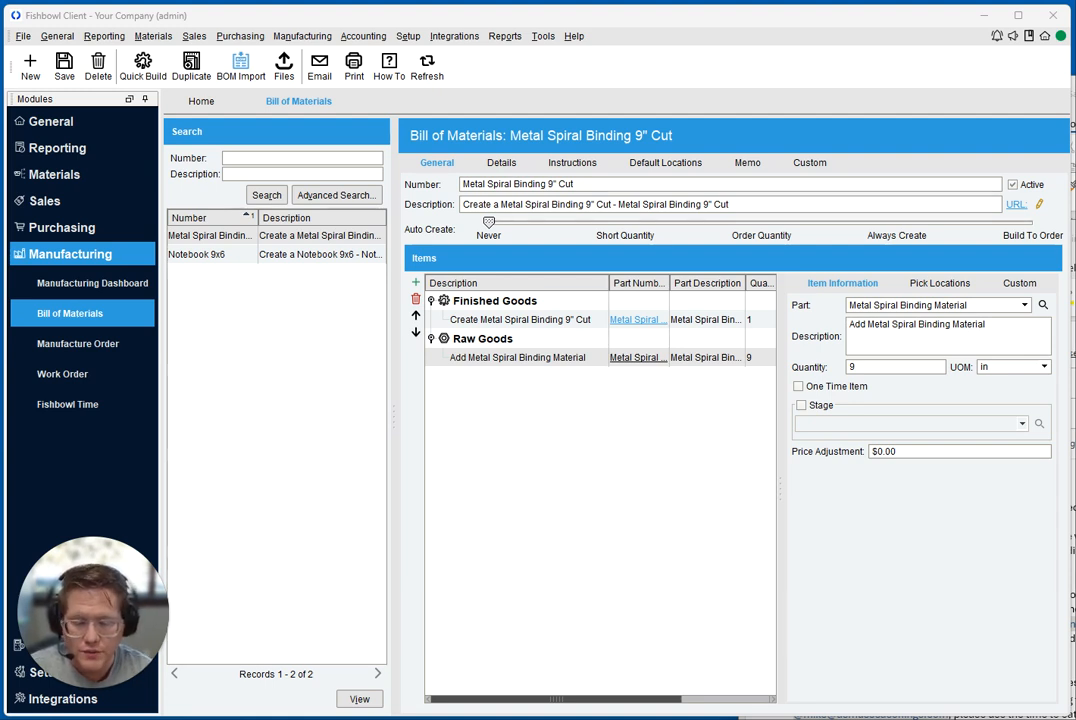
Look at the Bill Of Materials and Bill Of Materials Details export types in the Export Wizard without exporting
left_click(22, 36)
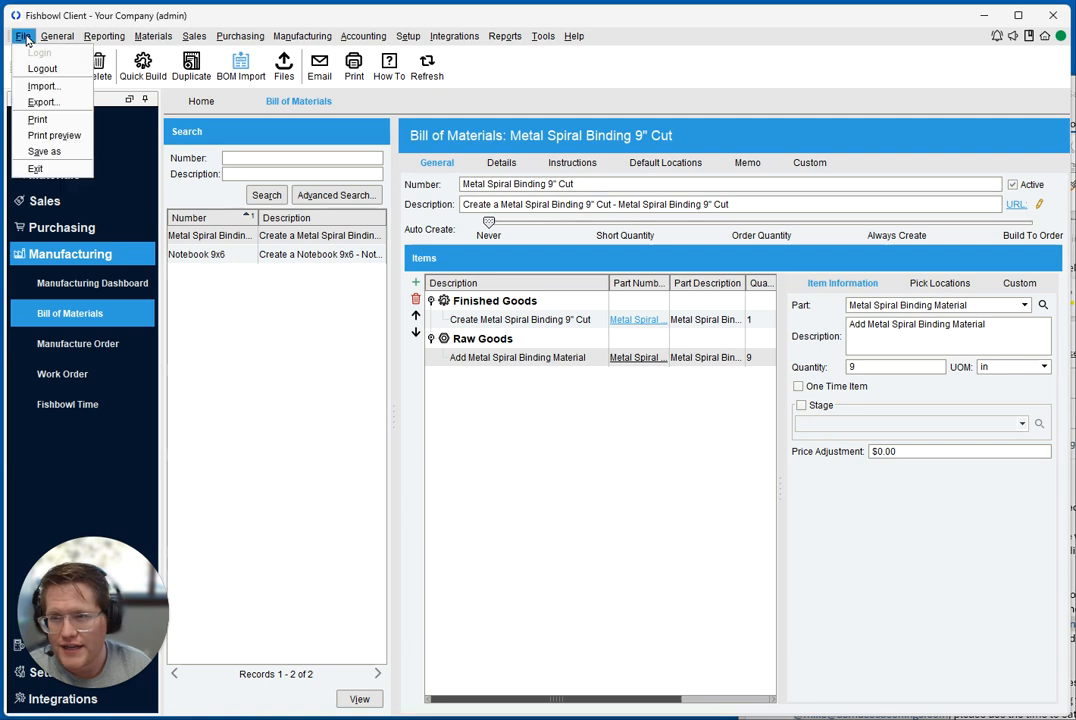
left_click(42, 101)
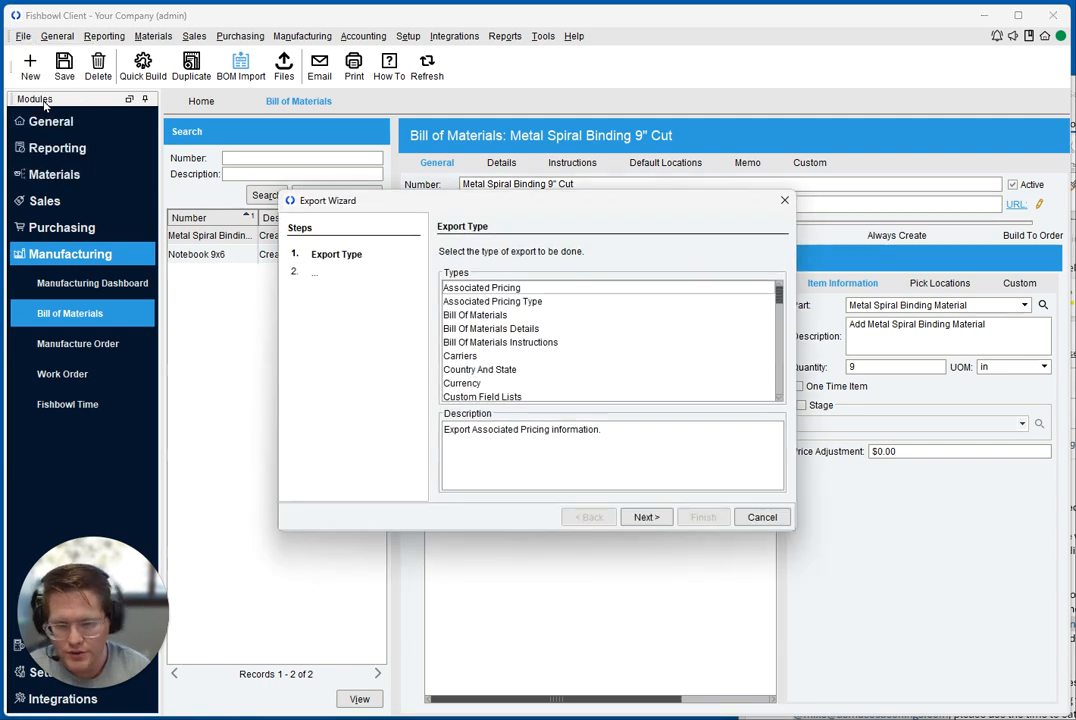
left_click(470, 315)
left_click(505, 329, "shift")
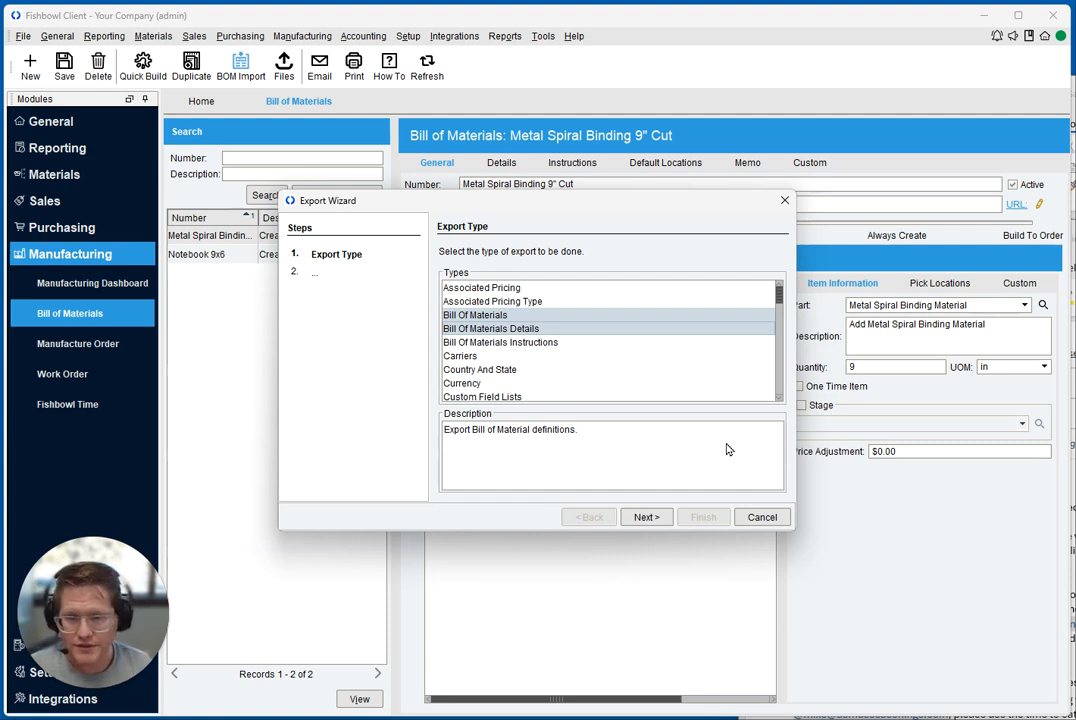
left_click(505, 317)
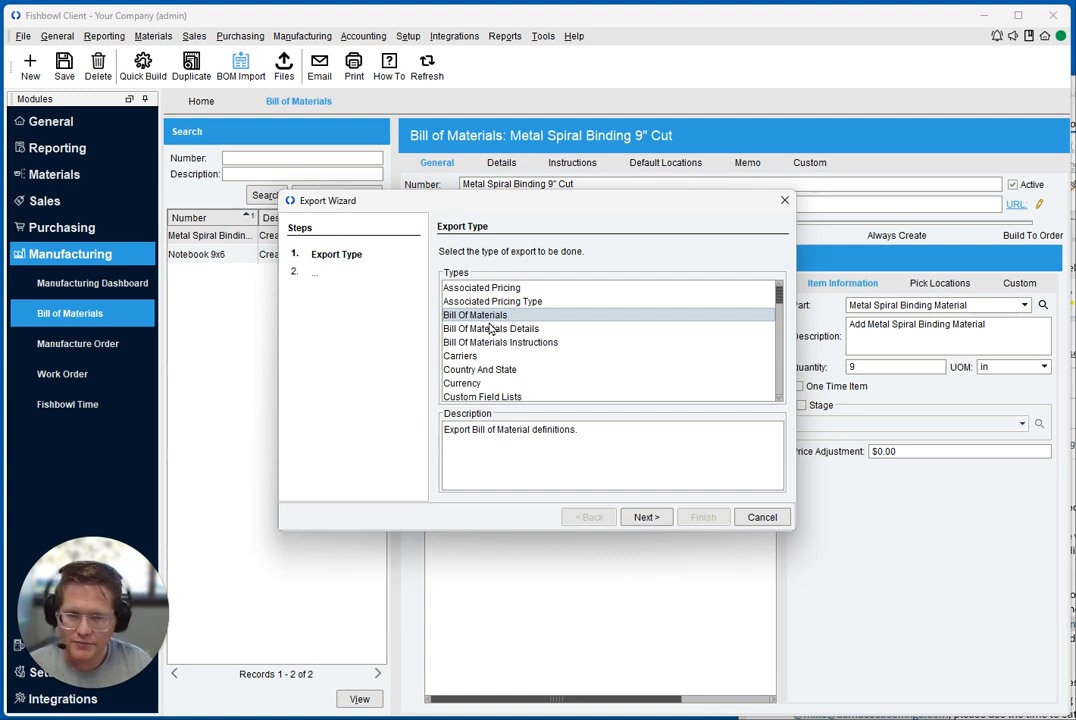
left_click(491, 331)
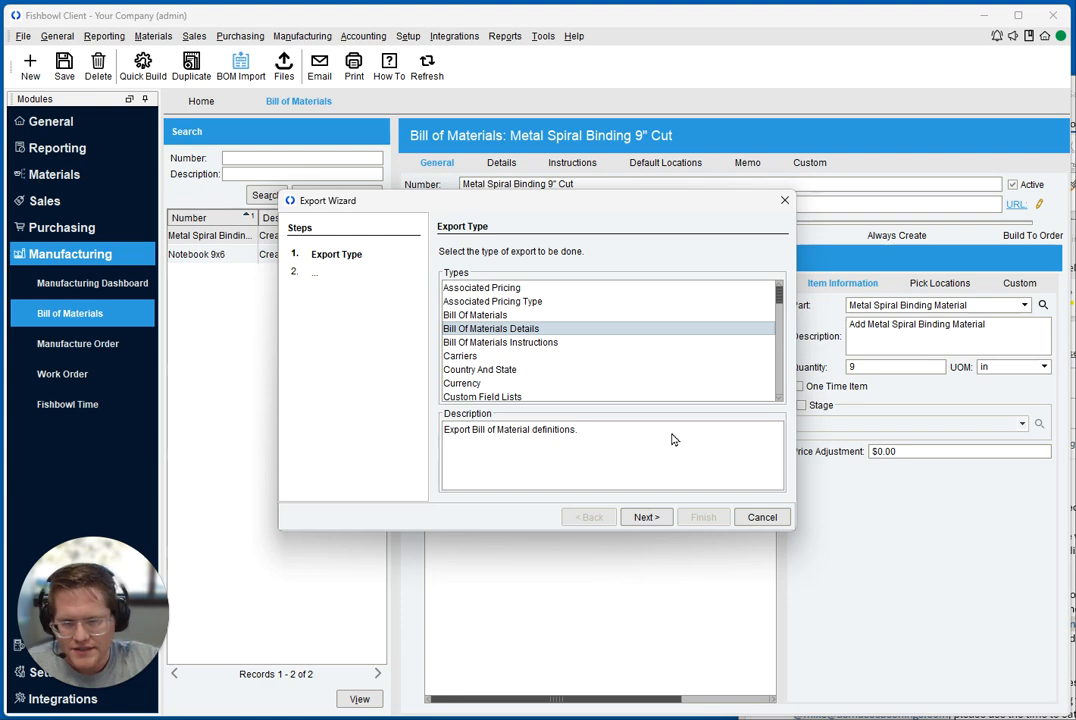
left_click(762, 517)
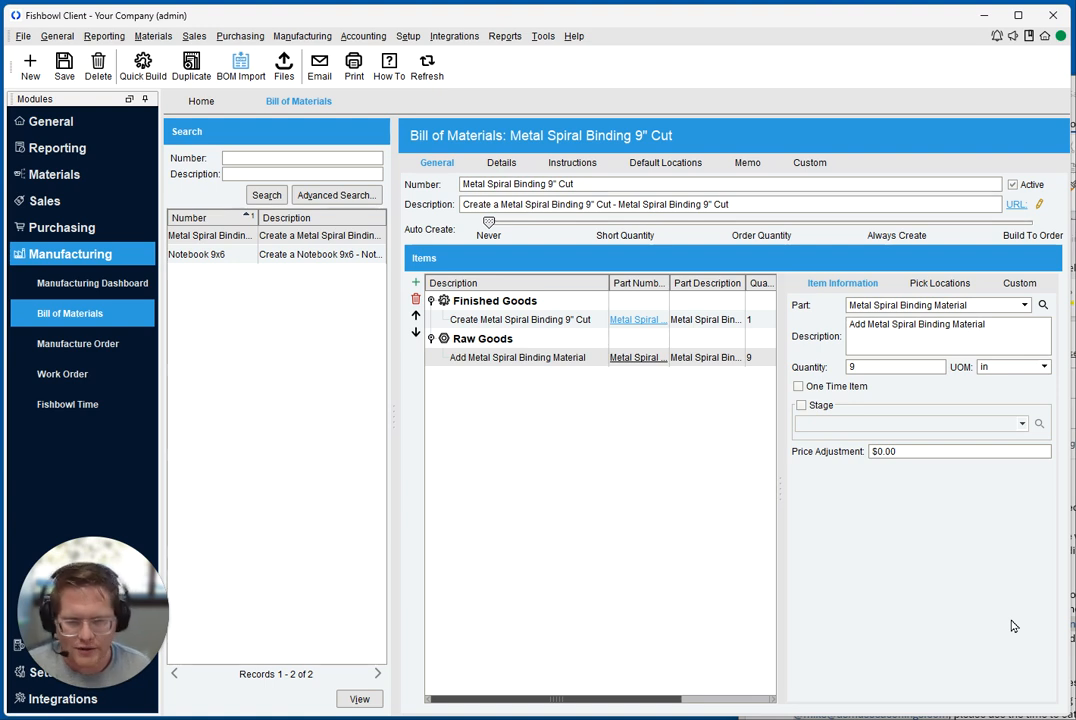
Open the Notebook 9x6 bill of materials and review its finished good, both covers, spiral binding and lined paper items
left_click(246, 256)
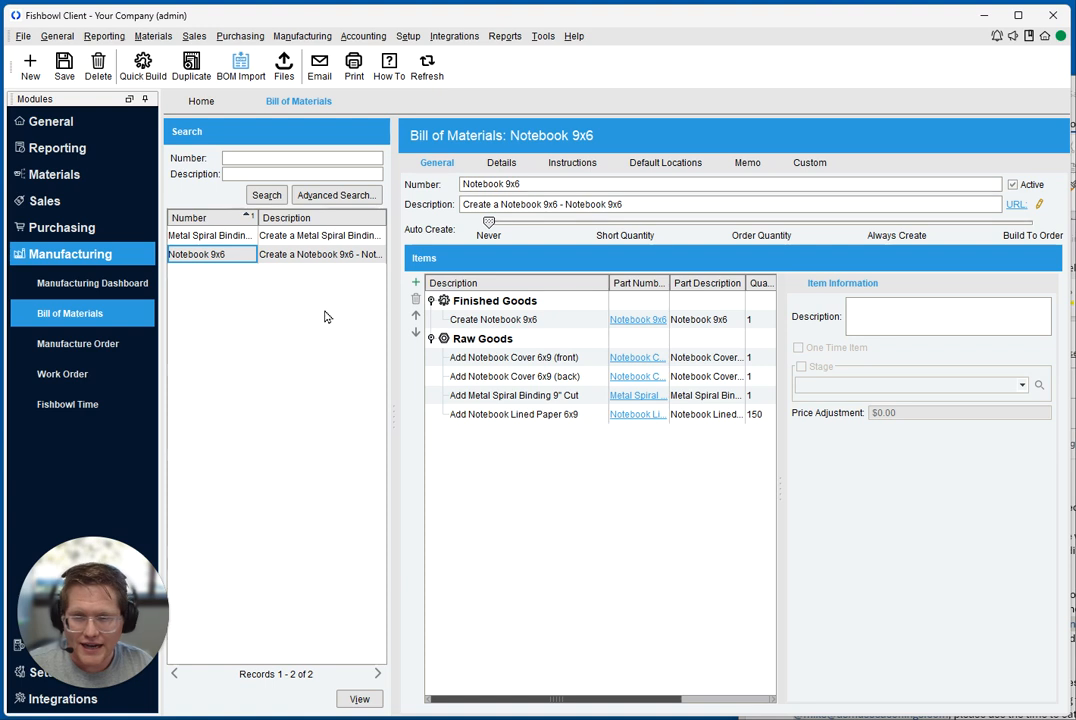
left_click(500, 320)
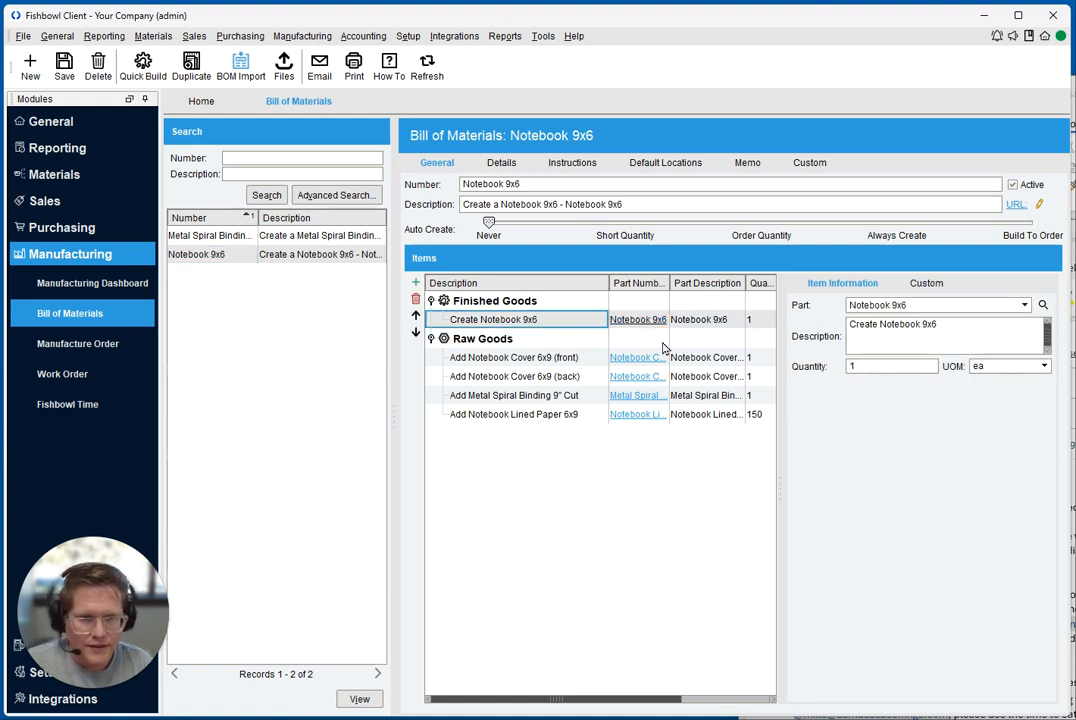
left_click(526, 360)
left_click(533, 386)
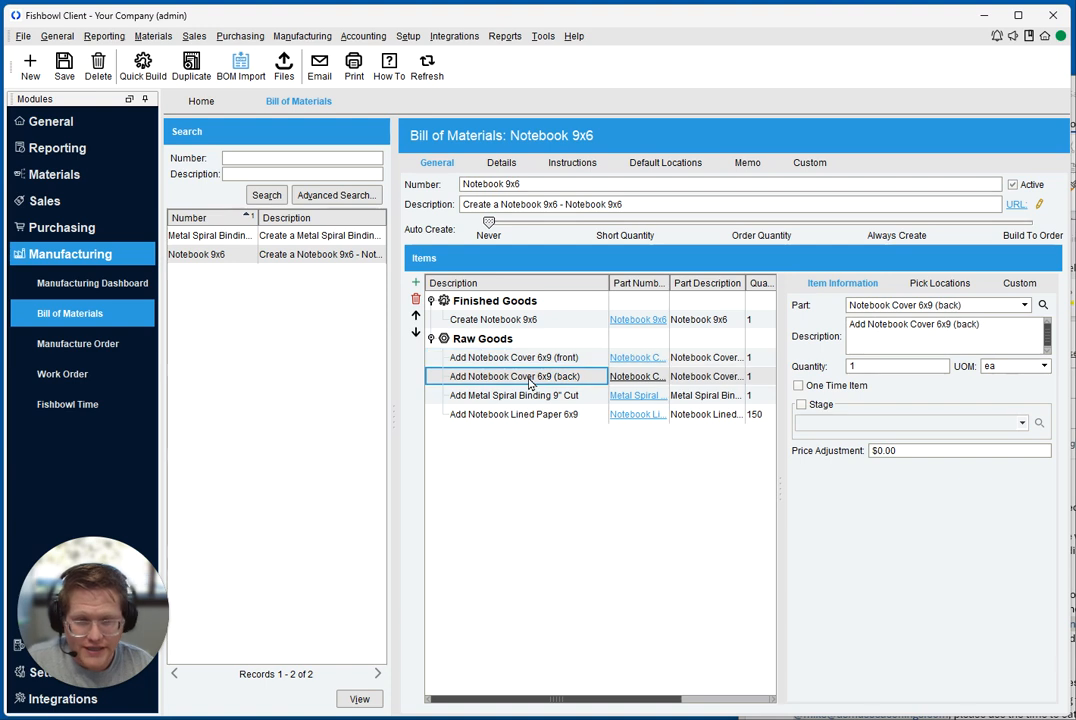
left_click(520, 395)
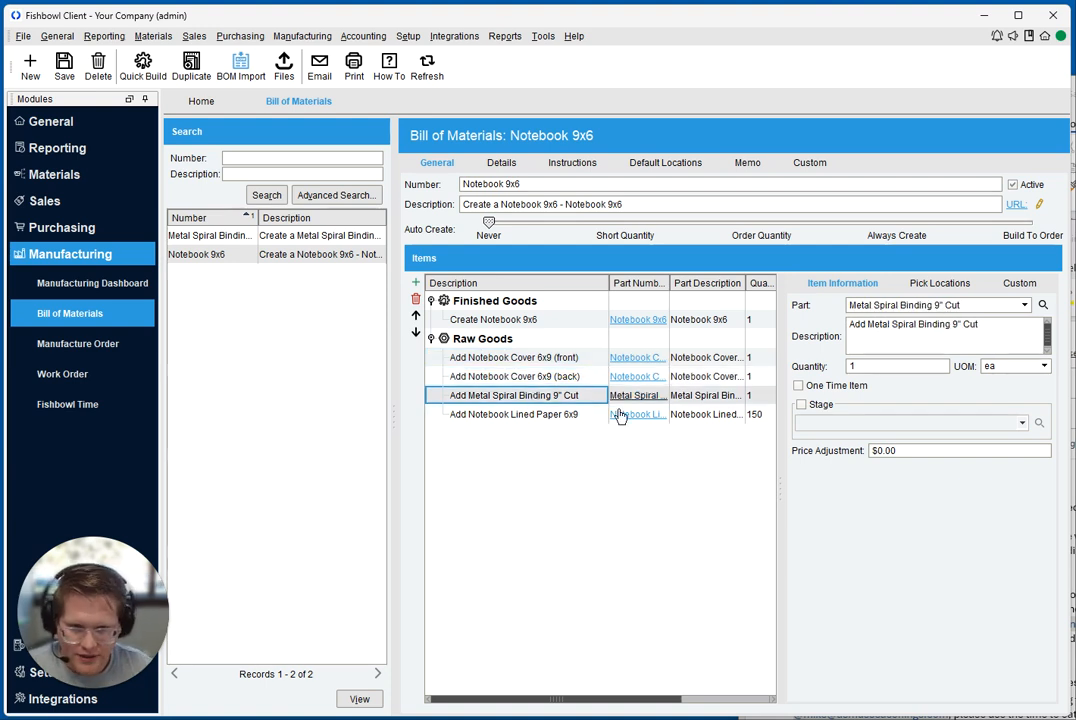
left_click(567, 415)
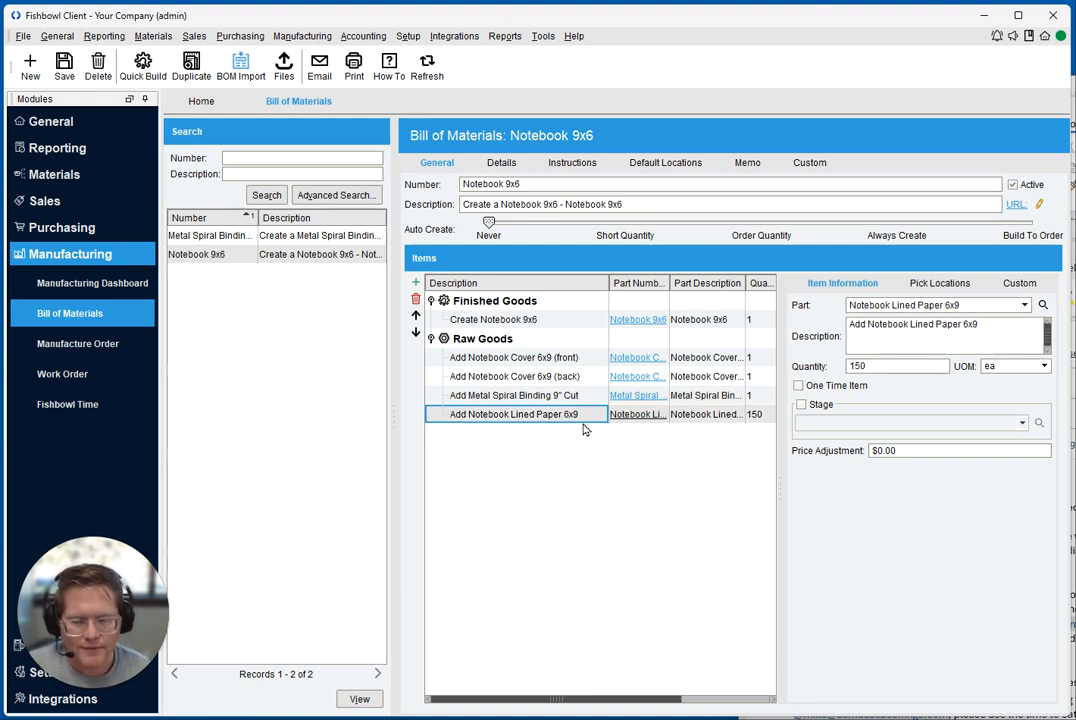
Make the Metal Spiral Binding 9" Cut raw good a stage linked to the Metal Spiral Binding 9" Cut bill of materials, and save
left_click(526, 399)
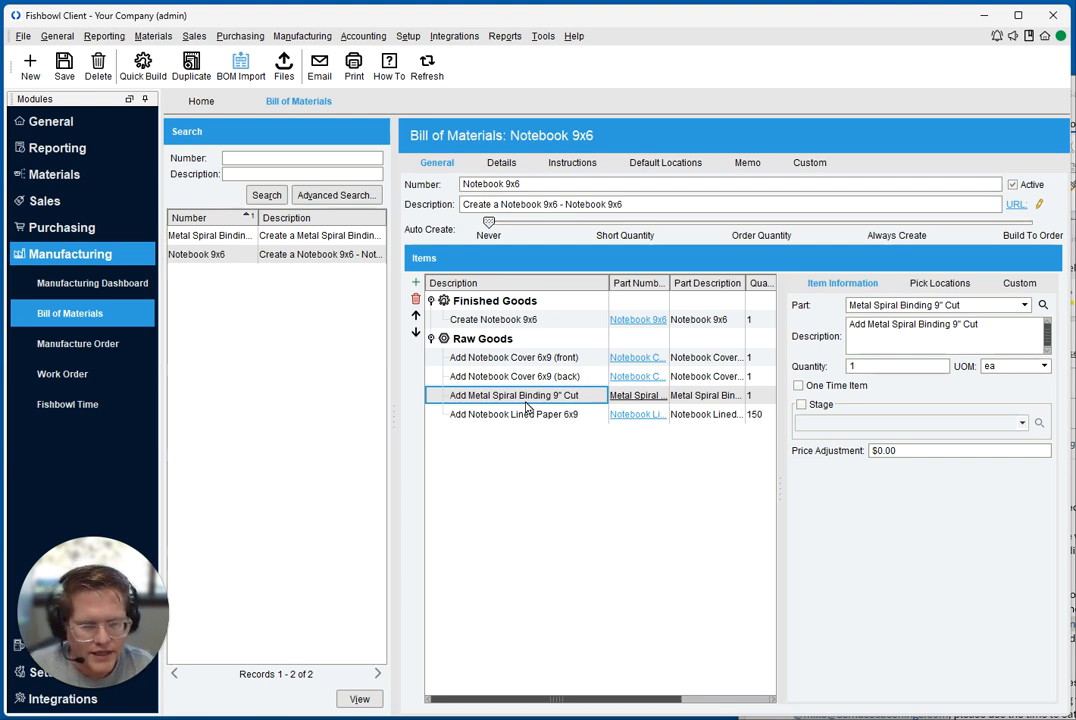
left_click(800, 405)
left_click(845, 423)
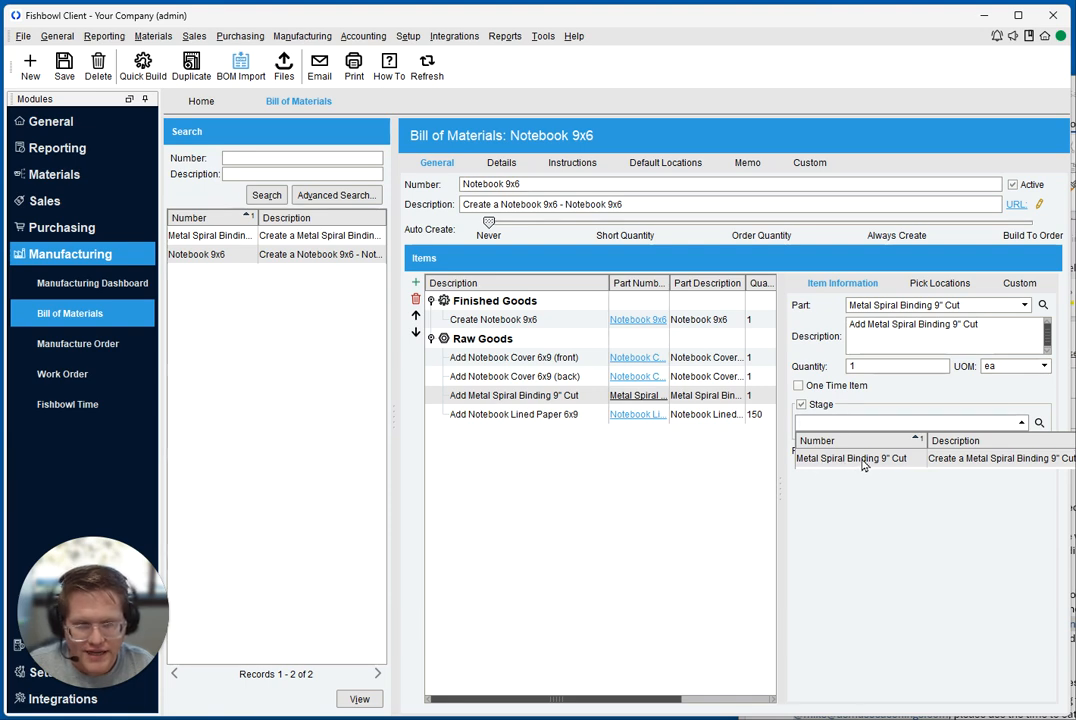
left_click(798, 460)
left_click(617, 418)
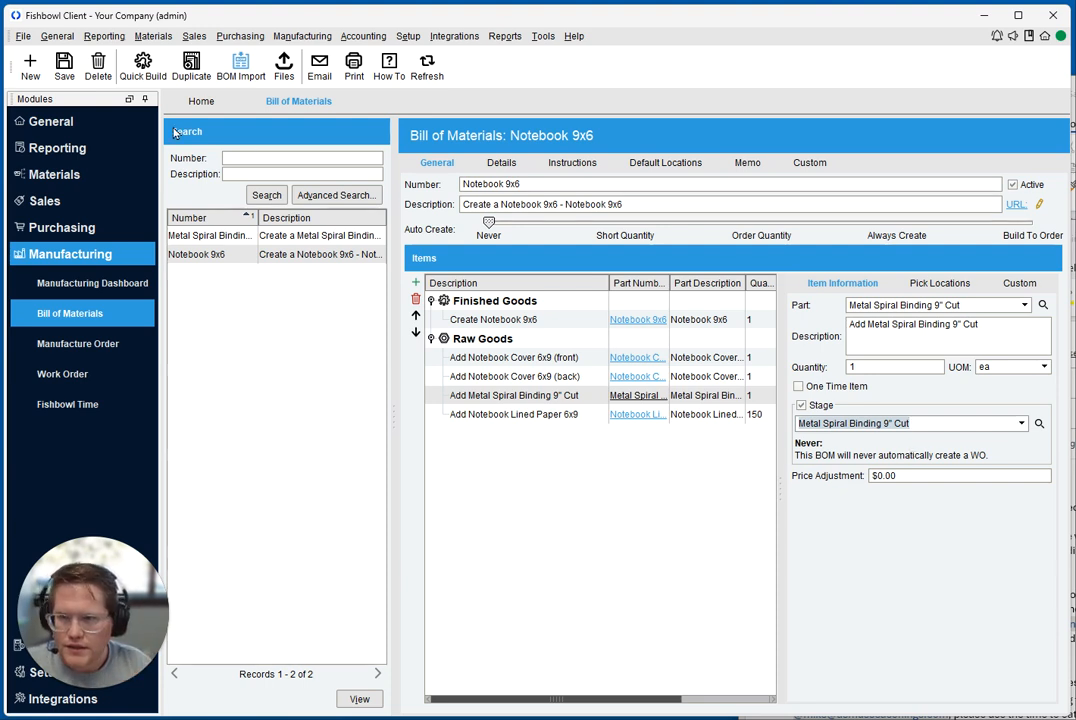
left_click(64, 70)
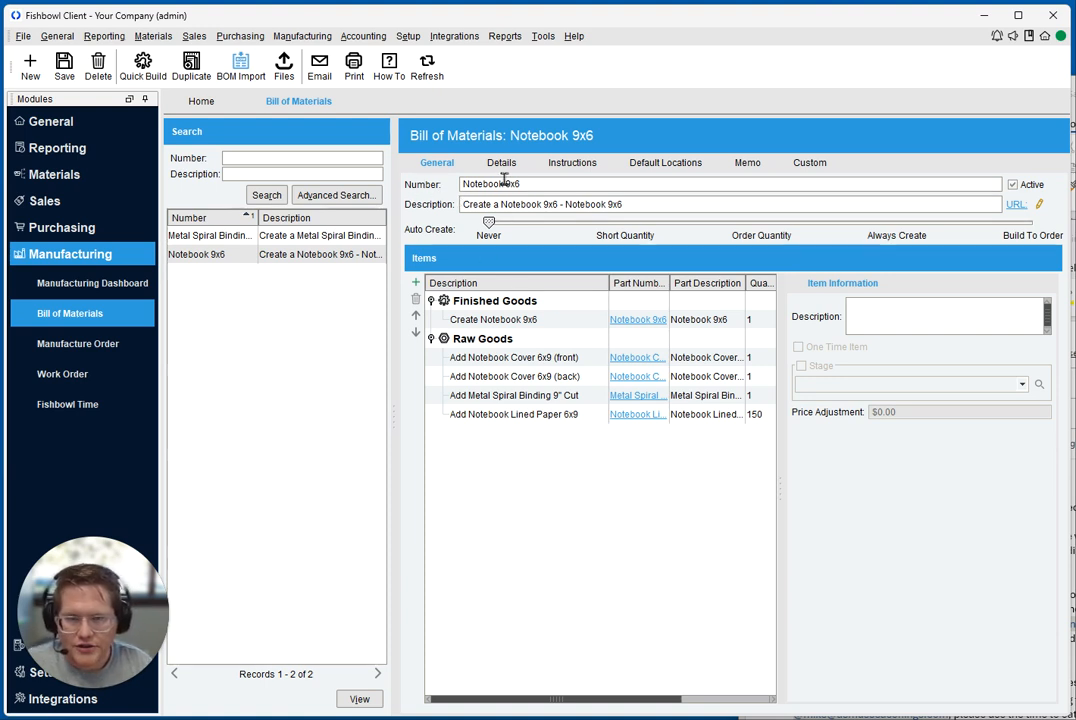
Step the Notebook 9x6 Auto Create setting through Short Quantity, Order Quantity and Always Create, ending on Build To Order
left_click(545, 184)
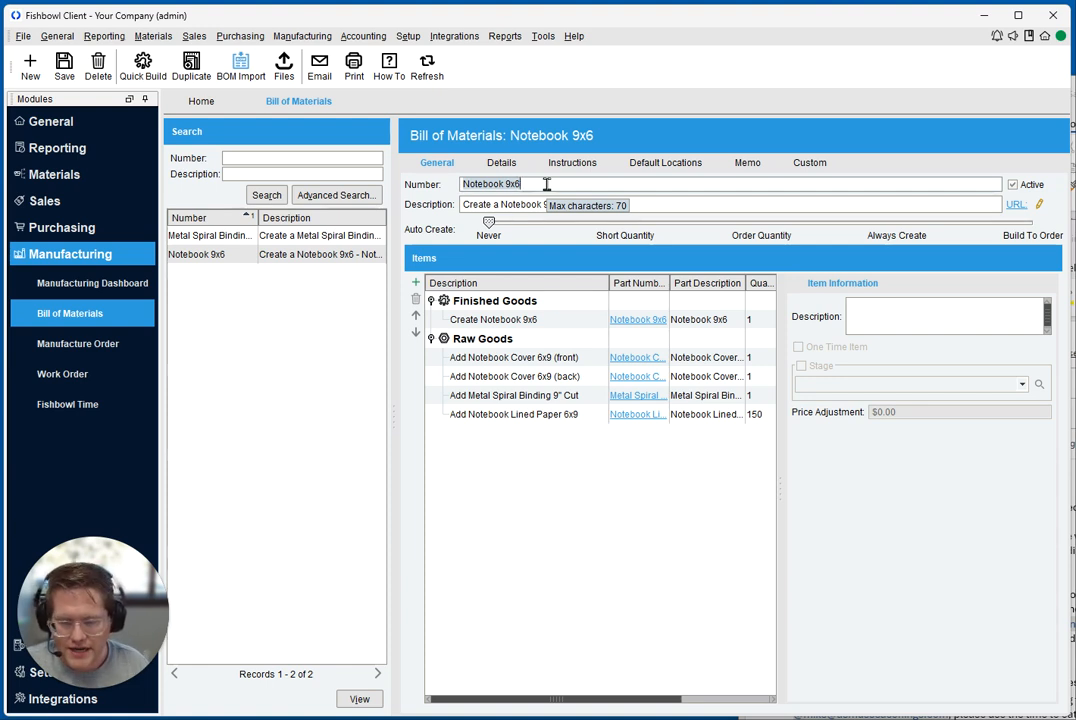
key("Tab")
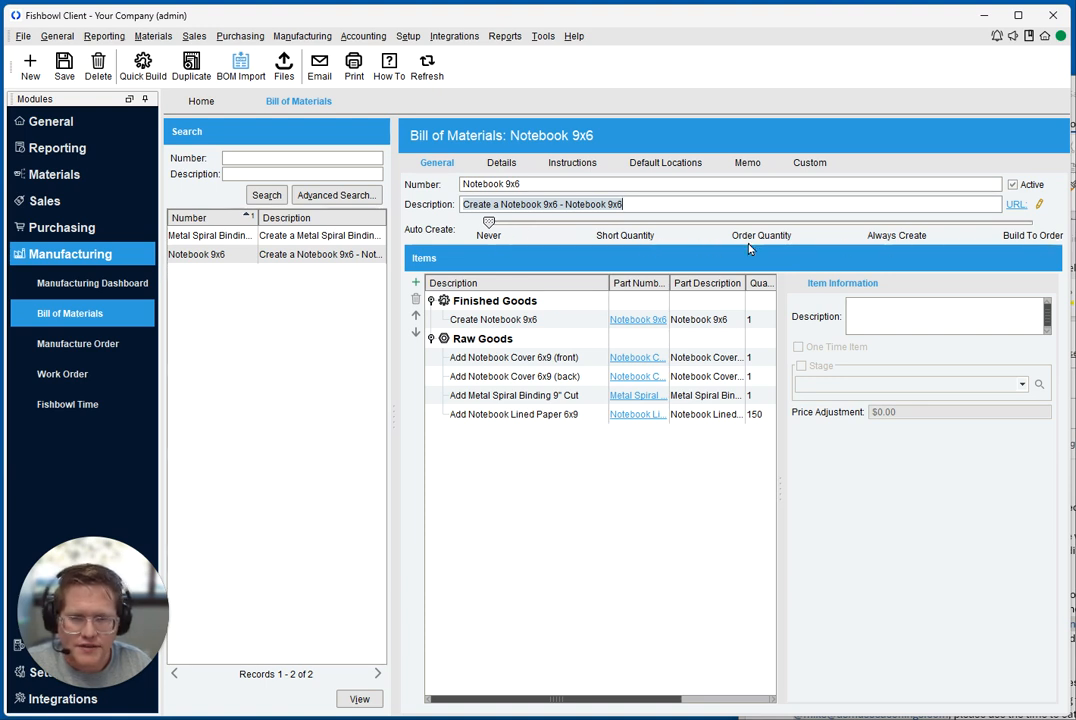
mouse_move(773, 241)
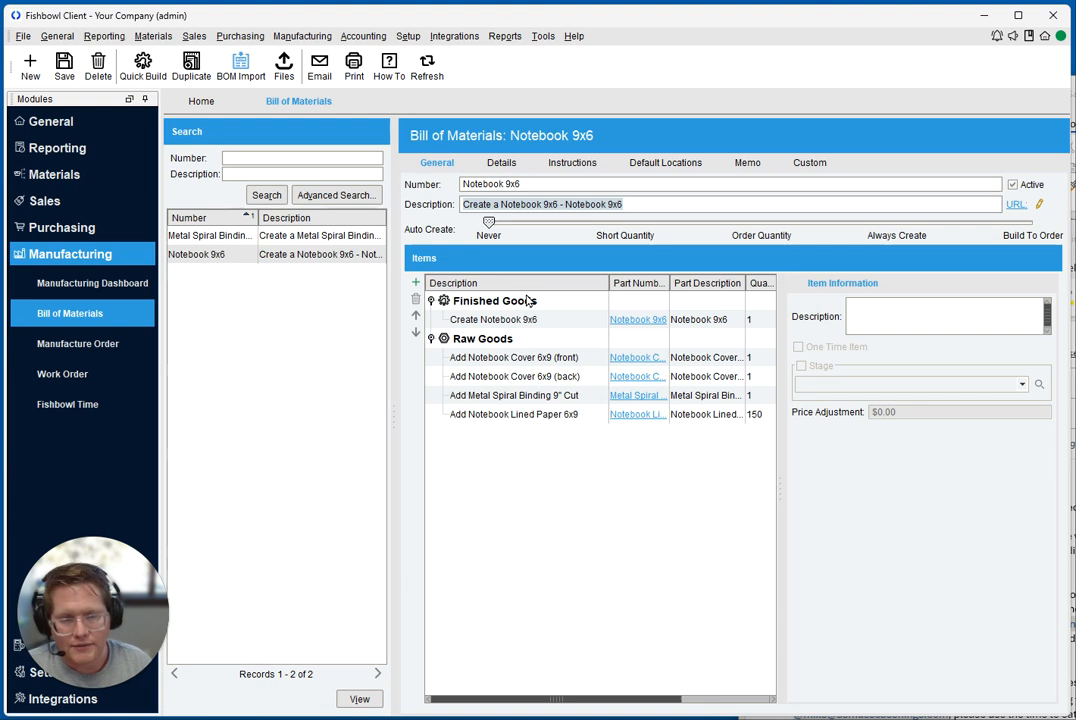
left_click(625, 222)
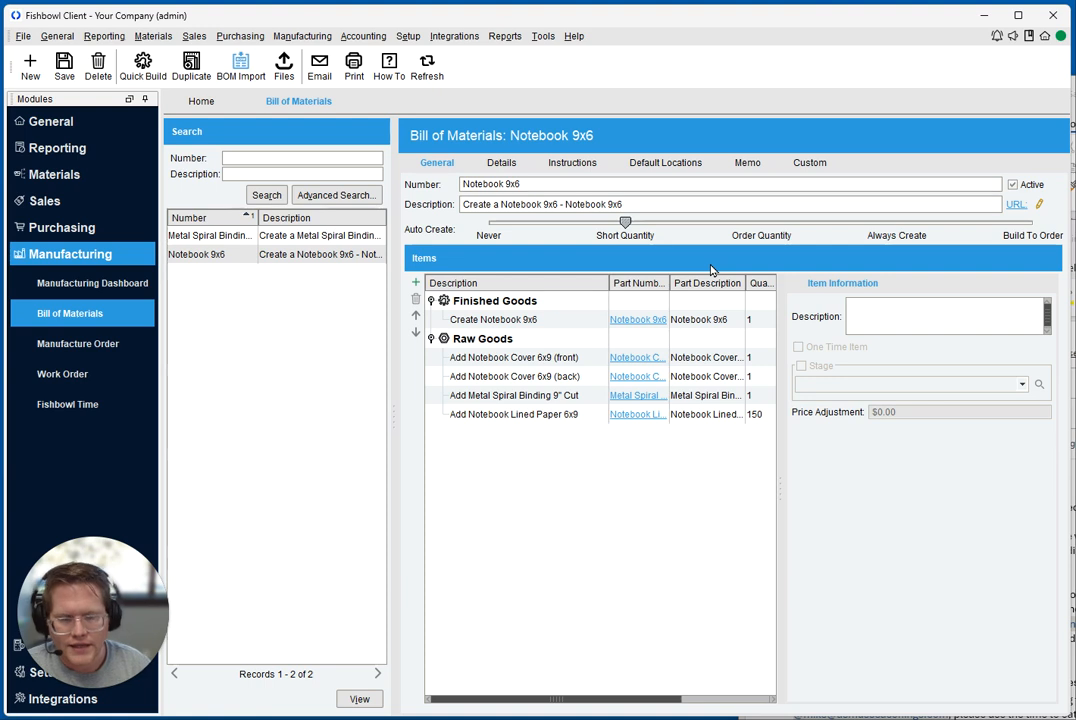
left_click(762, 230)
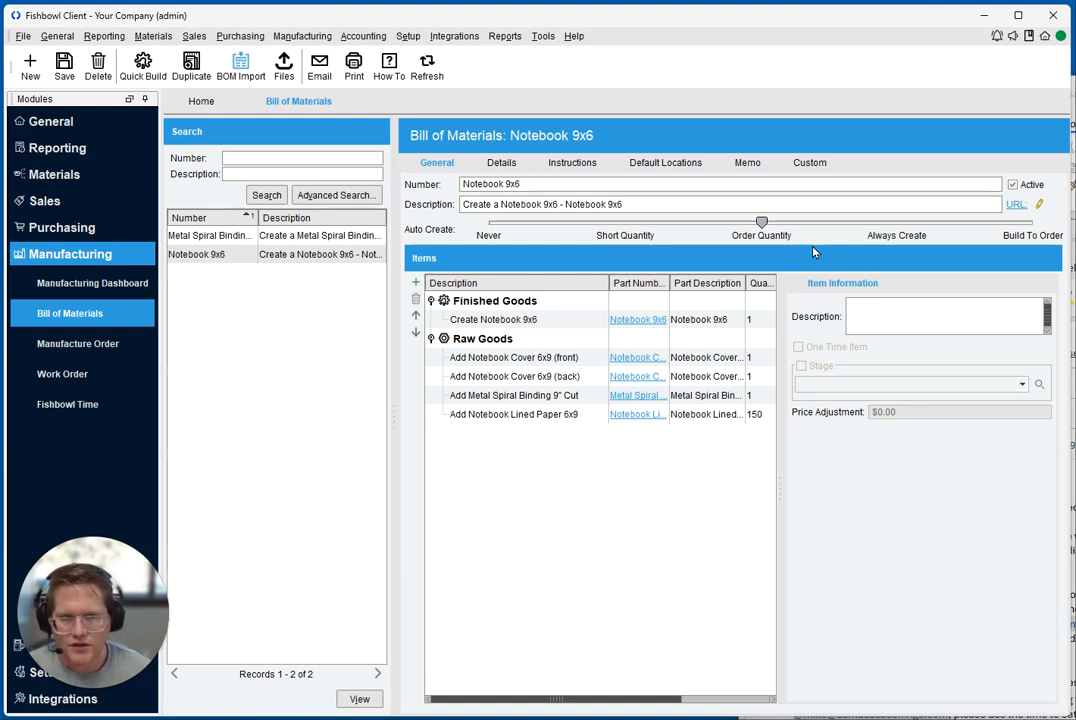
left_click(896, 224)
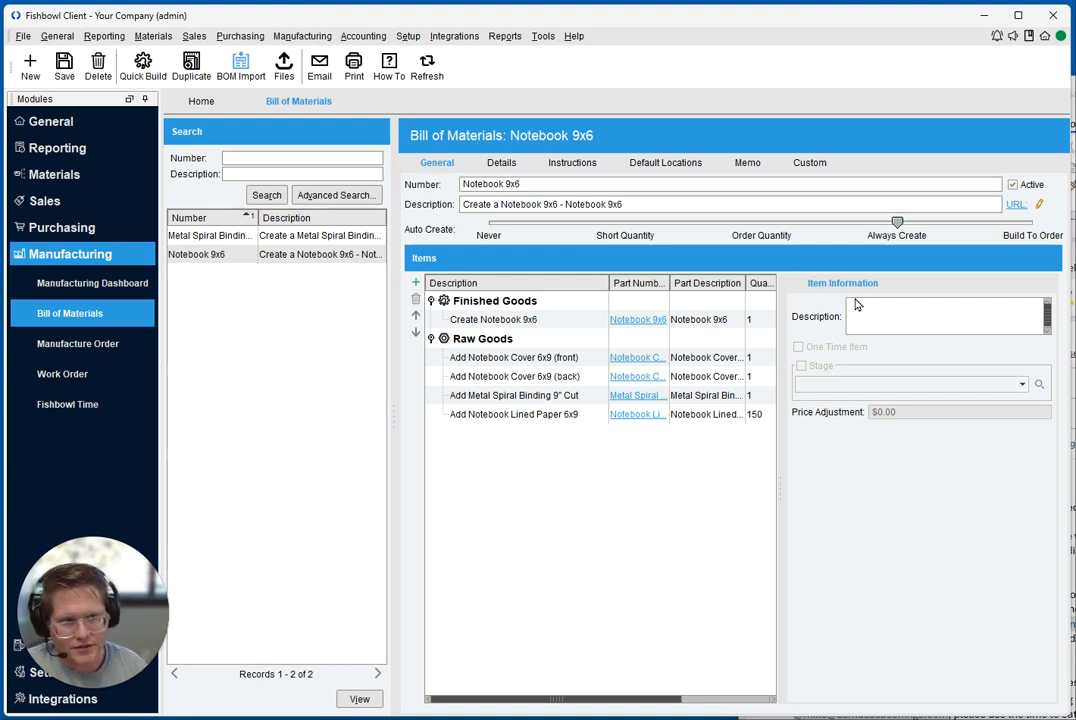
left_click(1028, 236)
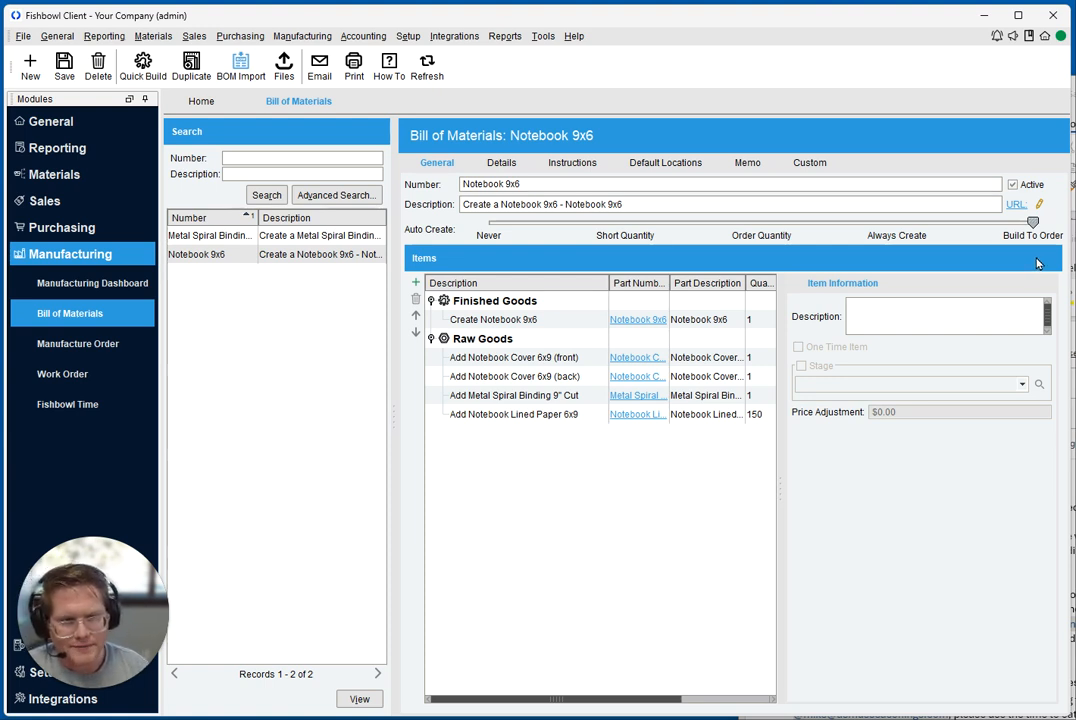
Review the Notebook 9x6 details, including the revision field, and check the URL option in the general information
left_click(499, 163)
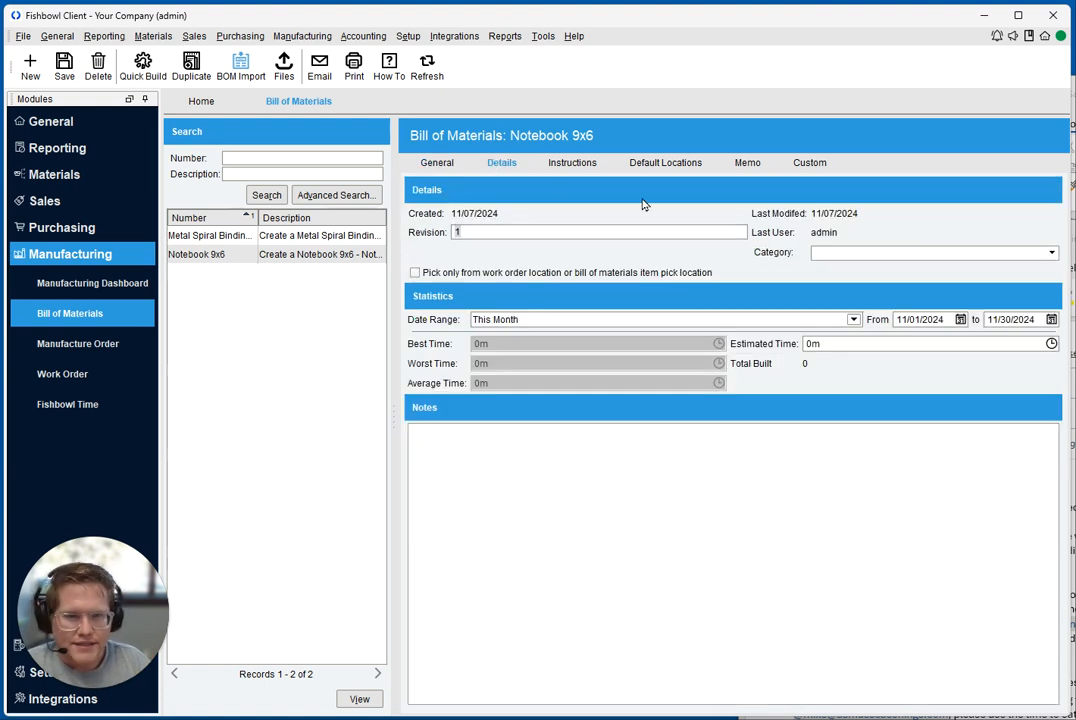
left_click(440, 164)
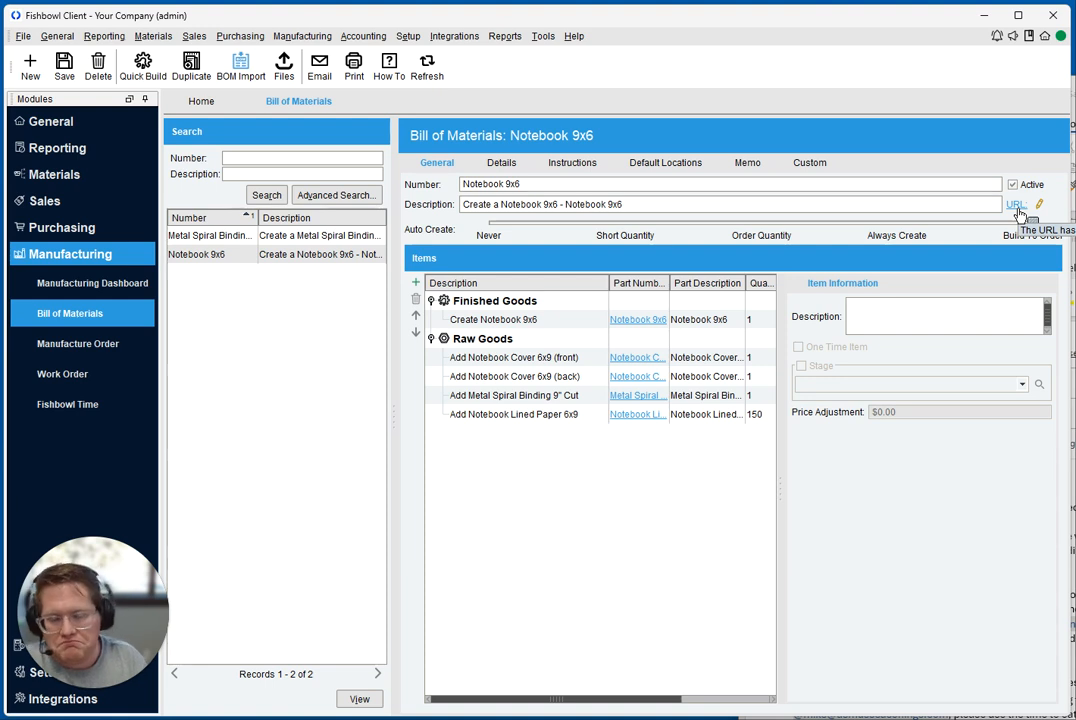
left_click(501, 162)
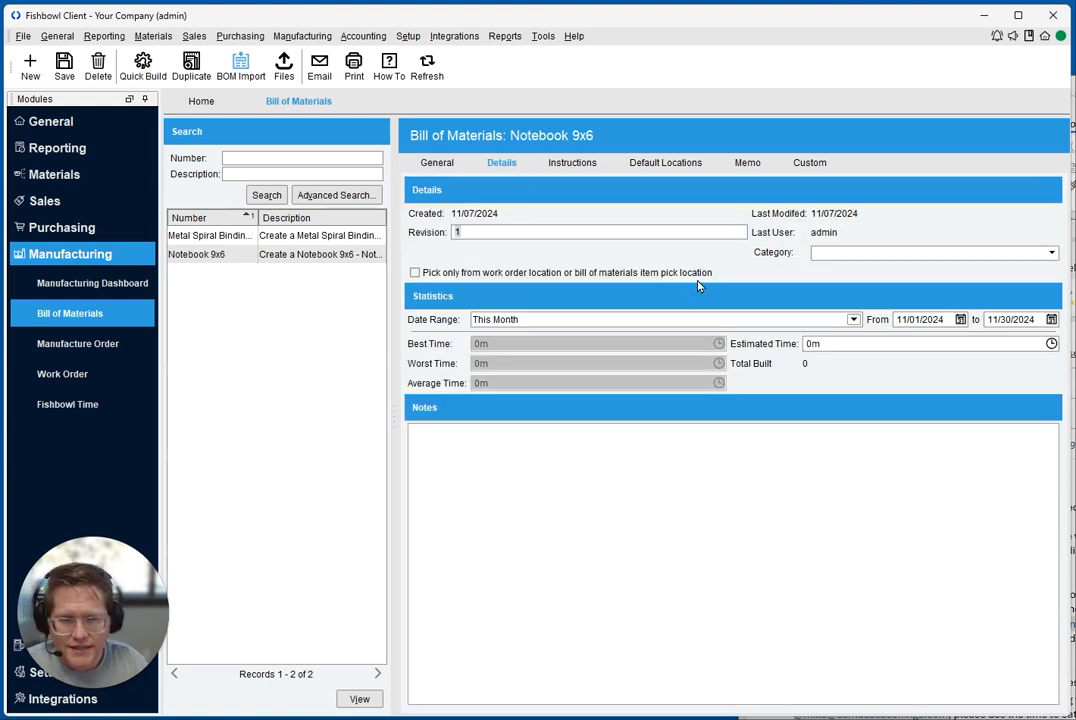
left_click(468, 231)
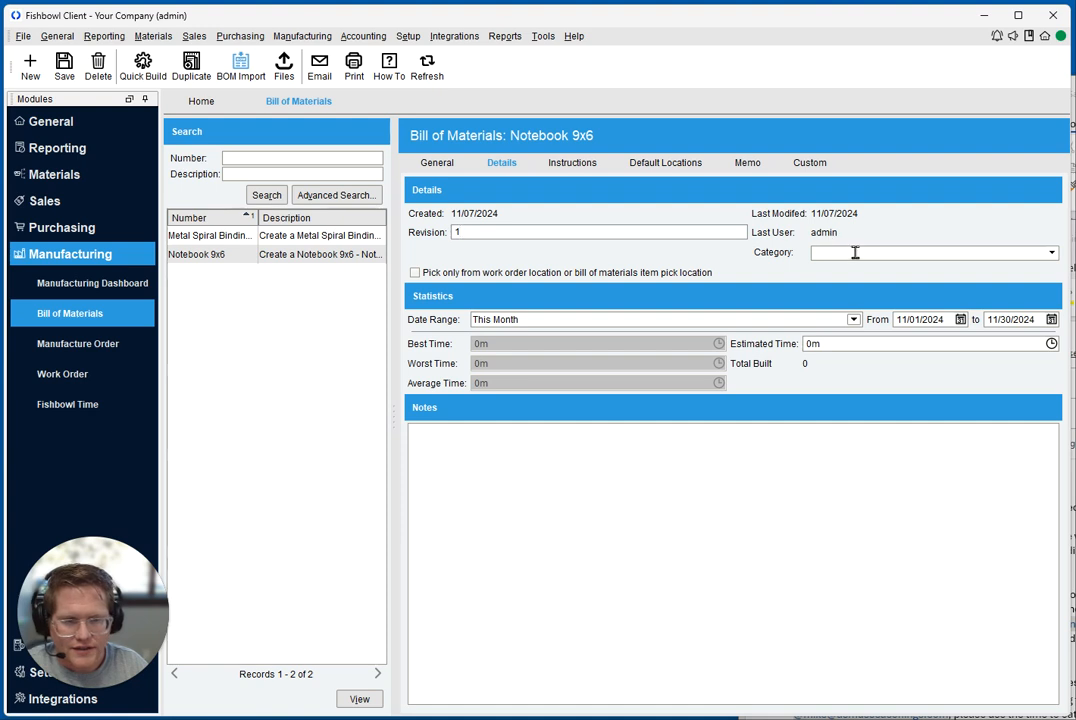
Examine the order categories in the company calendar and return to the Notebook 9x6 bill of materials
left_click(60, 121)
left_click(90, 243)
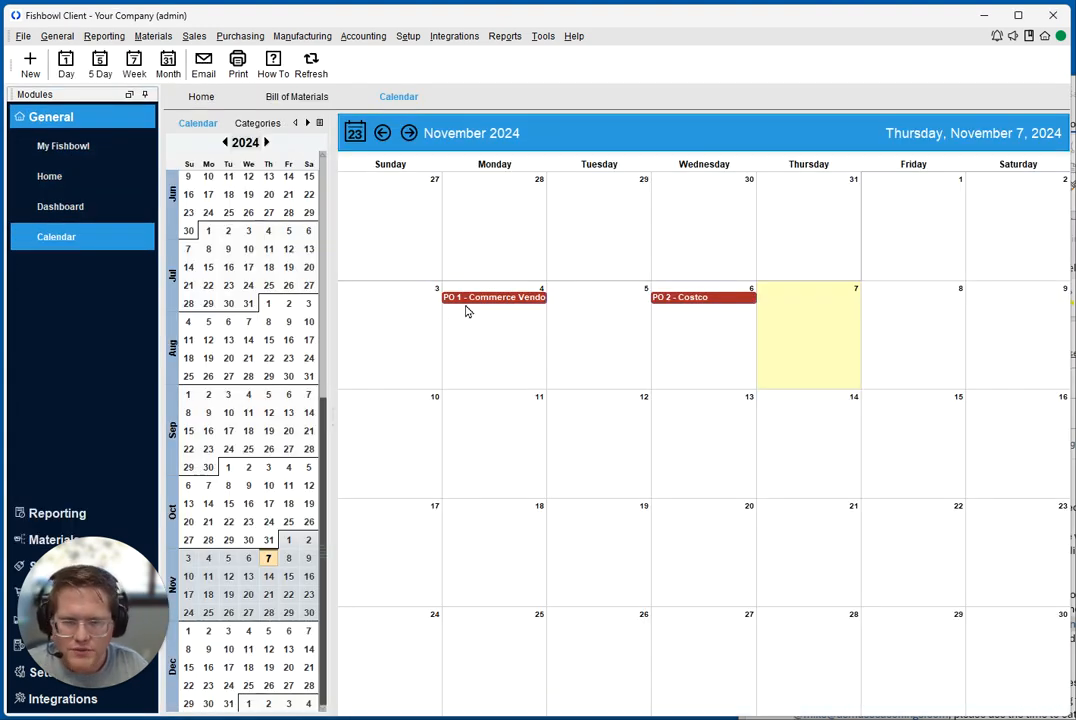
left_click(250, 124)
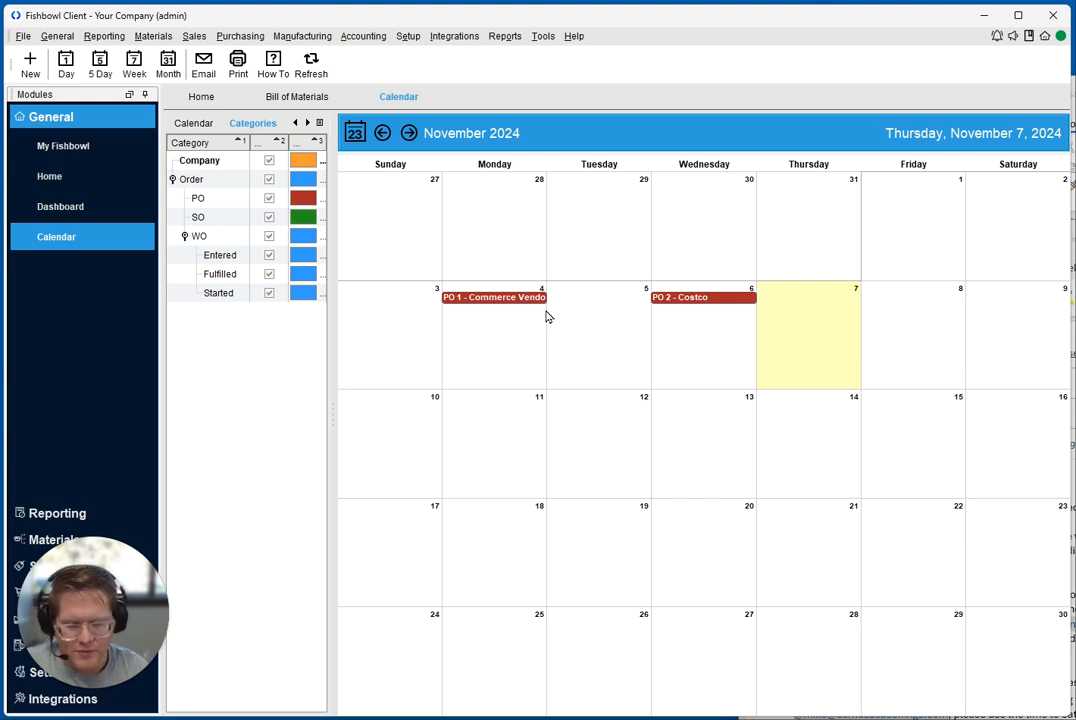
left_click(295, 97)
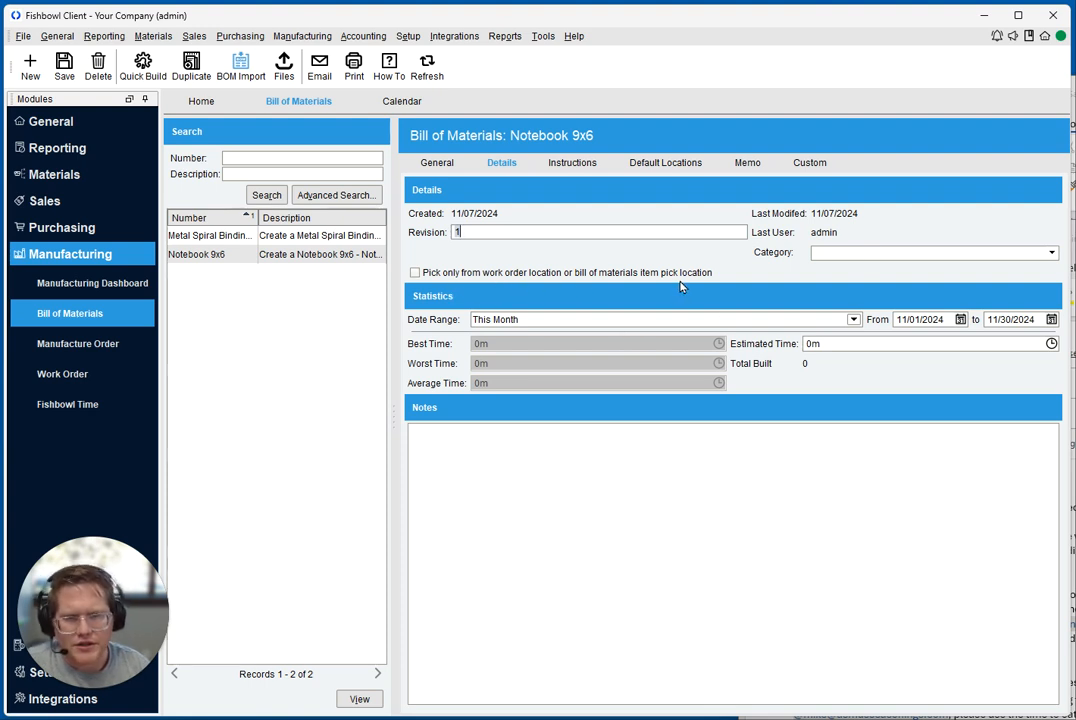
Check the pick location restriction option and view the item information of the Notebook Cover 6x9 (back) raw good
mouse_move(683, 286)
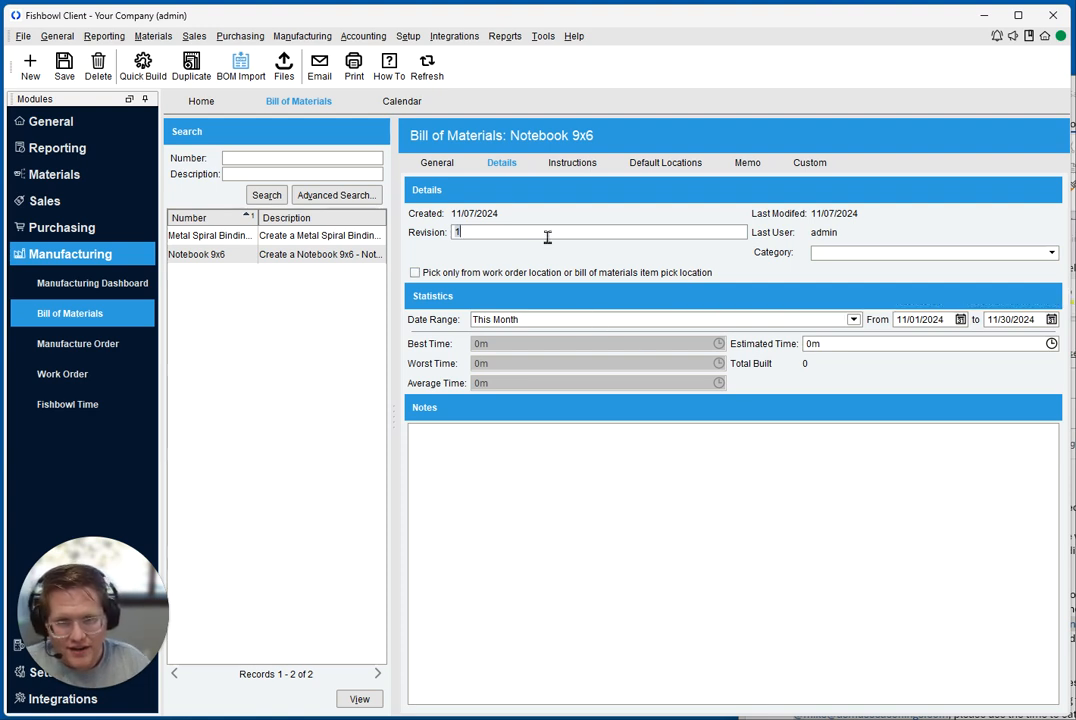
left_click(449, 168)
left_click(499, 377)
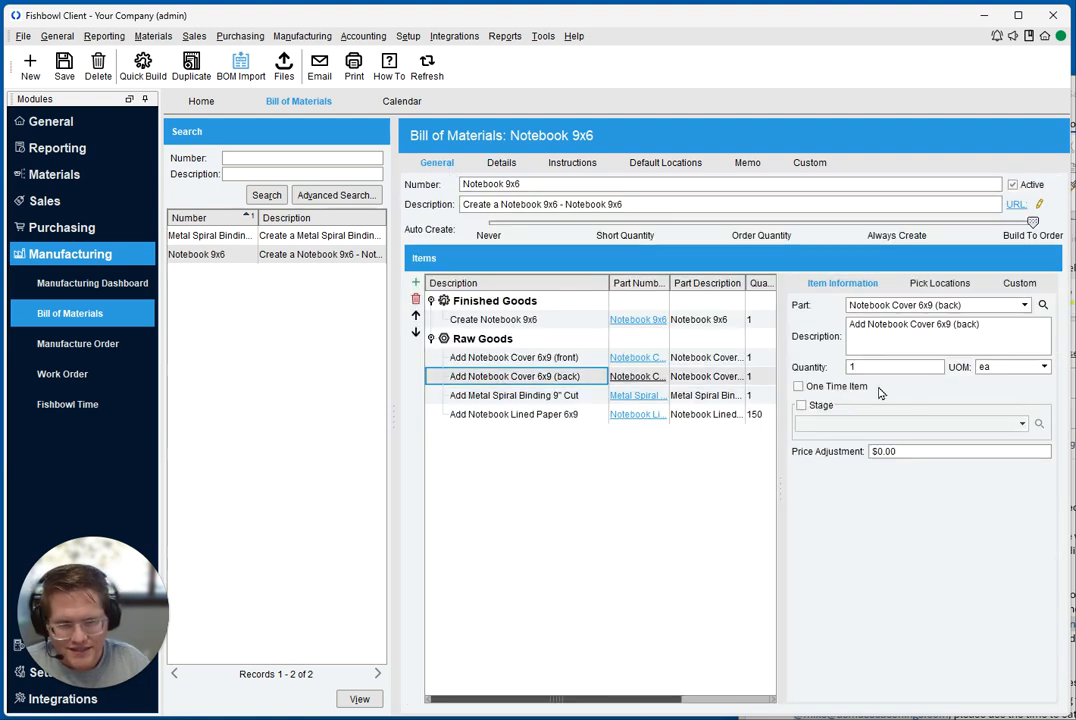
Inspect the estimated time and notes in the Notebook 9x6 details, and open its build instructions
left_click(504, 164)
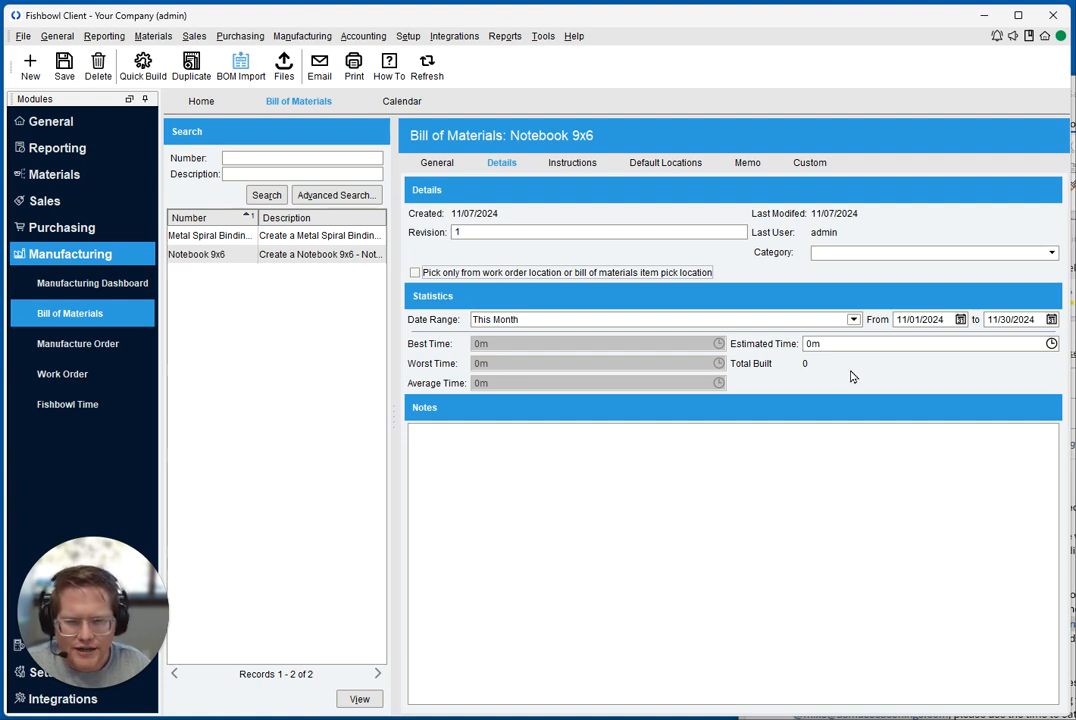
left_click(827, 344)
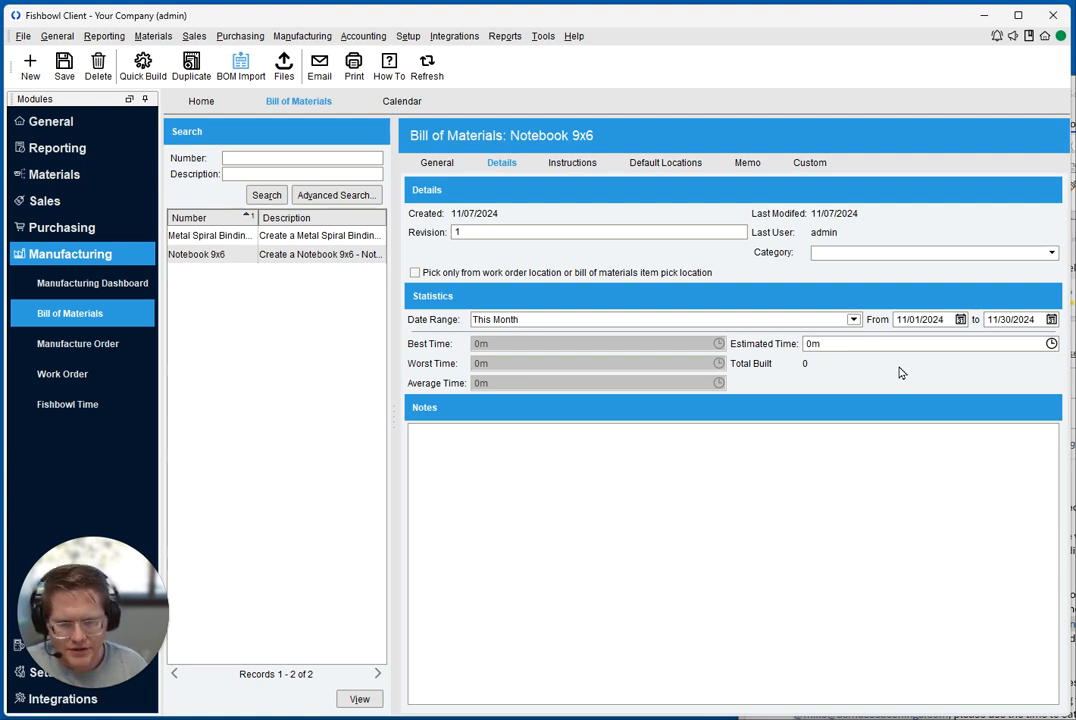
left_click(788, 494)
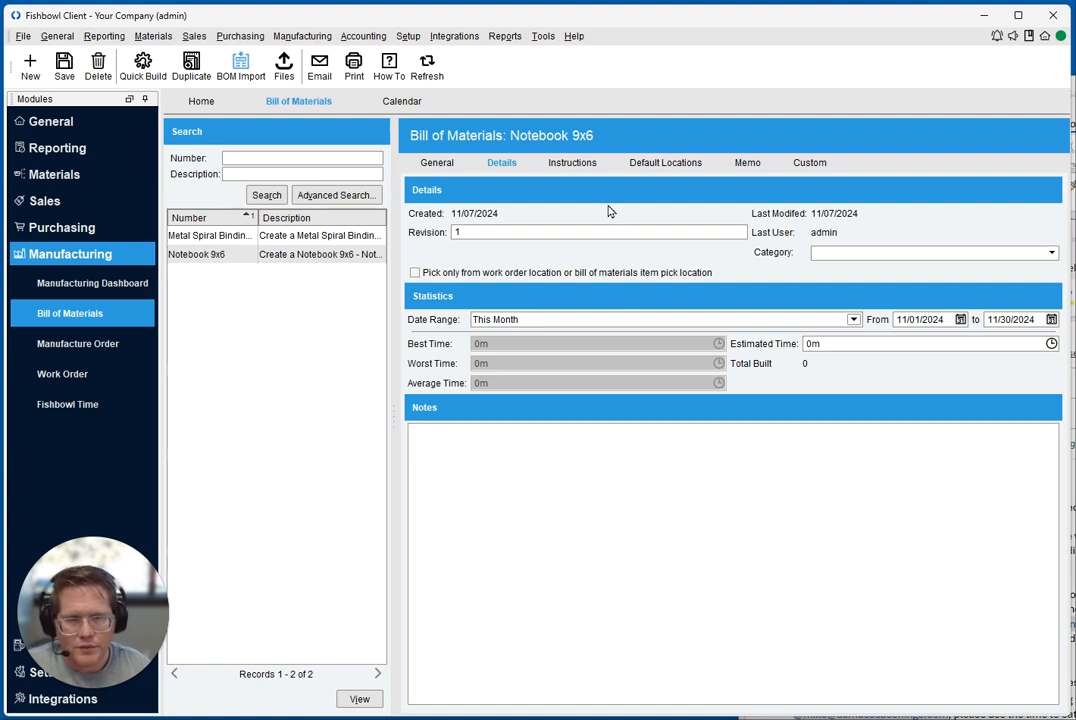
left_click(587, 163)
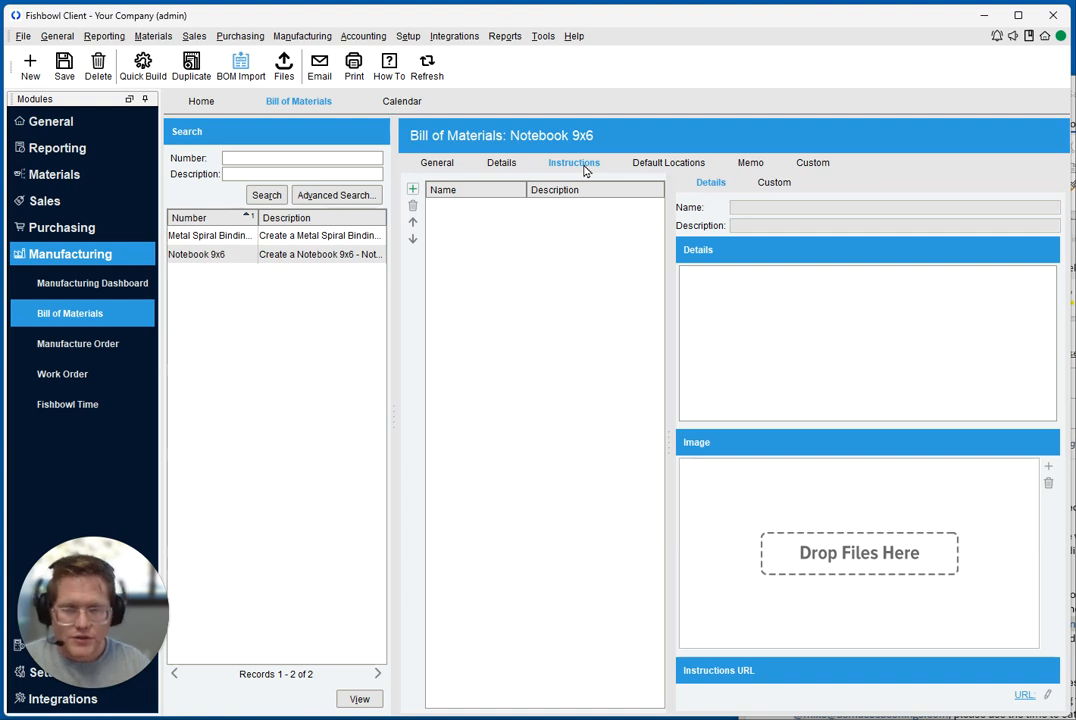
Add a Step 1 instruction with the description "Cut the metal binder" and save the bill of materials
left_click(412, 189)
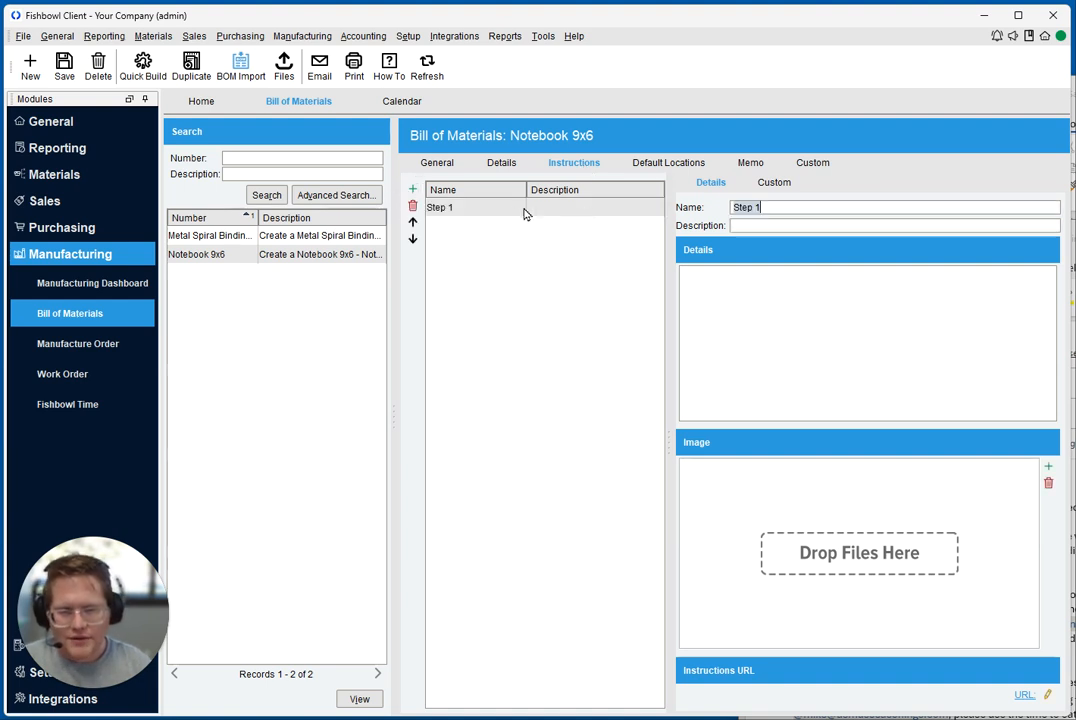
left_click(784, 224)
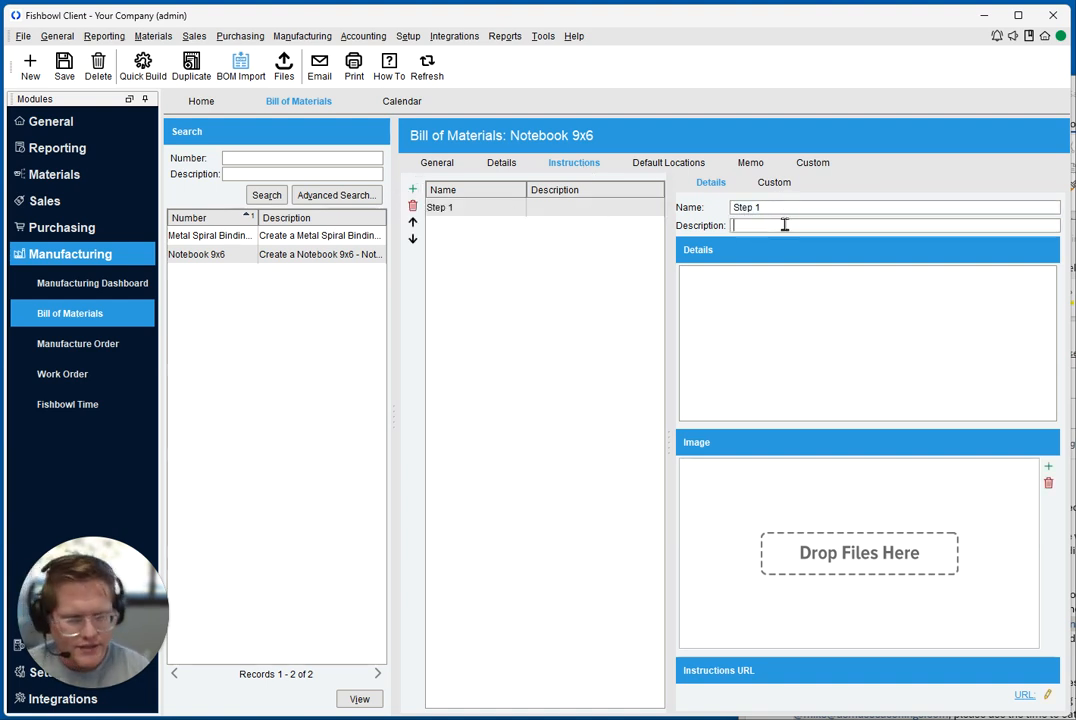
type("Assemble")
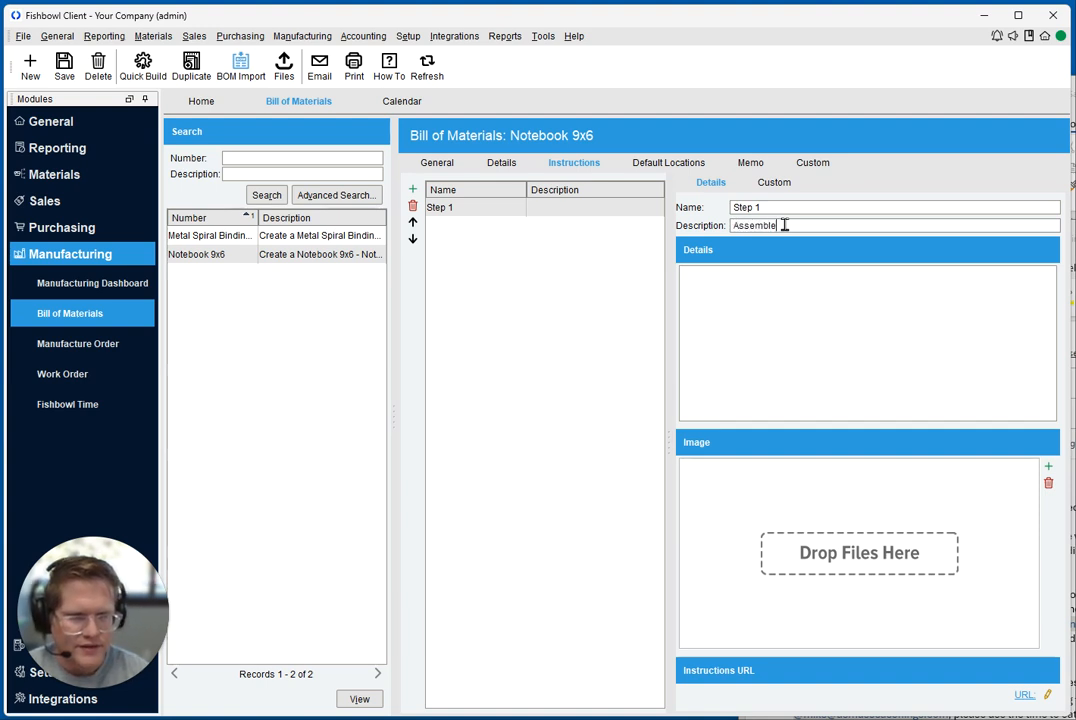
key("BackSpace")
key("BackSpace")
key("BackSpace")
key("BackSpace")
key("BackSpace")
key("BackSpace")
key("BackSpace")
key("BackSpace")
type("Cut the metal b")
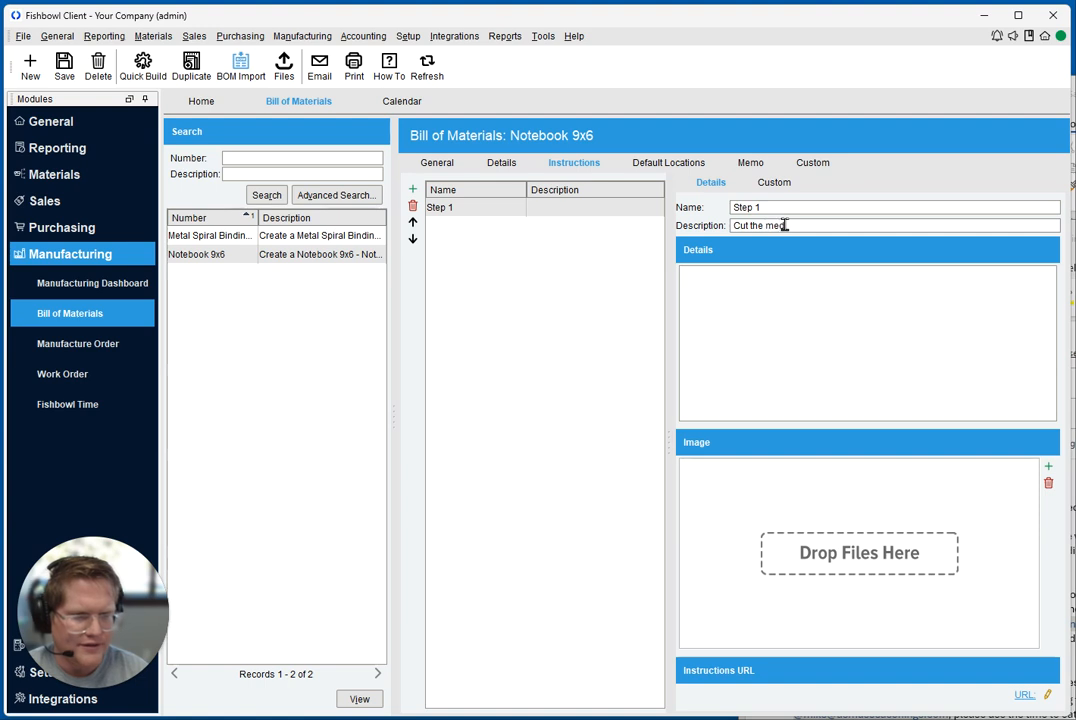
type("inder")
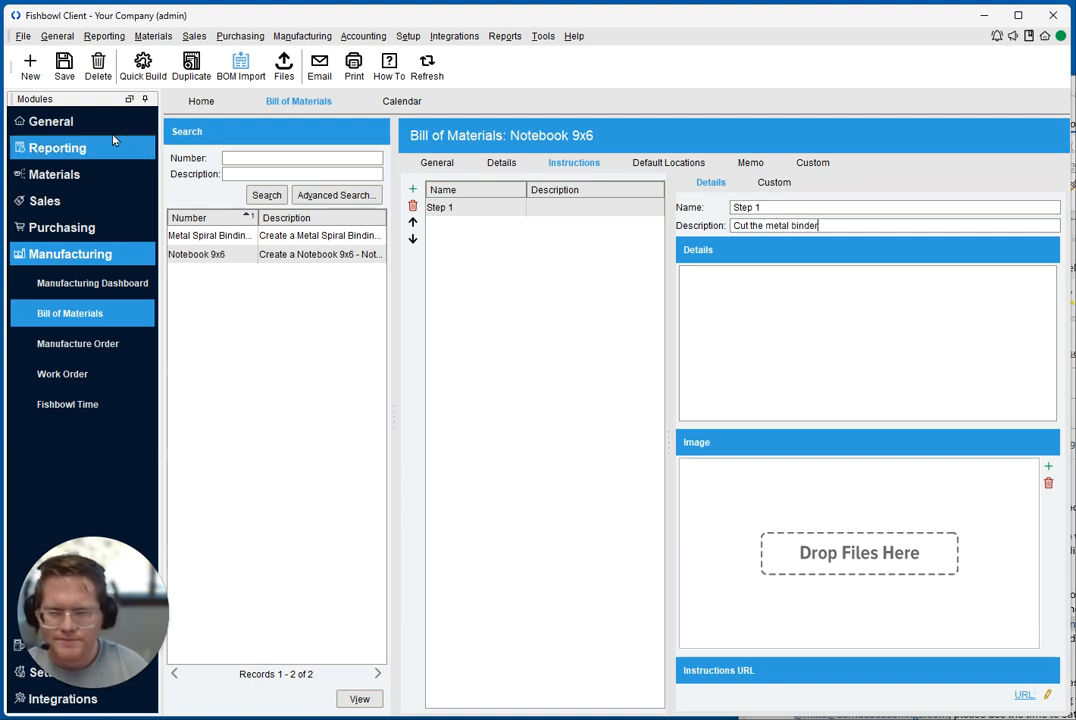
left_click(64, 67)
Add a Step 2 instruction with the description "Stack covers, and pages, and bind with metal binding." and save it
left_click(412, 189)
left_click(796, 224)
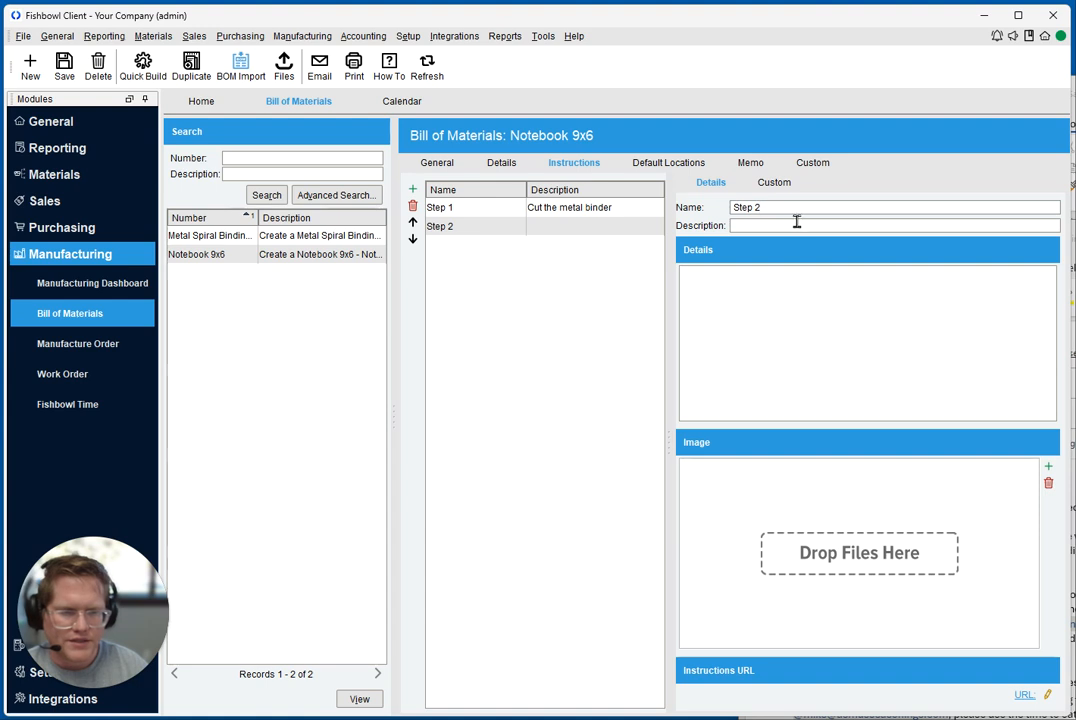
type("Stack")
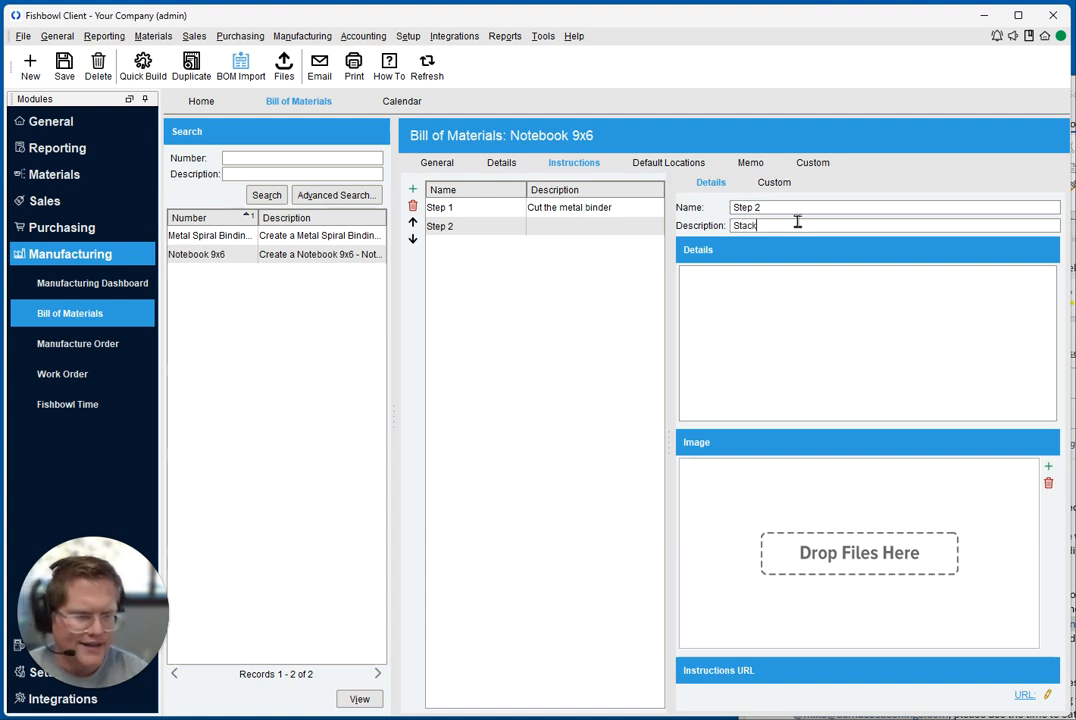
type(" covers, and")
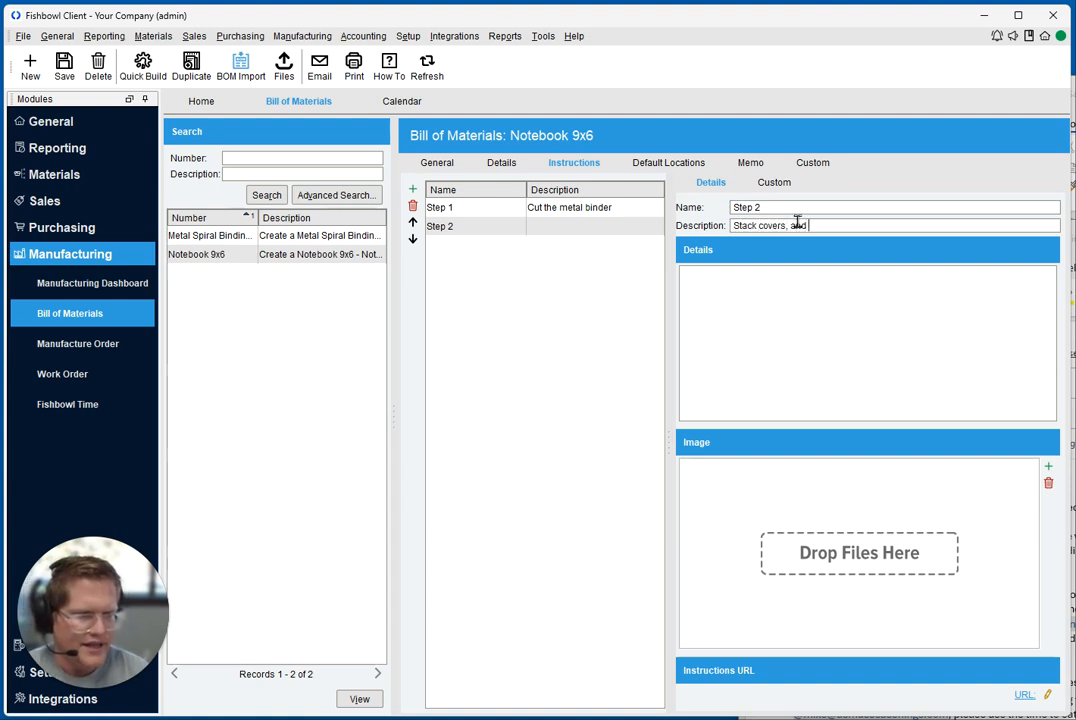
type(" pages, and bind")
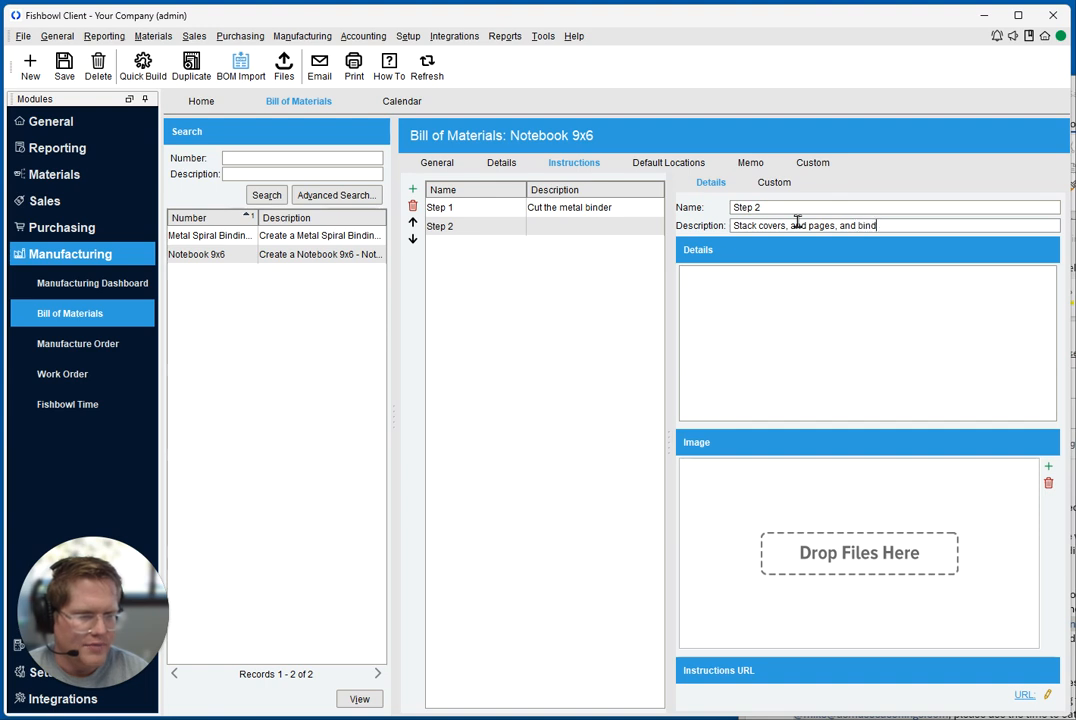
type(" with metal binding.")
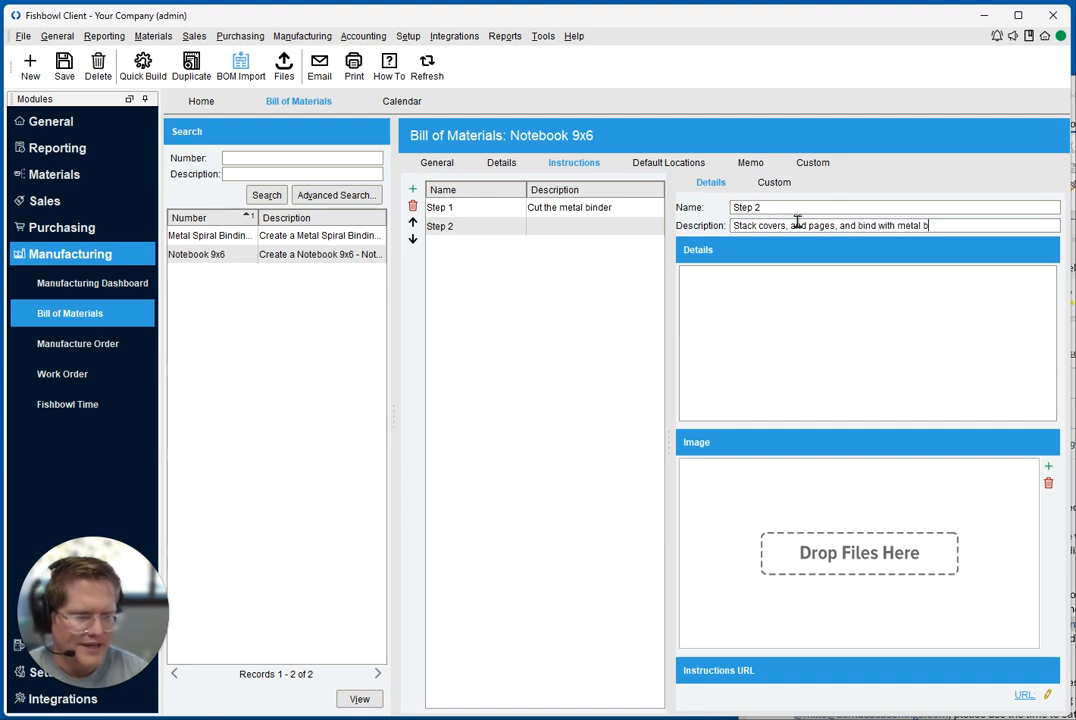
left_click(64, 66)
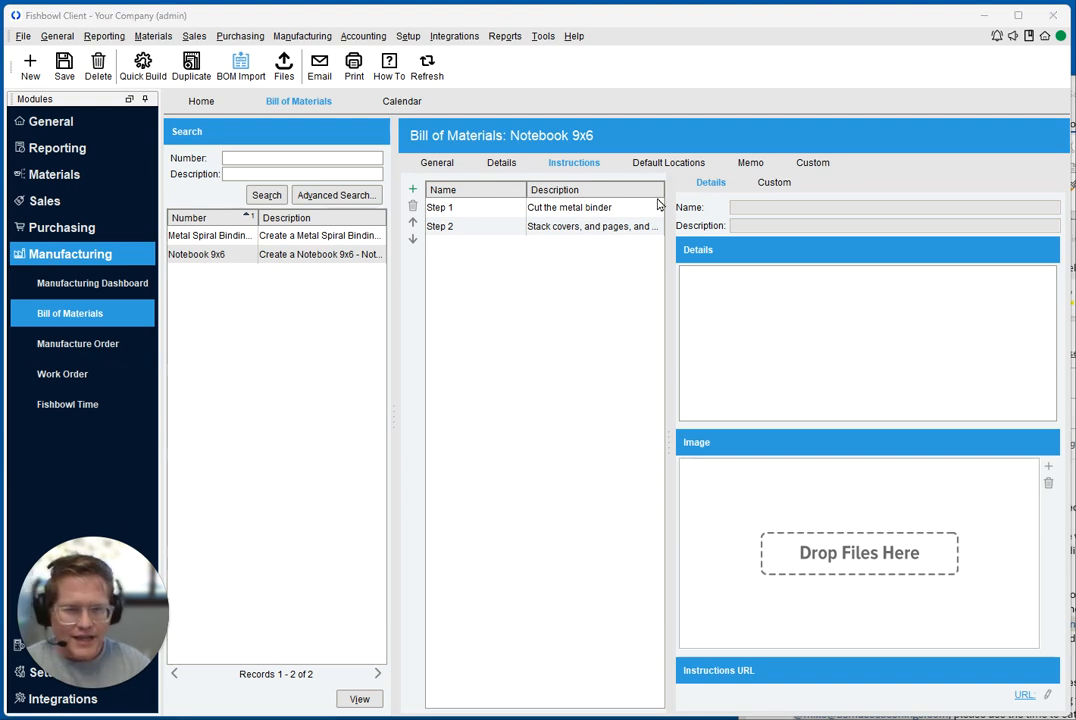
Set the default location for the Main location group to Stock and save the bill of materials
left_click(667, 162)
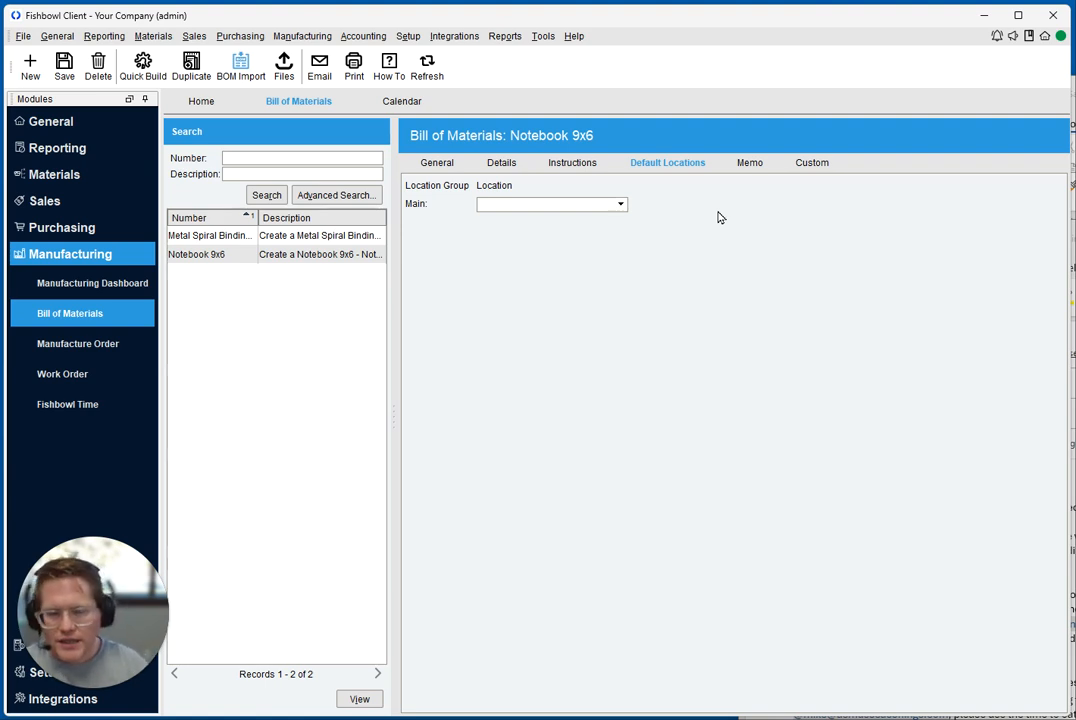
left_click(579, 204)
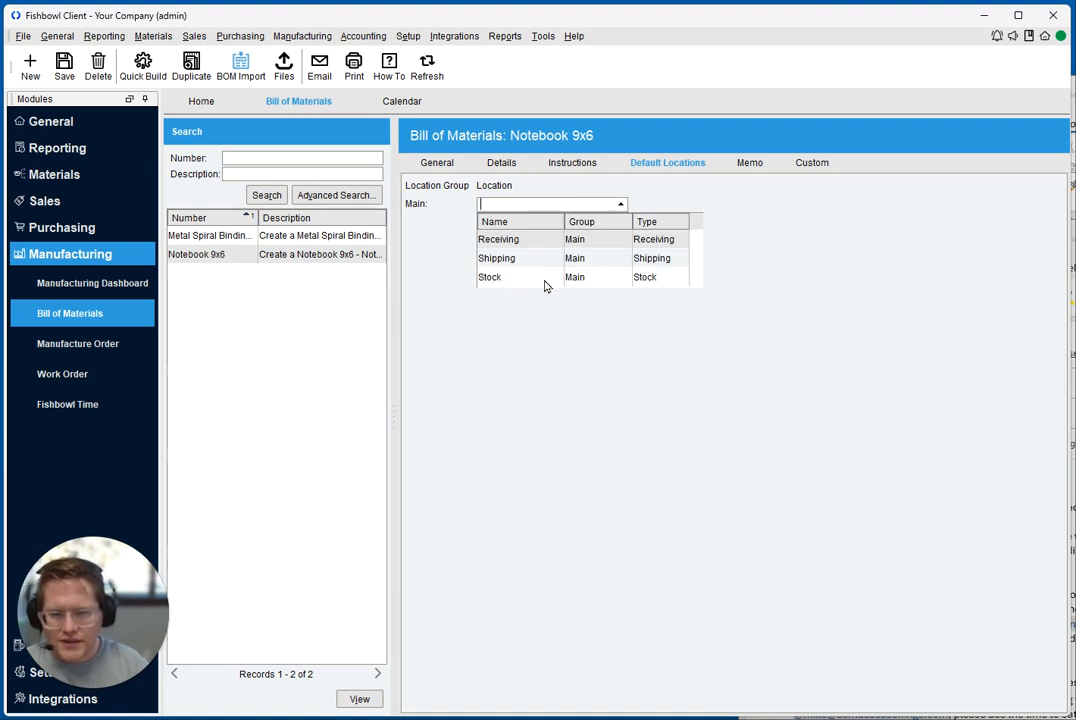
left_click(521, 281)
key("ctrl+s")
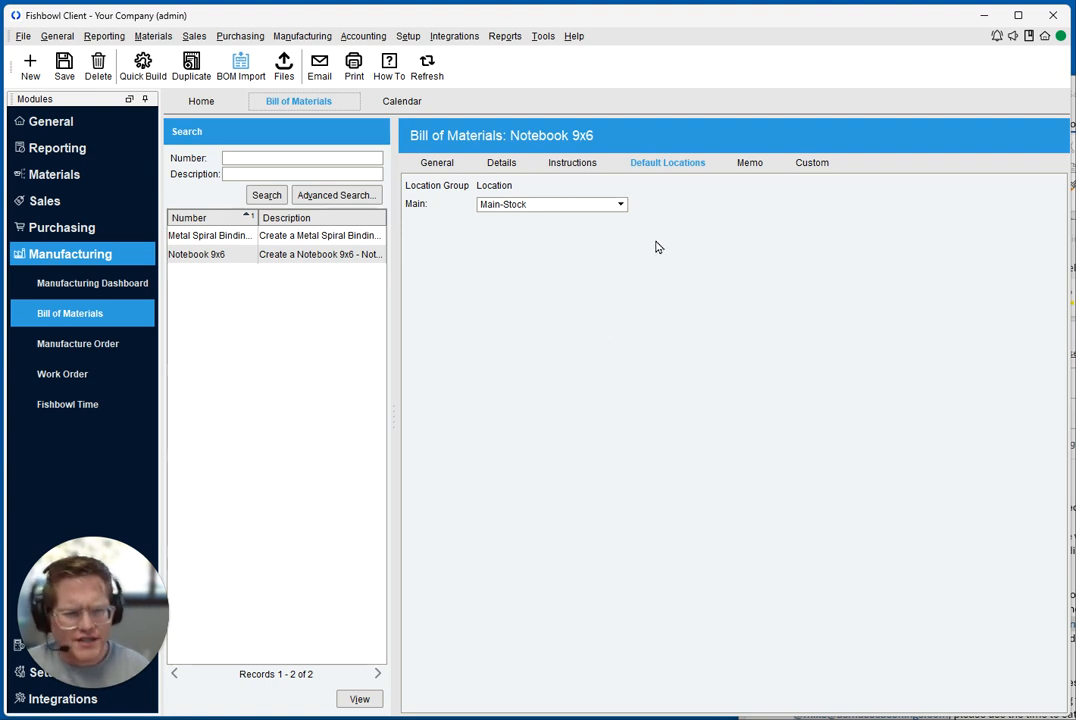
View the memo and custom field sections of Notebook 9x6 and return to its general information
left_click(752, 165)
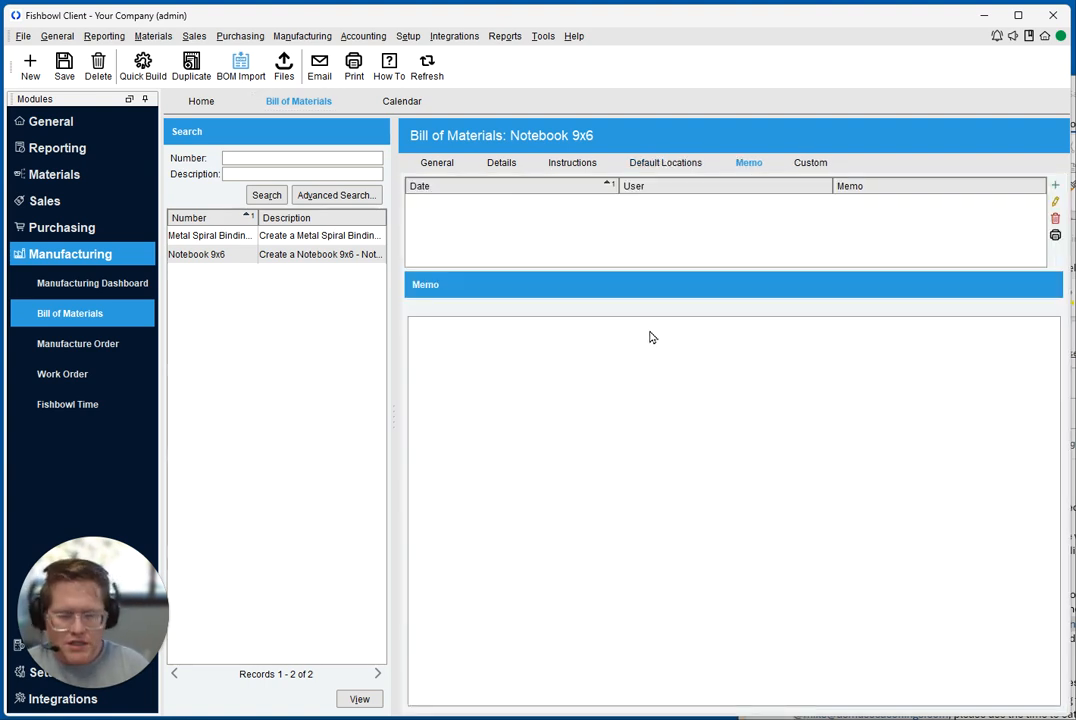
left_click(813, 167)
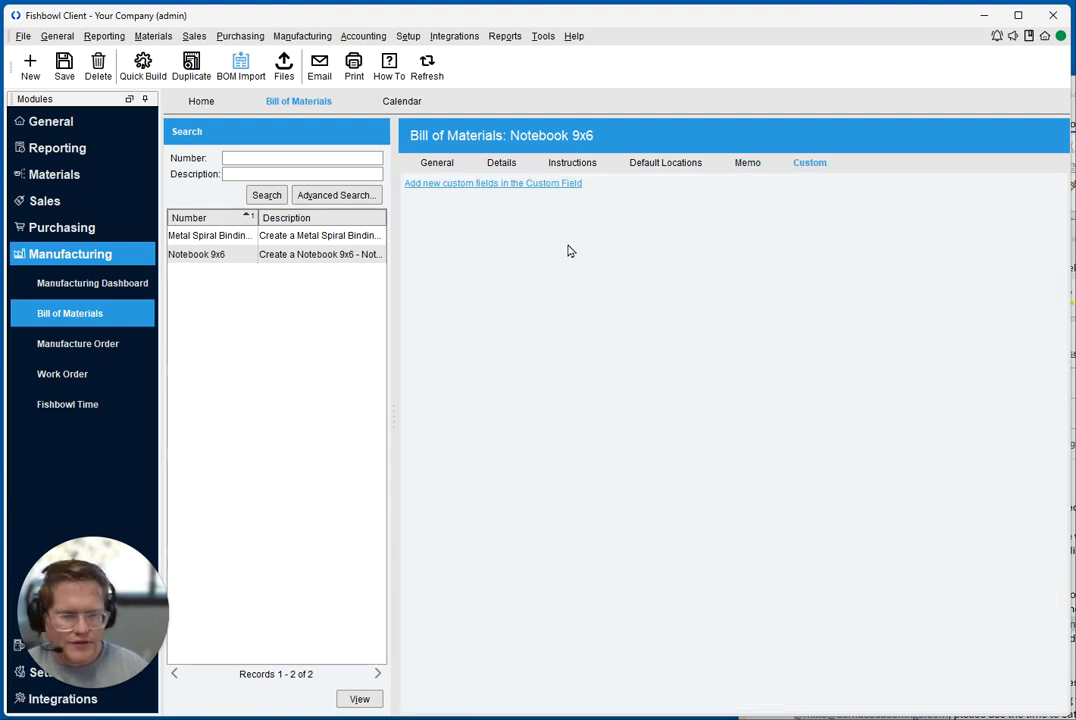
left_click(446, 169)
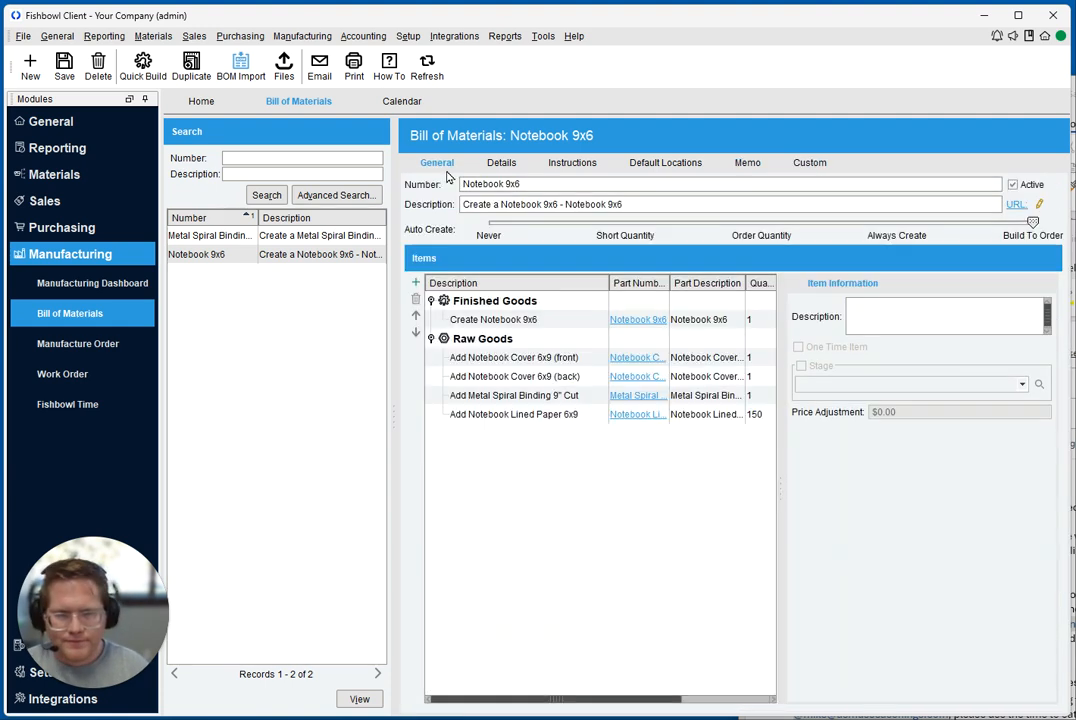
Set the auto-create option of the Metal Spiral Binding 9" Cut bill of materials to Short Quantity and save it
left_click(231, 240)
left_click(618, 224)
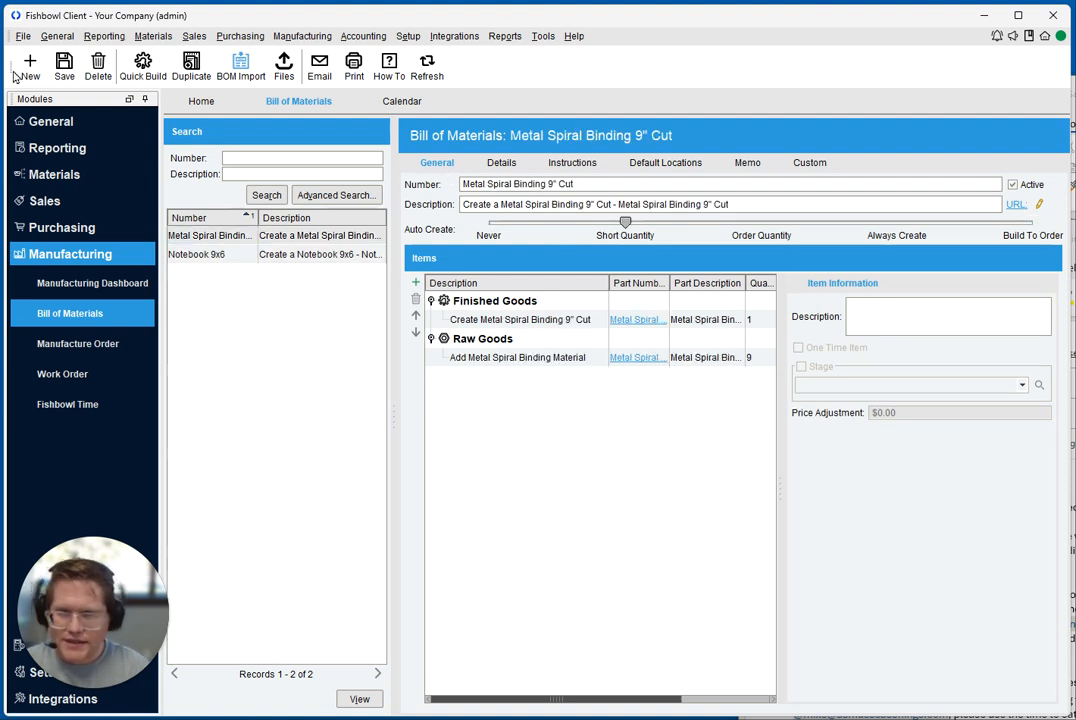
left_click(63, 68)
Reopen Notebook 9x6 and review the metal spiral binding's stage and the finished good's part, description and quantity
left_click(222, 257)
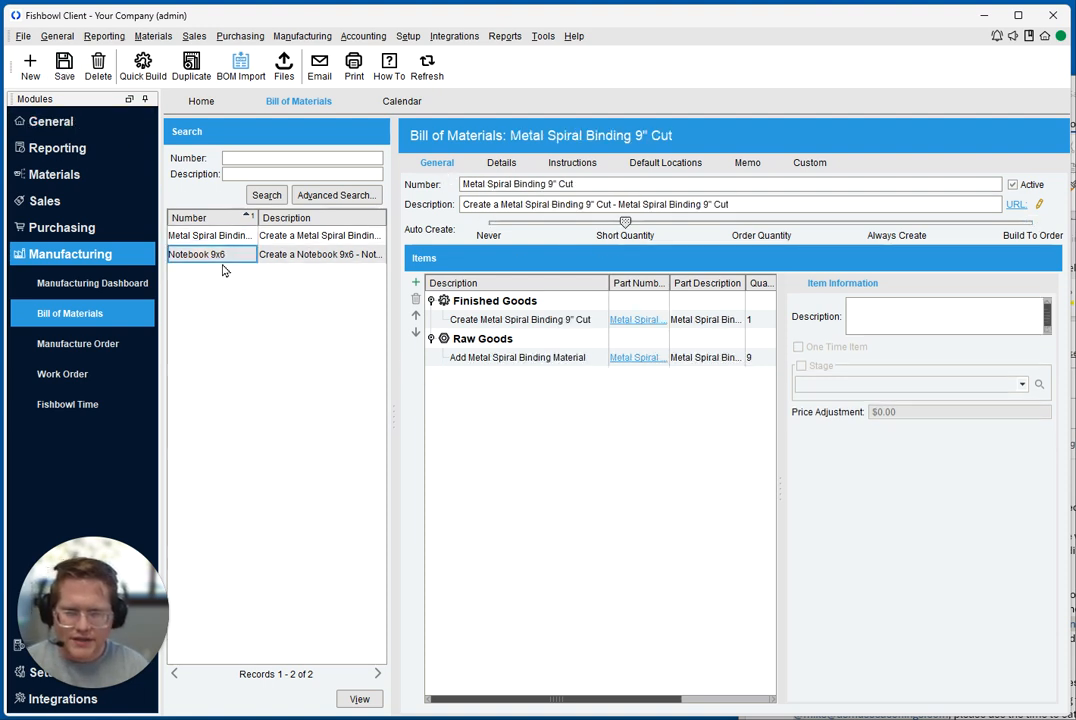
left_click(518, 398)
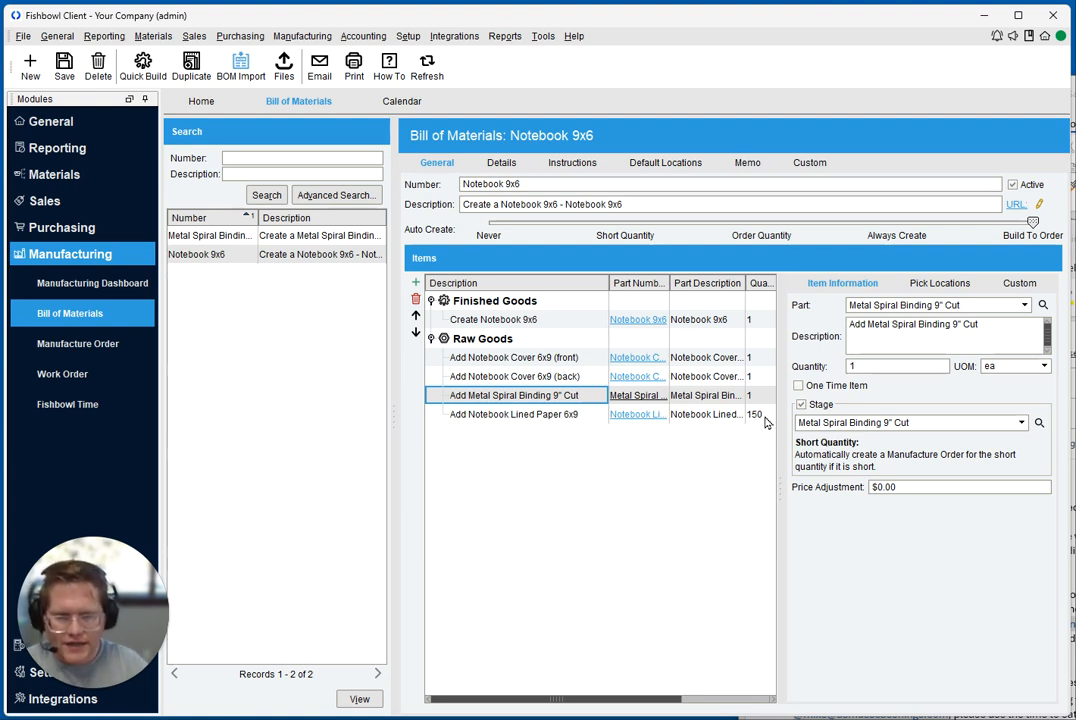
left_click(465, 322)
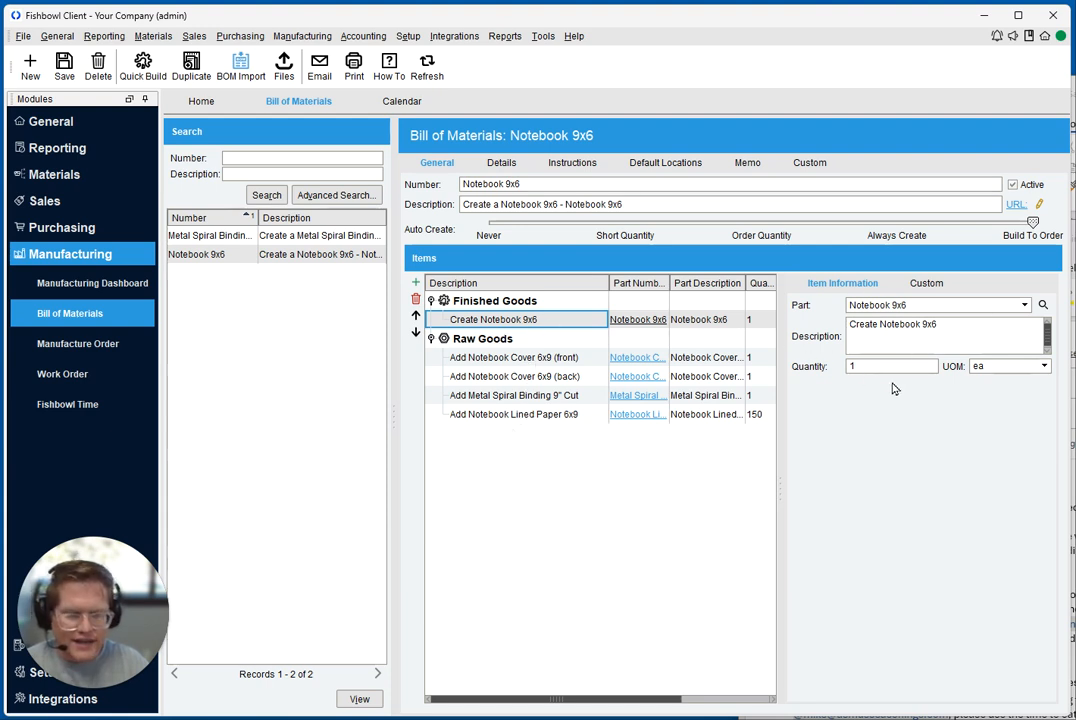
left_click(922, 305)
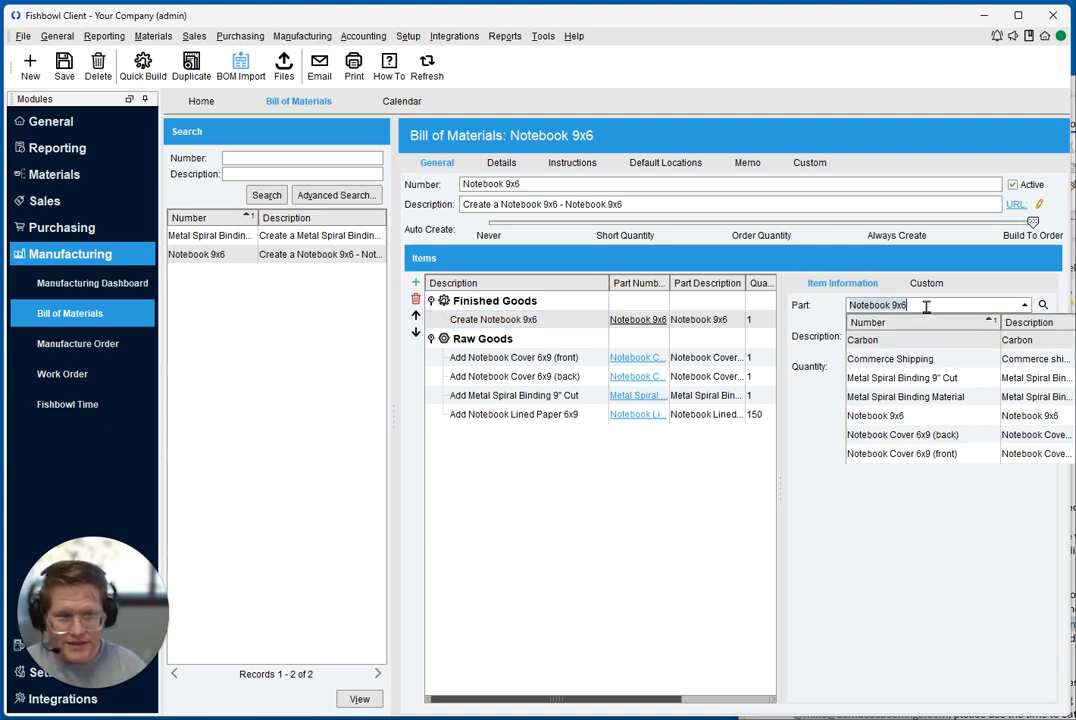
left_click(821, 338)
left_click(944, 333)
left_click_drag(849, 325, 988, 331)
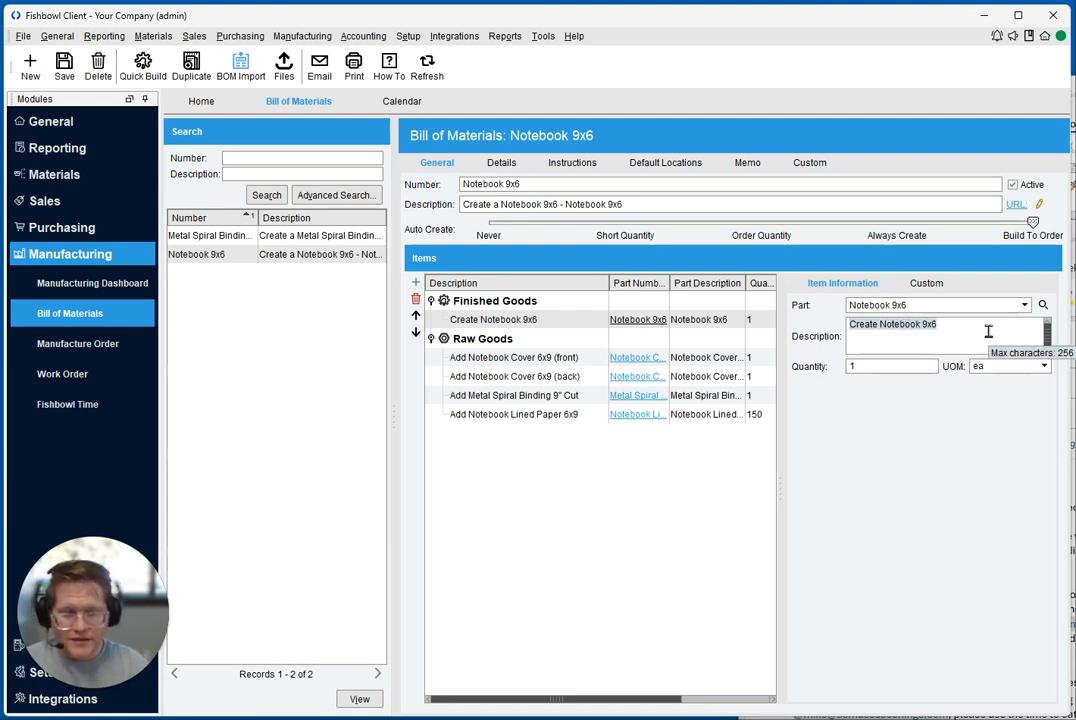
left_click(907, 363)
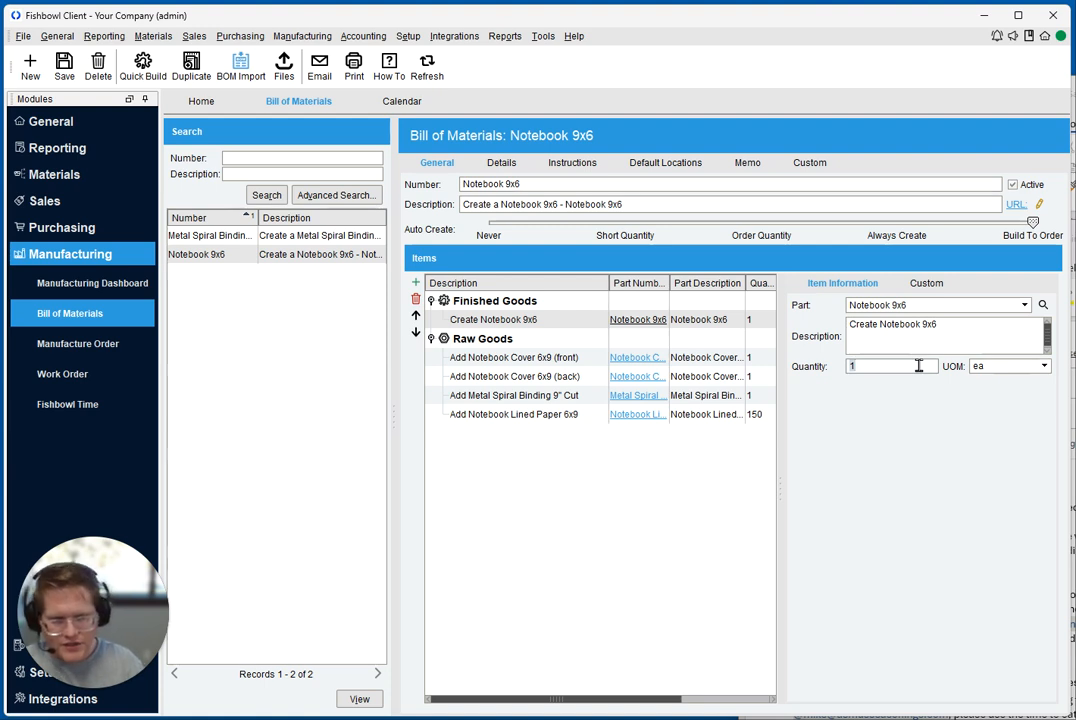
Review the item information of each raw good, from the front notebook cover through the lined paper
left_click(548, 359)
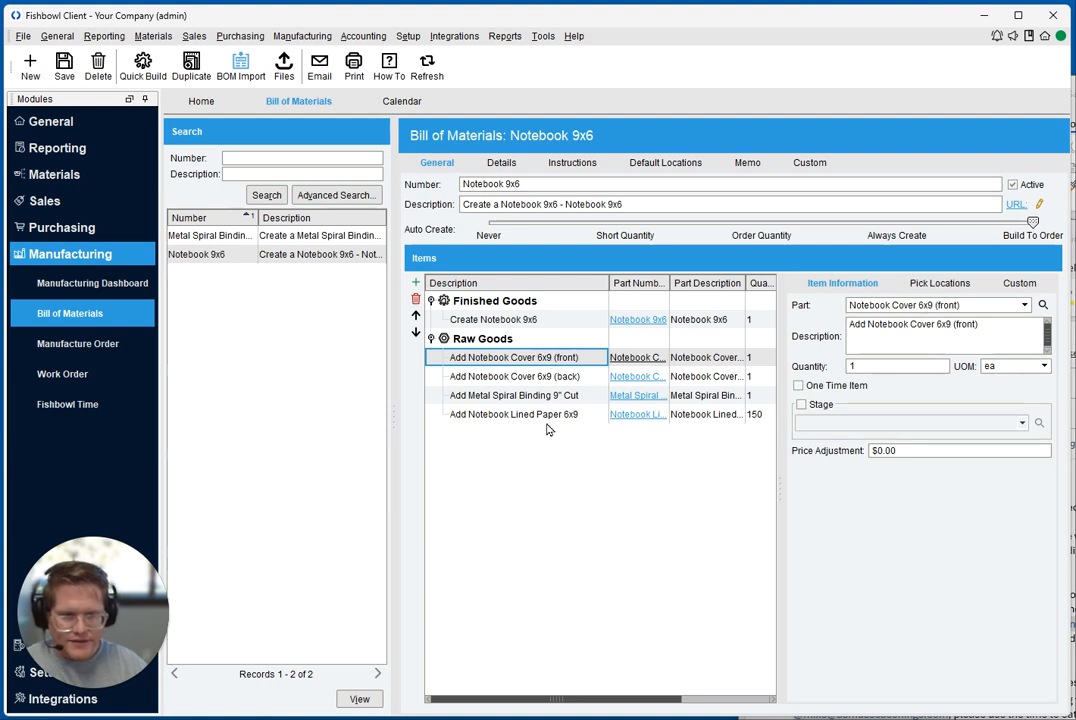
left_click(520, 378)
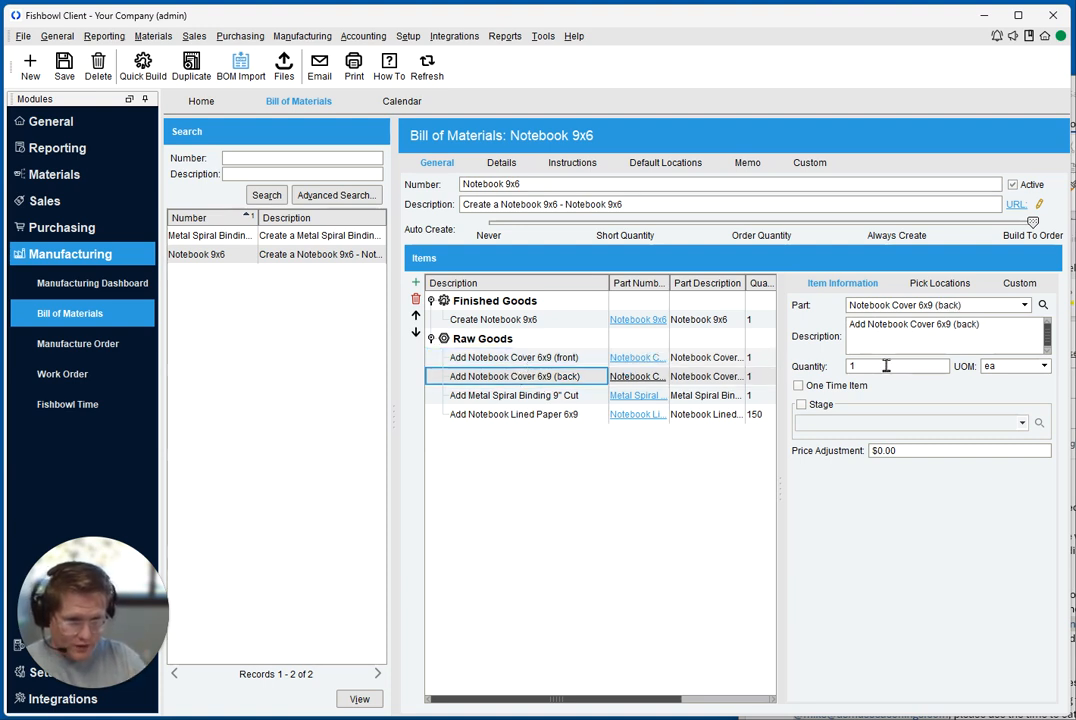
left_click(527, 401)
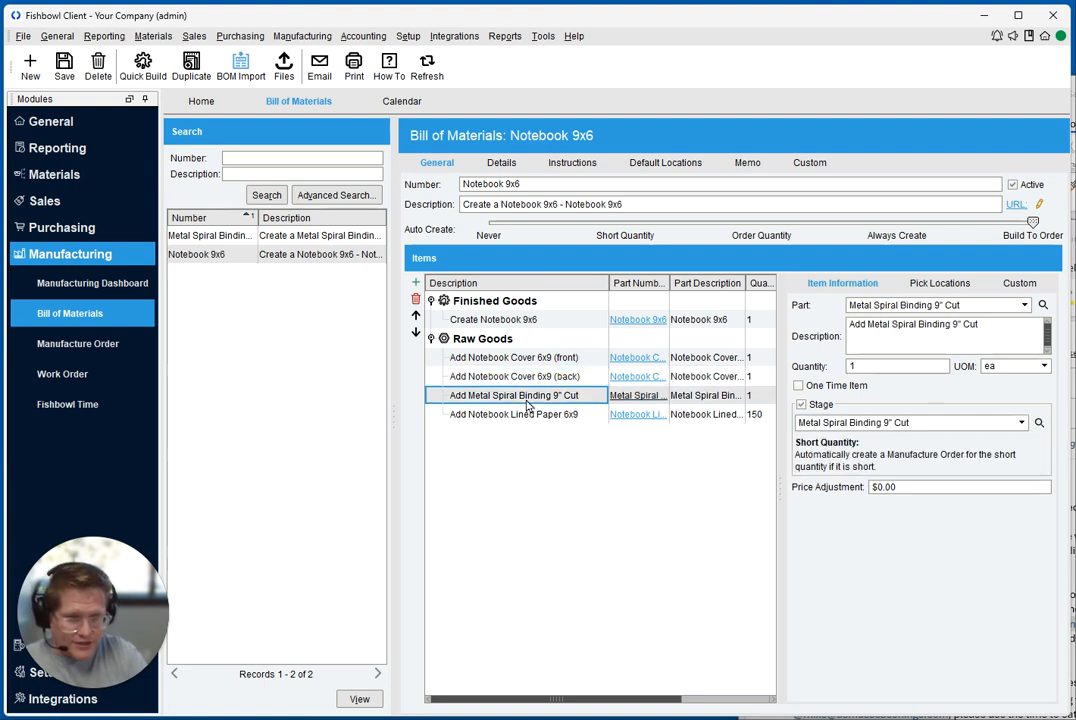
left_click(524, 414)
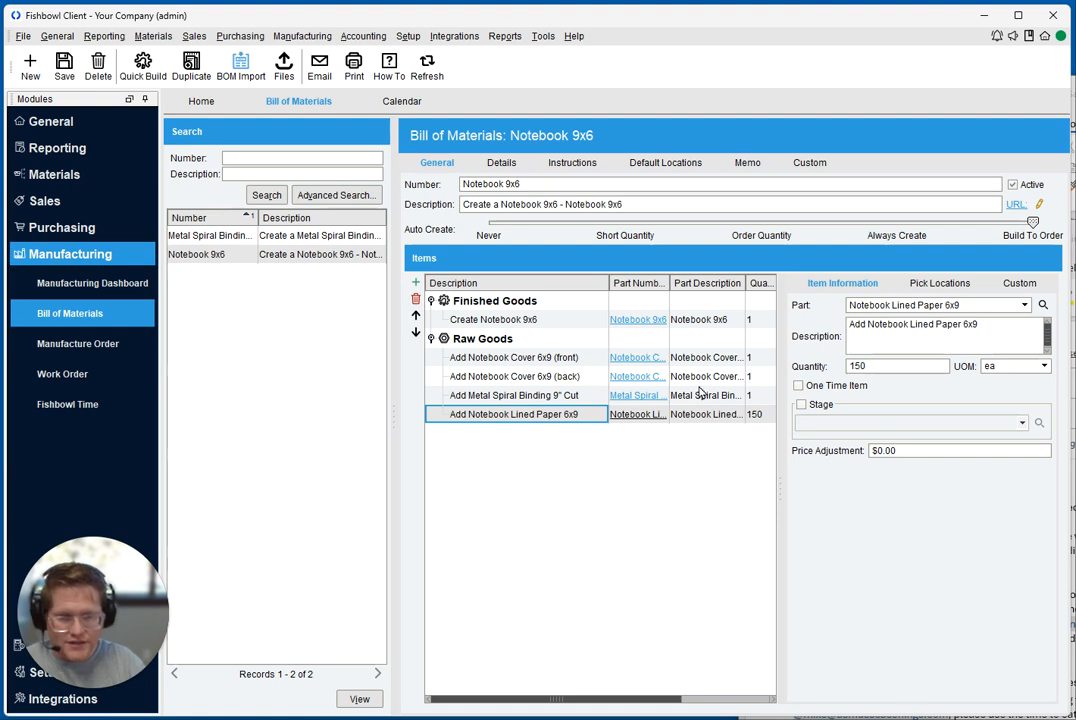
Examine the front notebook cover's description, quantity, unit of measure, price adjustment and pick locations
left_click(458, 358)
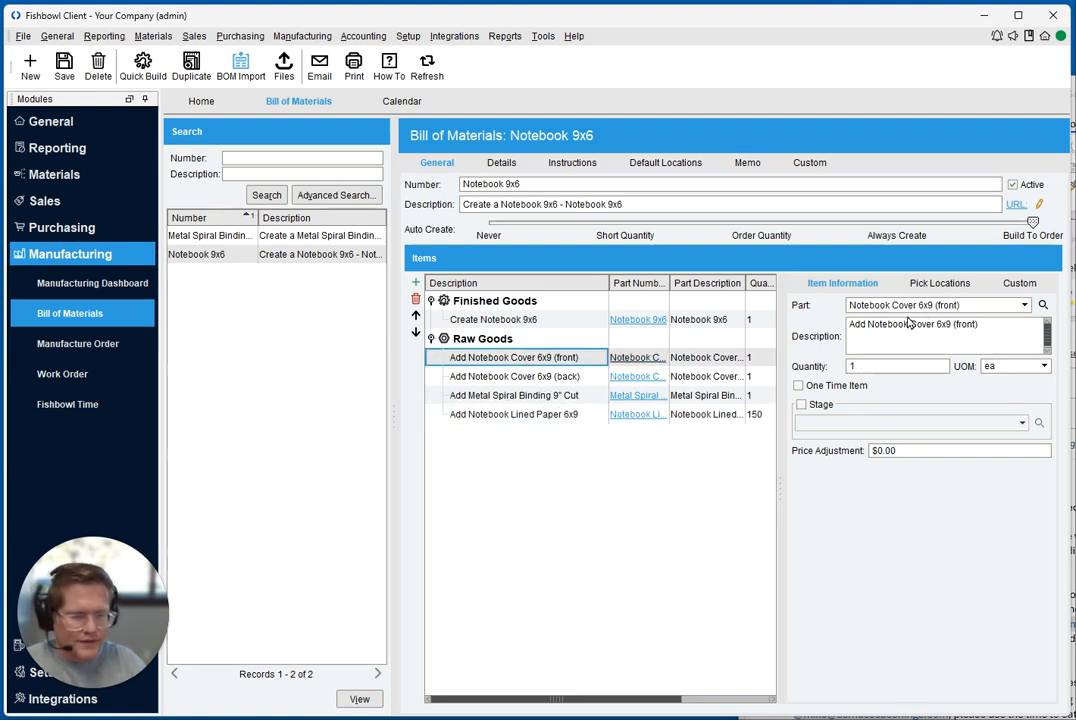
left_click(987, 326)
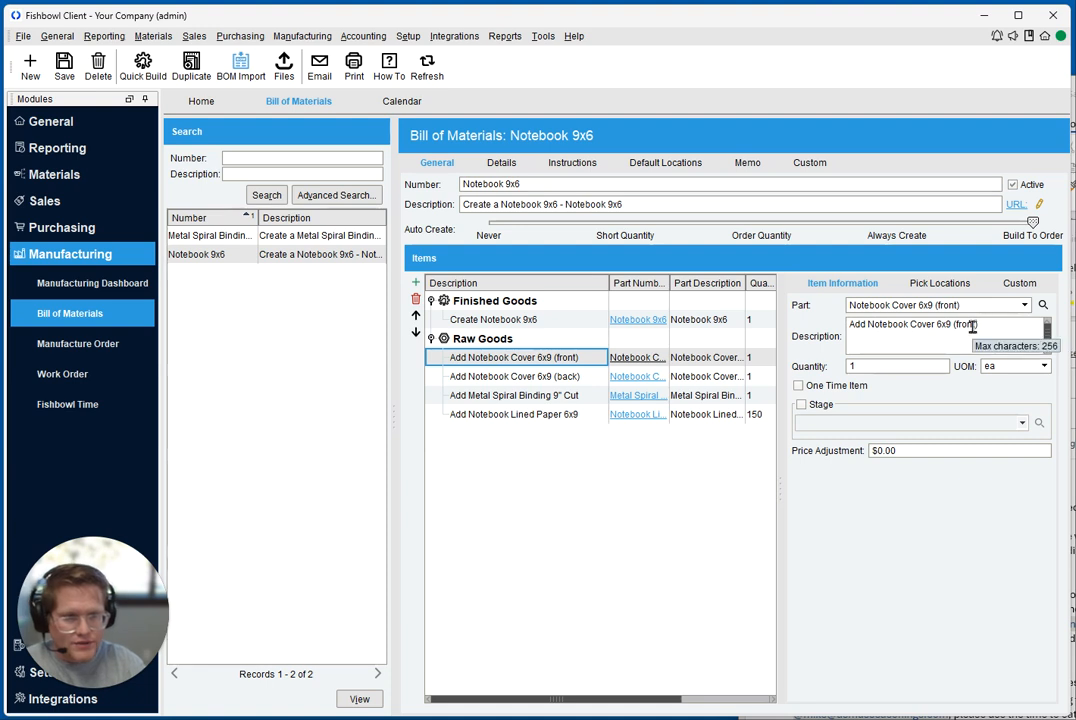
triple_click(960, 325)
left_click(869, 365)
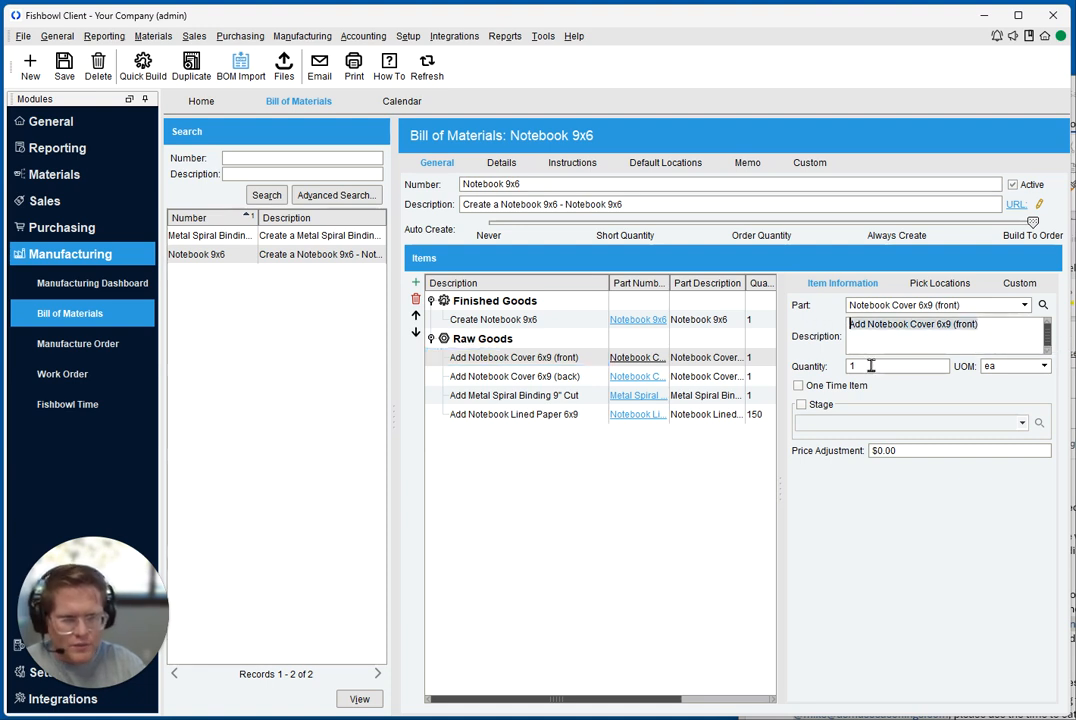
left_click(996, 366)
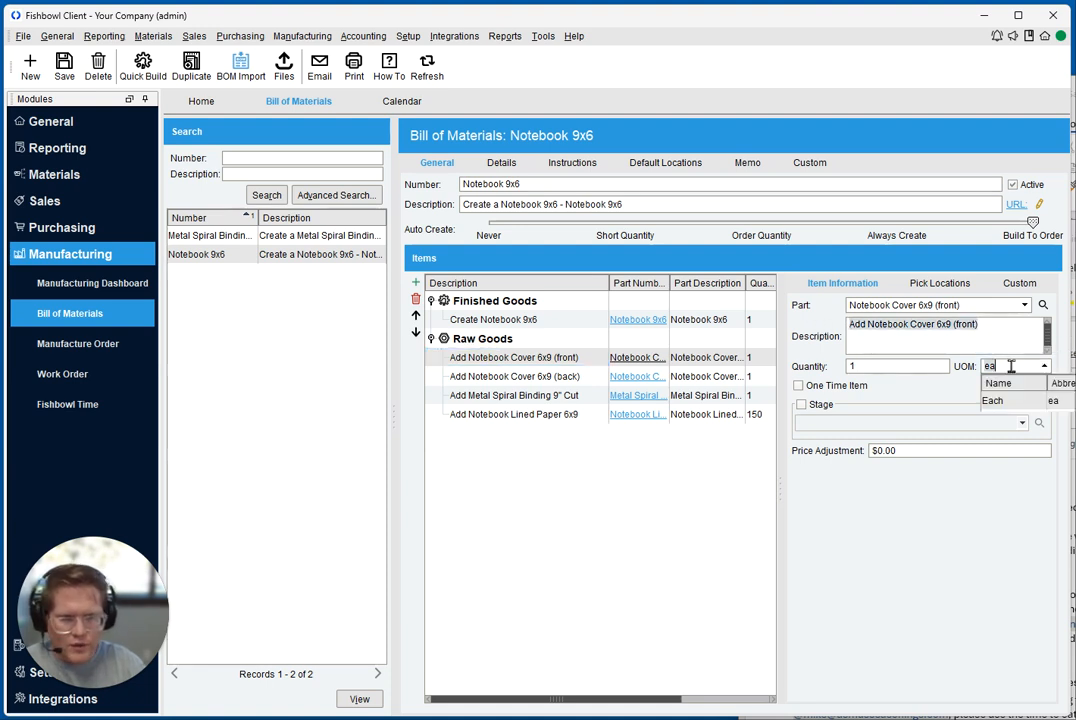
left_click(925, 448)
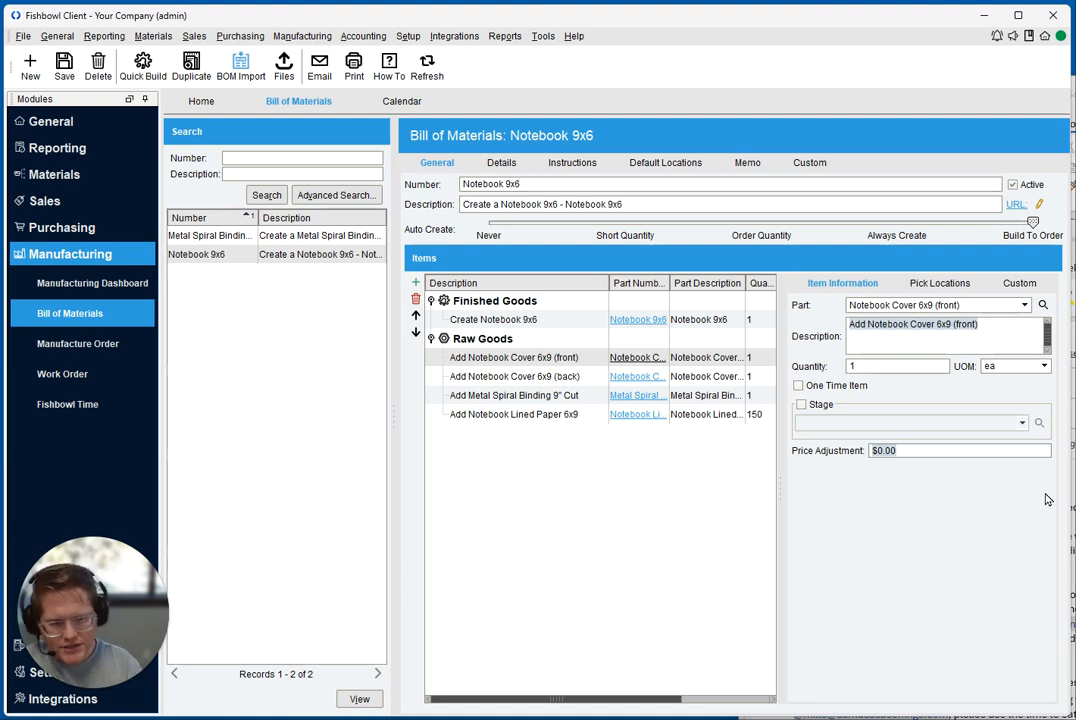
left_click(955, 288)
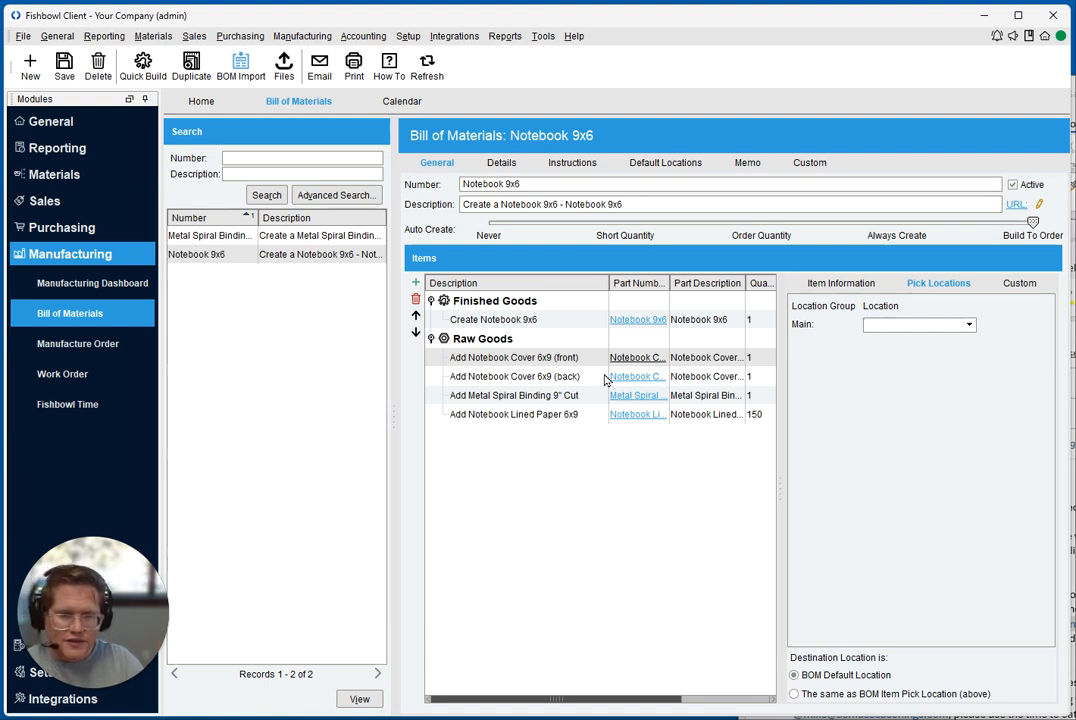
left_click(535, 360)
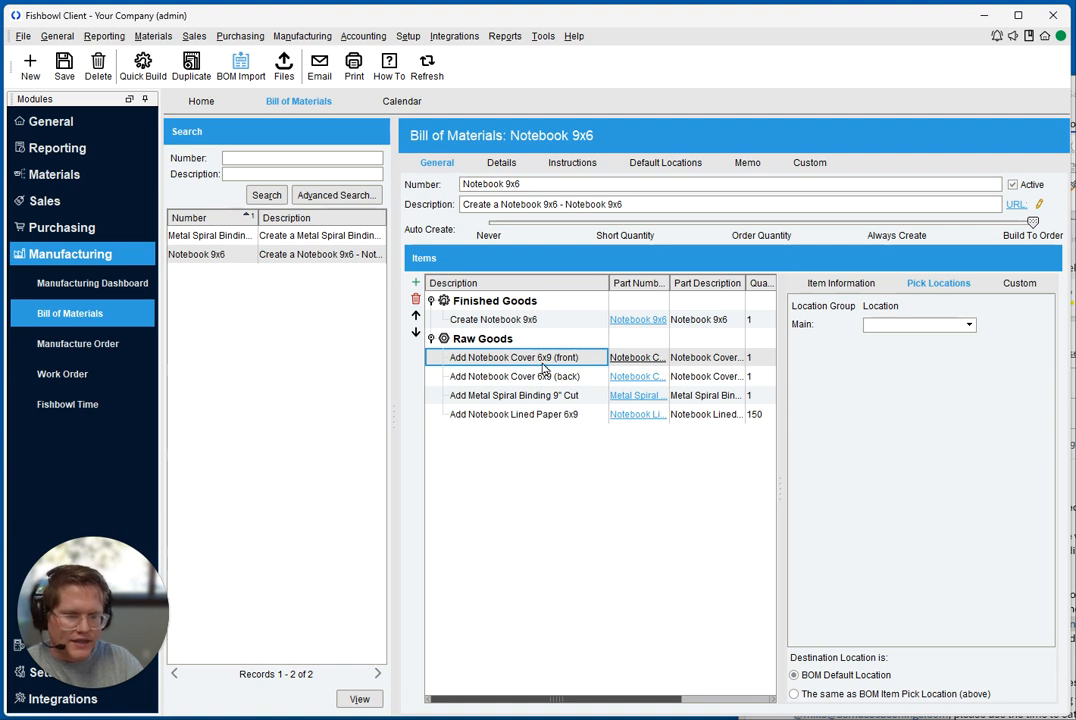
Examine the front notebook cover's available pick locations and custom fields, then return to its item information
left_click(915, 324)
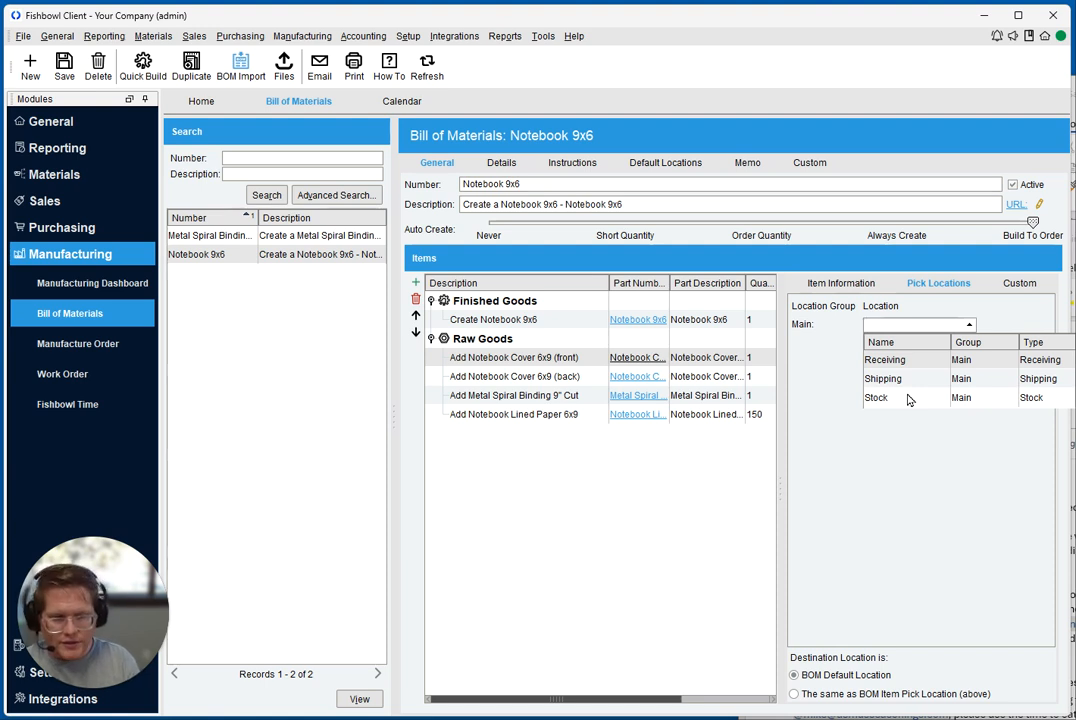
left_click(894, 487)
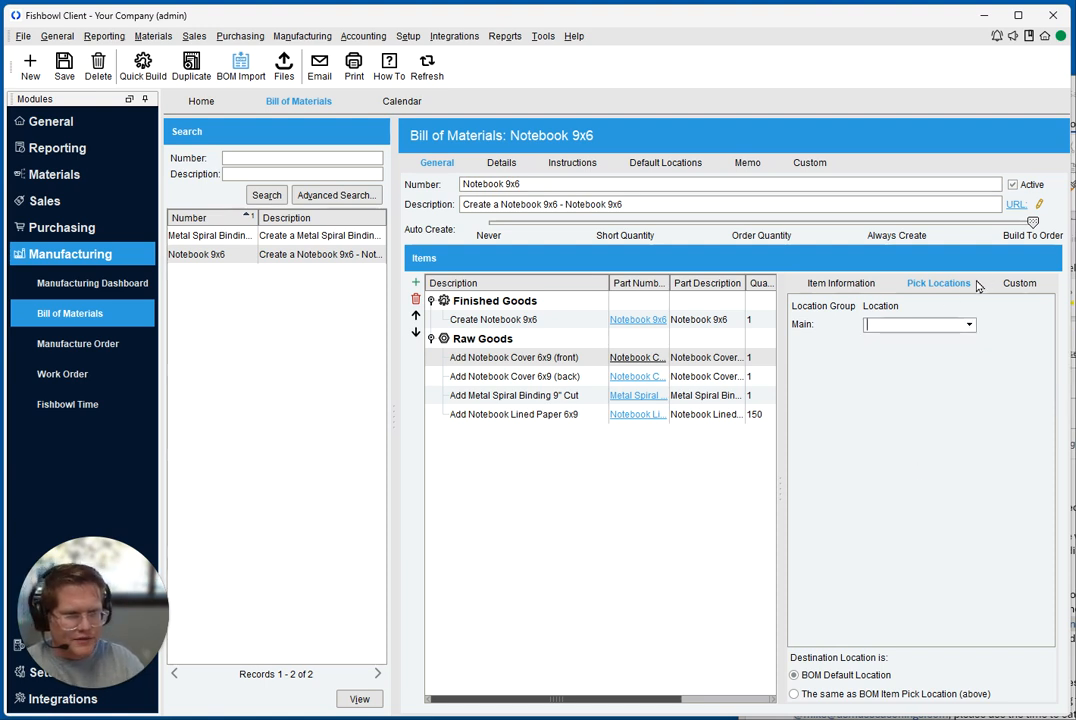
left_click(1036, 288)
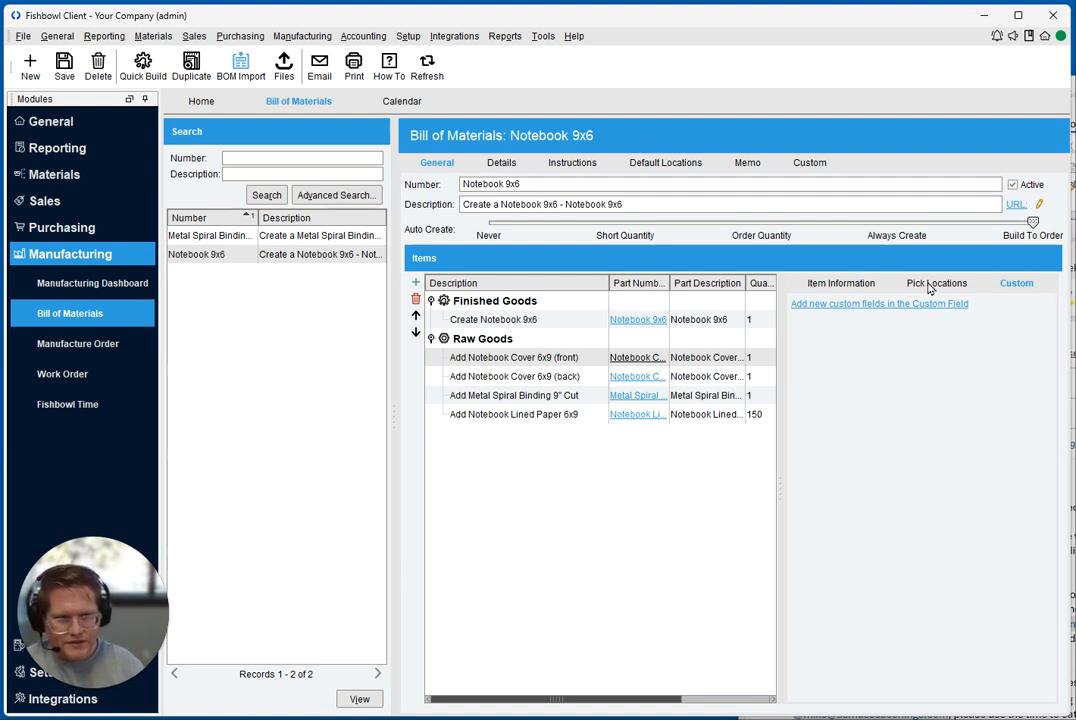
left_click(866, 285)
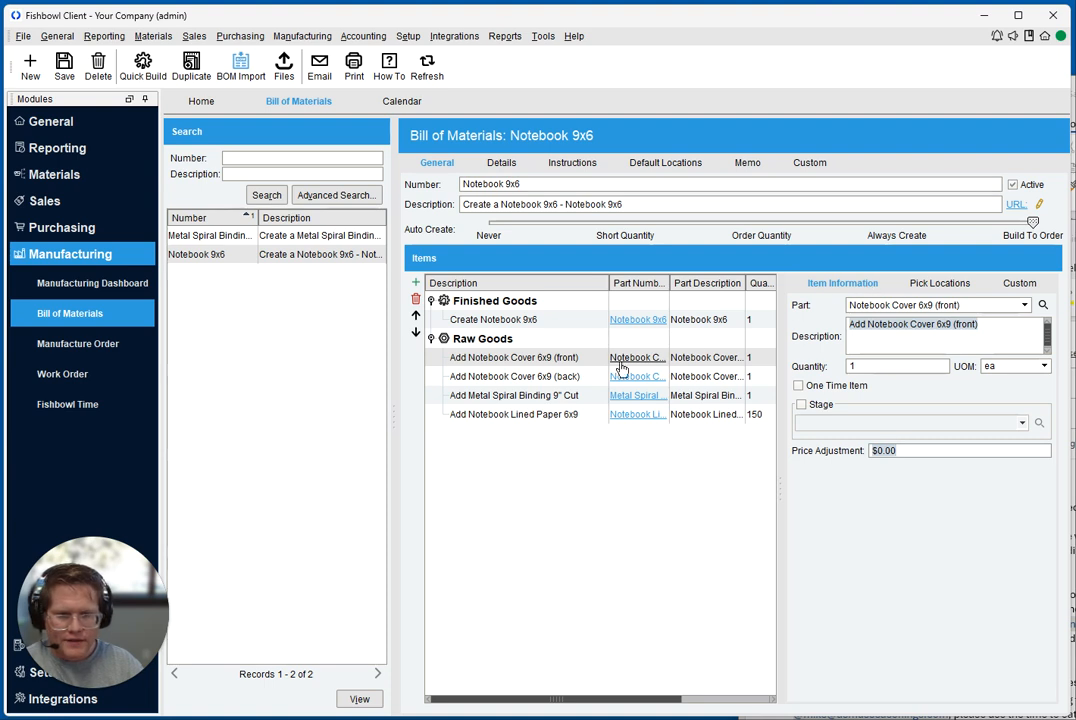
Review the item information of the back cover, the lined paper's quantity, and the metal spiral binding's part and stage
left_click(571, 376)
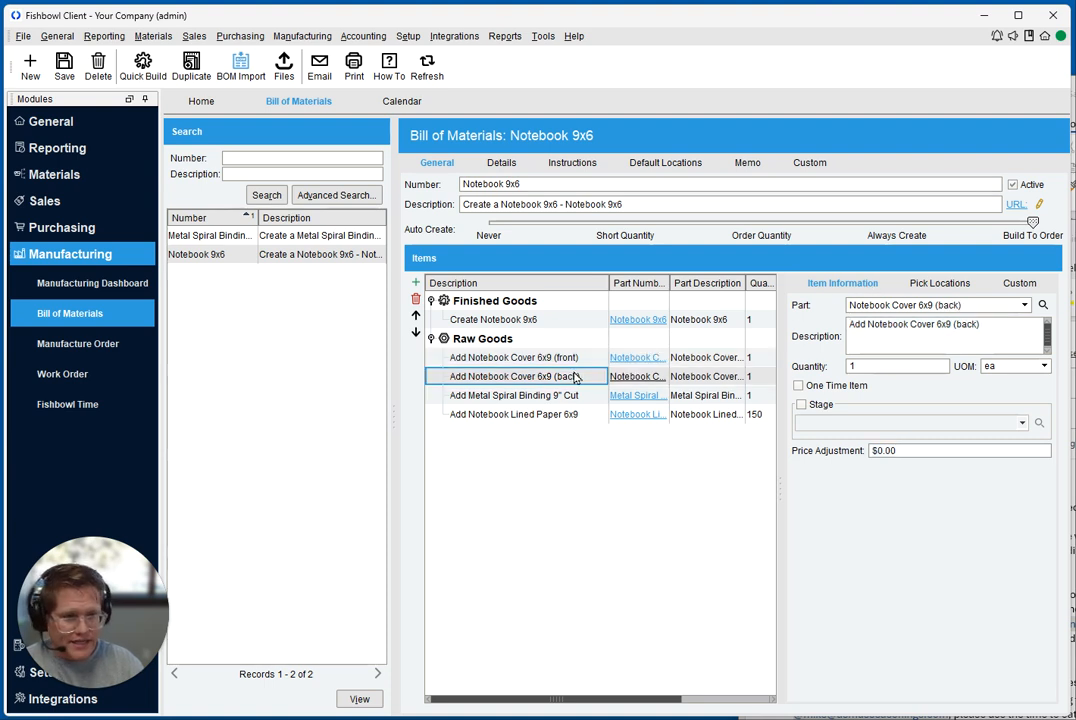
left_click(552, 414)
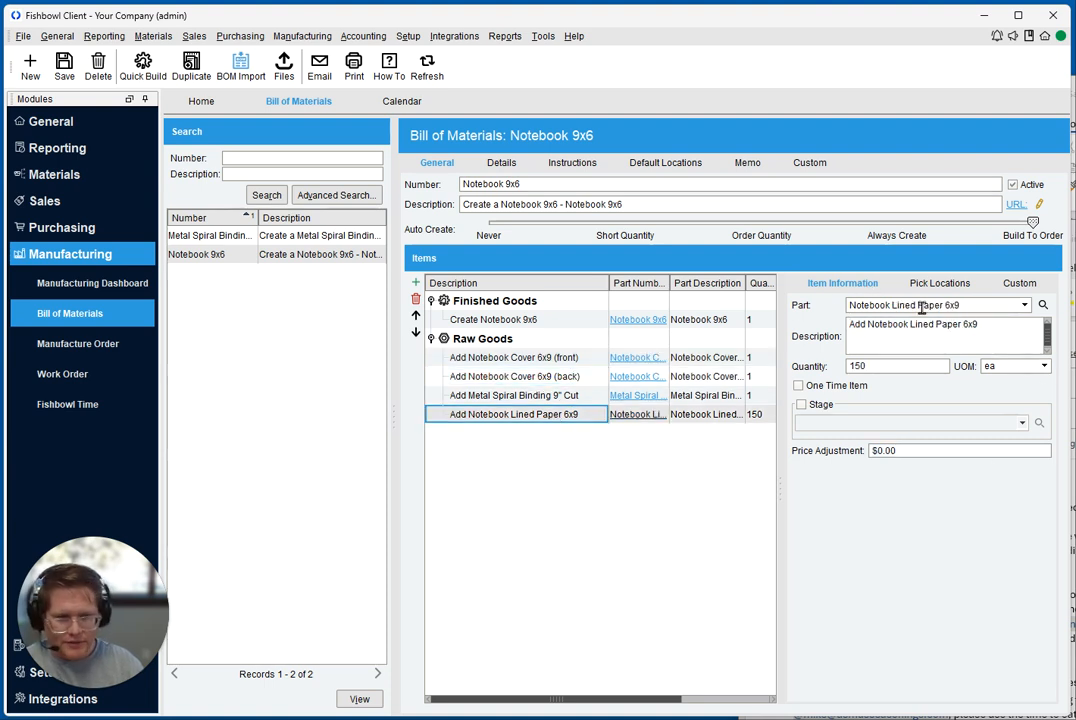
double_click(892, 367)
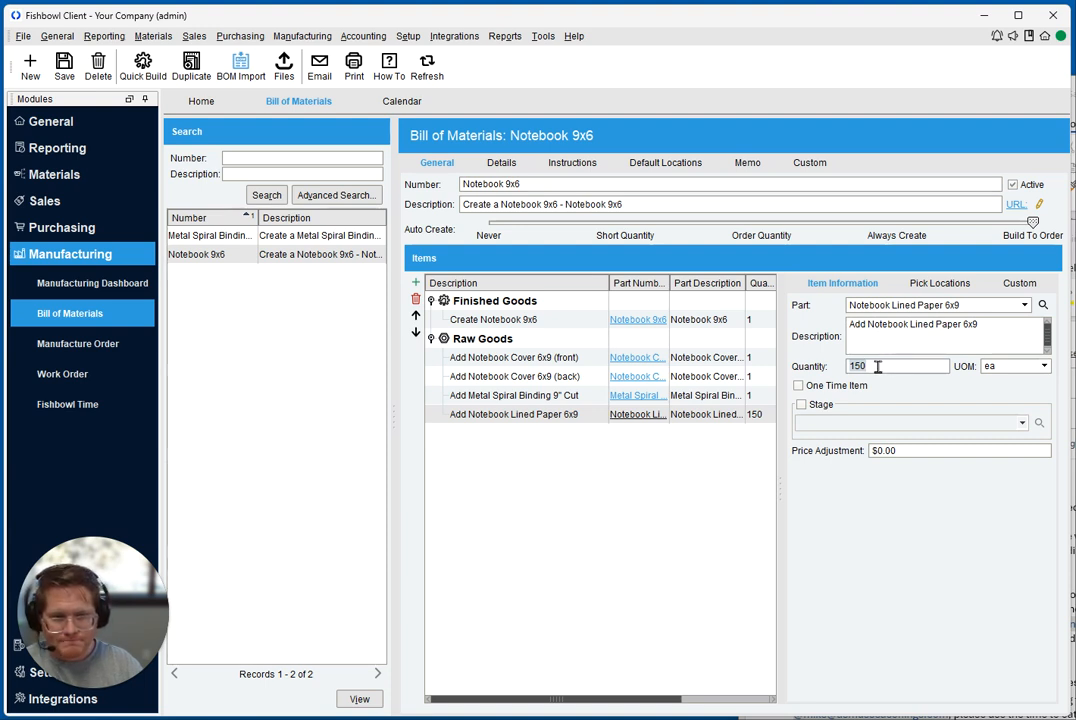
left_click(521, 399)
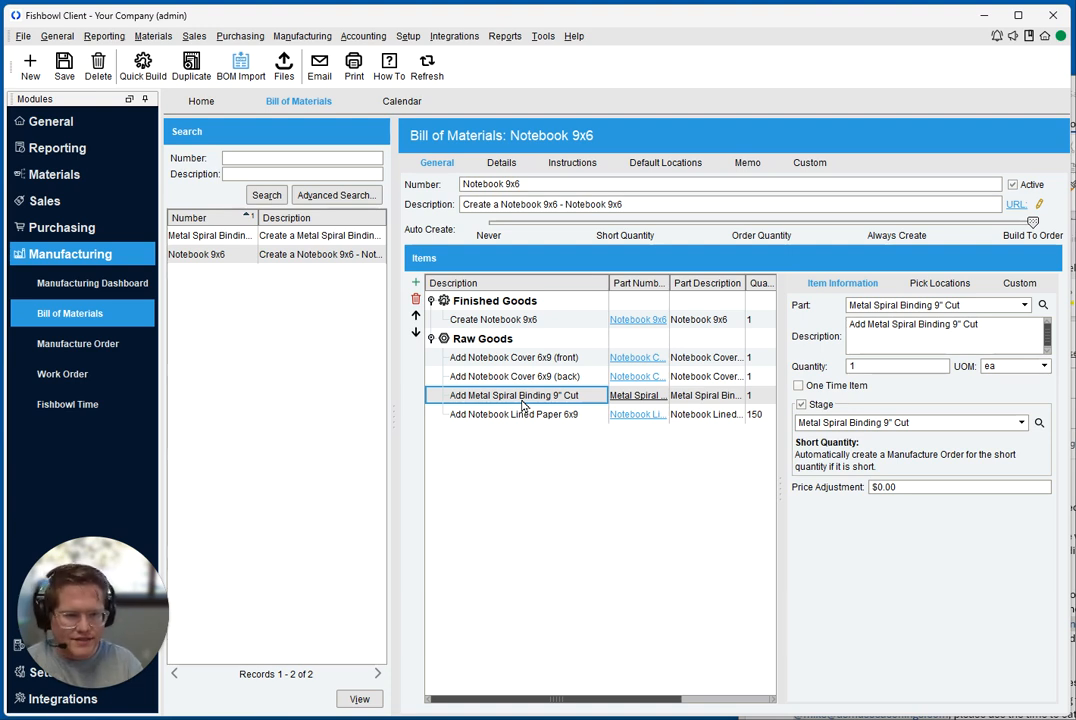
left_click(970, 305)
left_click(830, 312)
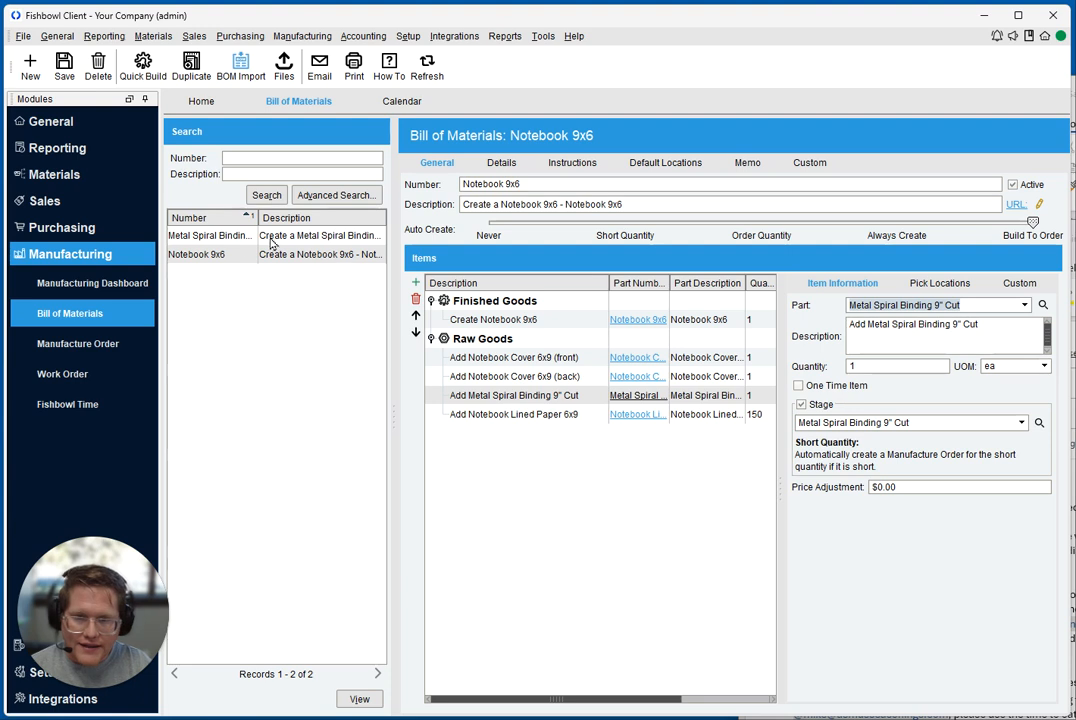
Open the Metal Spiral Binding 9" Cut bill of materials, widen the description column, and review its finished and raw goods
left_click(210, 236)
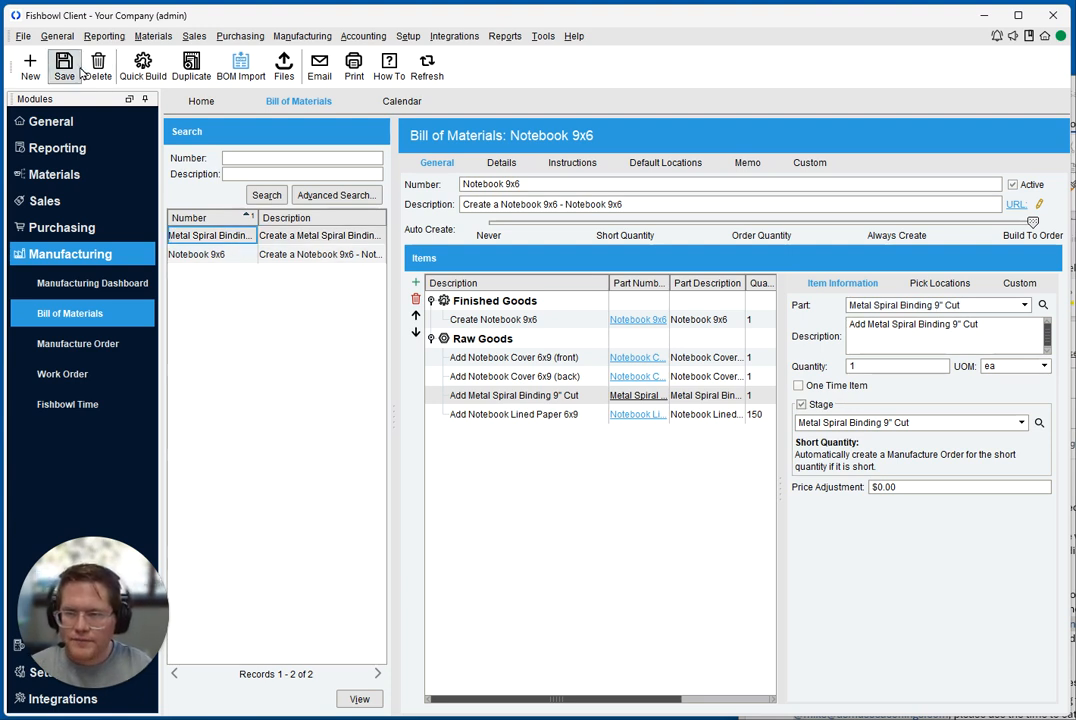
double_click(223, 238)
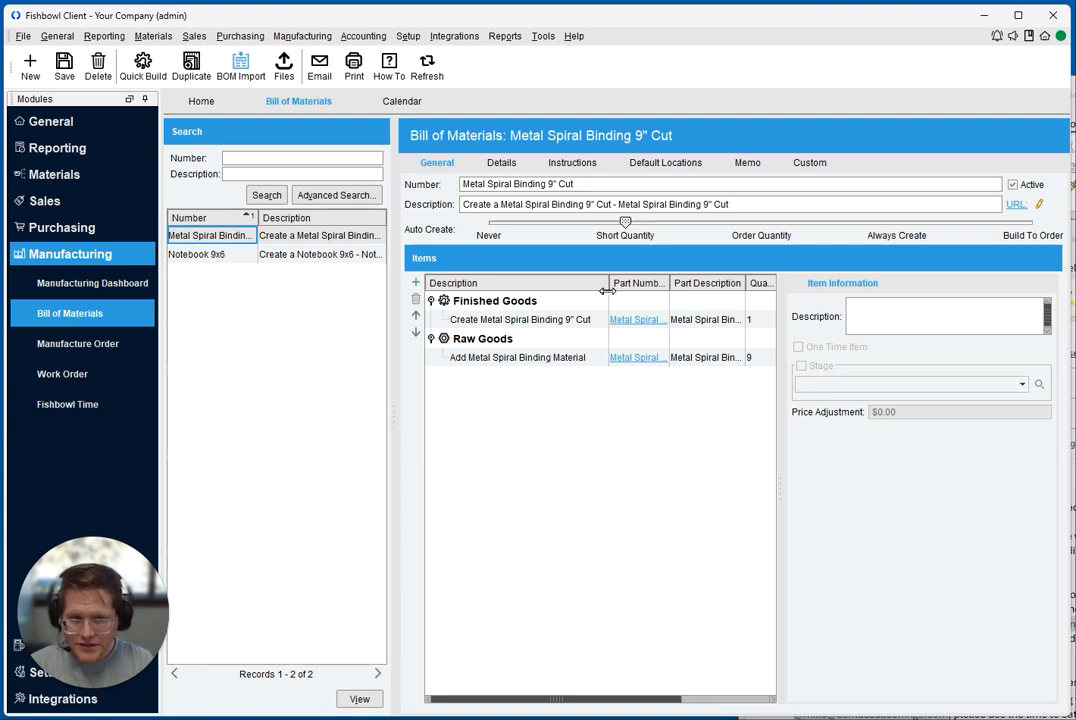
left_click_drag(609, 283, 665, 286)
left_click(512, 320)
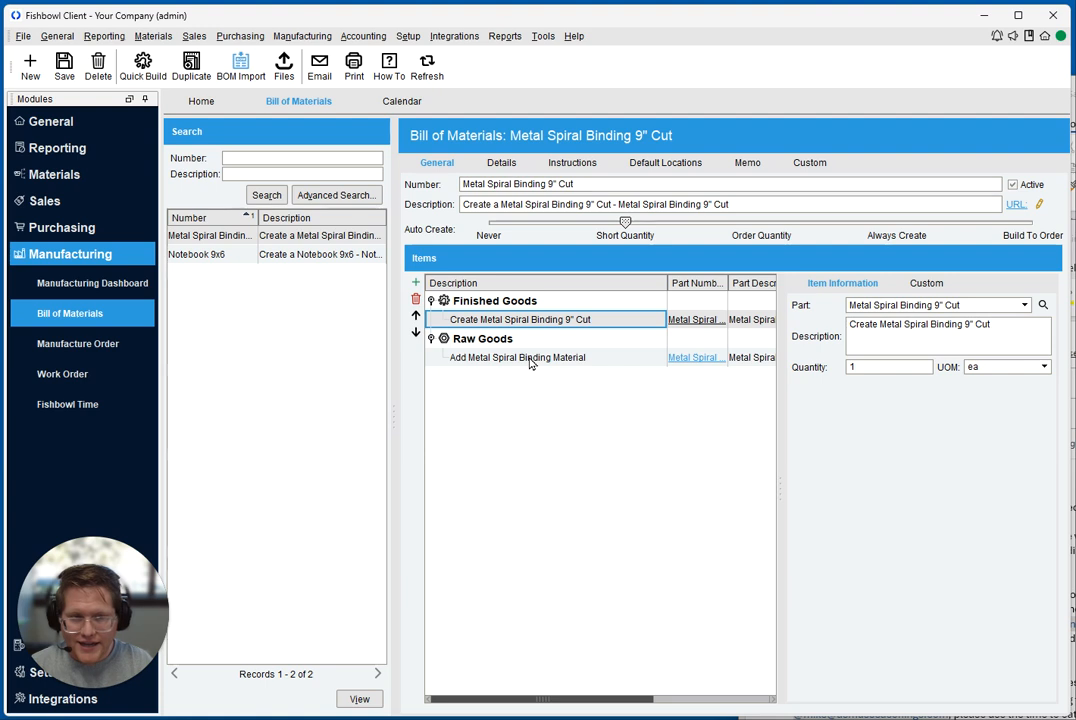
left_click(530, 360)
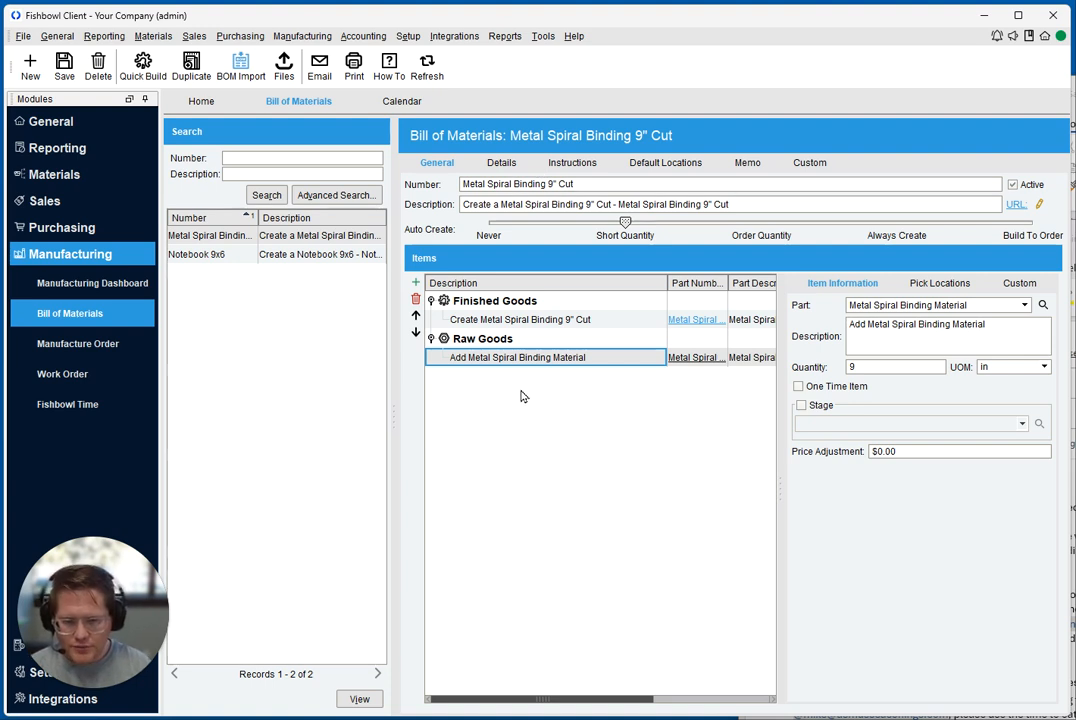
Reopen the Notebook 9x6 bill of materials and remove the Notebook Lined Paper 6x9 raw good
left_click(205, 254)
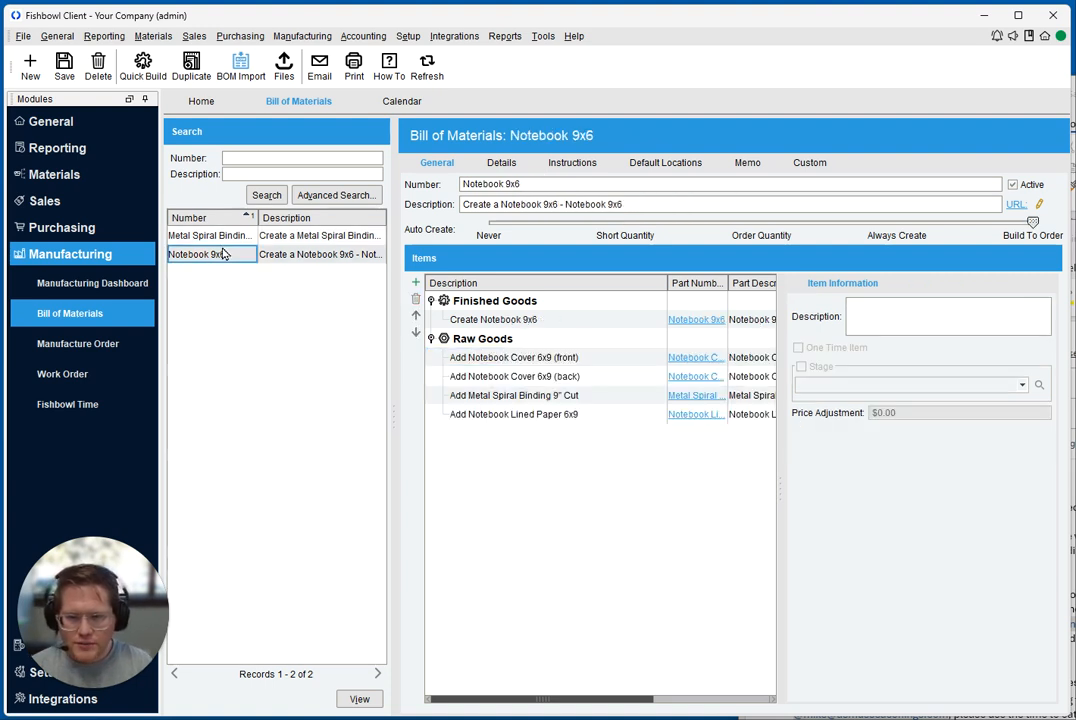
left_click(537, 416)
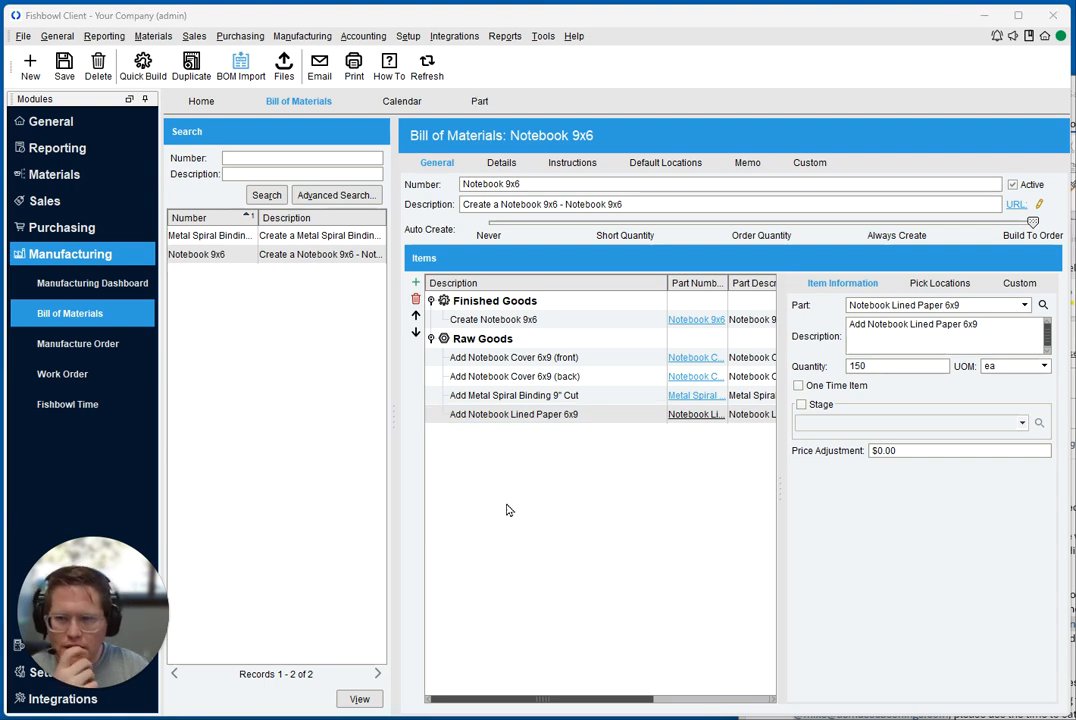
left_click(558, 415)
left_click(416, 298)
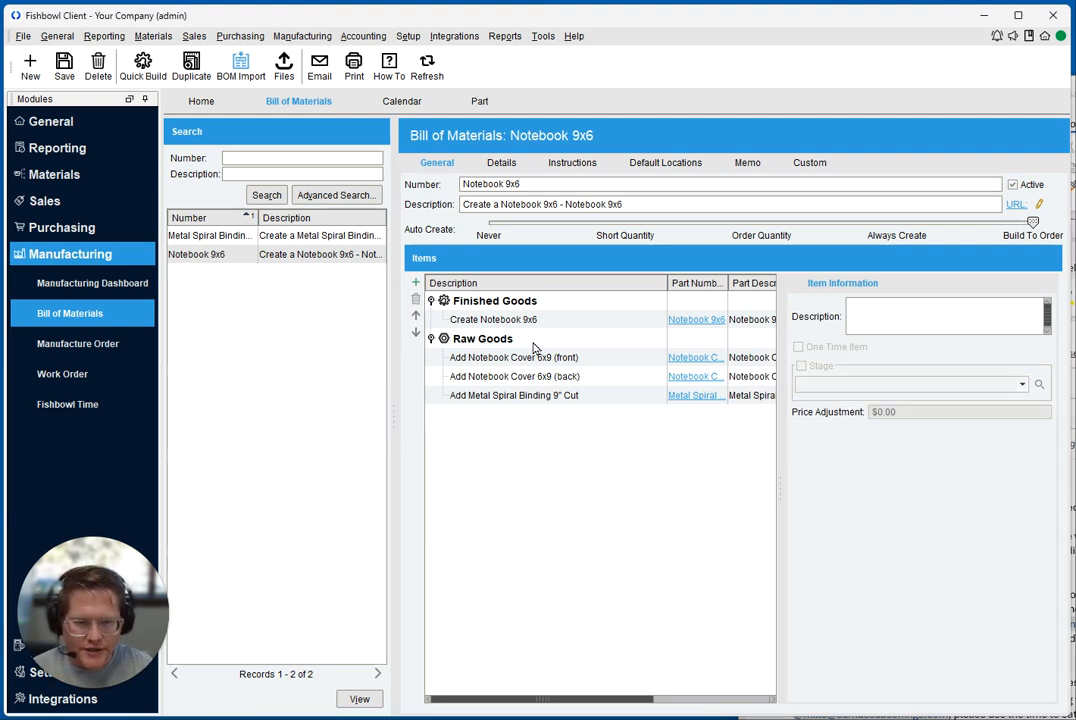
Start a new raw good item for the part Notebook Lined Paper 6x9 with a quantity of 150 ea
left_click(416, 282)
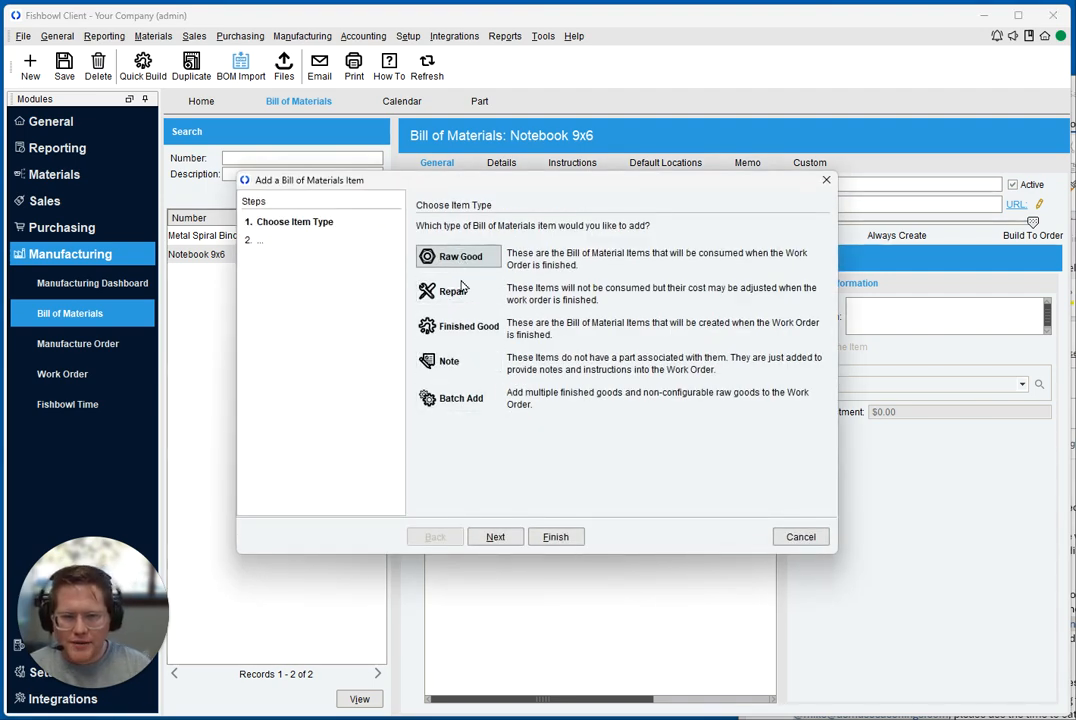
left_click_drag(487, 186, 606, 378)
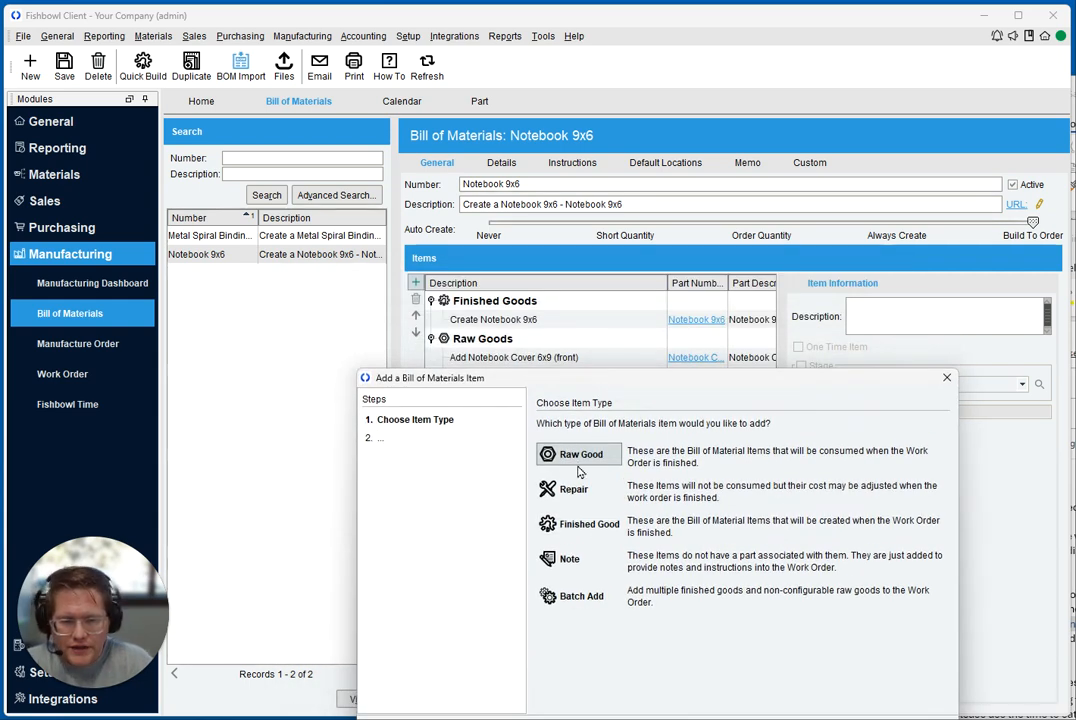
left_click_drag(577, 380, 565, 199)
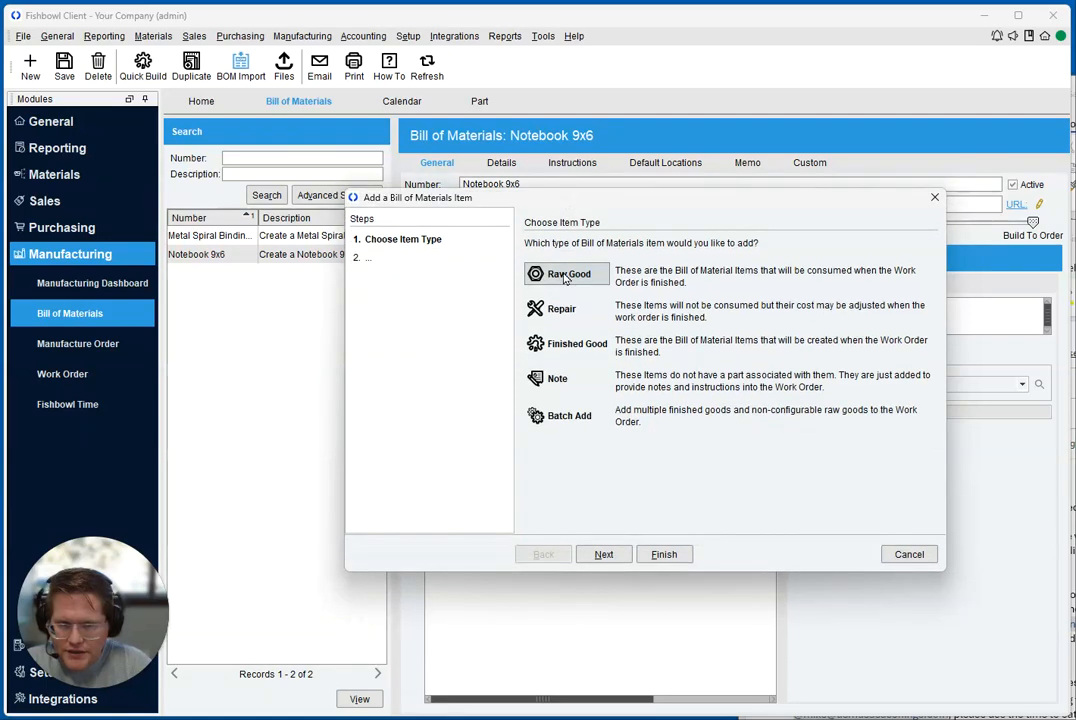
left_click(612, 558)
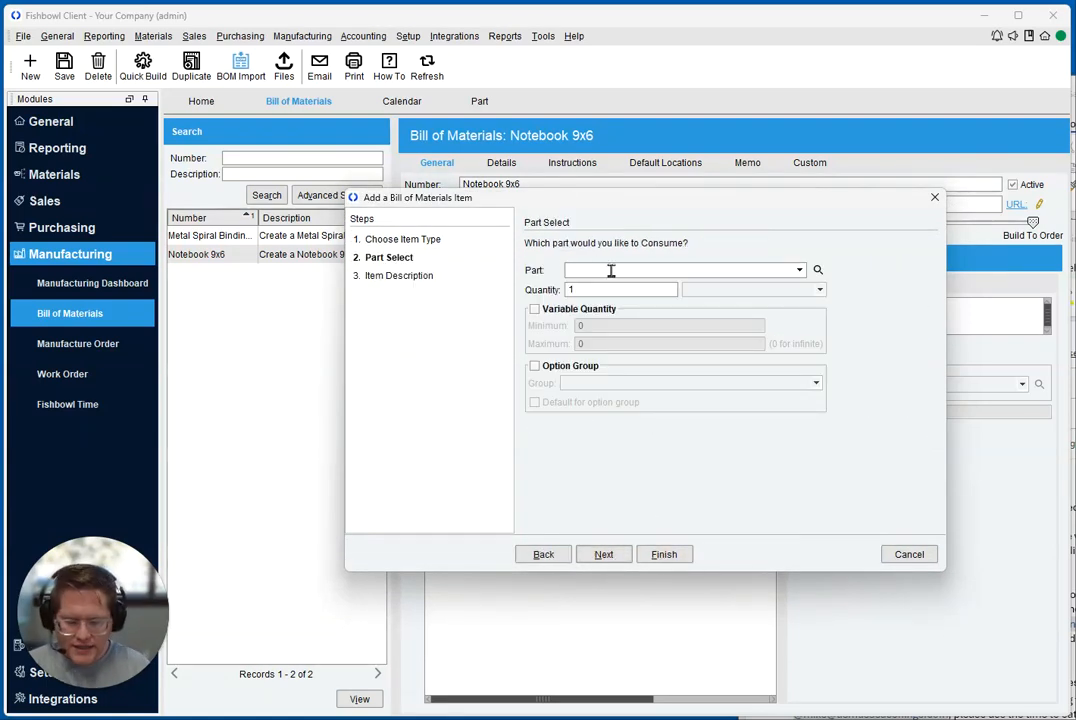
type("no")
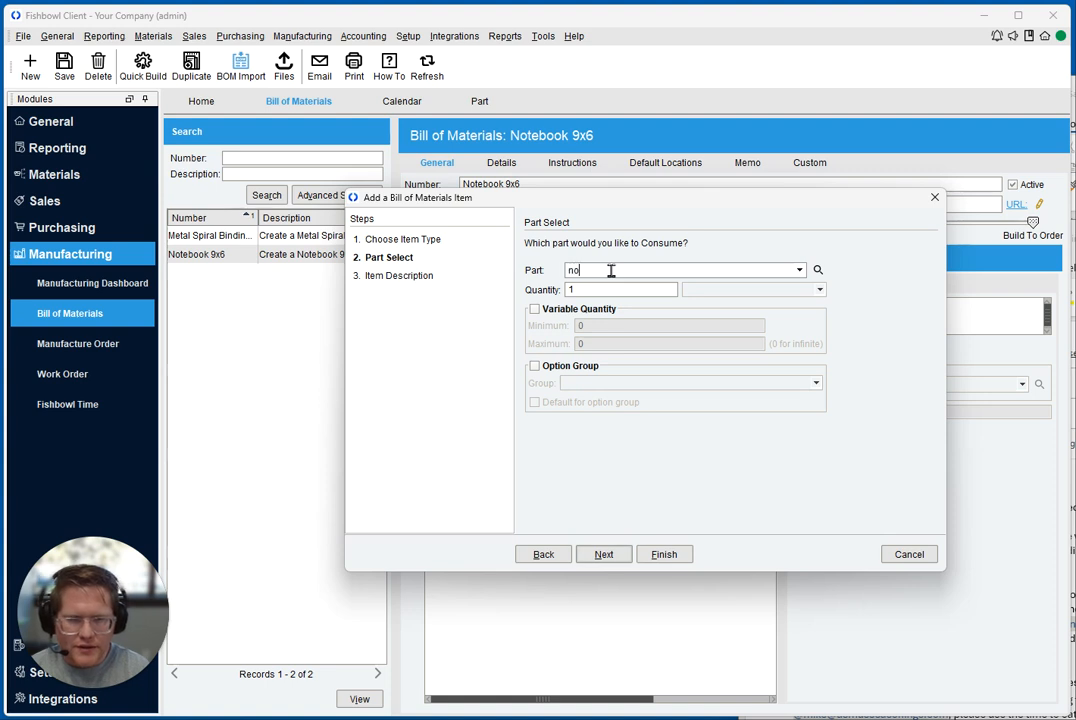
type("tebook lin")
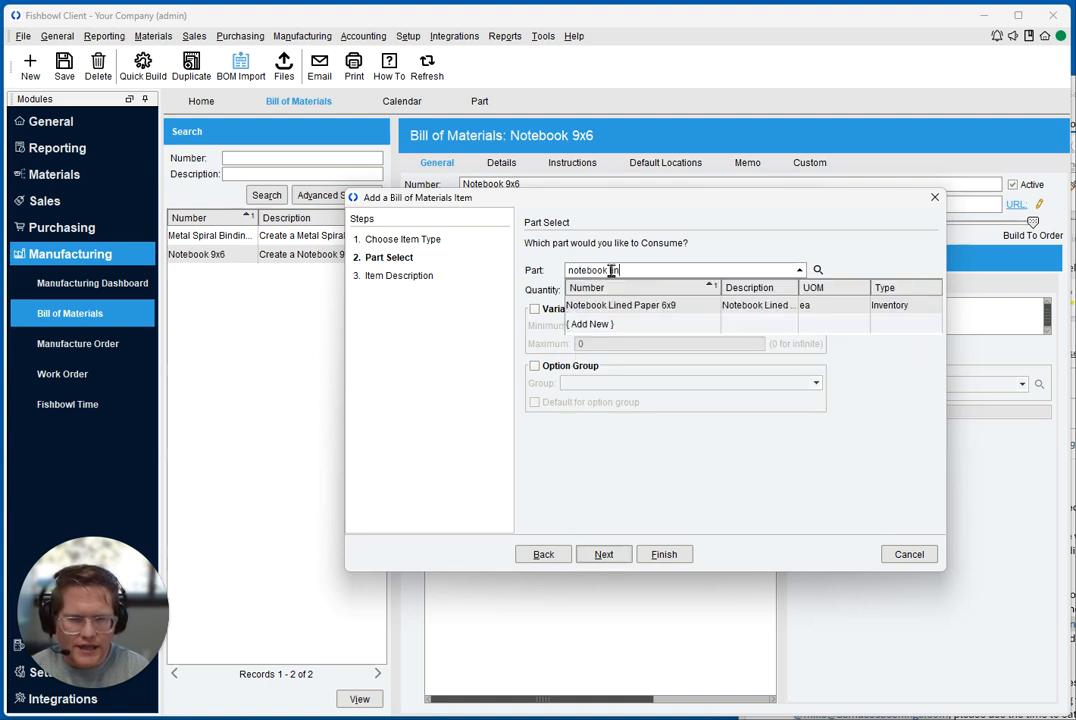
left_click(624, 305)
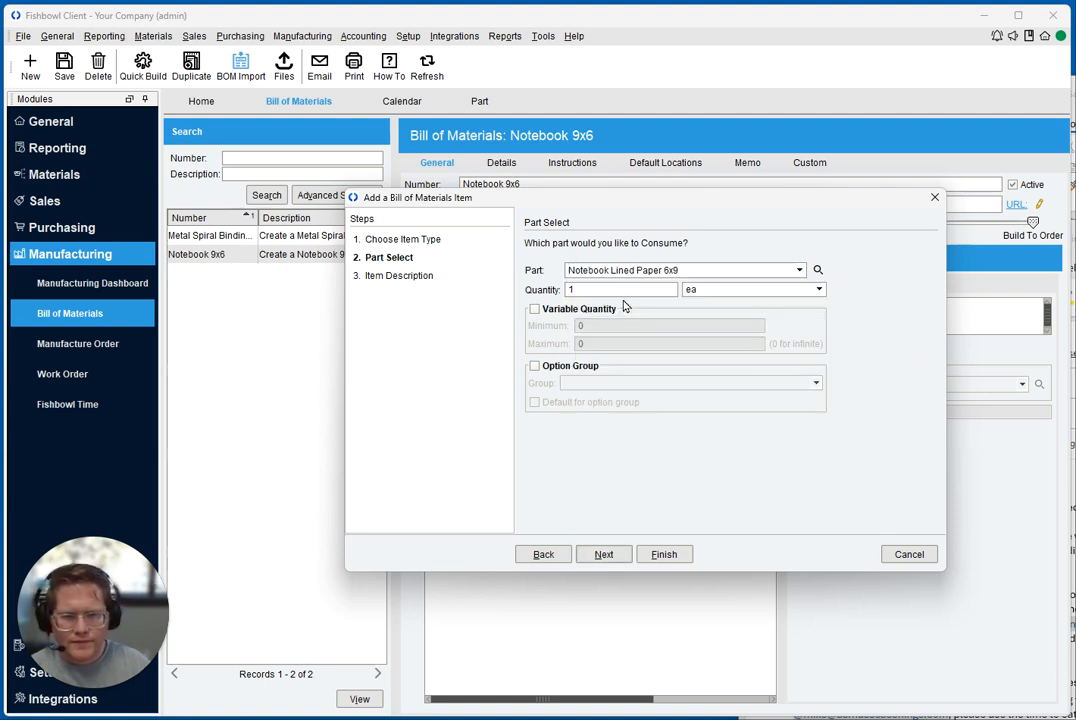
type("50")
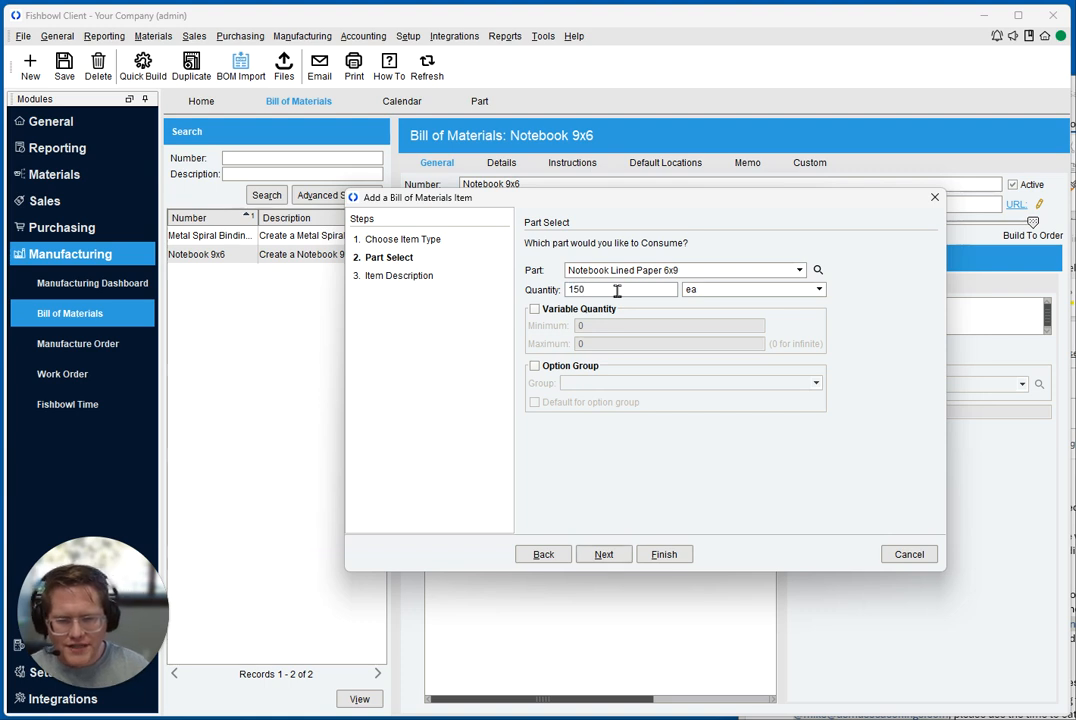
Assign the lined paper to a new option group with name and prompt "Paper Type" and make it the group's default
left_click(543, 370)
left_click(583, 382)
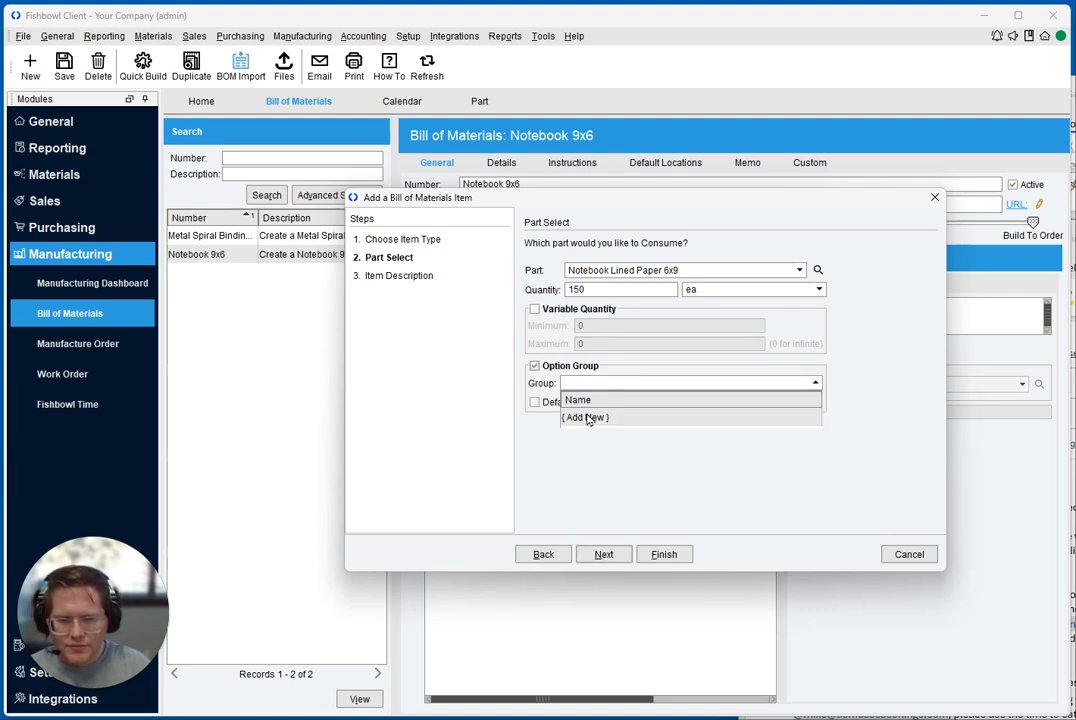
left_click(588, 418)
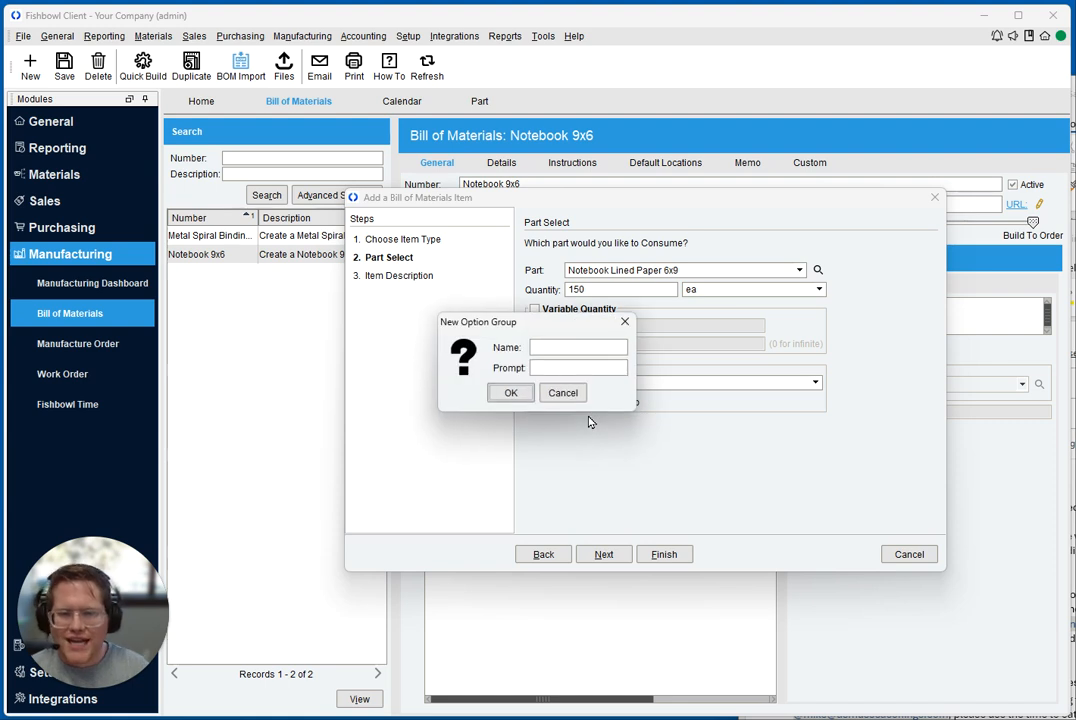
left_click(556, 346)
type("Paper Type")
key("Tab")
type("Paper Type")
left_click(509, 393)
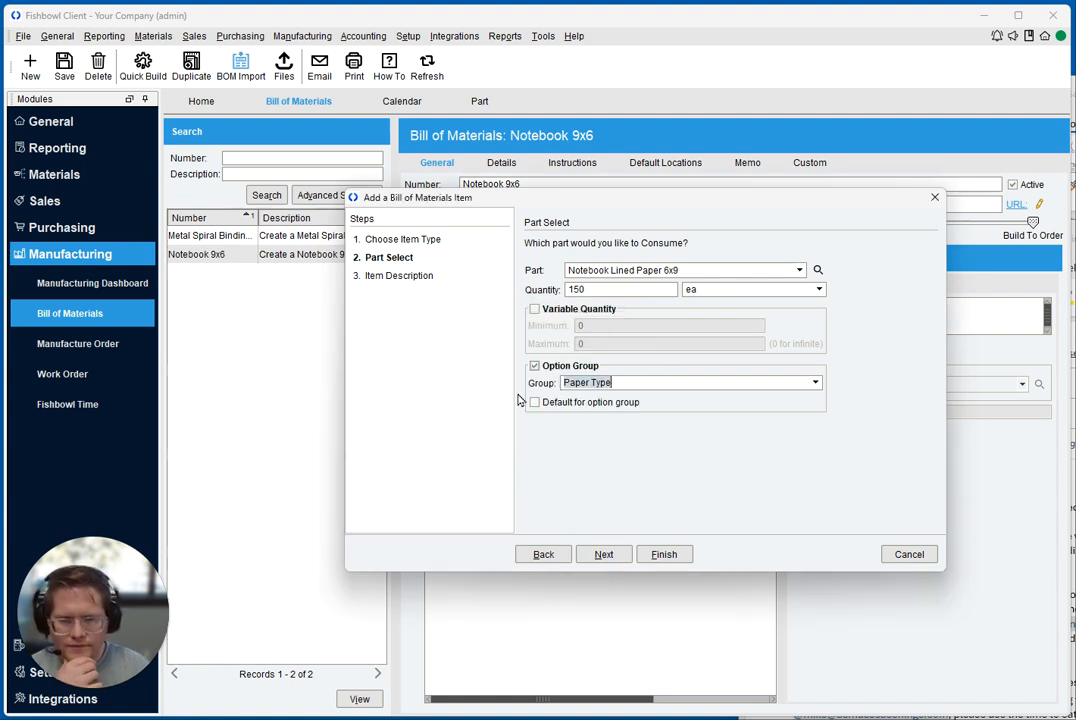
left_click(565, 402)
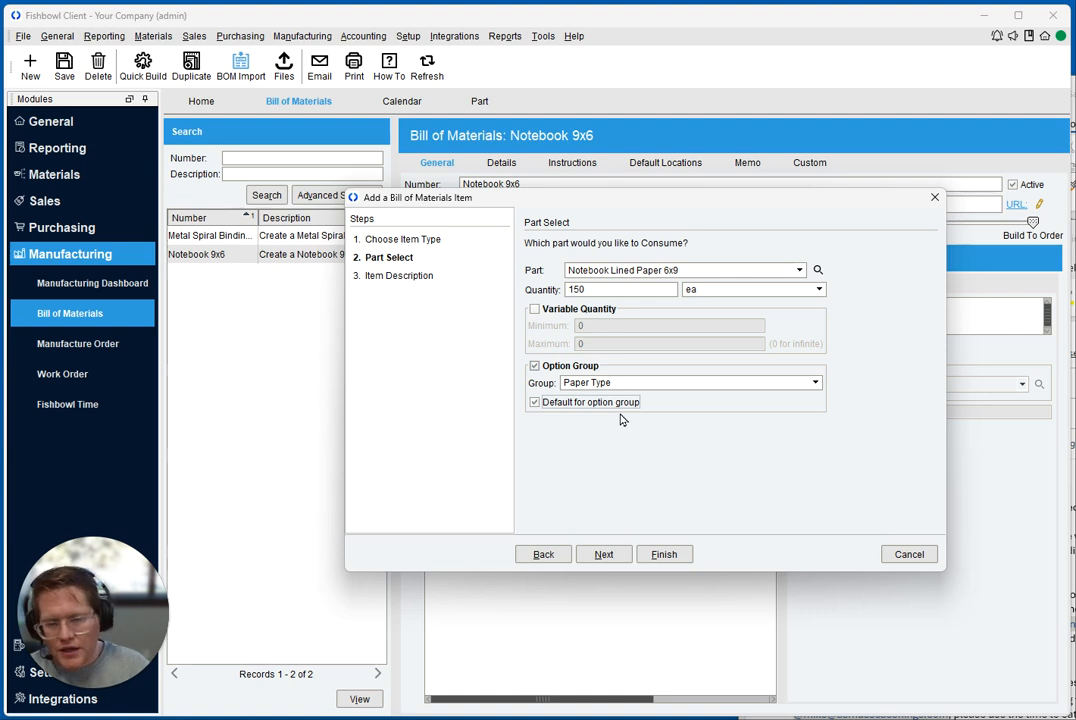
Enable variable quantity for the lined paper with a minimum of 100 and a maximum of 300
left_click(586, 310)
left_click(675, 322)
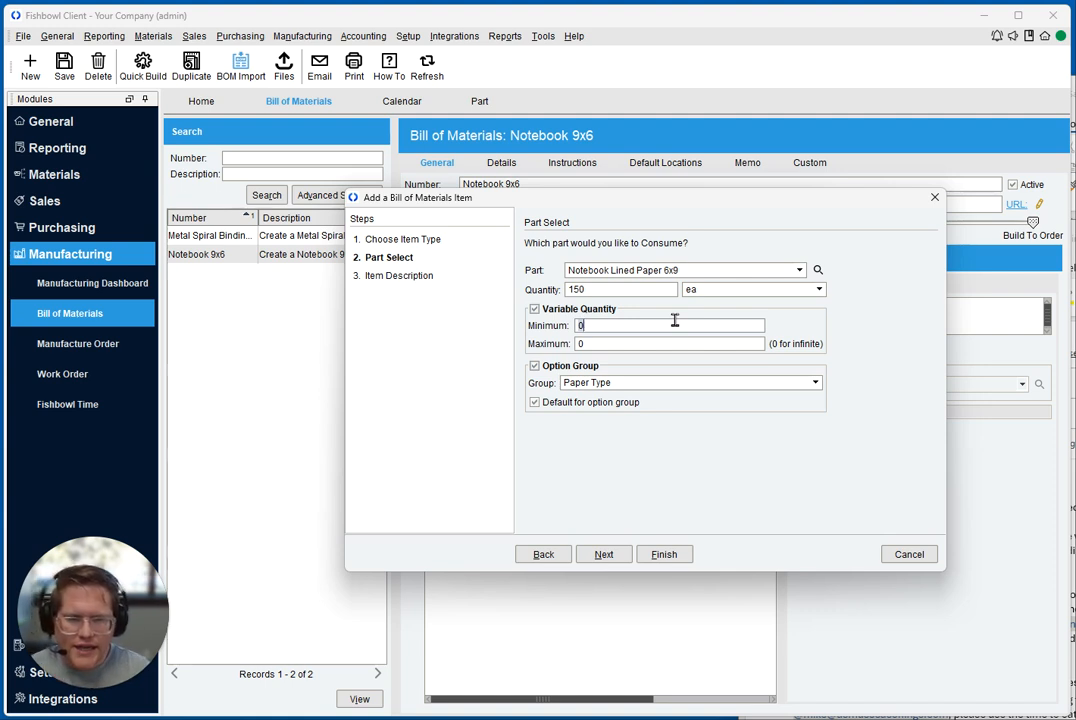
type("100")
key("Tab")
type("300")
left_click(609, 293)
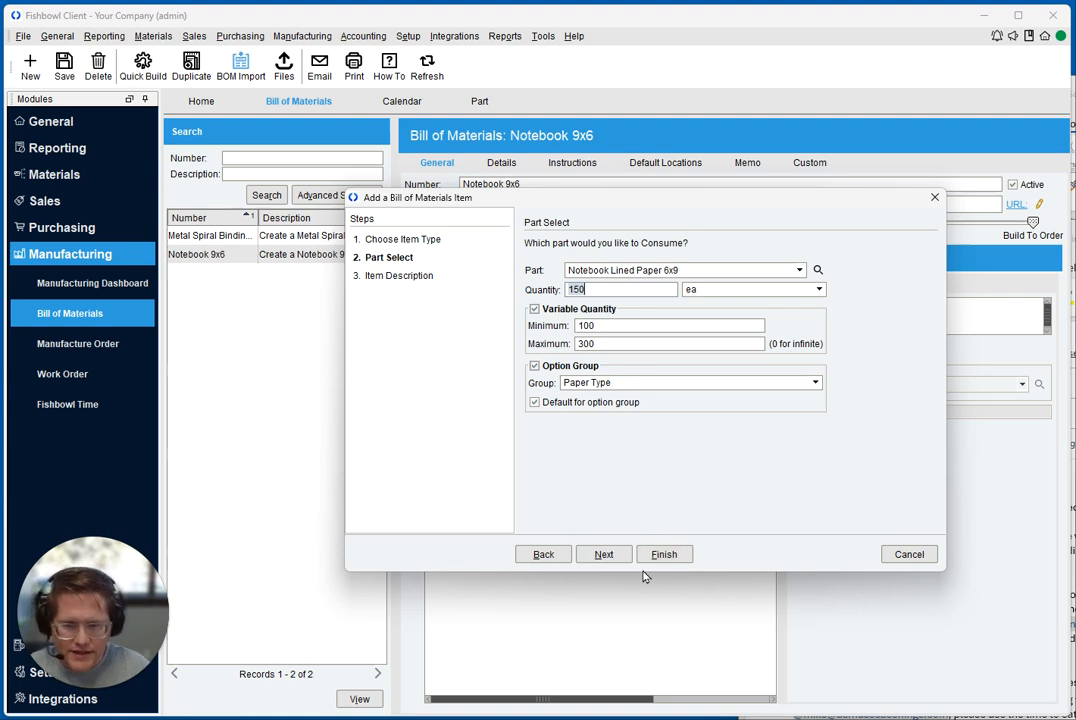
Finish adding the lined paper with its suggested description and choose to add another bill of materials item
left_click(604, 555)
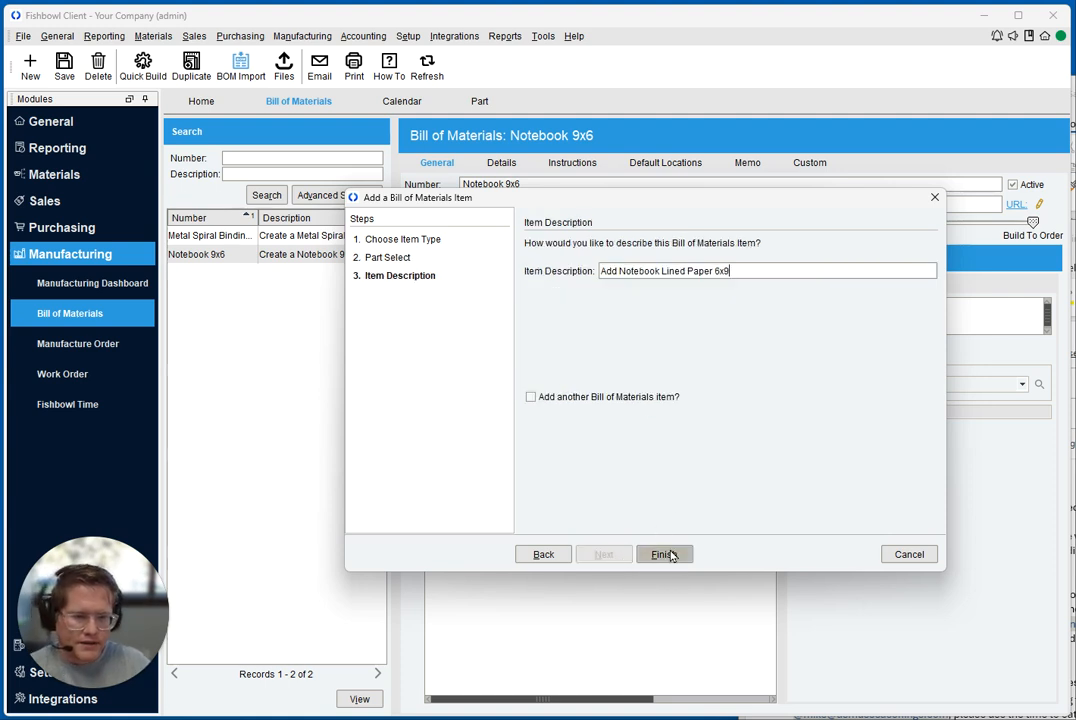
left_click(590, 397)
left_click(662, 554)
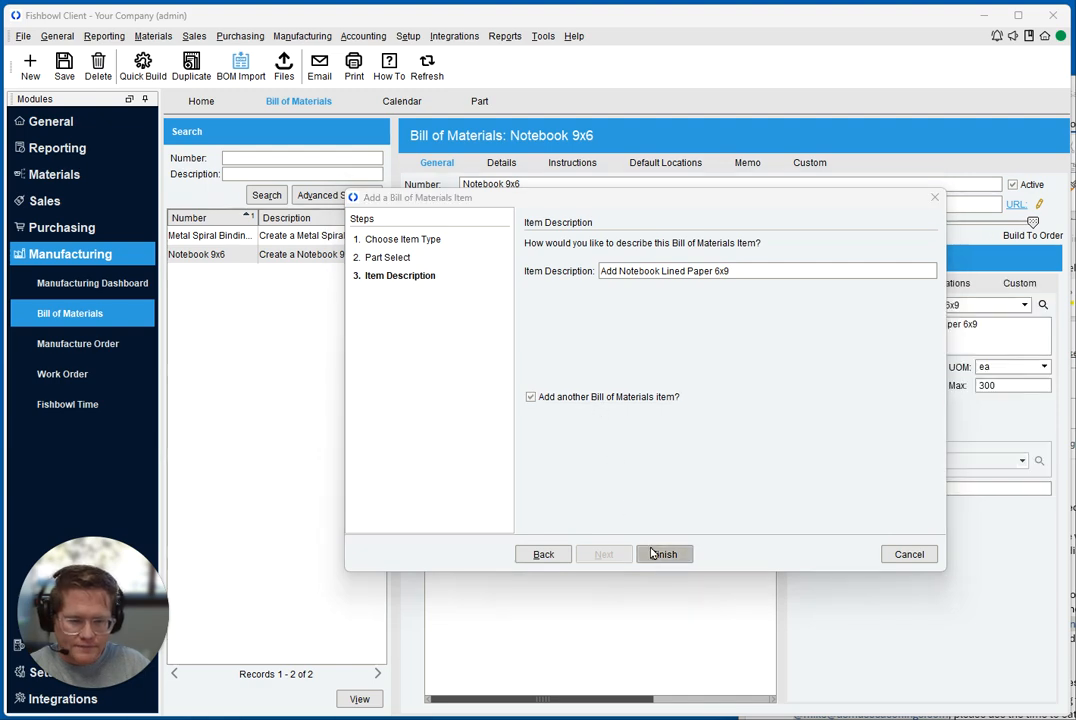
Start another raw good item for the part Notebook Unlined Paper 6x9 with a quantity of 150 ea
left_click(462, 260)
left_click(495, 537)
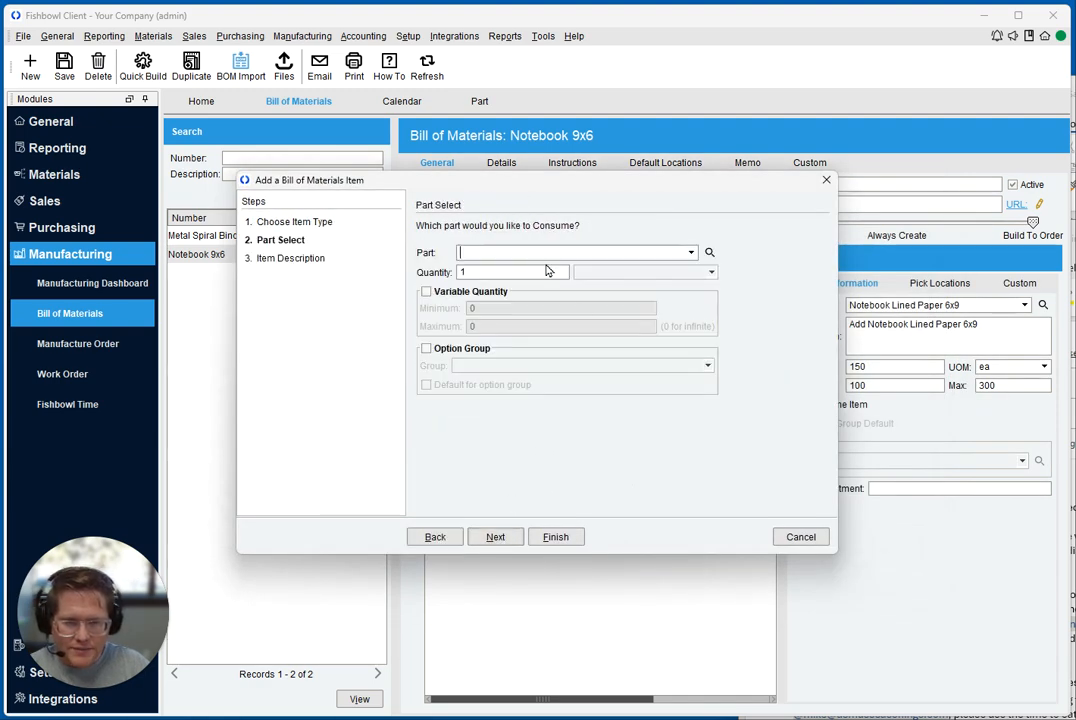
left_click(537, 253)
type("notebook")
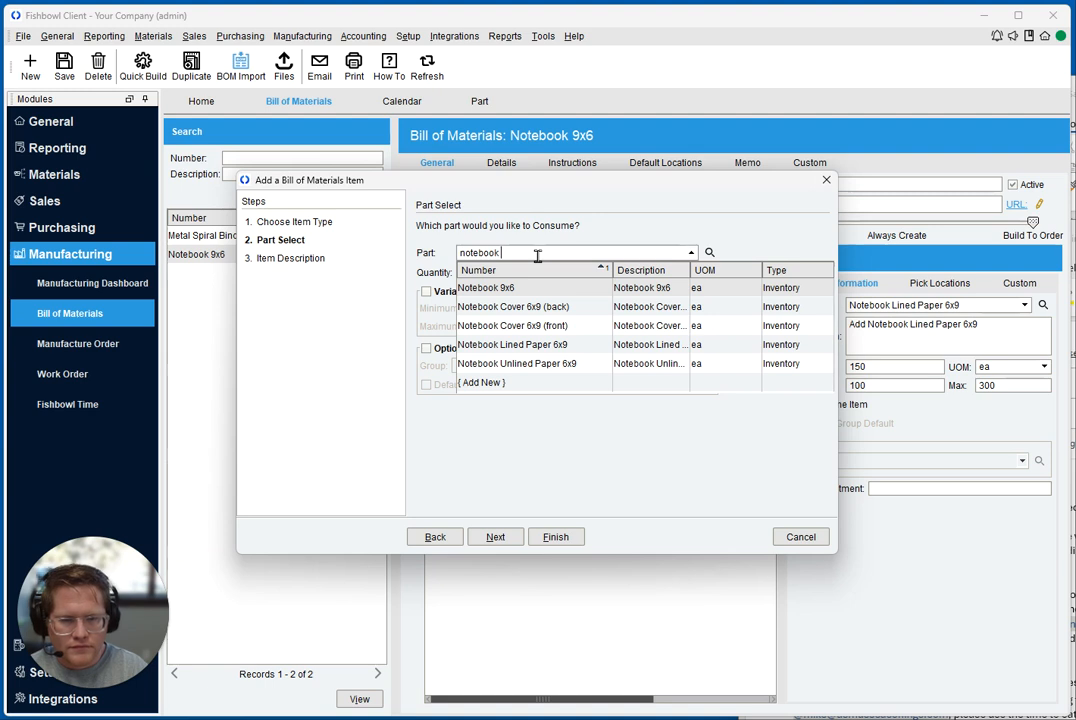
left_click(540, 363)
left_click(509, 271)
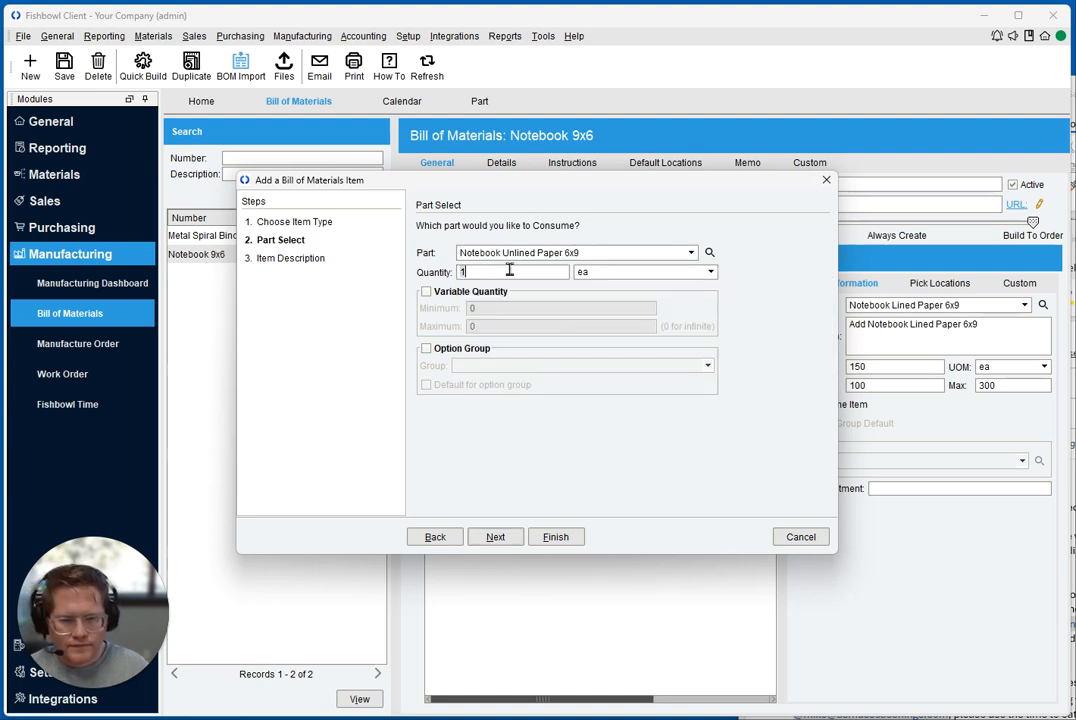
type("50")
key("Tab")
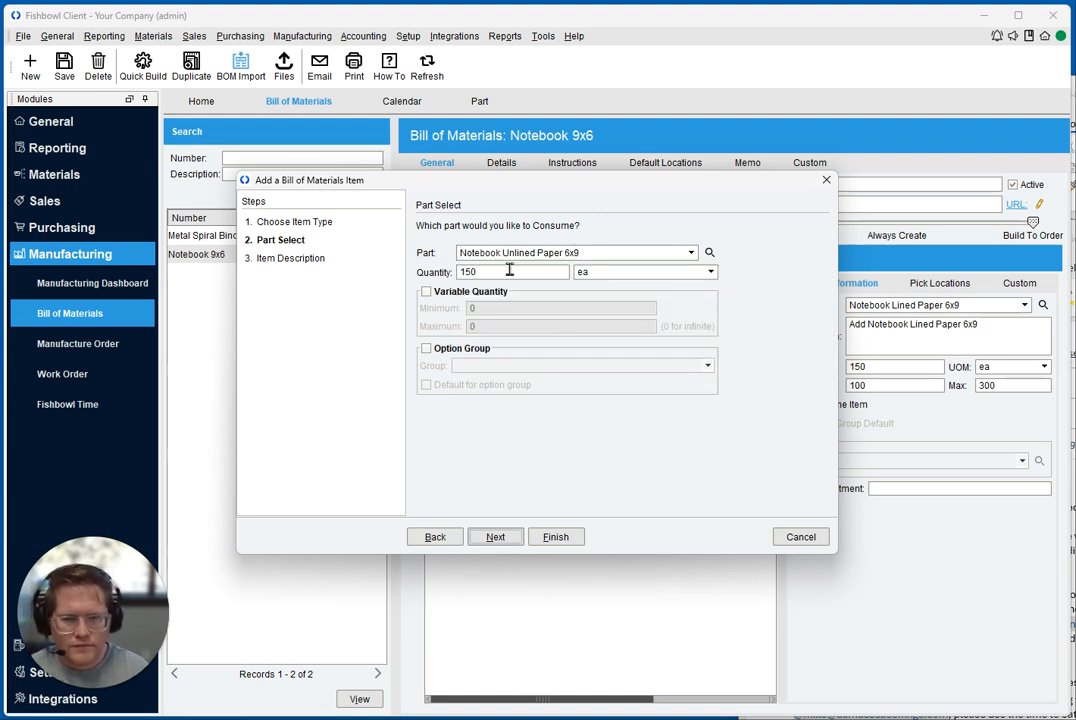
Enable variable quantity for the unlined paper, from 100 to 300, and assign it to the Paper Type option group
left_click(486, 290)
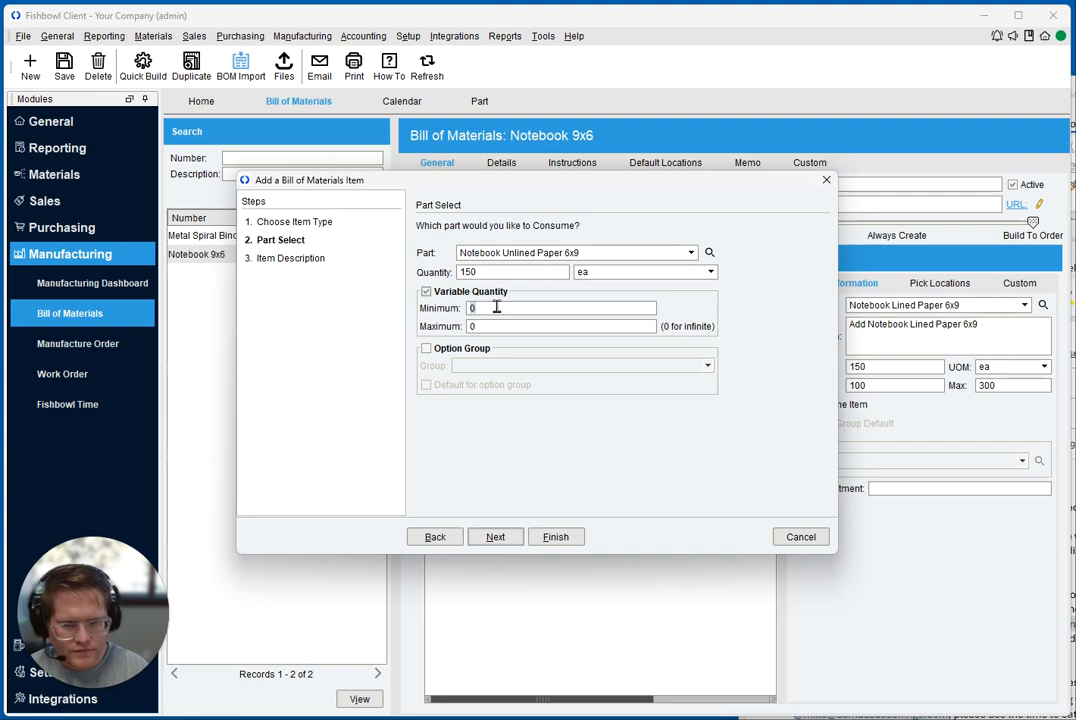
left_click(464, 349)
left_click(483, 365)
left_click(495, 400)
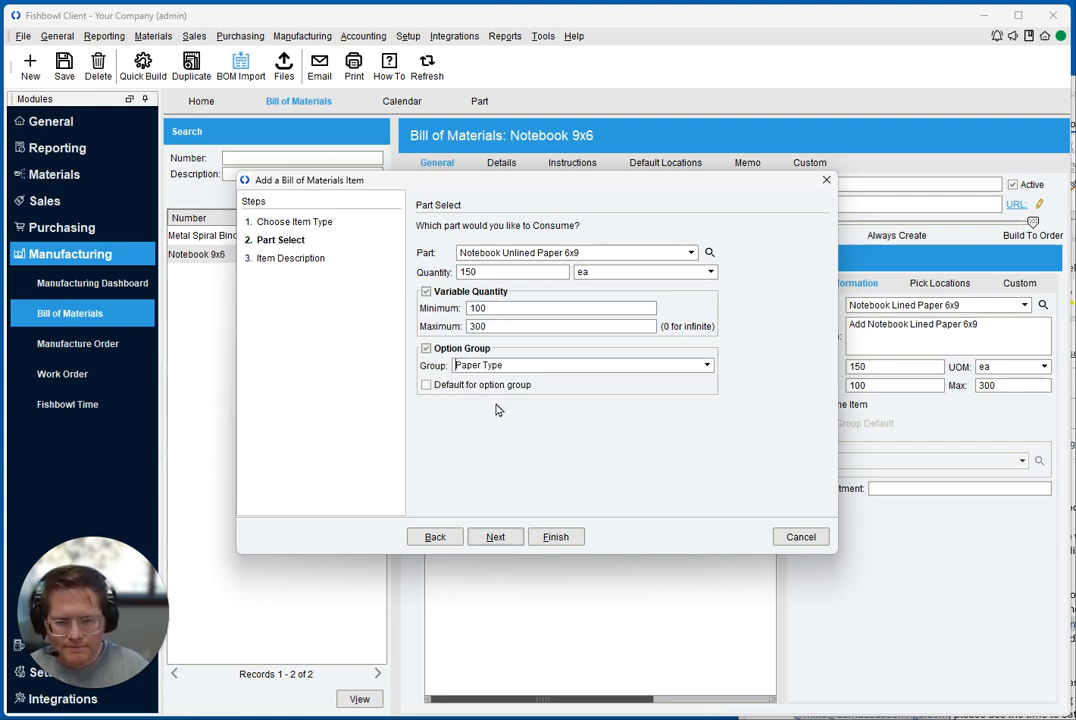
Finish adding the unlined paper with its suggested description and save the Notebook 9x6 bill of materials
left_click(494, 536)
left_click(554, 537)
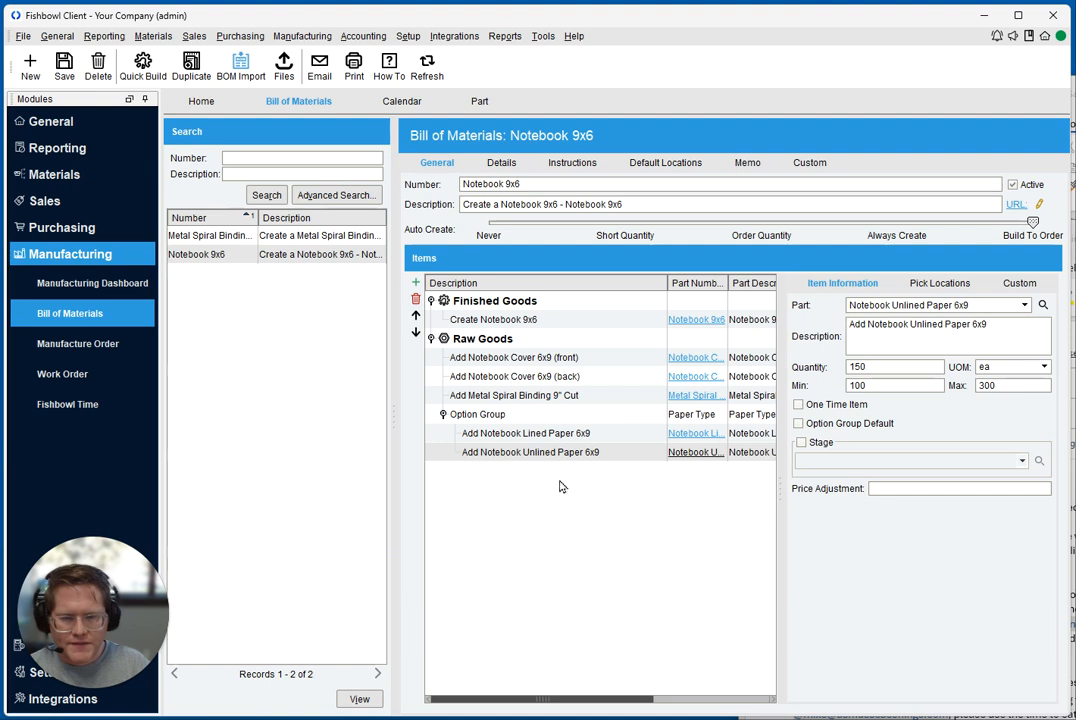
left_click(509, 440)
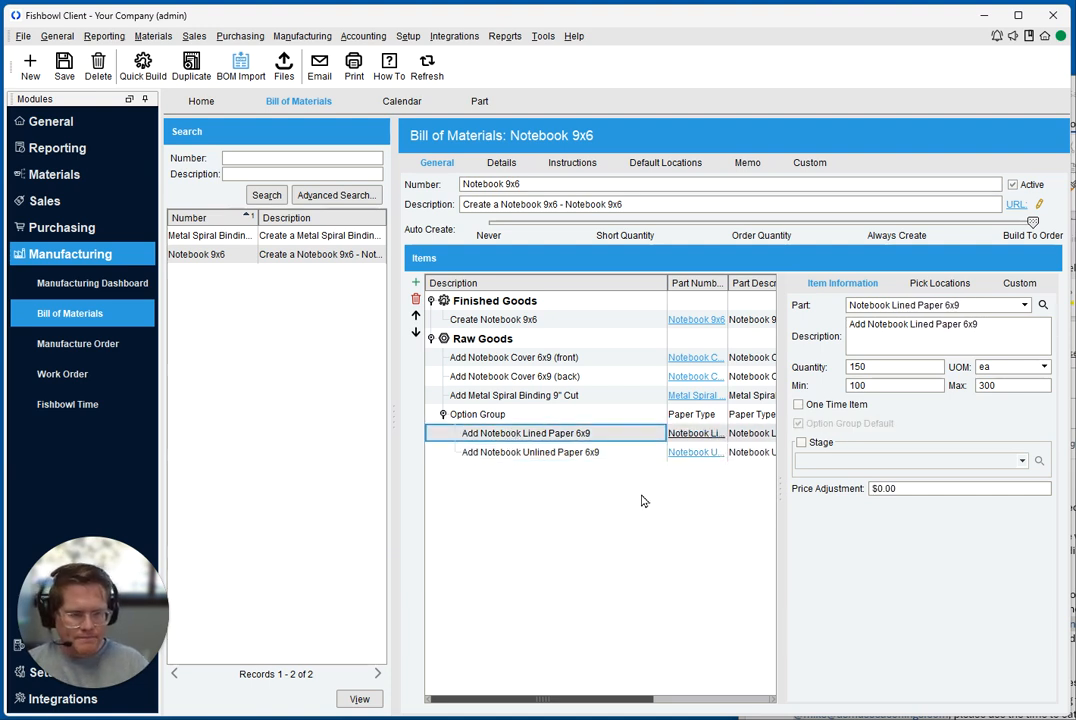
left_click(64, 66)
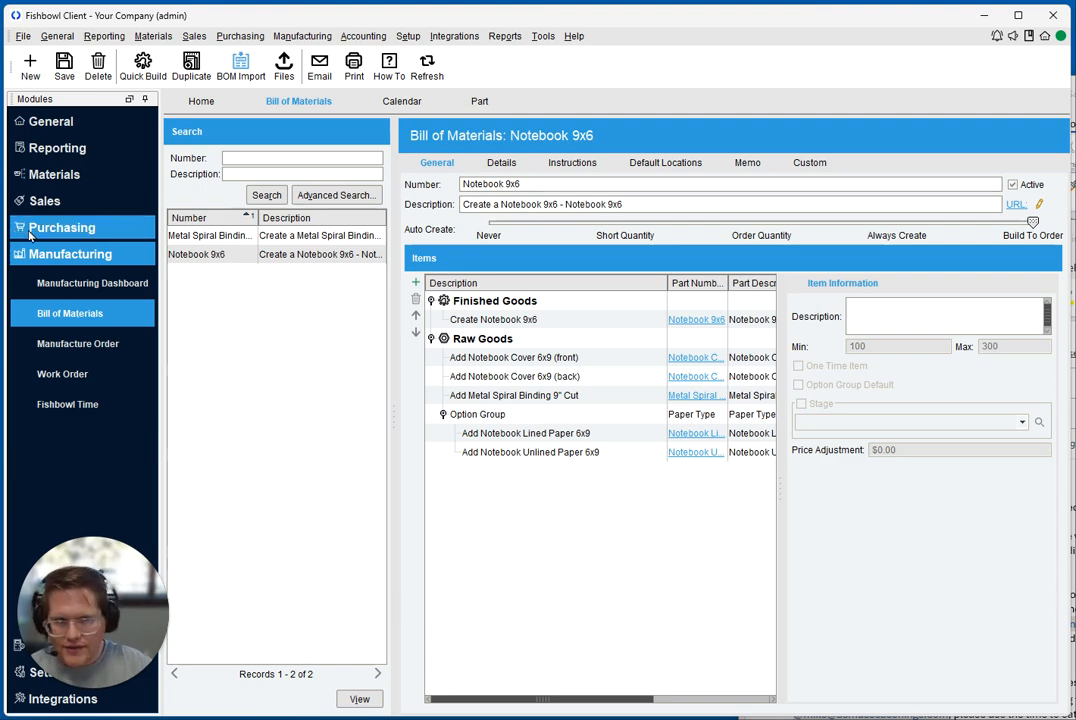
Start an export of the Bill Of Materials type and proceed past the preparation instructions to specifying the file
left_click(22, 36)
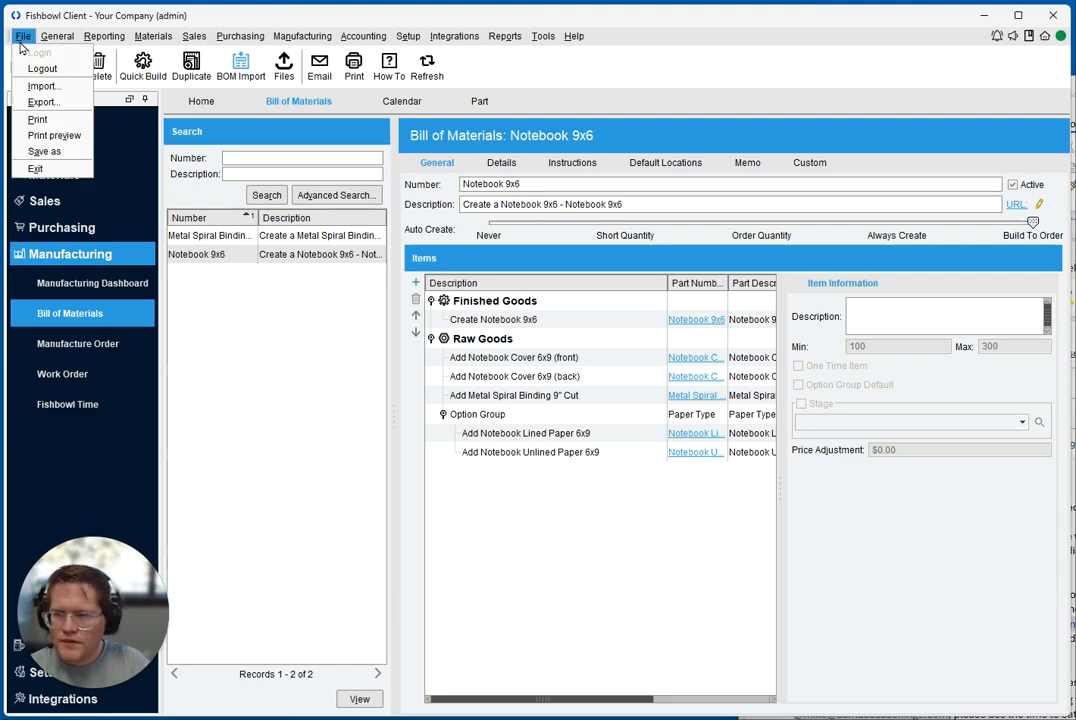
left_click(42, 103)
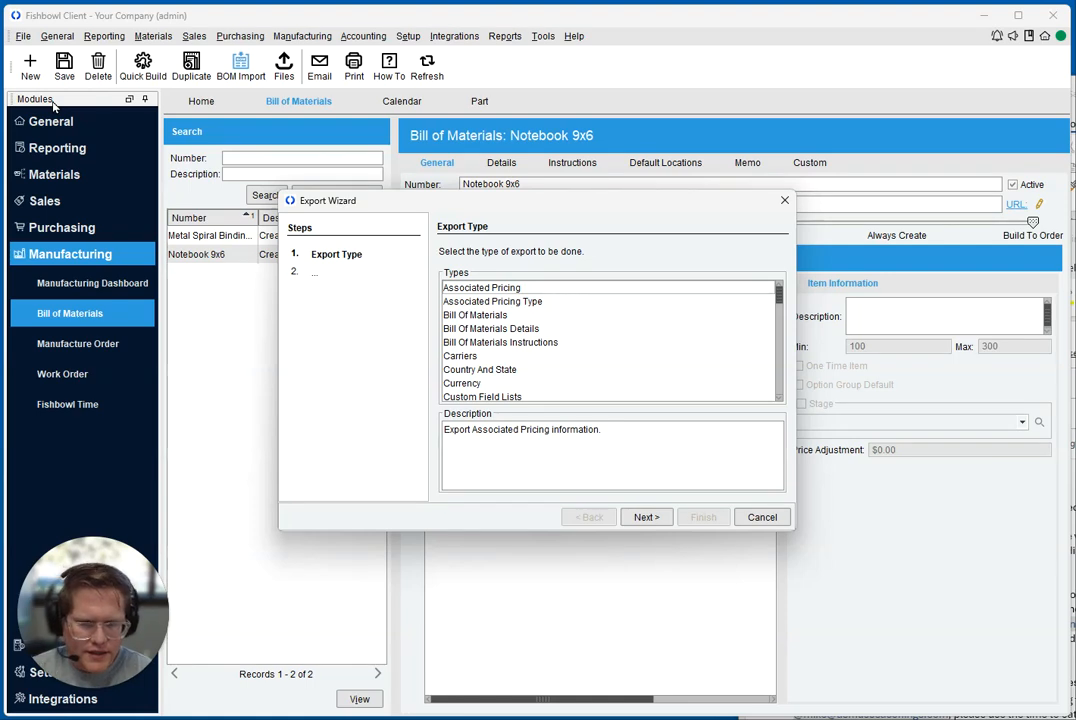
left_click(459, 316)
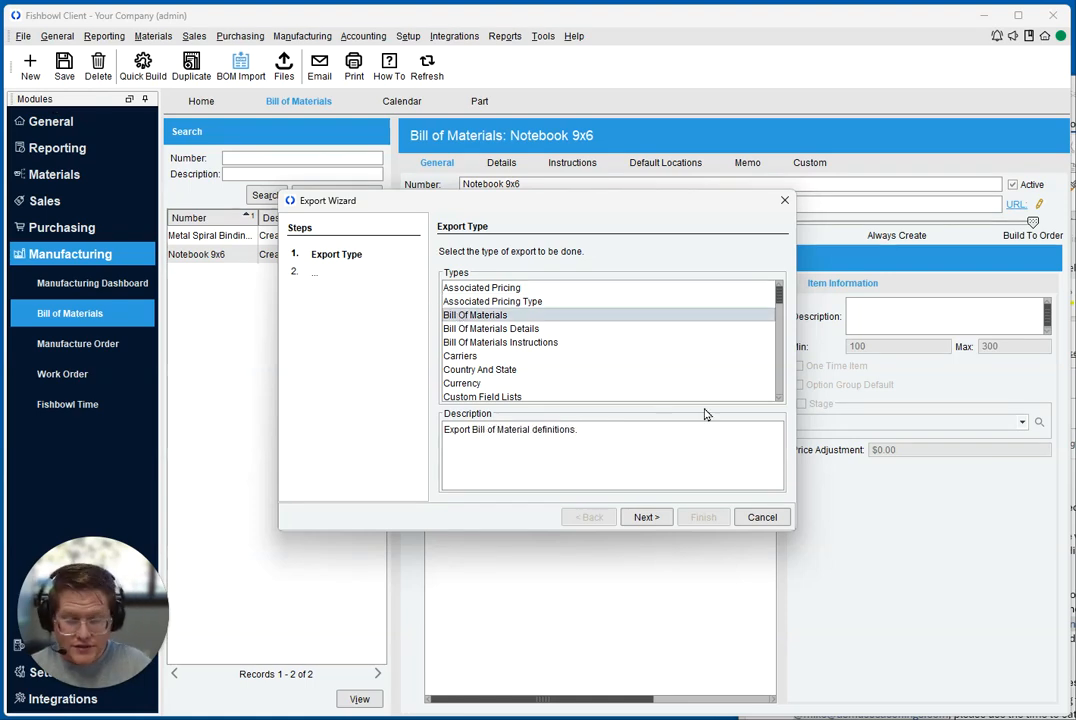
left_click(646, 517)
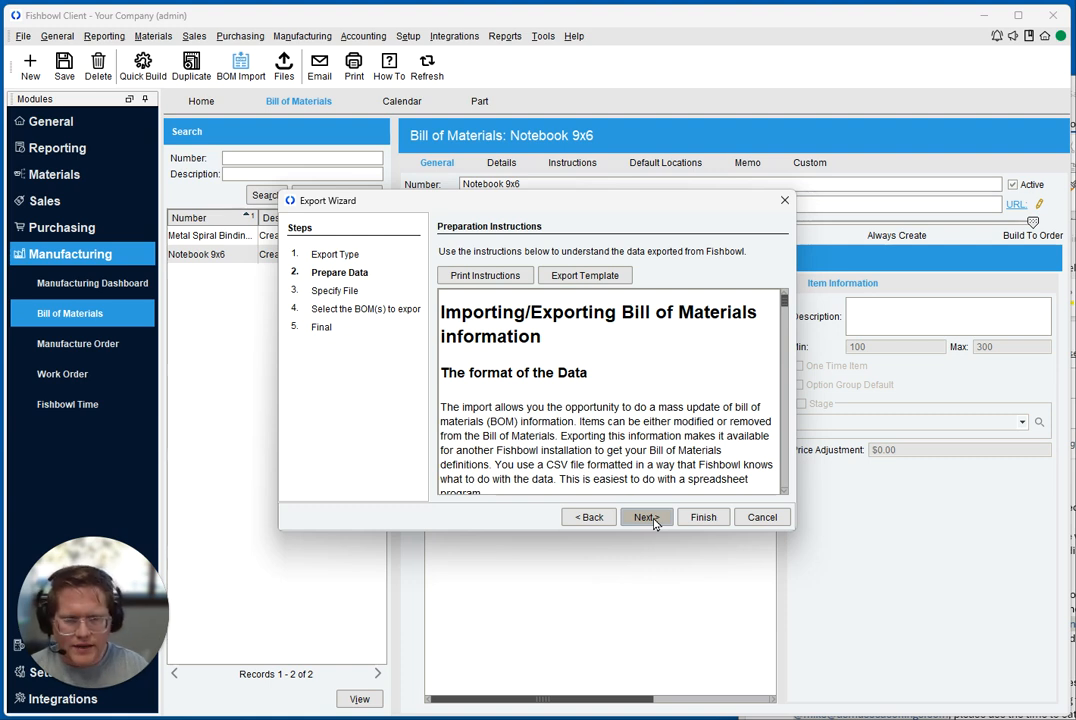
left_click(653, 518)
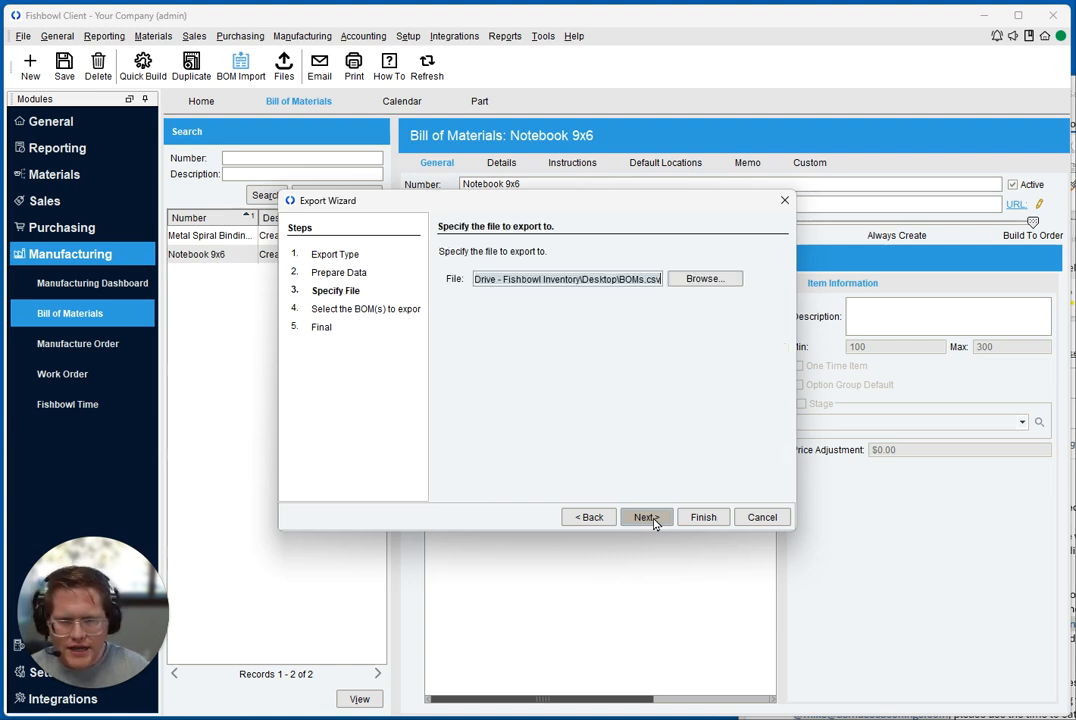
Export the bills of materials to BOMs.csv on the Desktop and open the exported file in Excel
left_click(706, 284)
left_click(716, 285)
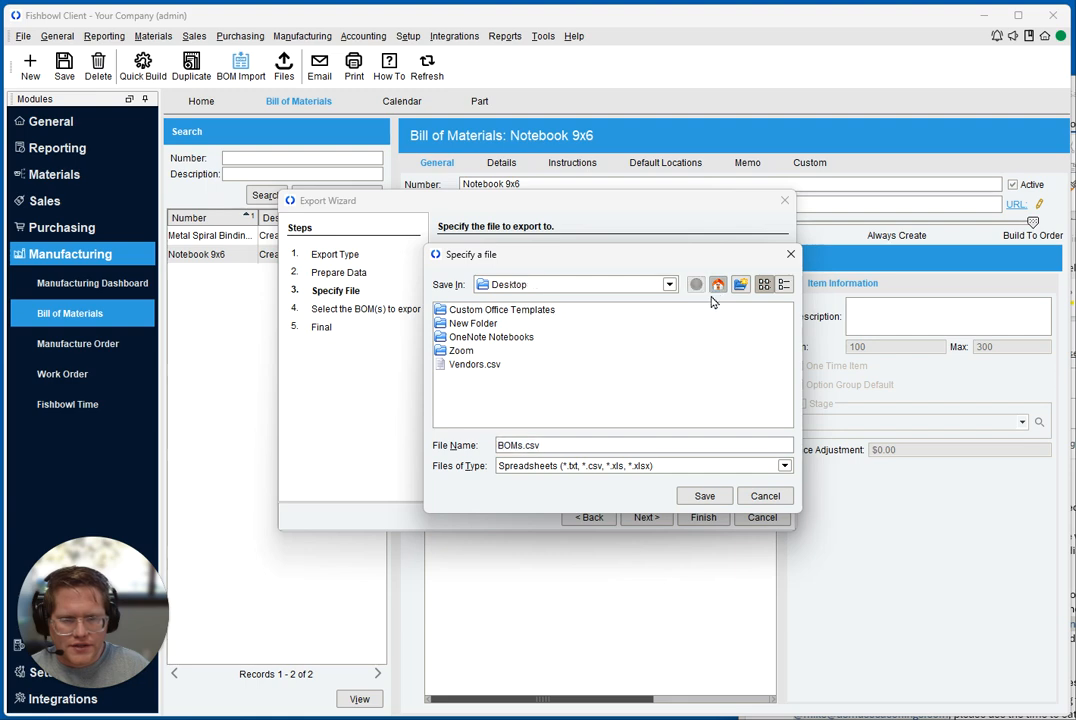
left_click(704, 496)
left_click(716, 517)
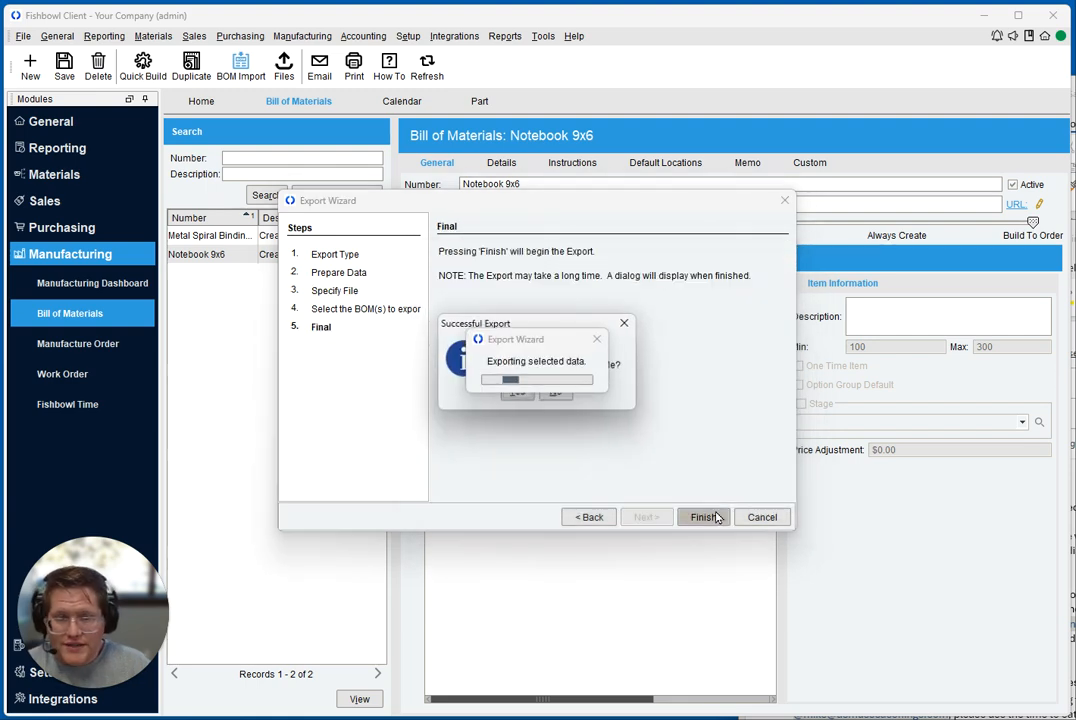
left_click(519, 394)
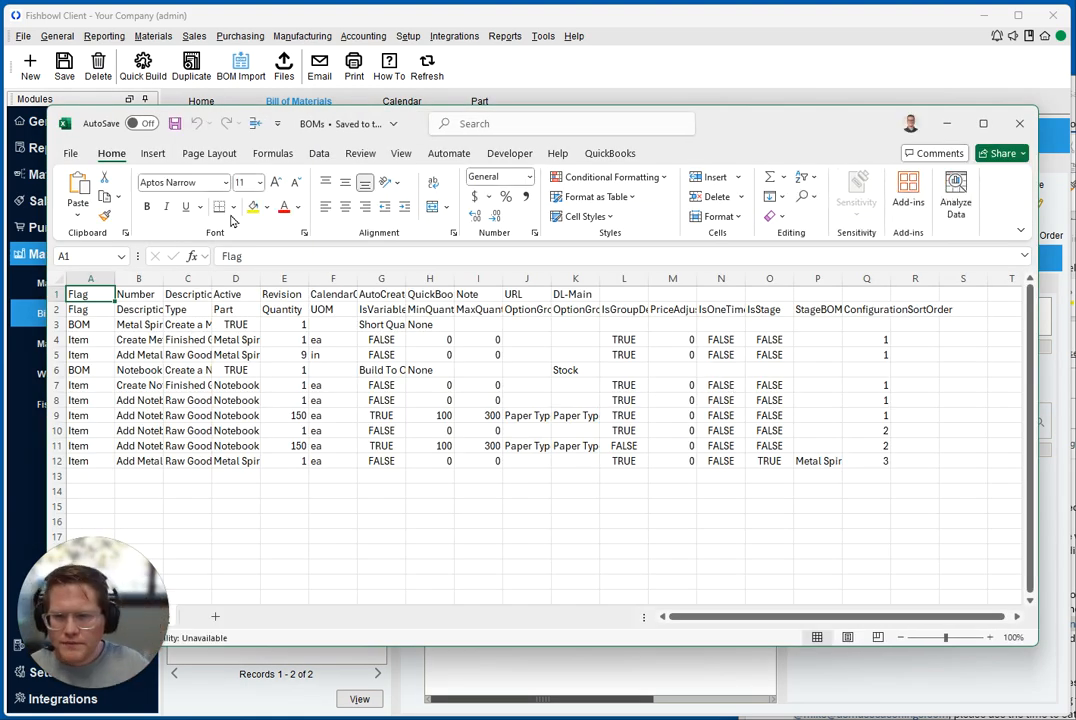
Fill header row 1 of the BOMs sheet with light blue and header row 2 with light green
left_click_drag(420, 124, 451, 58)
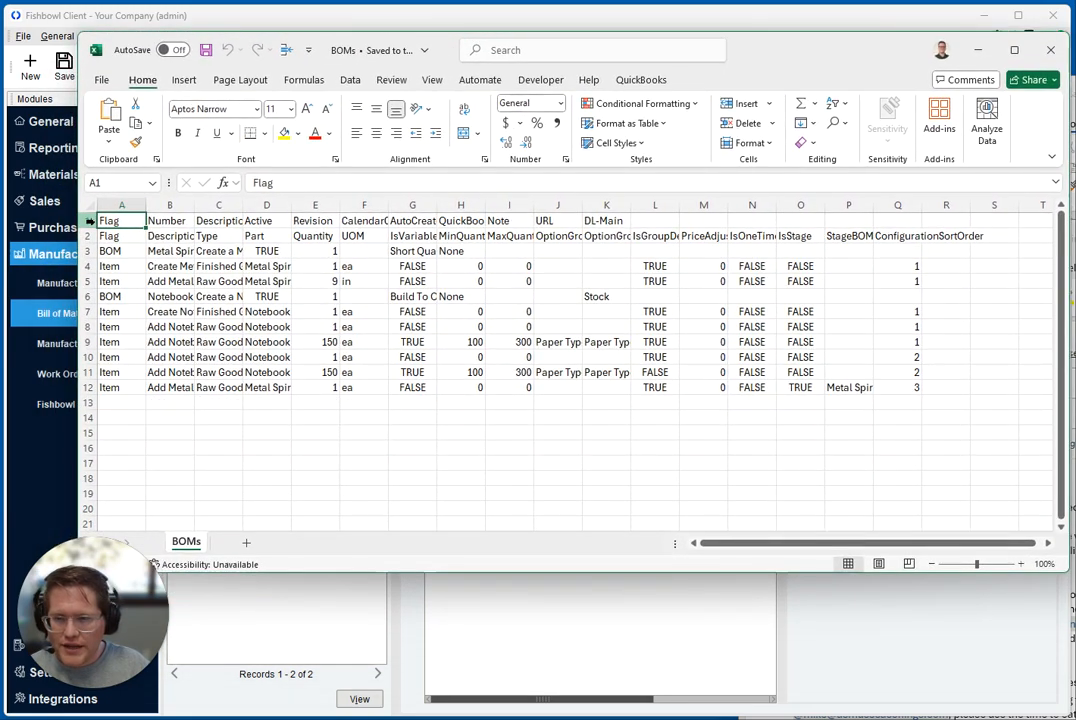
left_click(87, 220)
left_click(298, 134)
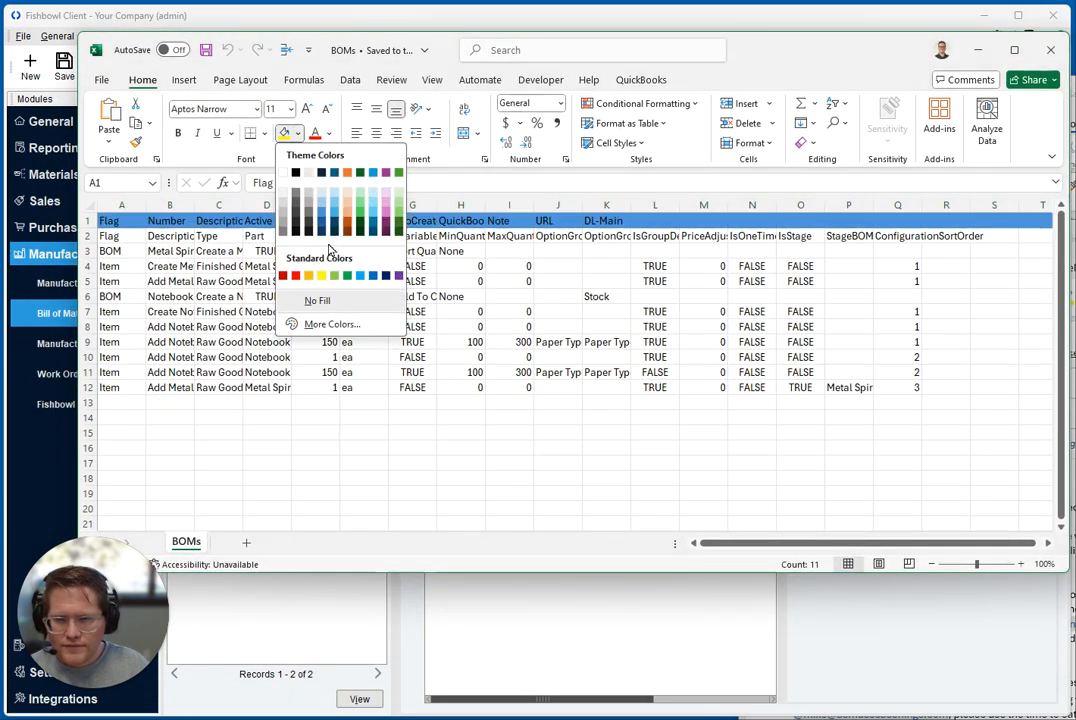
left_click(335, 206)
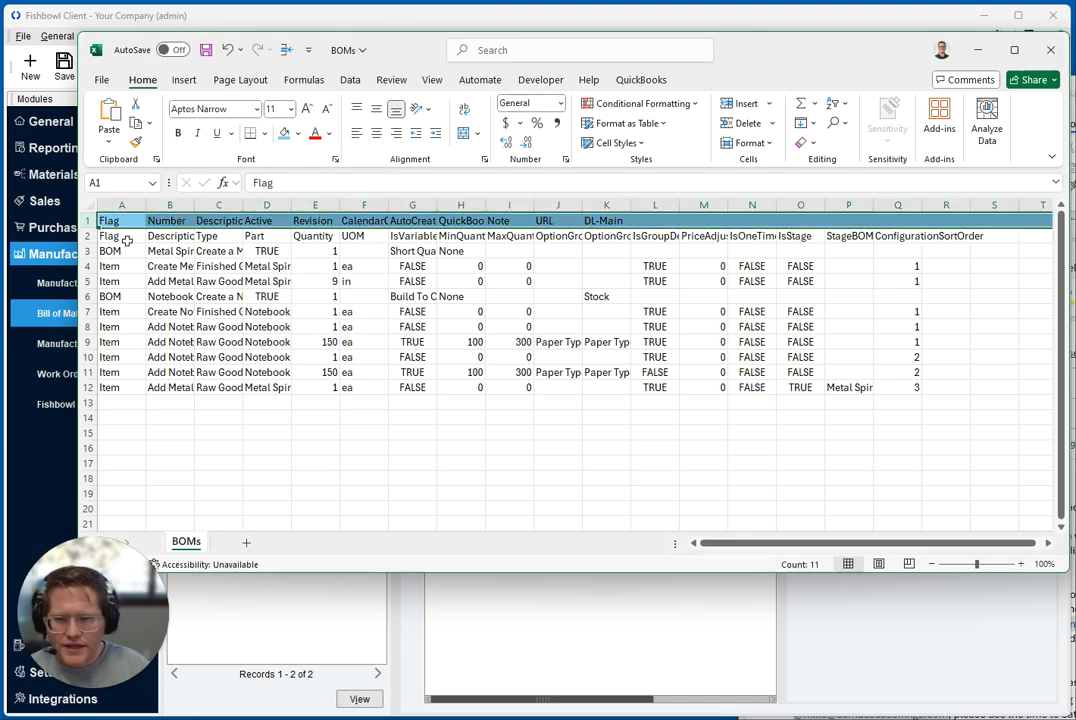
left_click(87, 236)
left_click(297, 137)
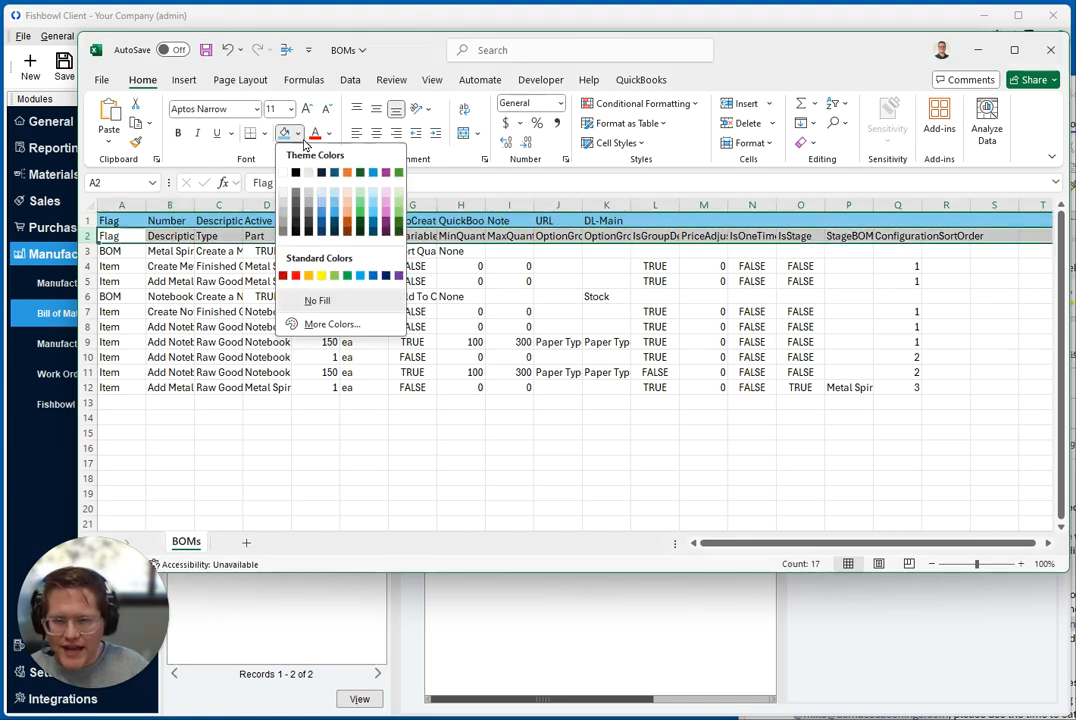
left_click(334, 271)
left_click(218, 281)
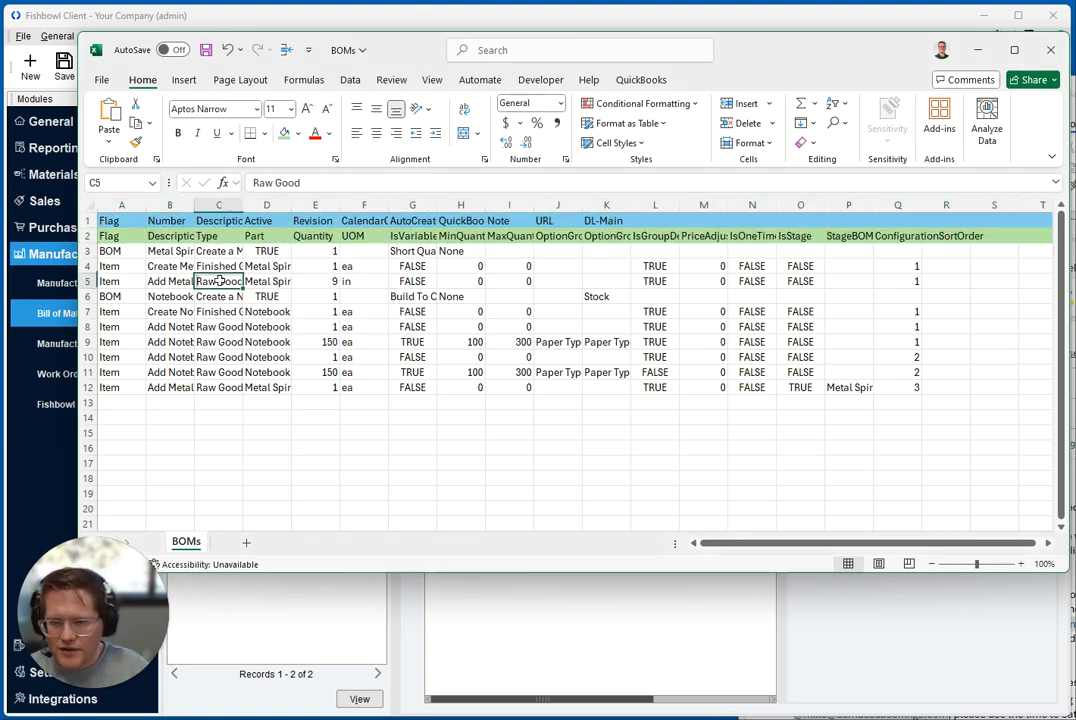
Make both header rows bold and fit the width of all columns to their contents
left_click_drag(87, 221, 87, 236)
left_click(178, 133)
left_click(197, 281)
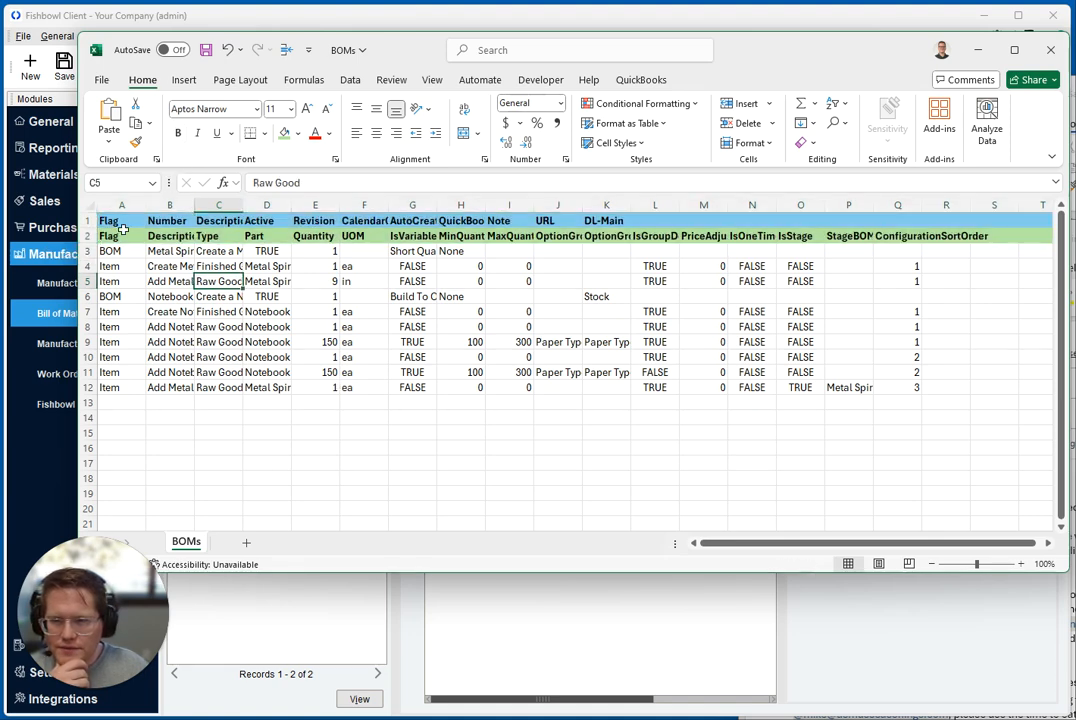
key("ctrl+a")
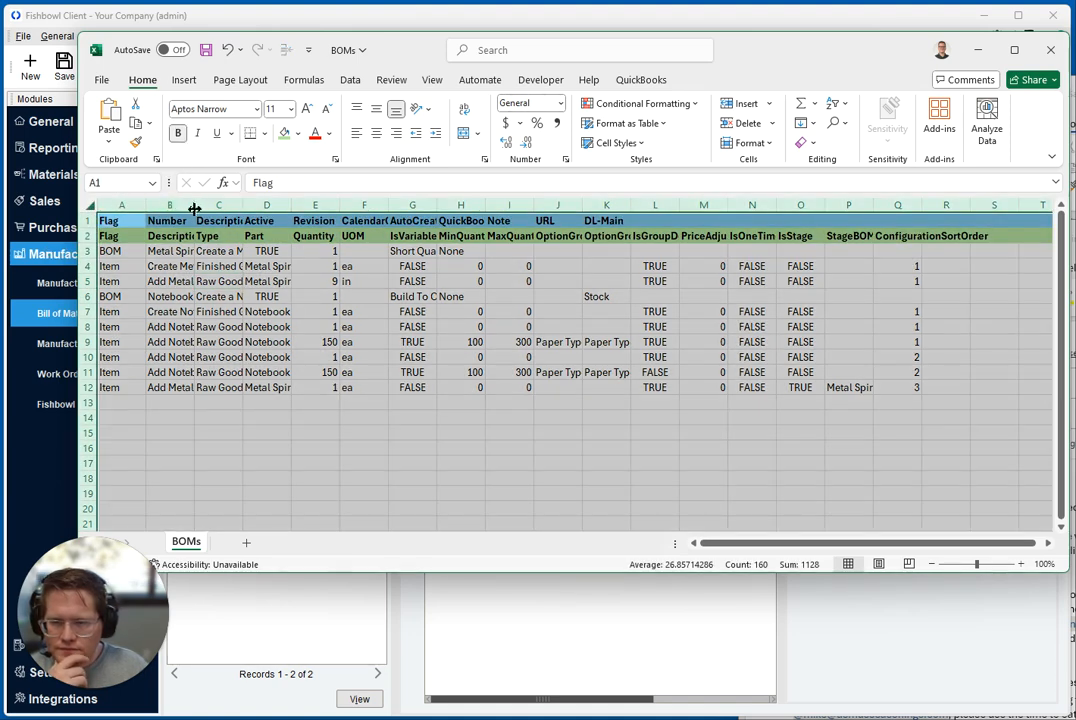
double_click(194, 206)
left_click(206, 281)
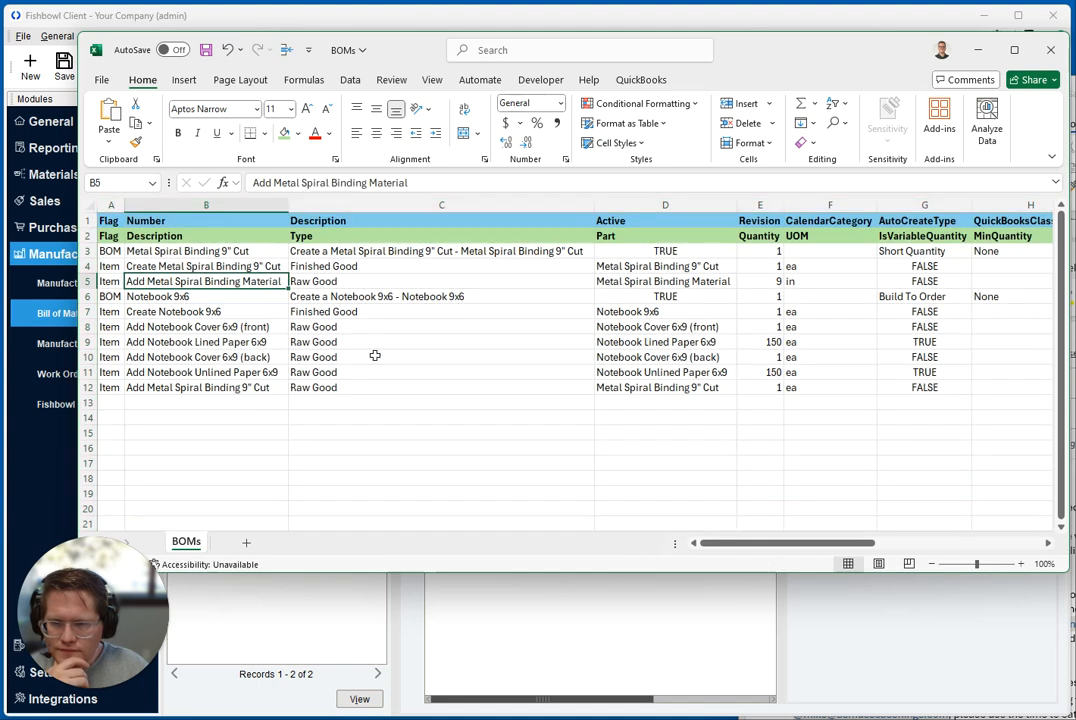
Examine the Flag column and compare the rows flagged BOM with the rows flagged Item
left_click(111, 205)
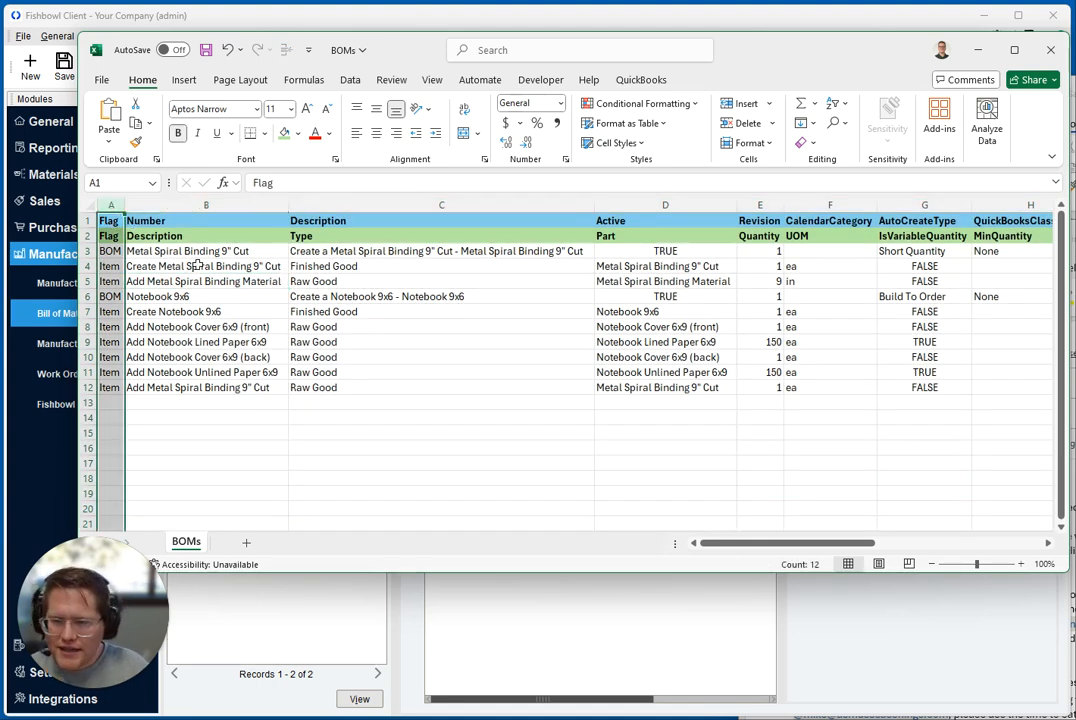
left_click(88, 251)
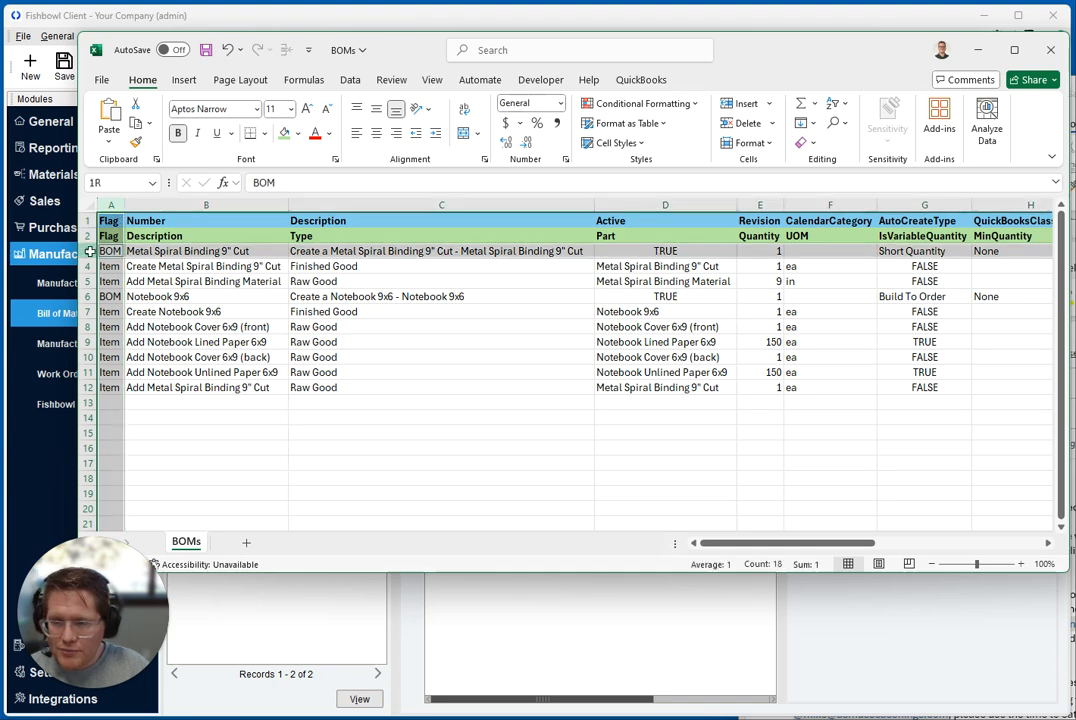
left_click(90, 296, "ctrl")
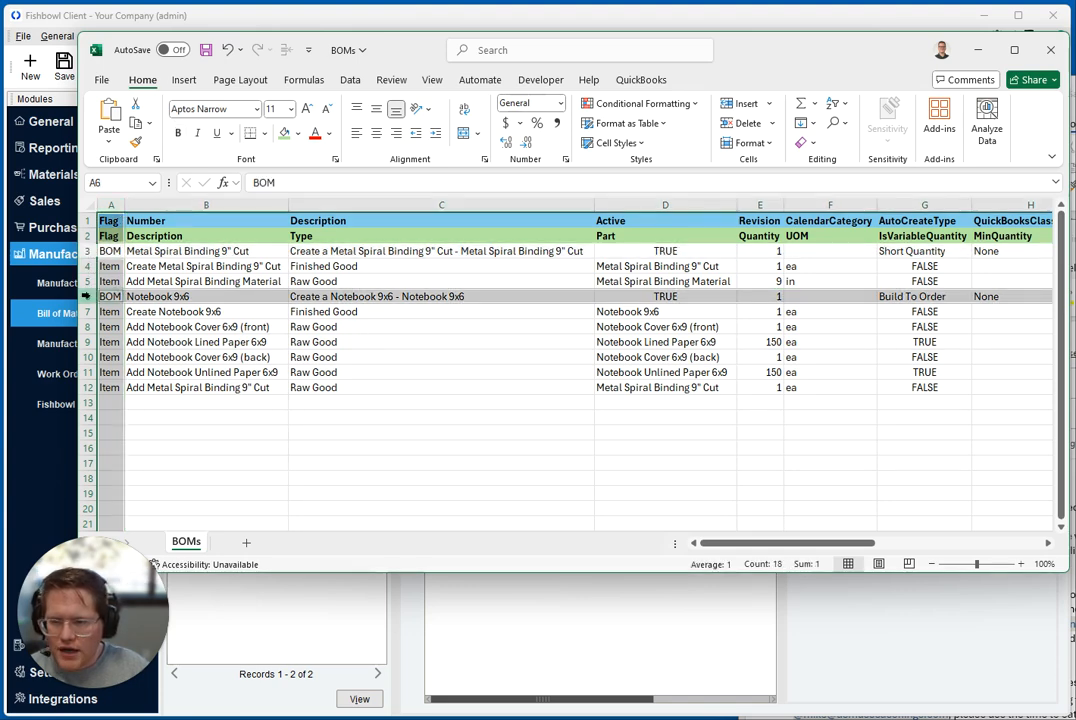
left_click(90, 267)
left_click(90, 282, "ctrl")
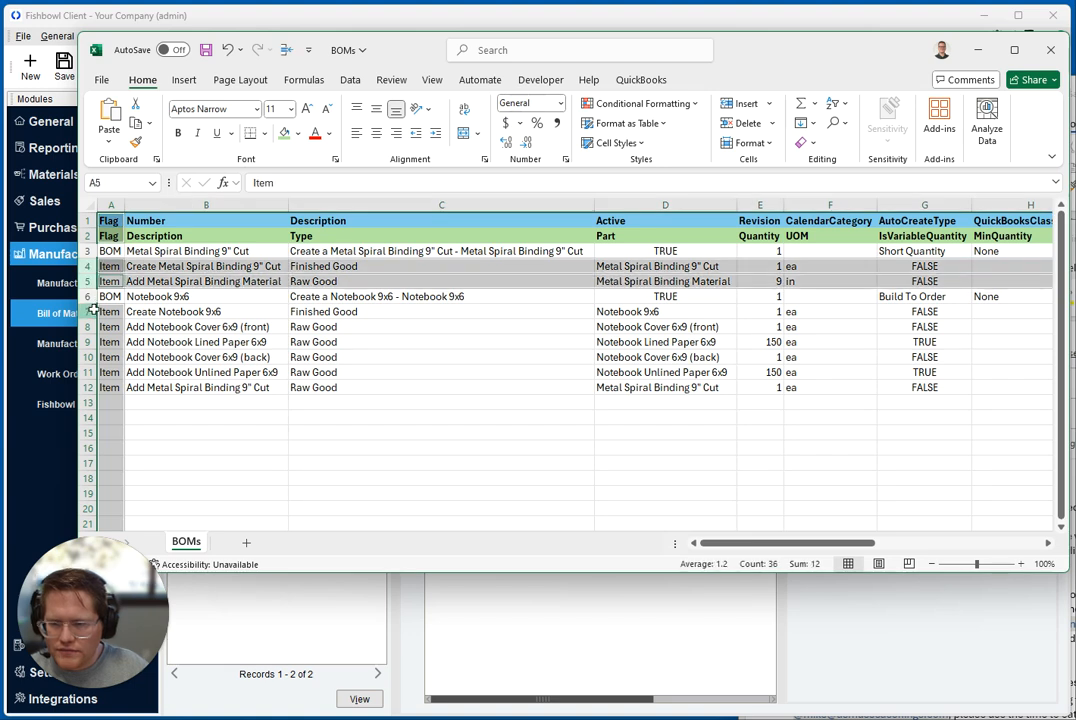
left_click_drag(90, 312, 90, 387)
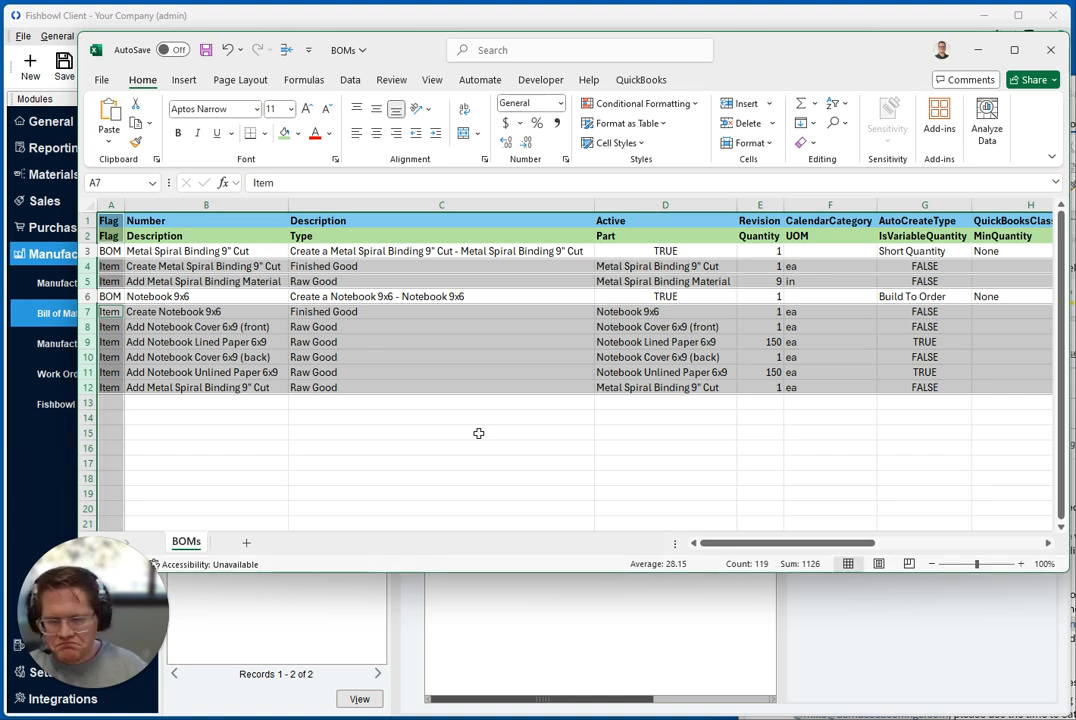
left_click(478, 433)
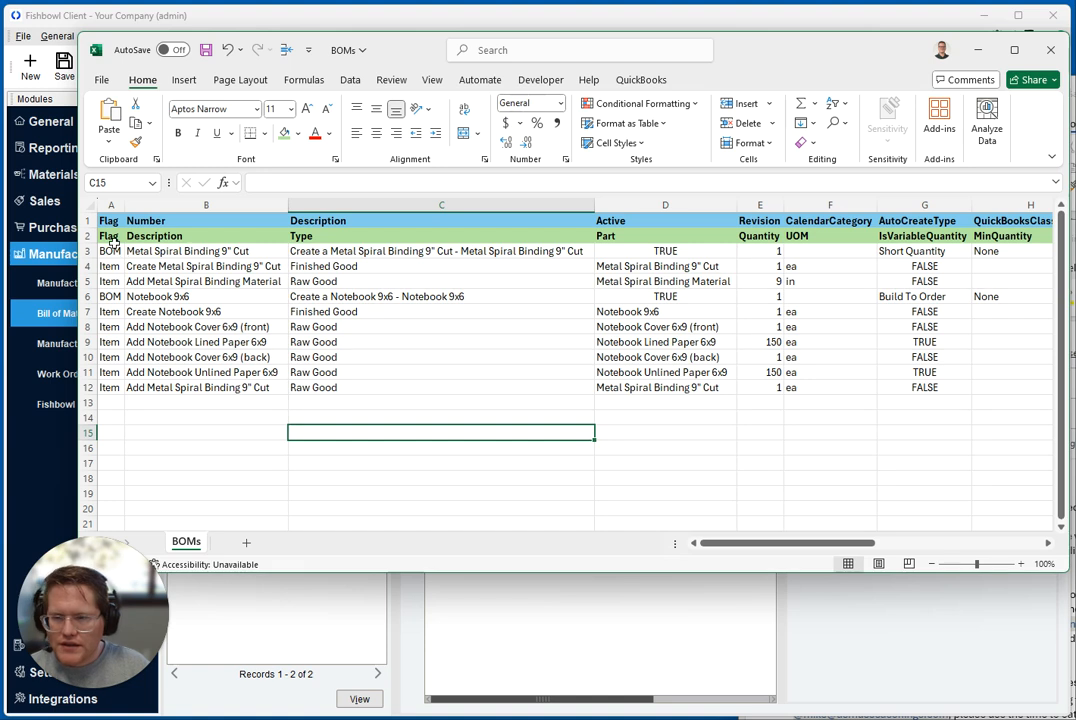
Fill the two BOM rows, 3 and 6, with the same light blue as header row 1
left_click(87, 220)
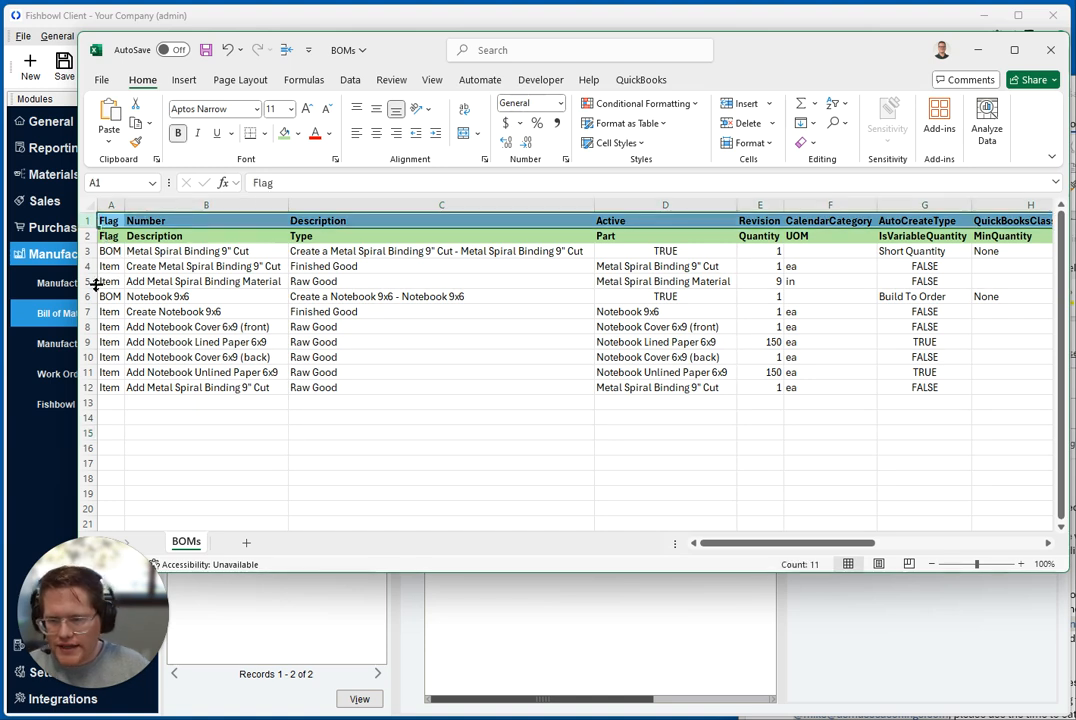
left_click(84, 251)
left_click(84, 296, "ctrl")
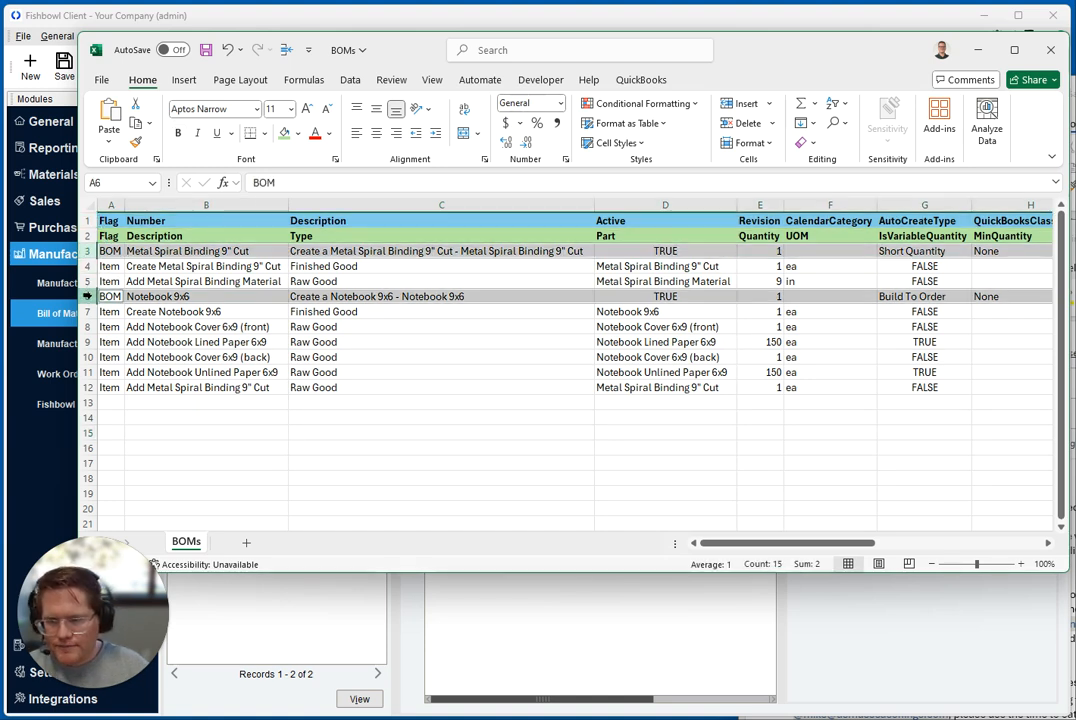
left_click(297, 133)
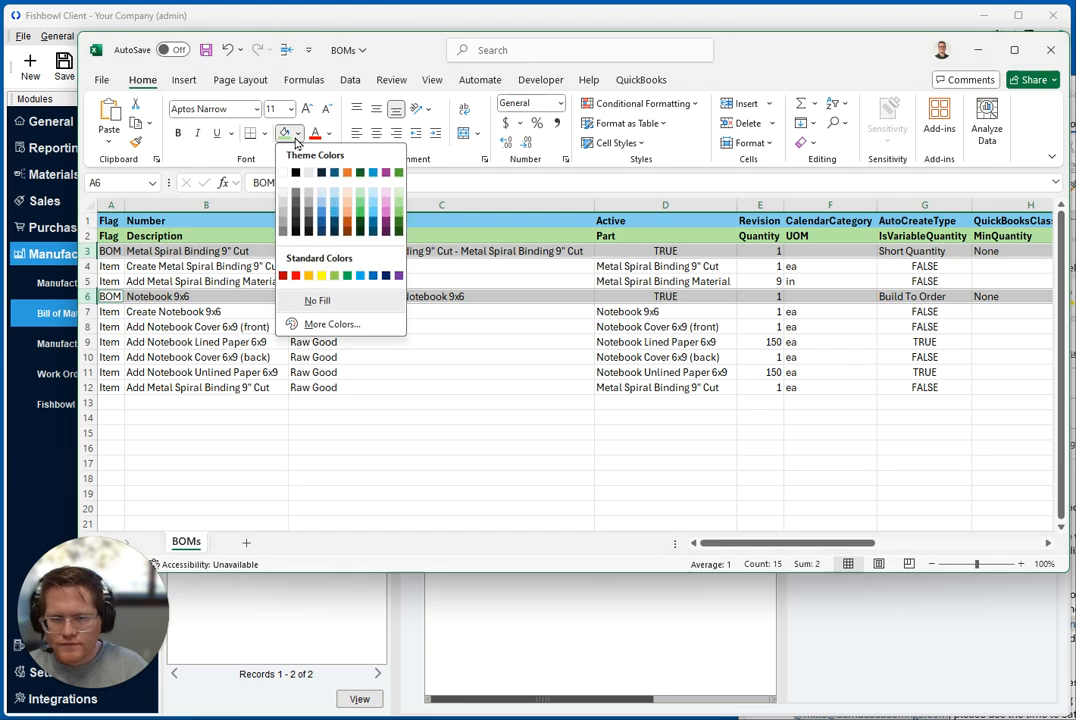
left_click(336, 208)
left_click(220, 264)
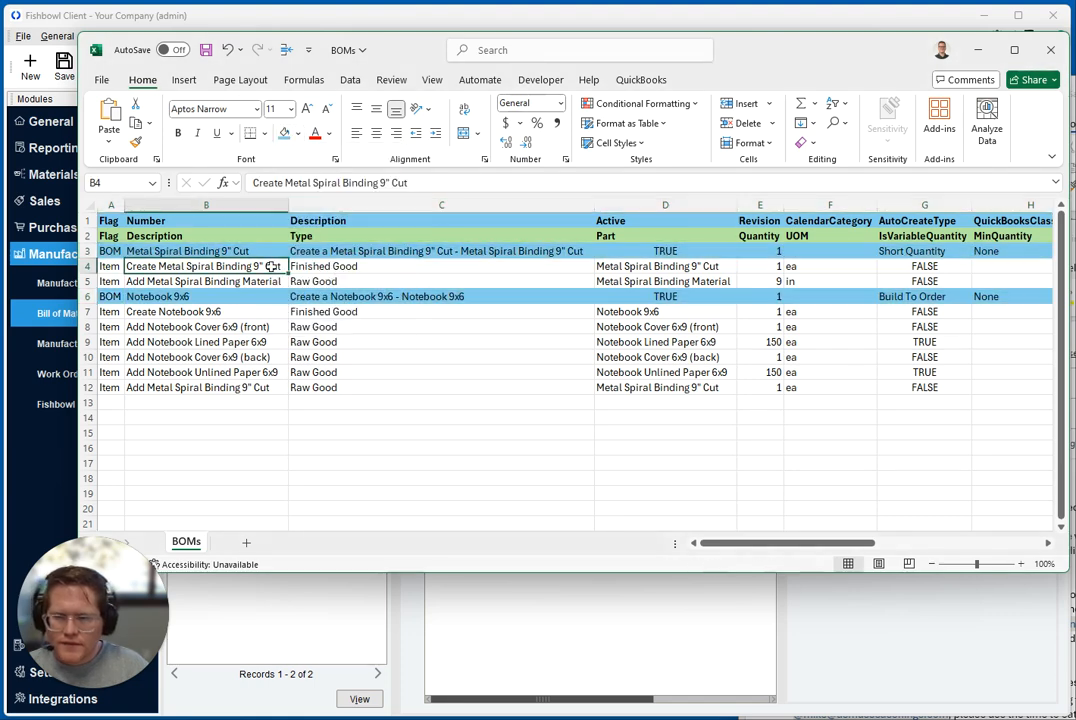
Fill the Item rows 4–5 and 7–12 with the same light green as header row 2
left_click(87, 236)
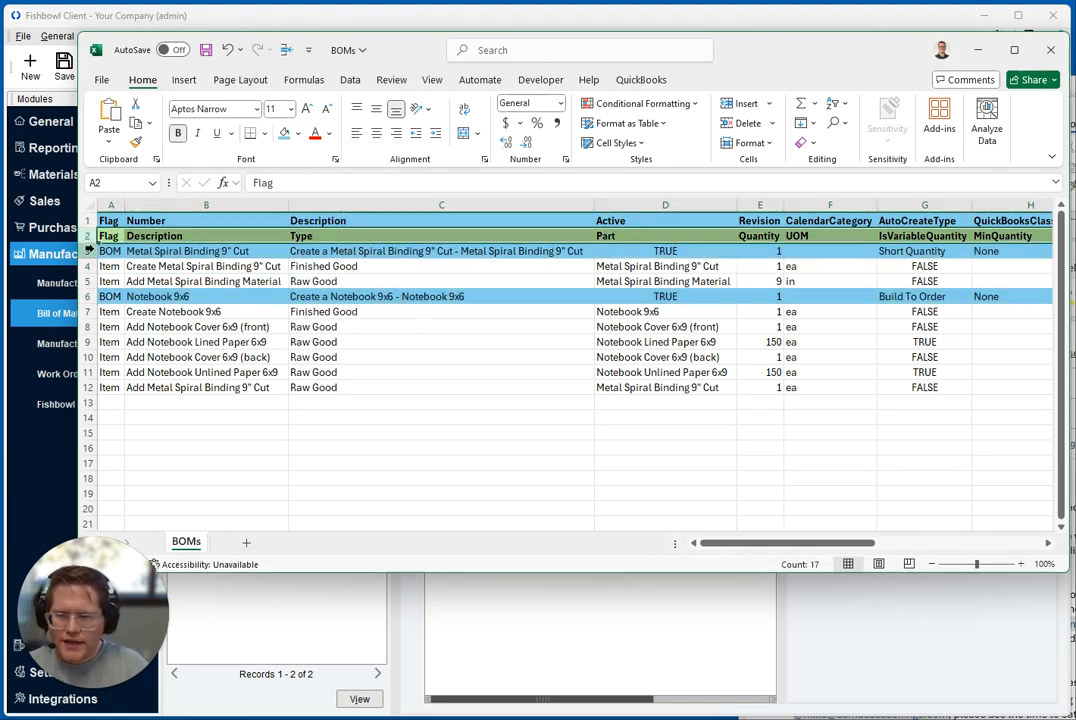
left_click_drag(88, 266, 88, 387)
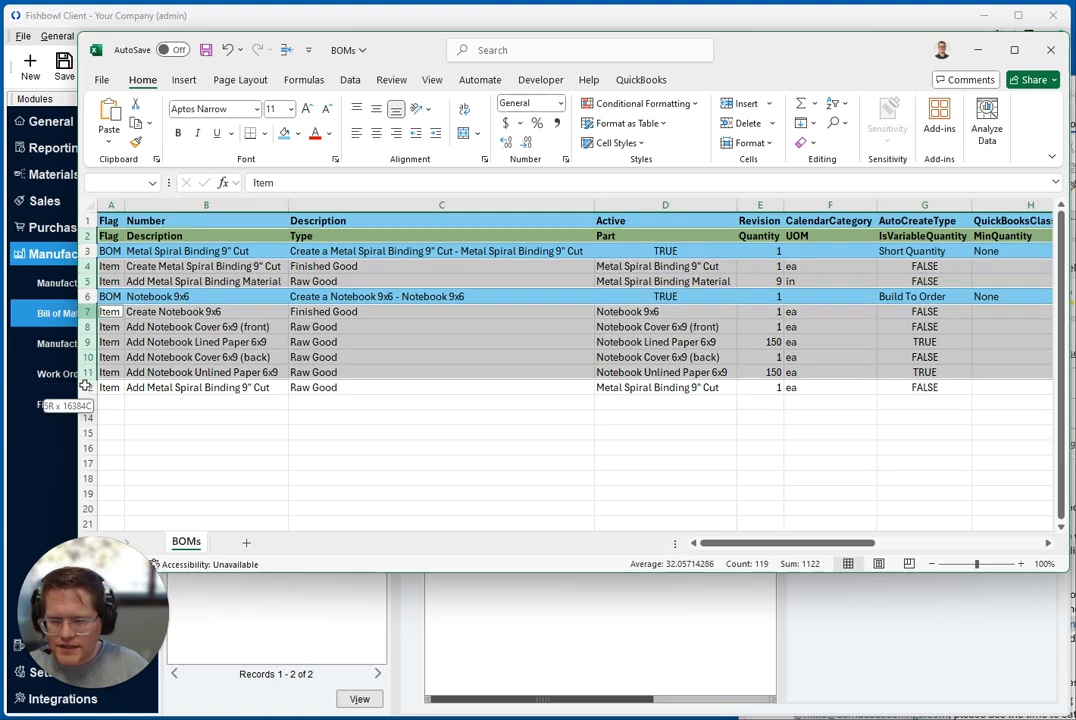
left_click(298, 134)
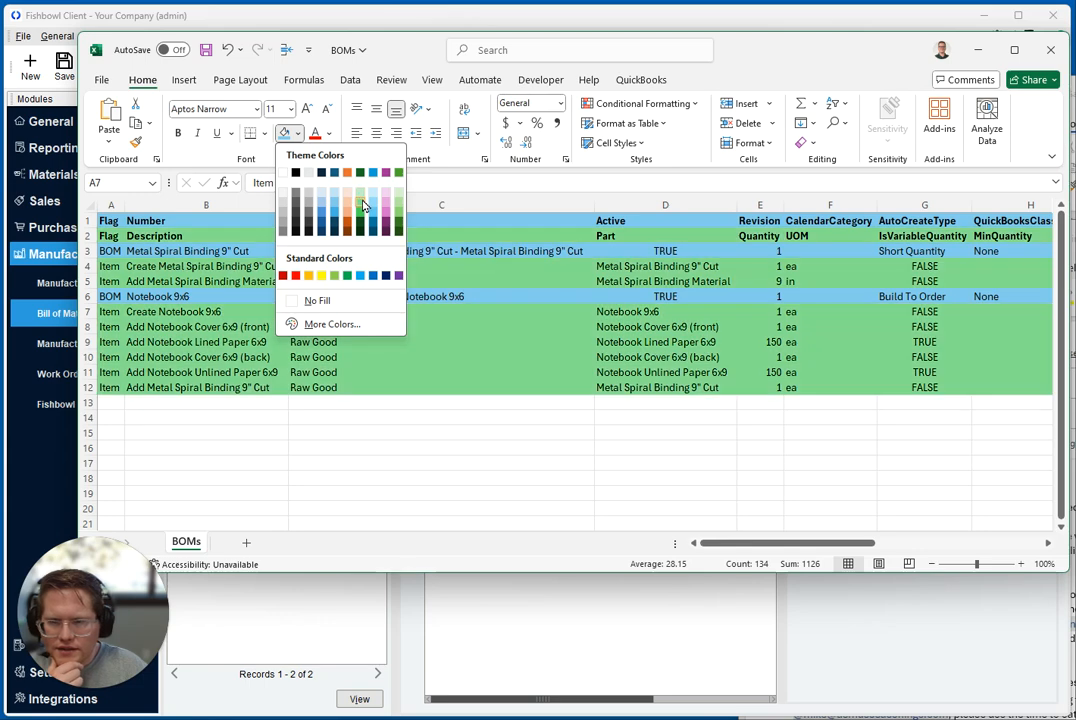
left_click(360, 194)
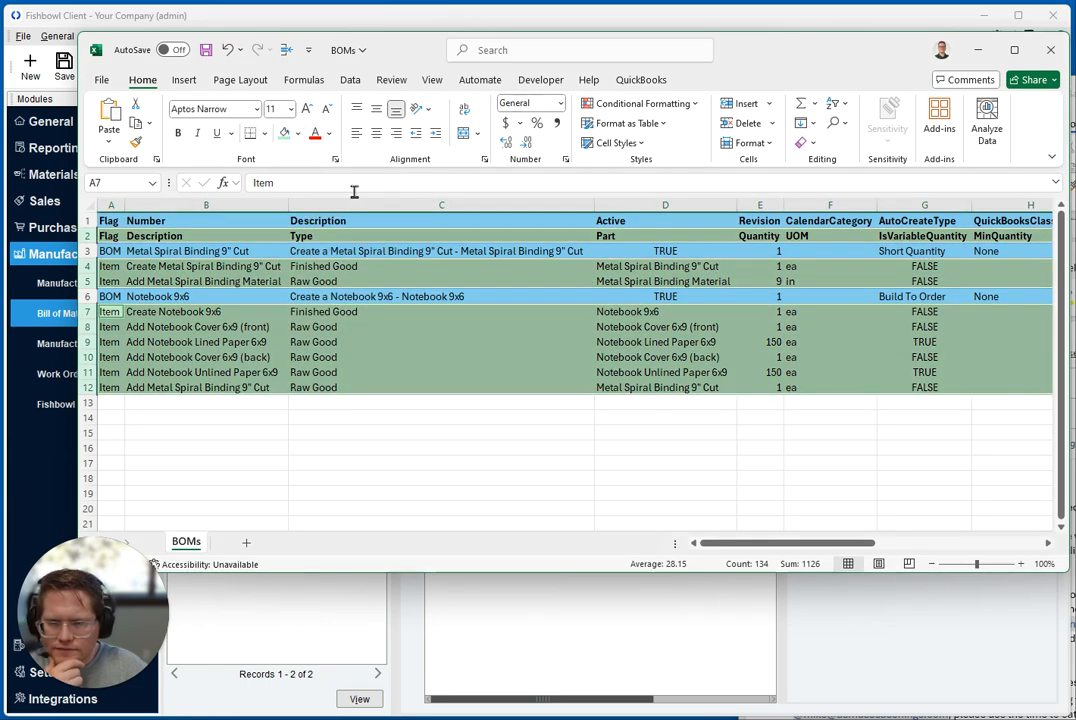
left_click(145, 236)
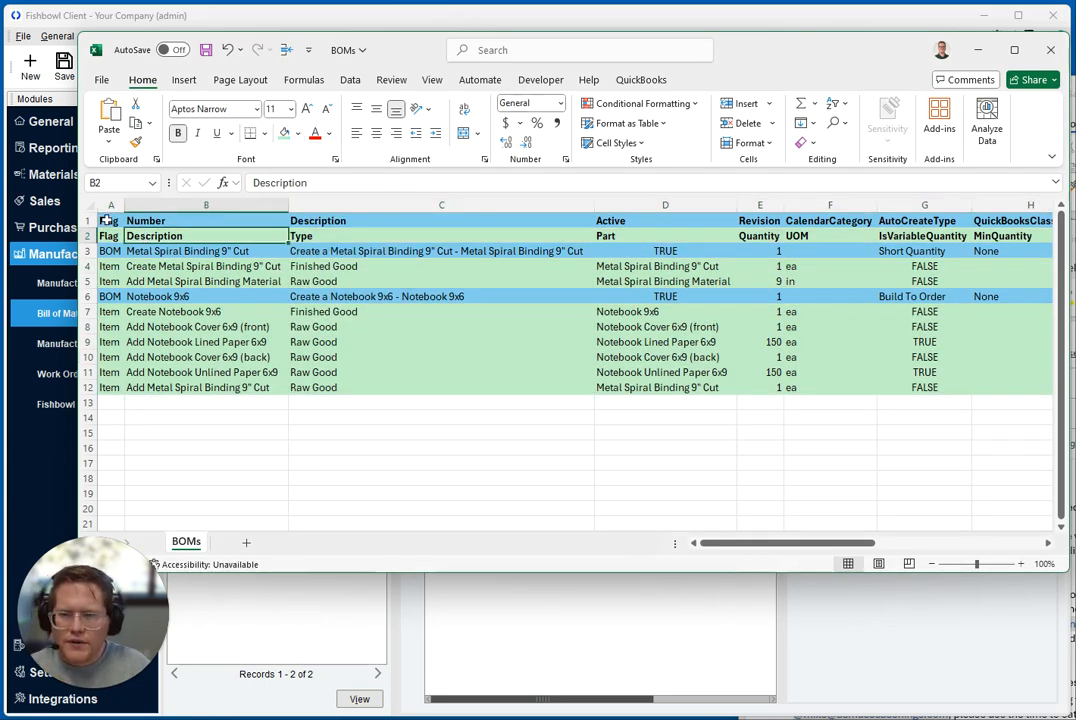
Match the Flag and Number headers to BOM row 3, and view the Metal Spiral Binding 9" Cut bill of materials in Fishbowl
left_click(108, 220)
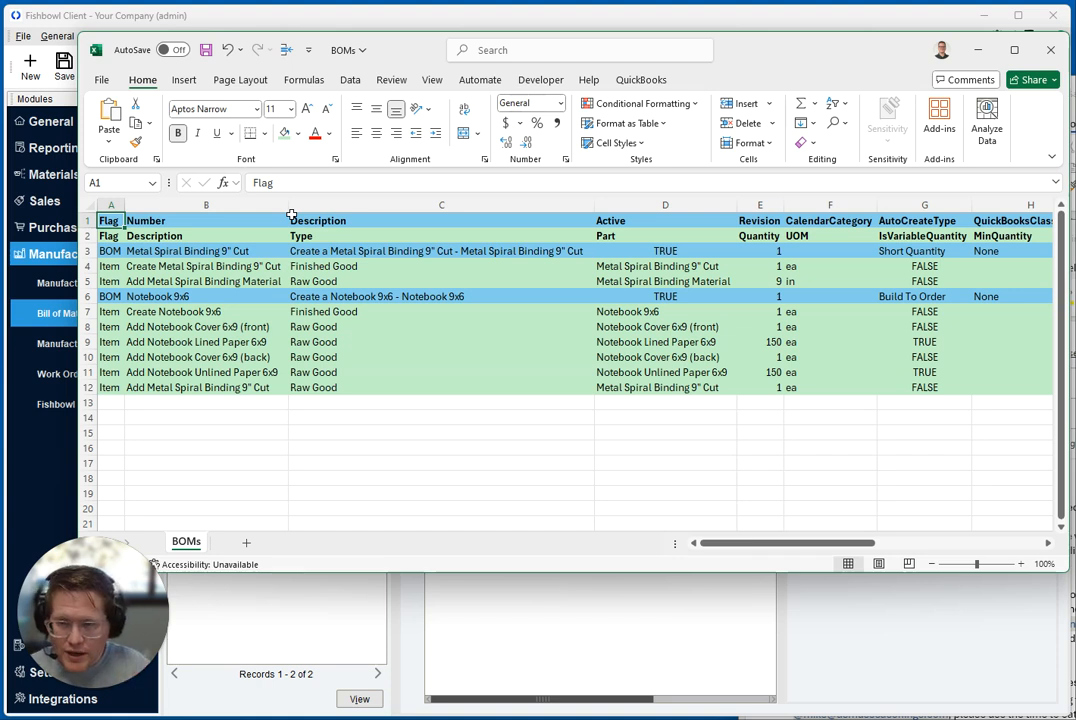
left_click(104, 253)
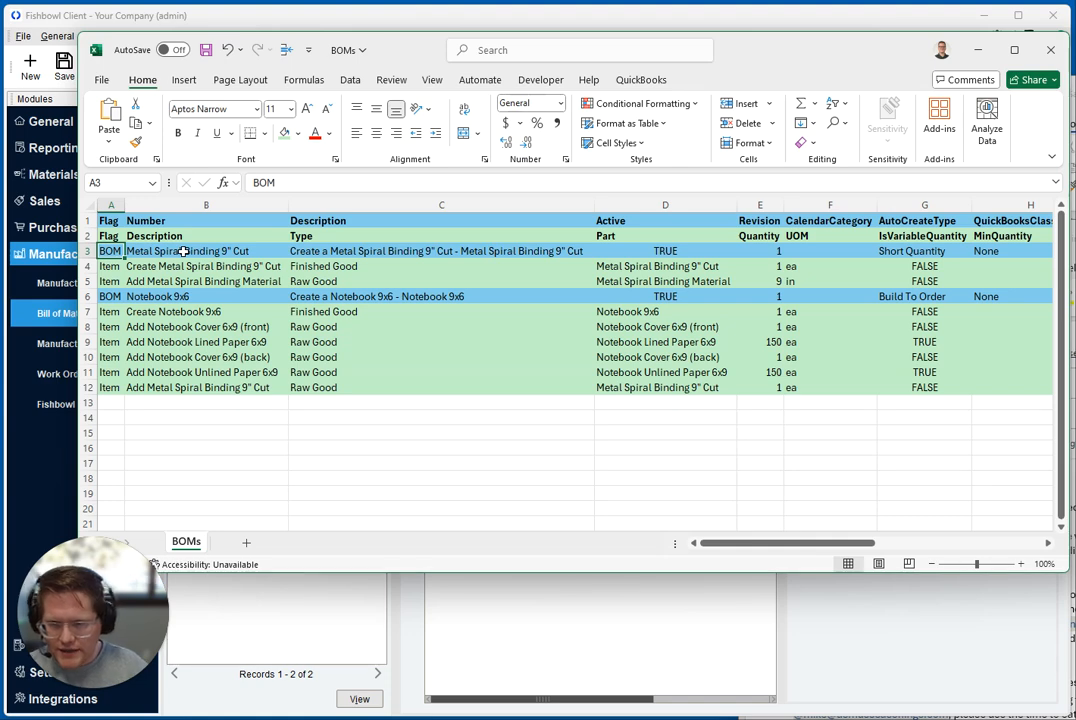
left_click(190, 220)
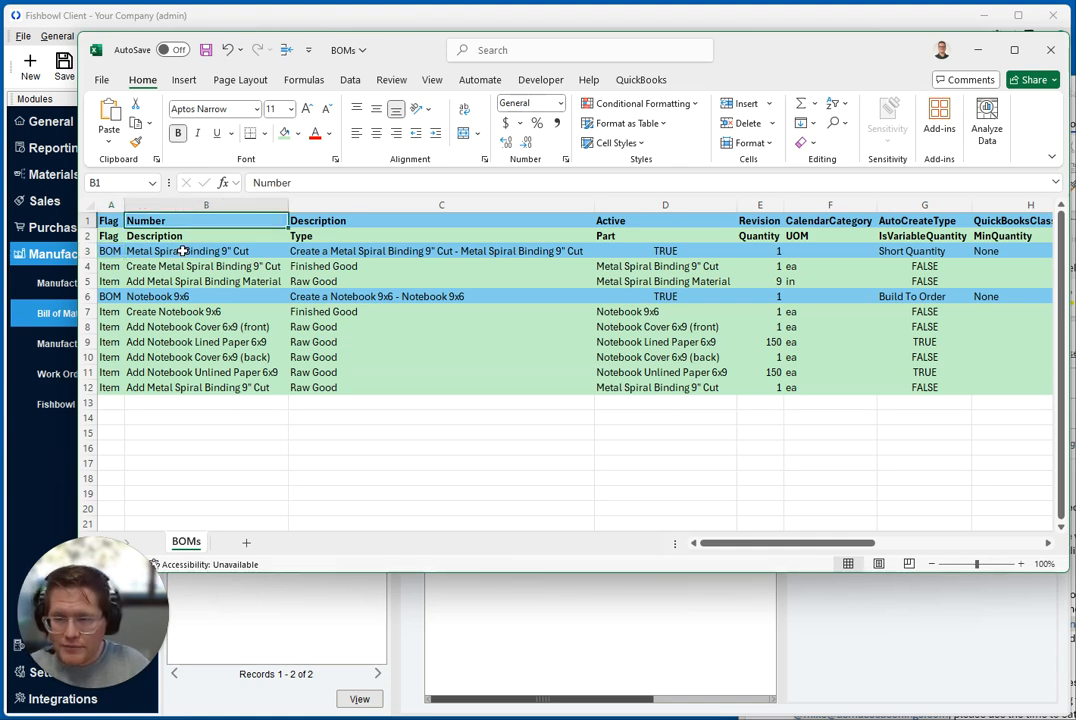
left_click(183, 251)
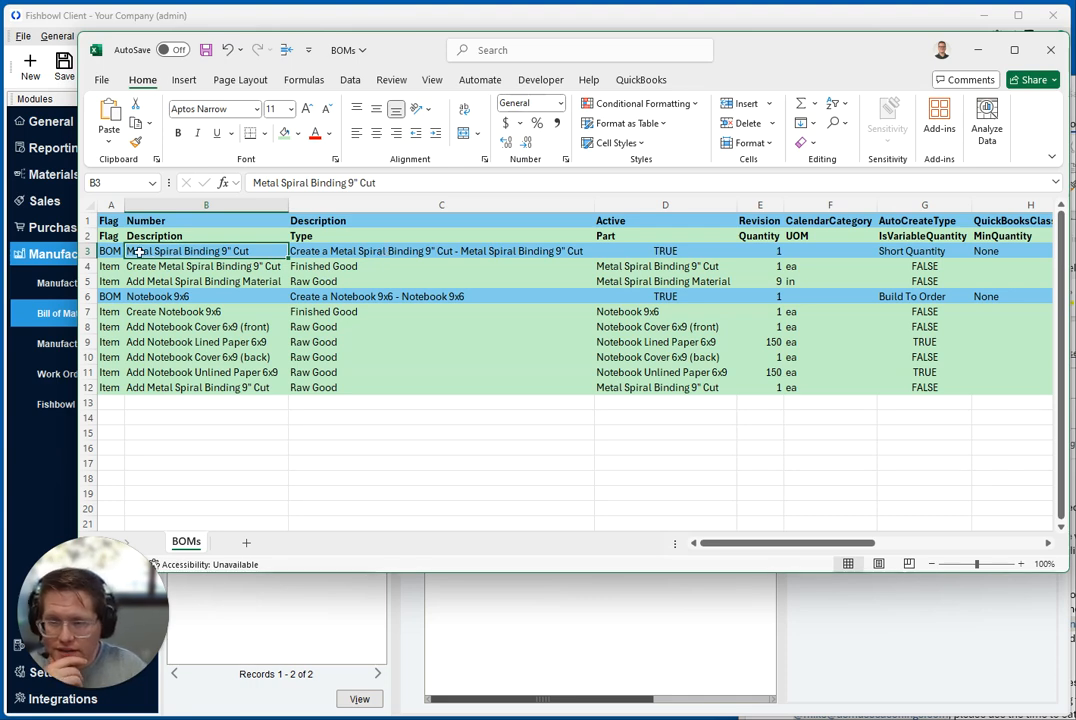
left_click(580, 605)
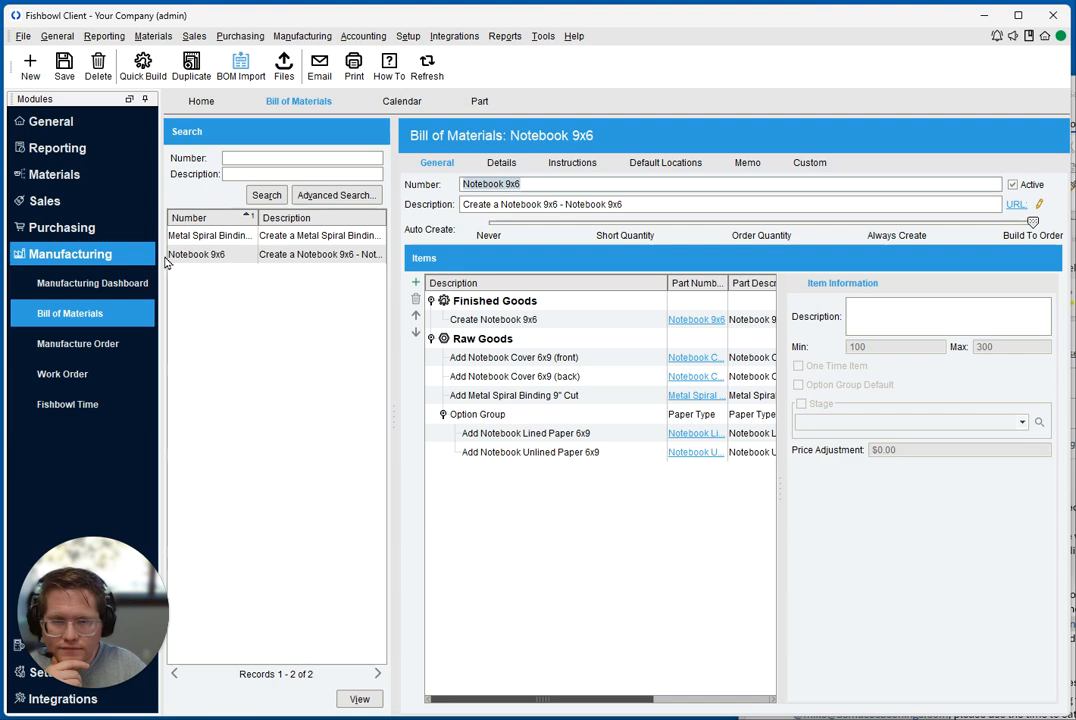
left_click(192, 235)
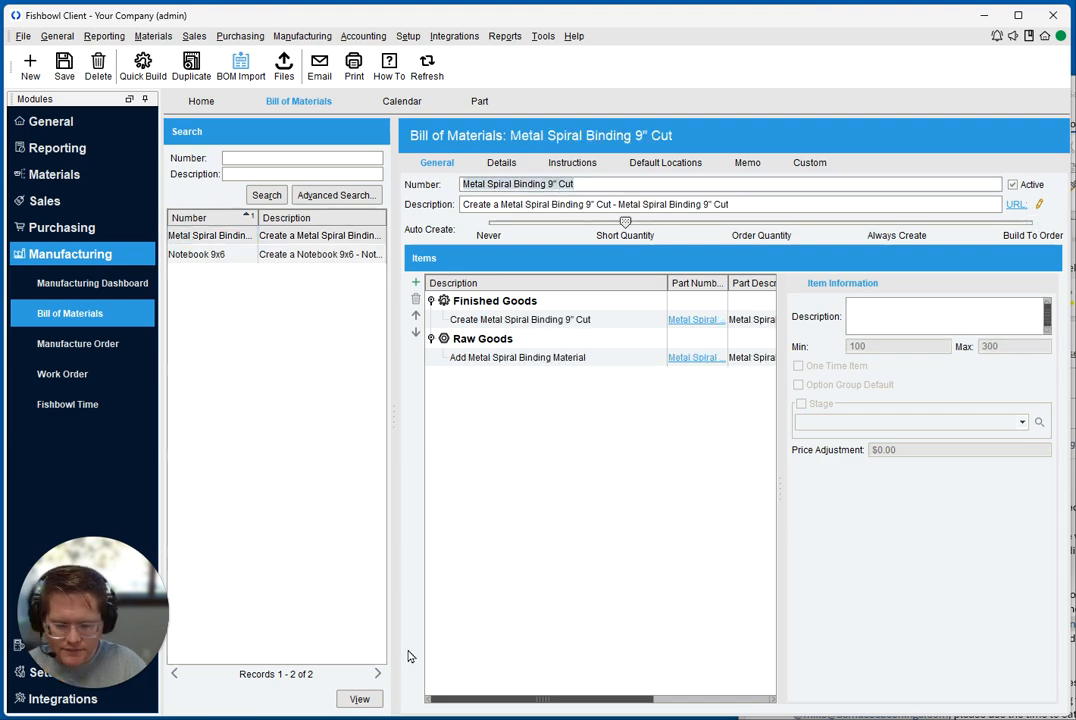
Compare the Description and Active values of BOM row 3 in Excel with the matching fields of the bill of materials in Fishbowl
key("alt+Tab")
left_click(332, 220)
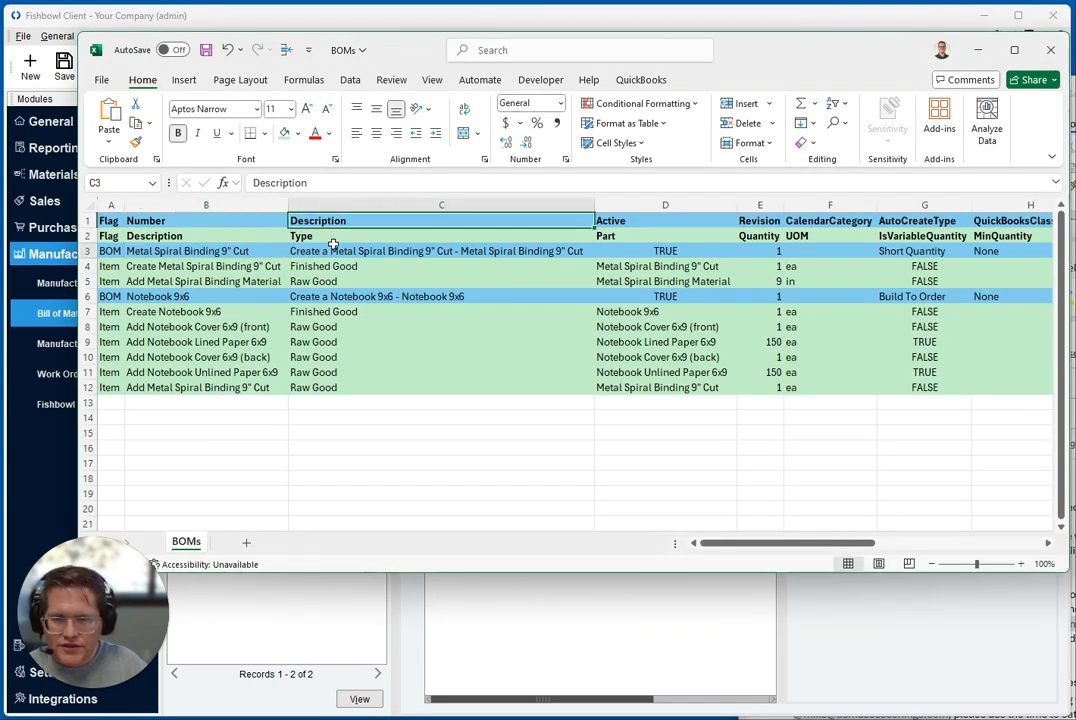
left_click(337, 250)
key("alt+Tab")
left_click(585, 200)
key("alt+Tab")
left_click(655, 221)
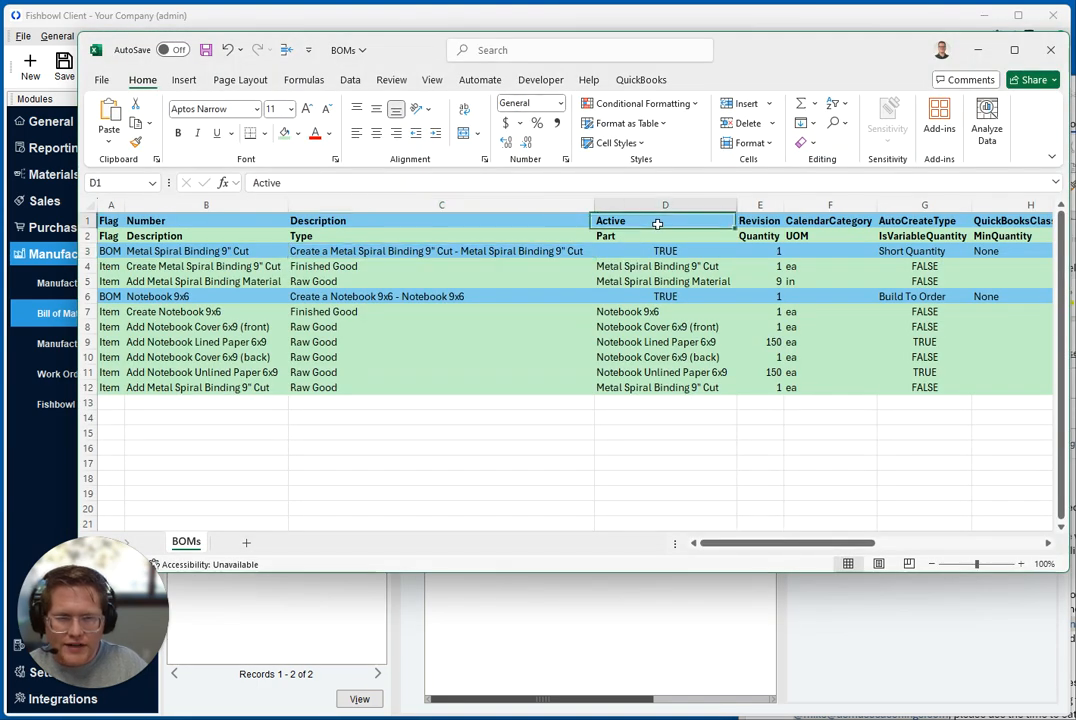
left_click(663, 252)
key("alt+Tab")
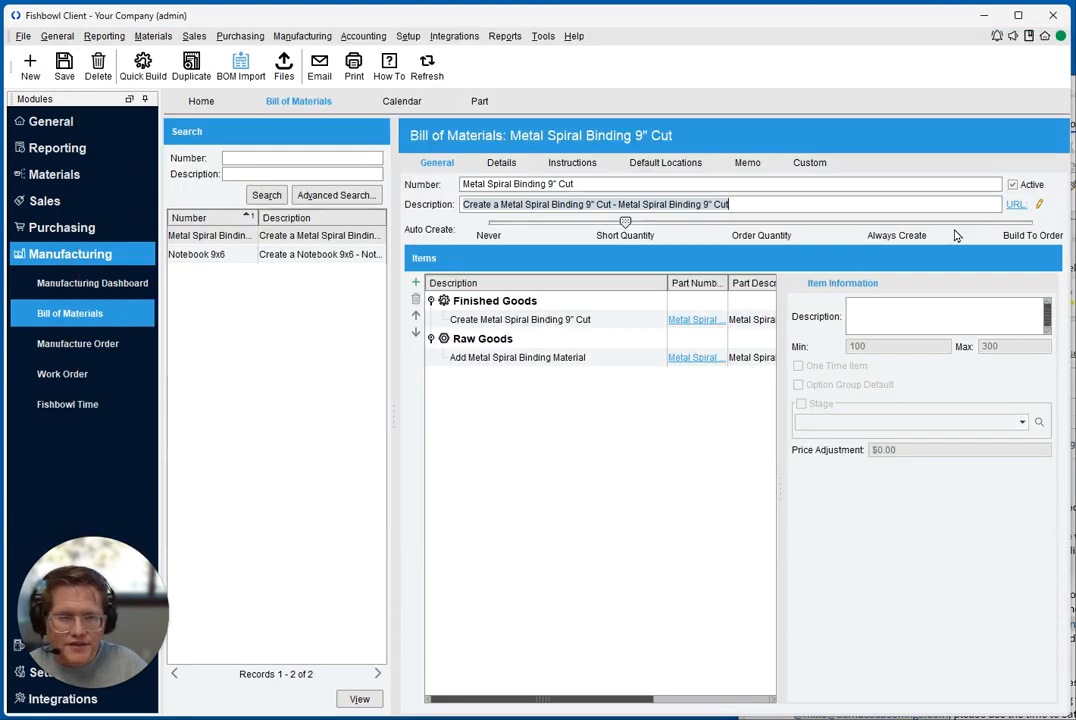
key("alt+Tab")
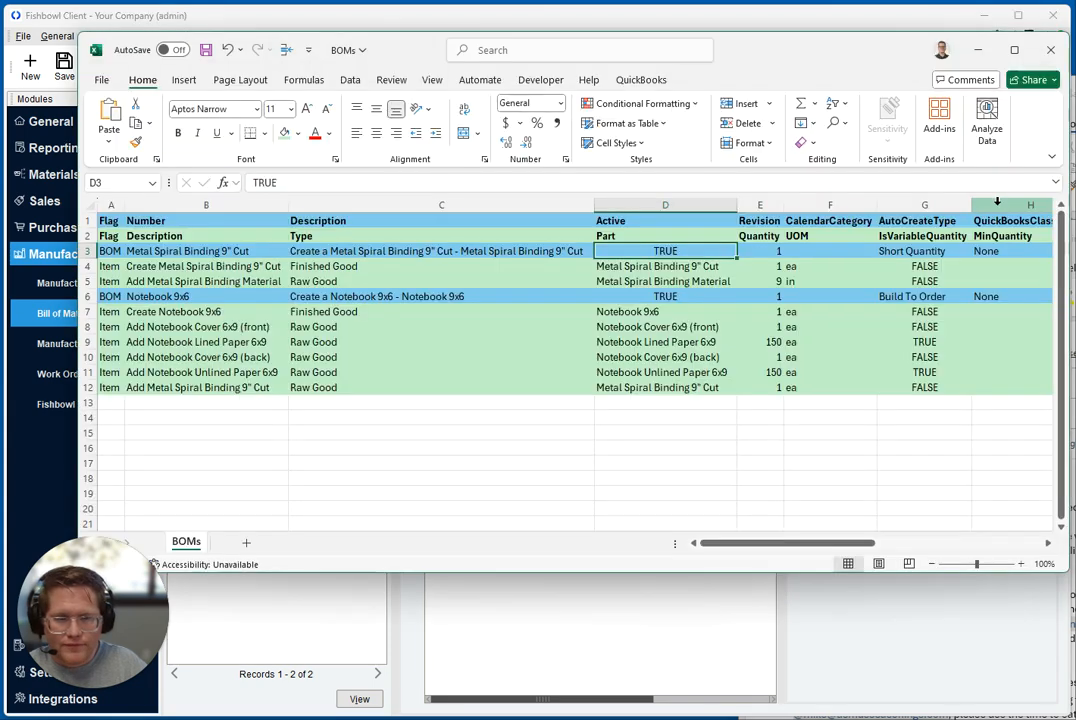
Examine Revision, CalendarCategory and AutoCreateType for BOM row 3, and compare the last with the Auto Create setting in Fishbowl
left_click(766, 221)
left_click(773, 253)
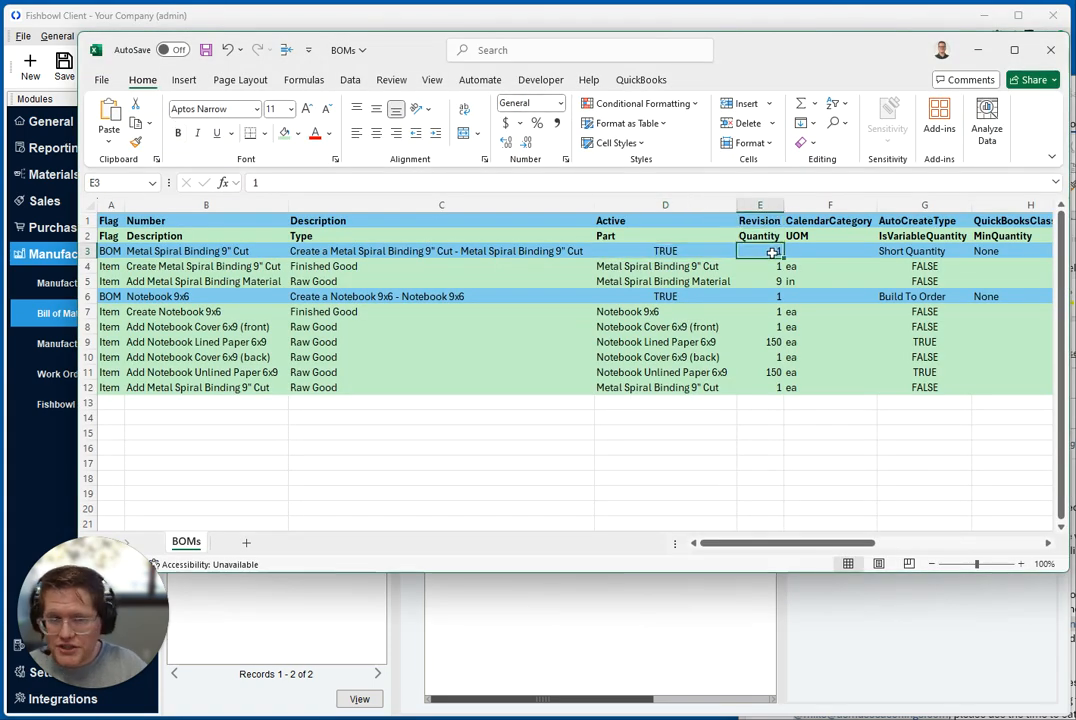
left_click(830, 221)
left_click(832, 251)
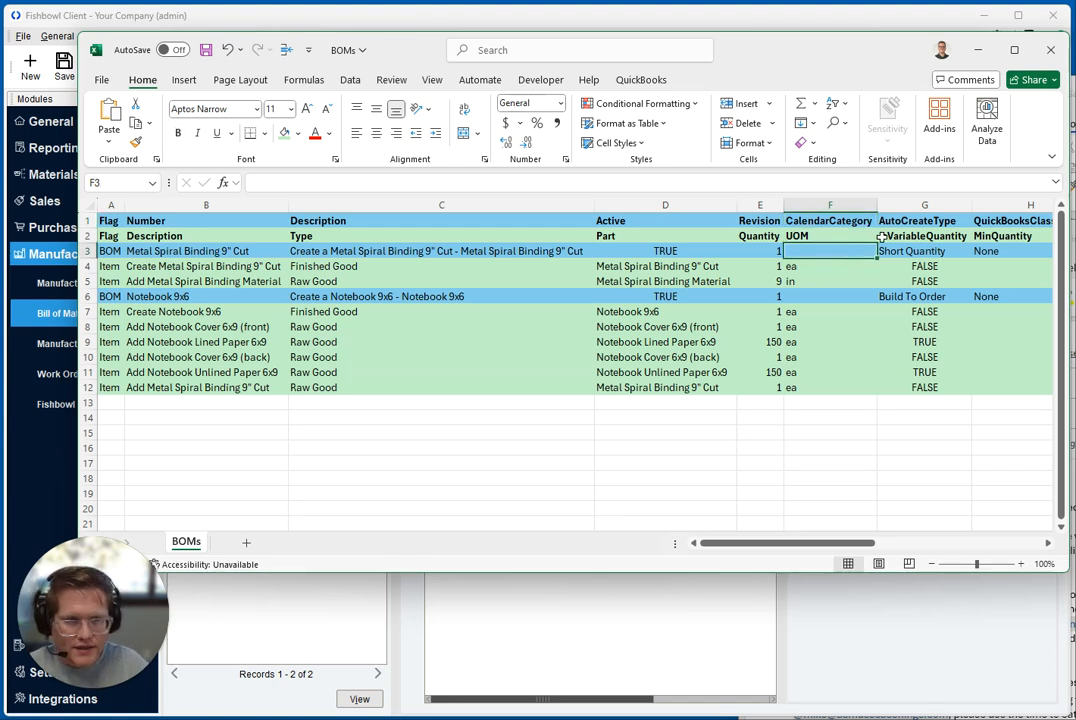
left_click(924, 221)
left_click(924, 251)
key("alt+Tab")
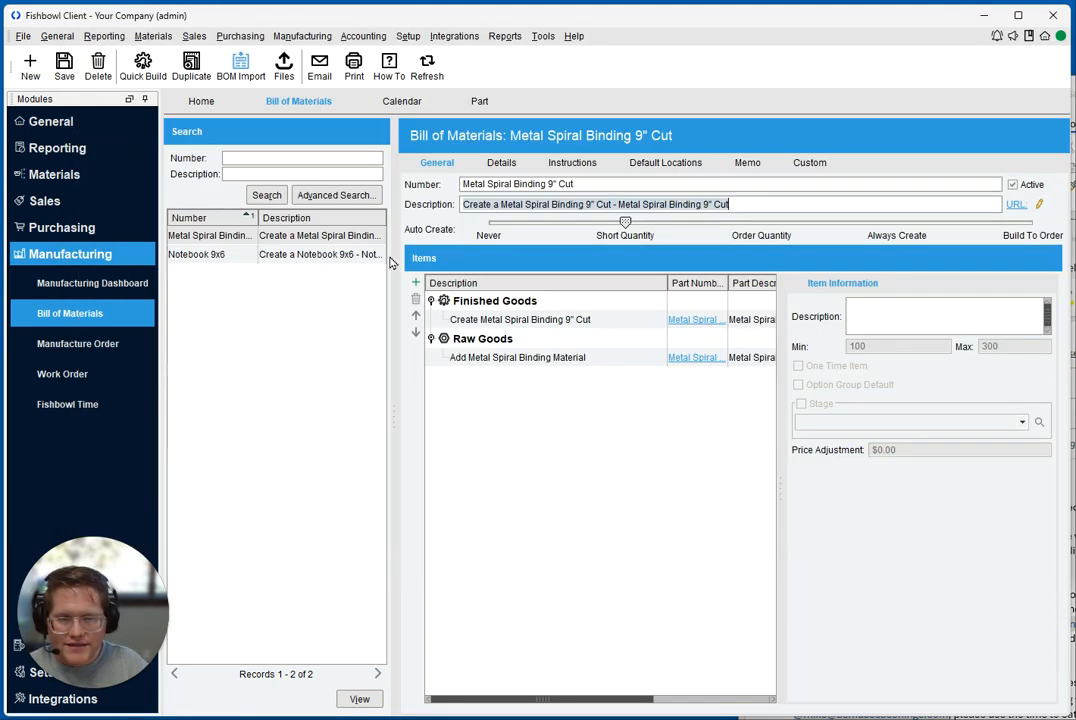
key("alt+Tab")
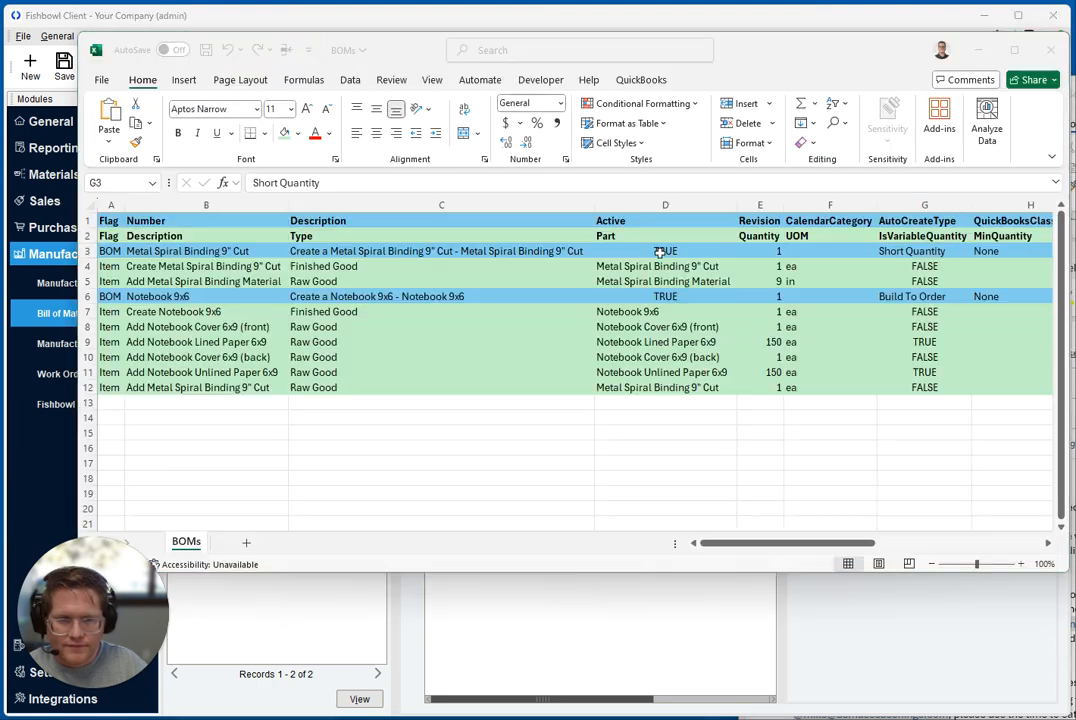
Locate the QuickBooksClassName column and look for its counterpart in the general information and details of the Fishbowl bill of materials
left_click_drag(782, 548, 912, 548)
left_click(373, 219)
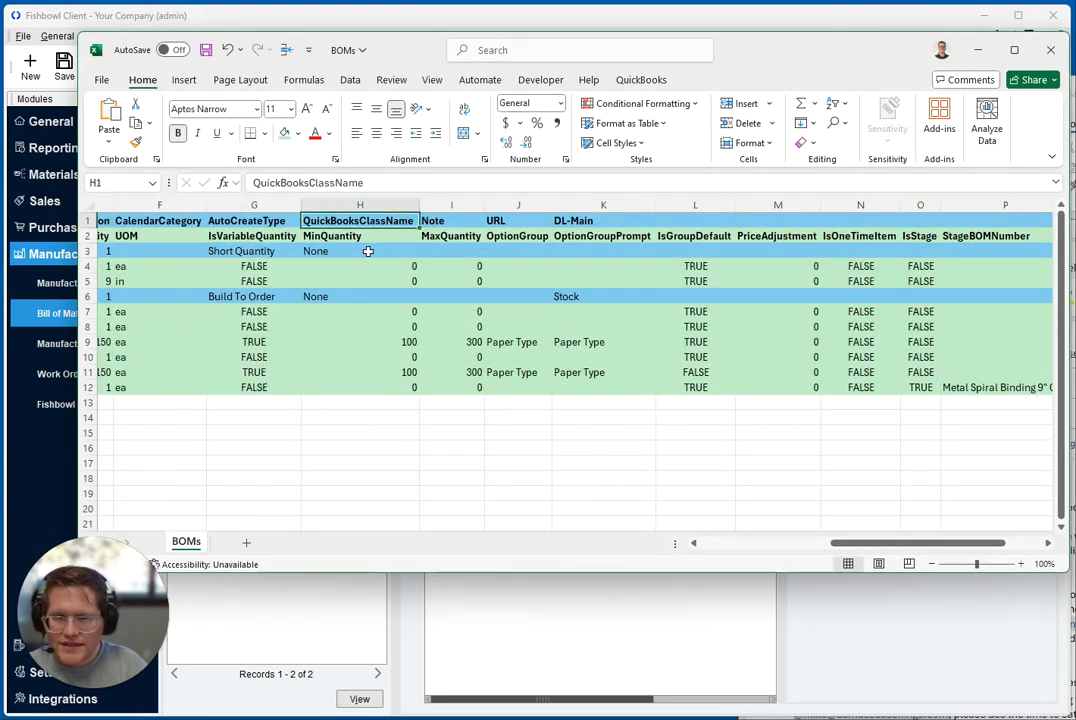
key("alt+Tab")
left_click(504, 164)
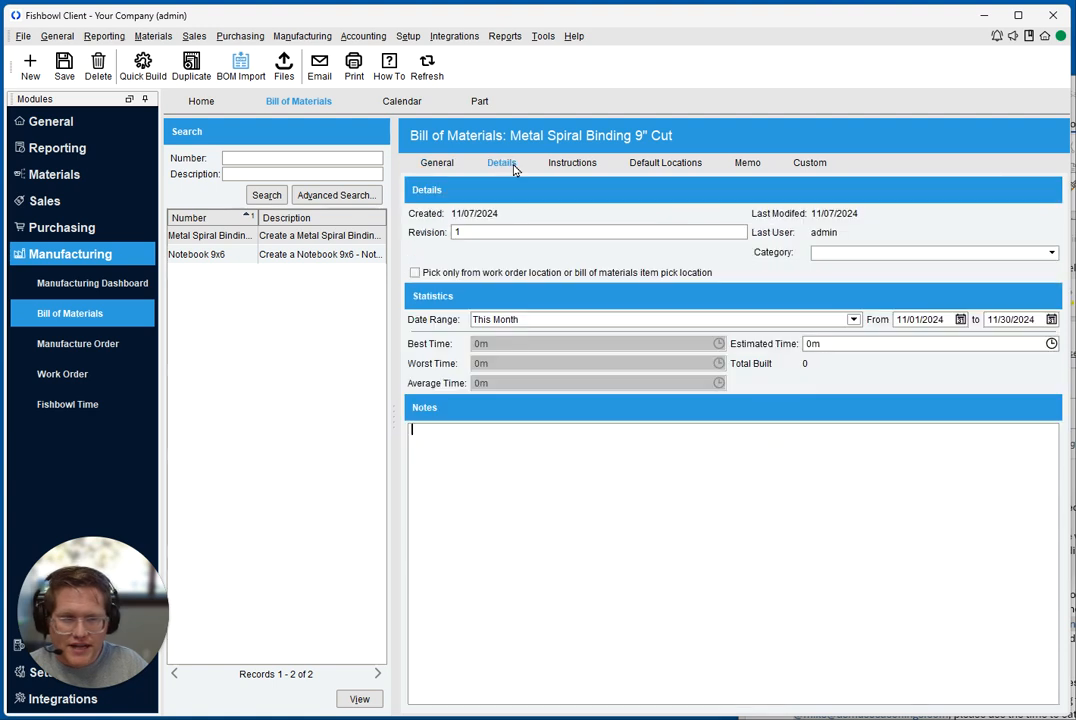
left_click(572, 517)
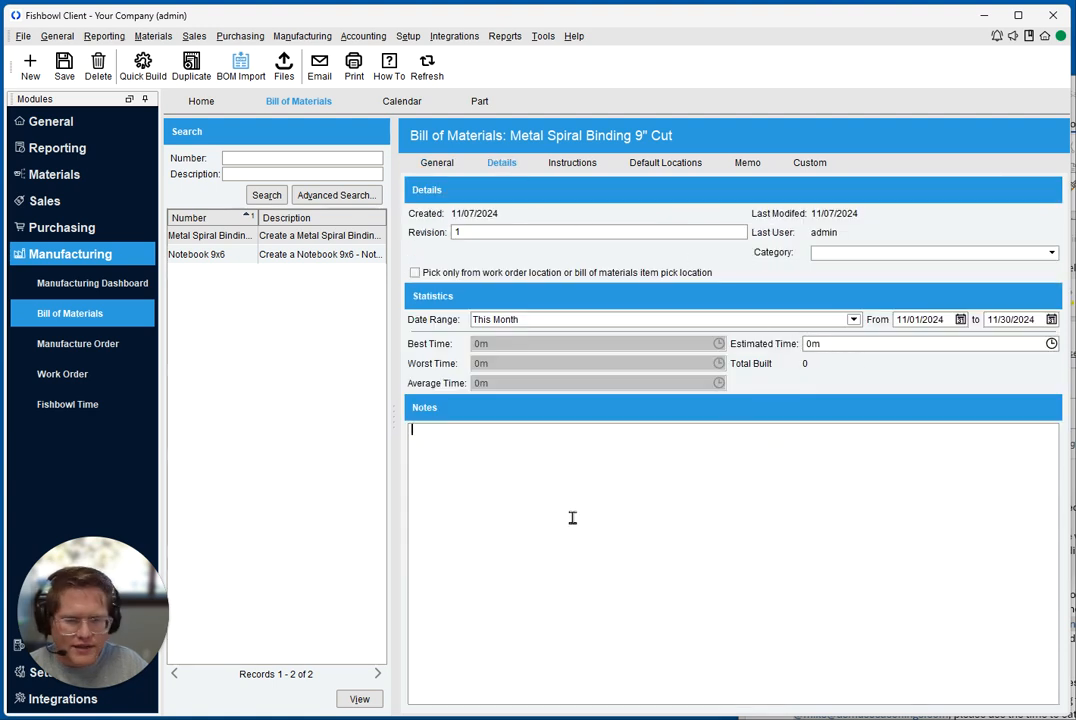
left_click(440, 164)
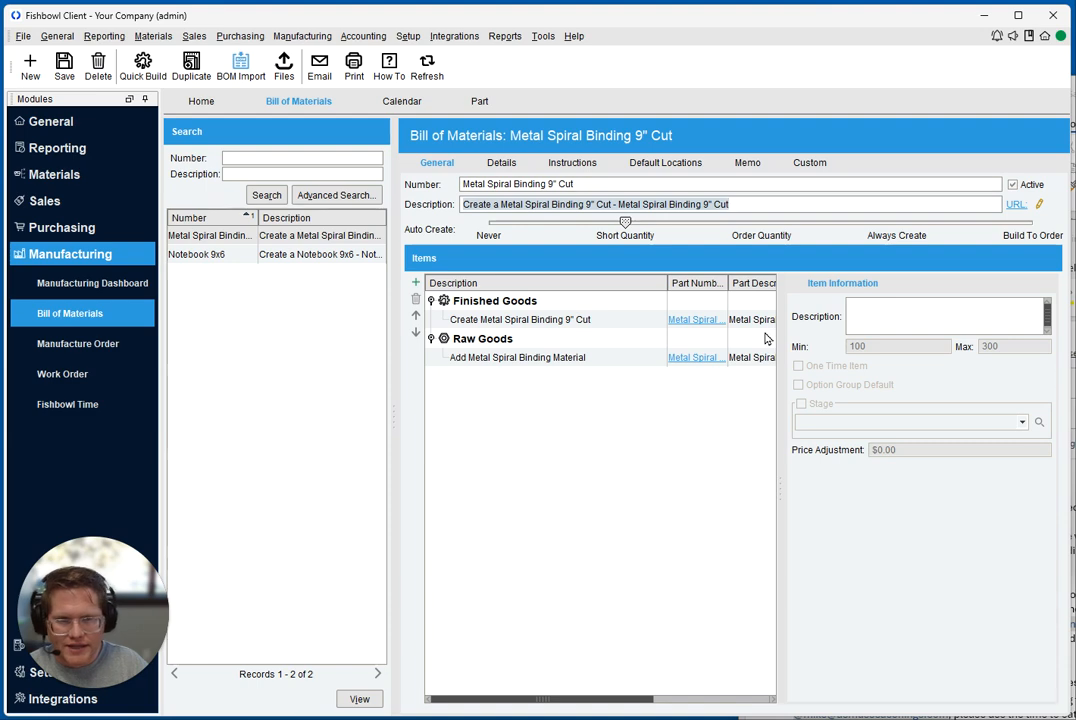
Compare the Note column of the BOM row in Excel with the Notes area in the bill of materials' details in Fishbowl
key("alt+Tab")
left_click(441, 218)
left_click(444, 237)
key("alt+Tab")
left_click(503, 172)
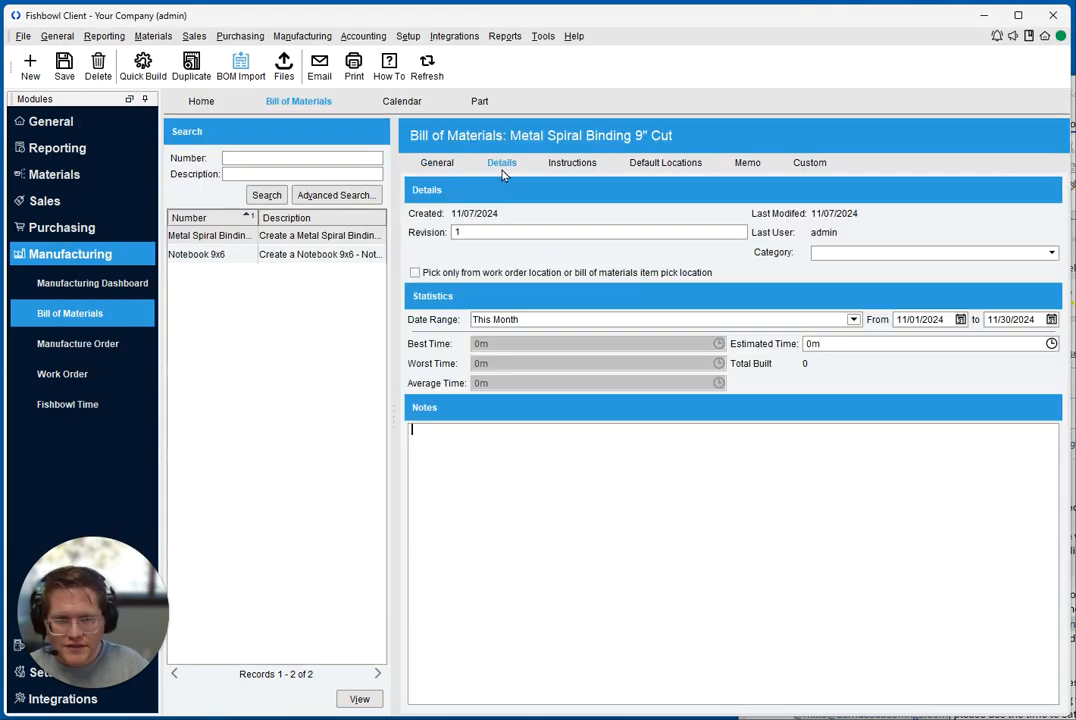
left_click(468, 468)
key("alt+Tab")
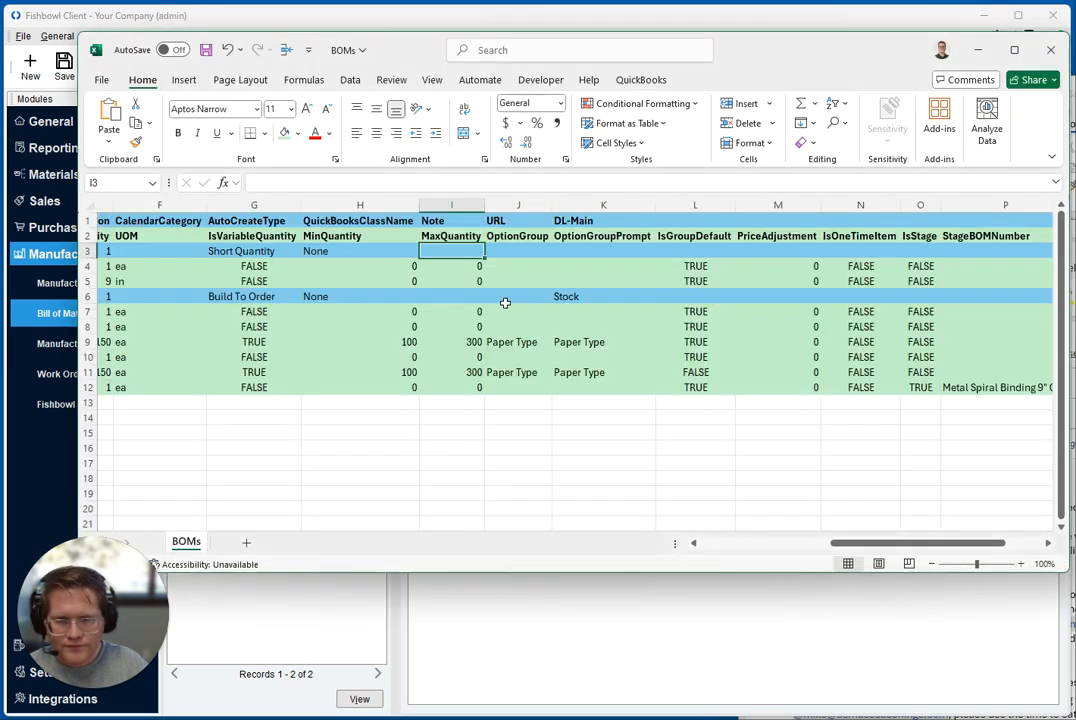
Match the sheet's URL column to the URL link in the general information of the Fishbowl bill of materials
left_click(507, 221)
key("alt+Tab")
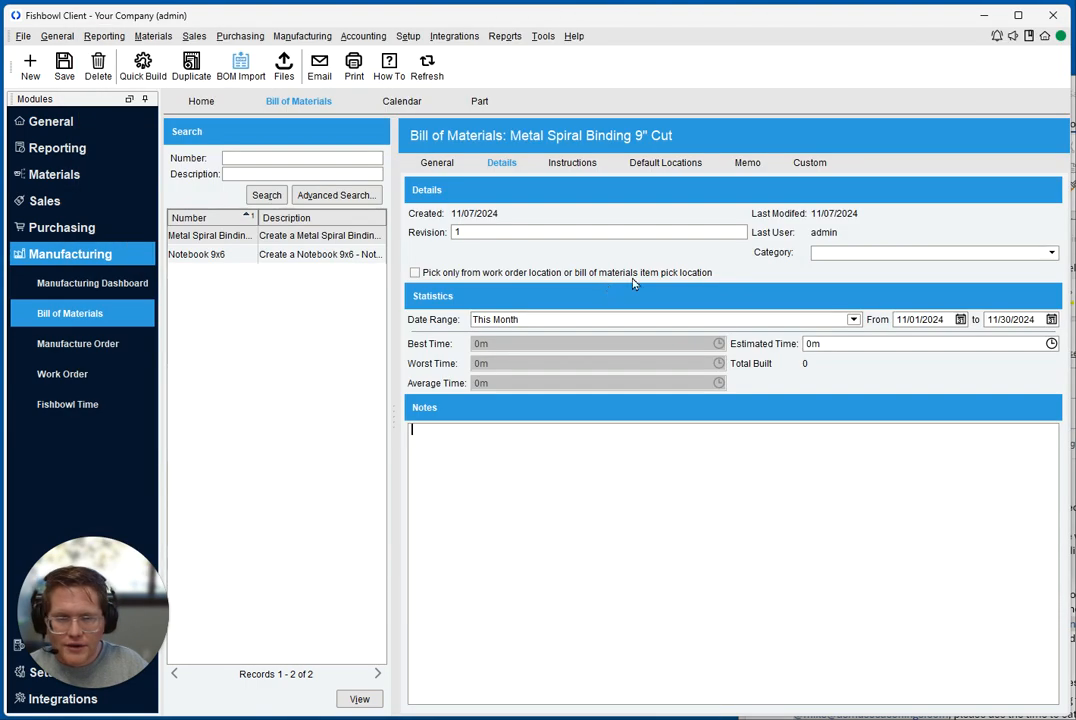
left_click(440, 163)
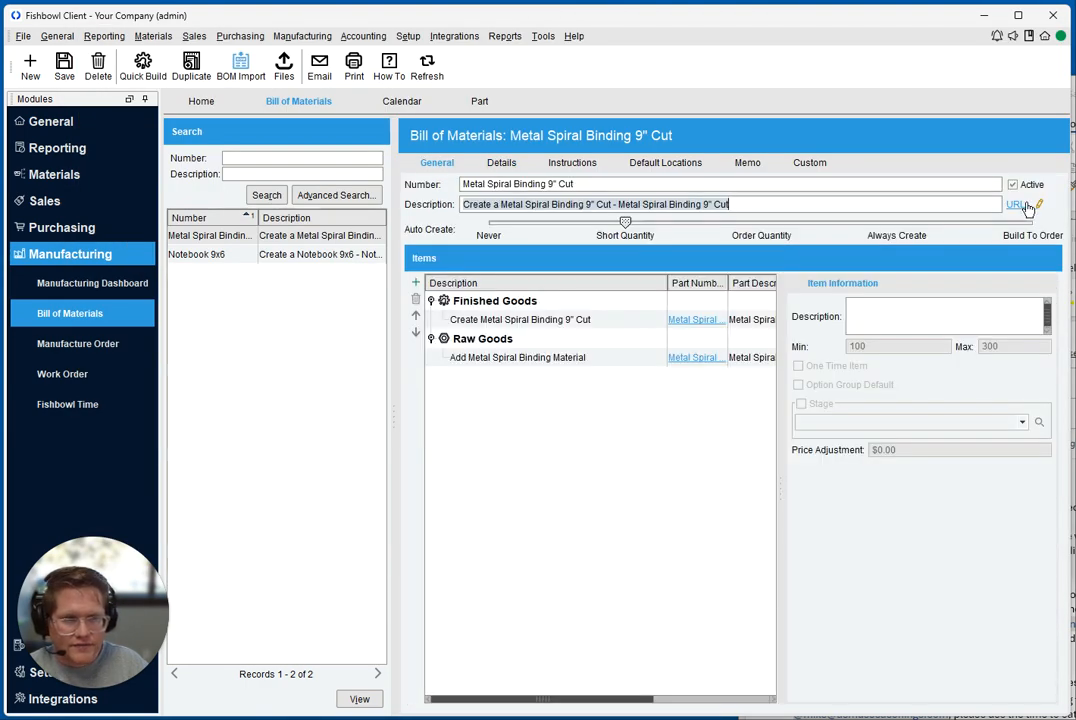
key("alt+Tab")
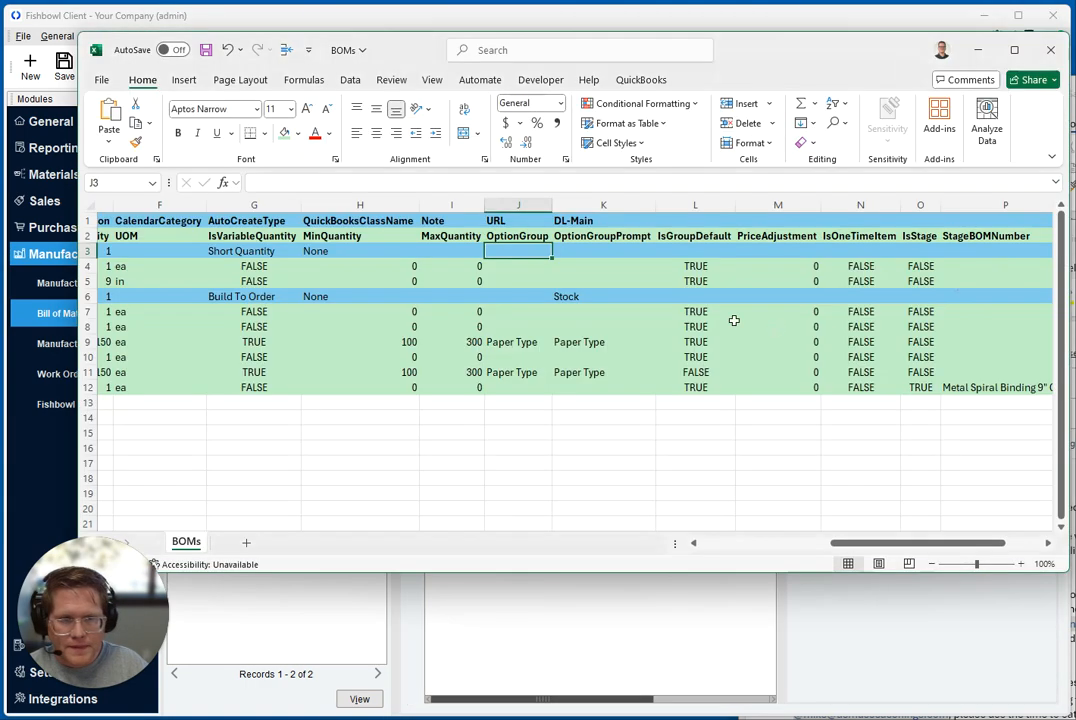
Check the DL-Main header and set the Main group's default location to Main-Stock for Metal Spiral Binding 9" Cut in Fishbowl
left_click(585, 221)
key("alt+Tab")
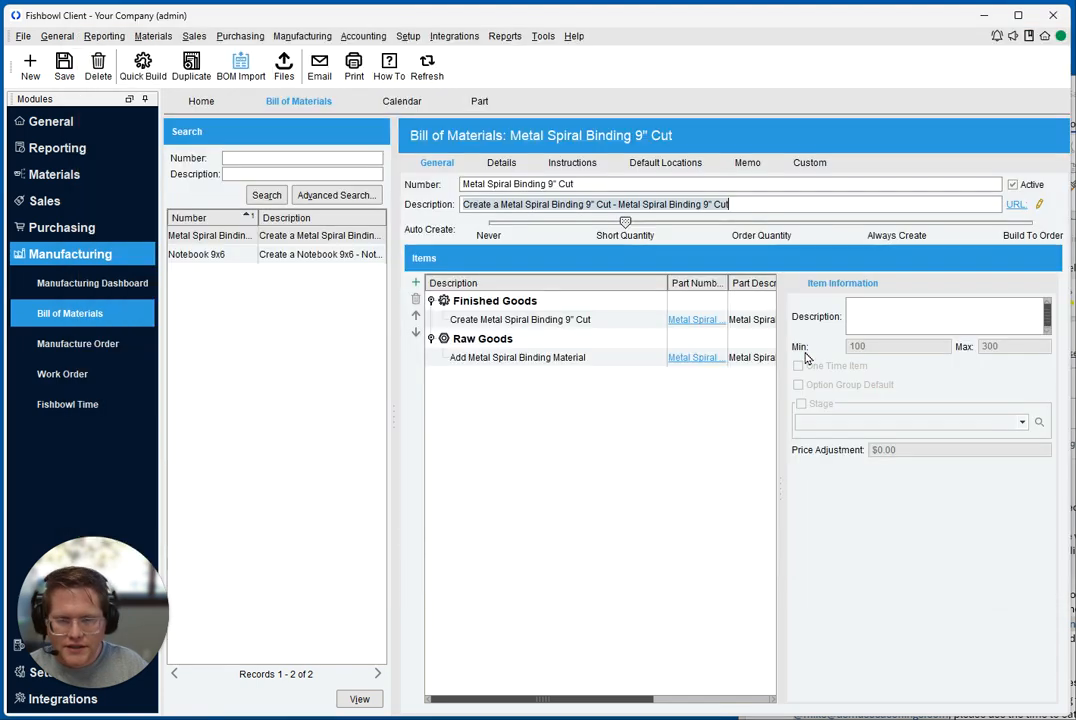
left_click(668, 164)
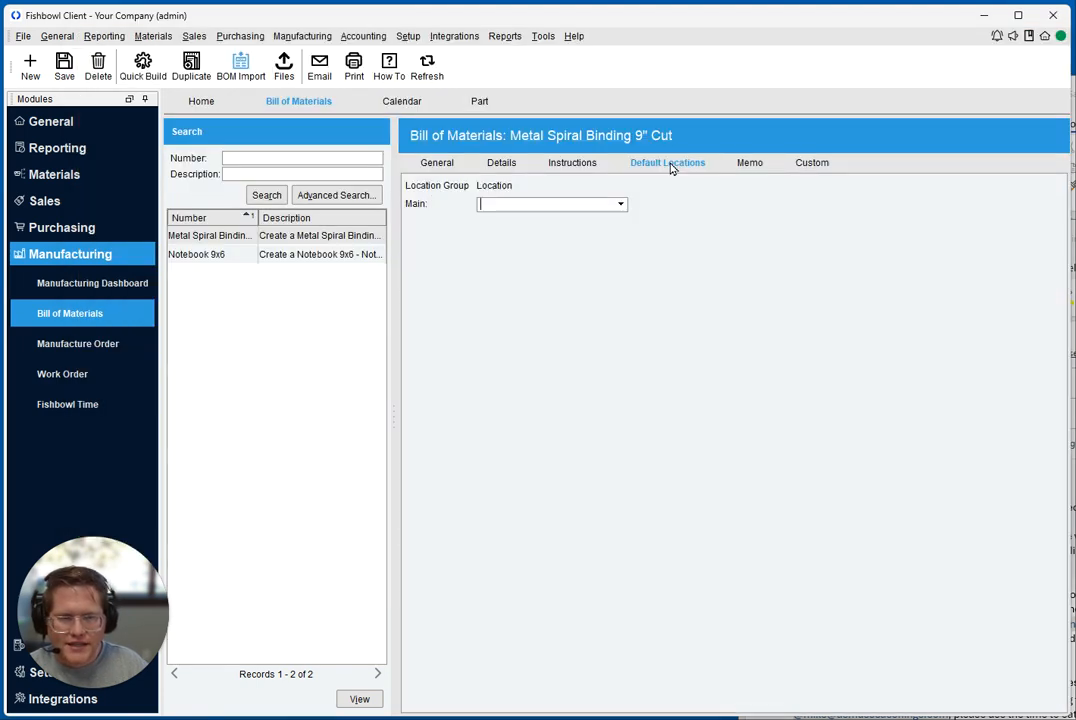
left_click(555, 207)
left_click(528, 279)
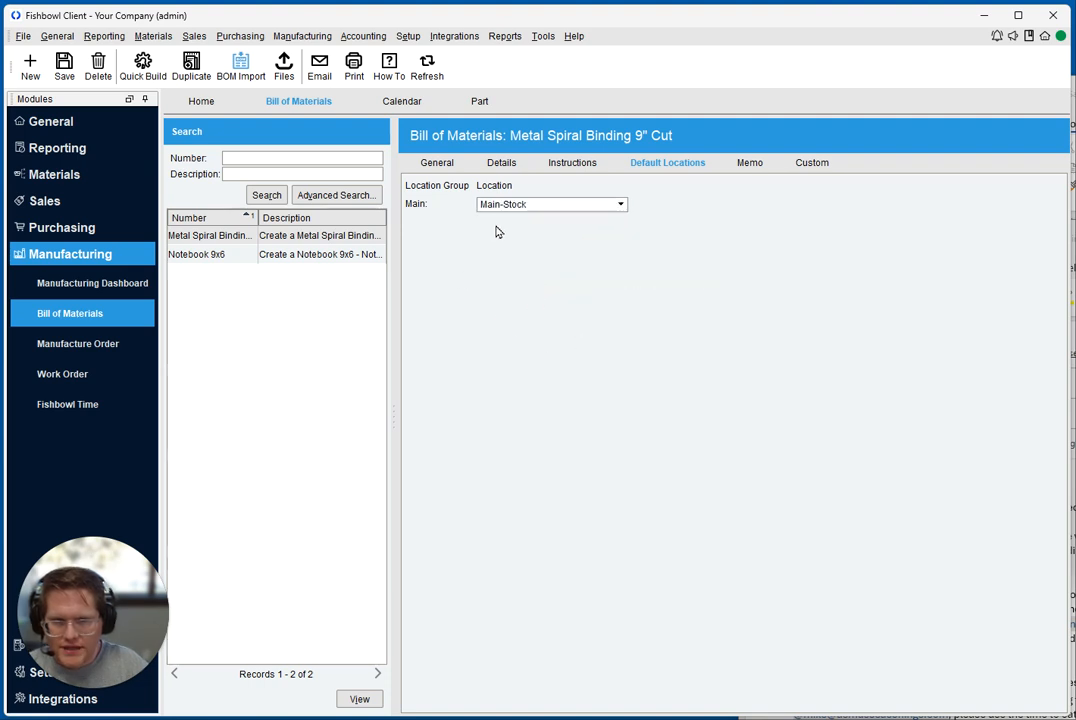
Switch to the Excel sheet and enter Stock as the DL-Main value of BOM row 3
key("alt+Tab")
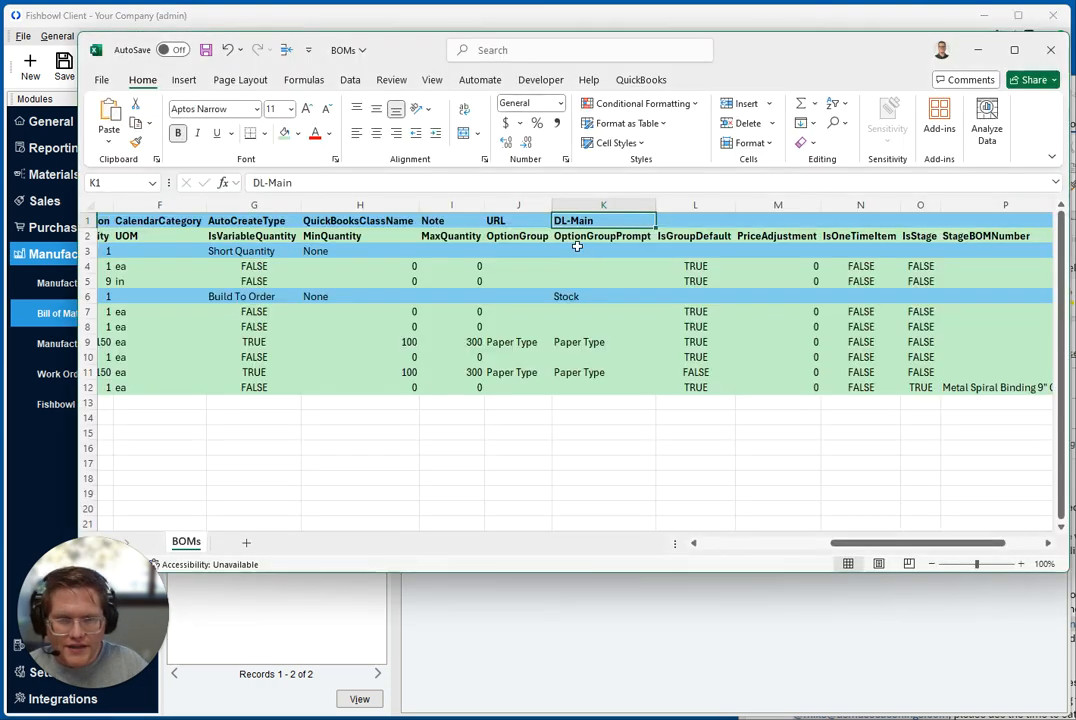
left_click(585, 252)
type("Stock")
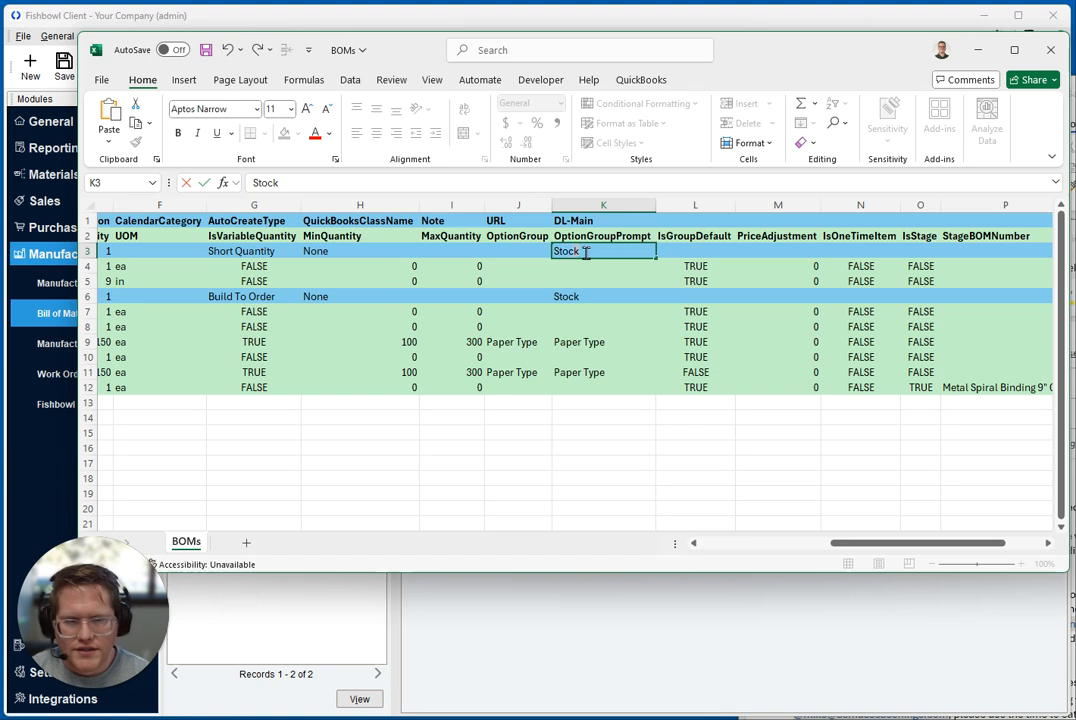
key("Return")
left_click(578, 250)
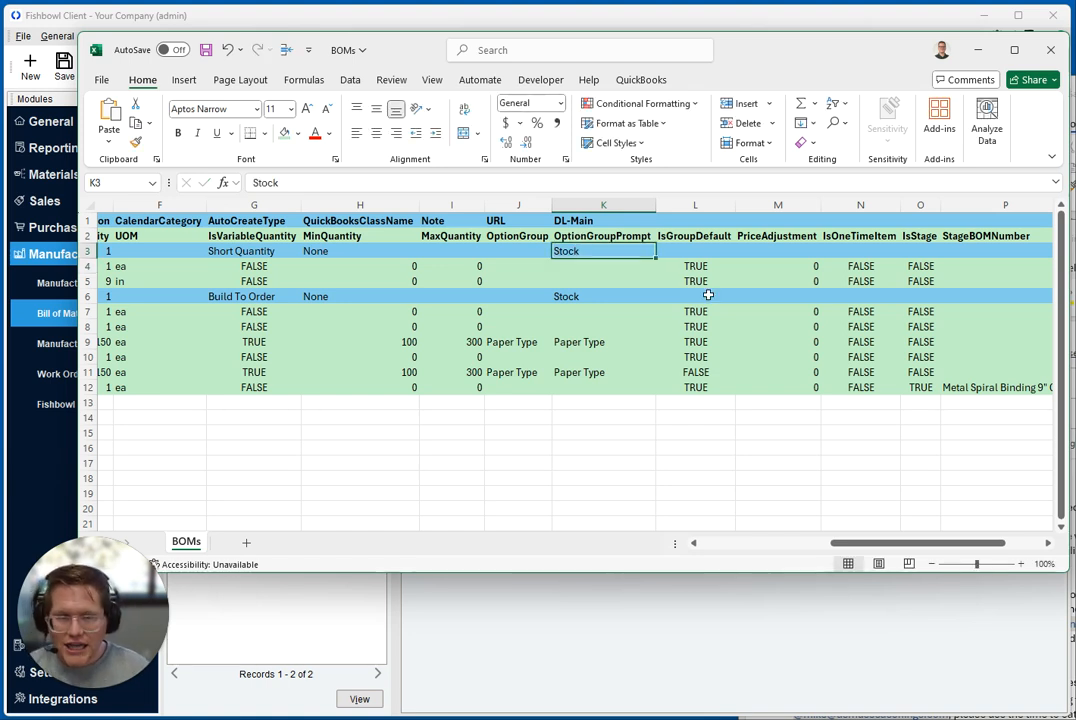
Add the example column headers DL-Second and DL-Third after DL-Main in the blue BOM header row
left_click(689, 236)
left_click(687, 221)
type("DL")
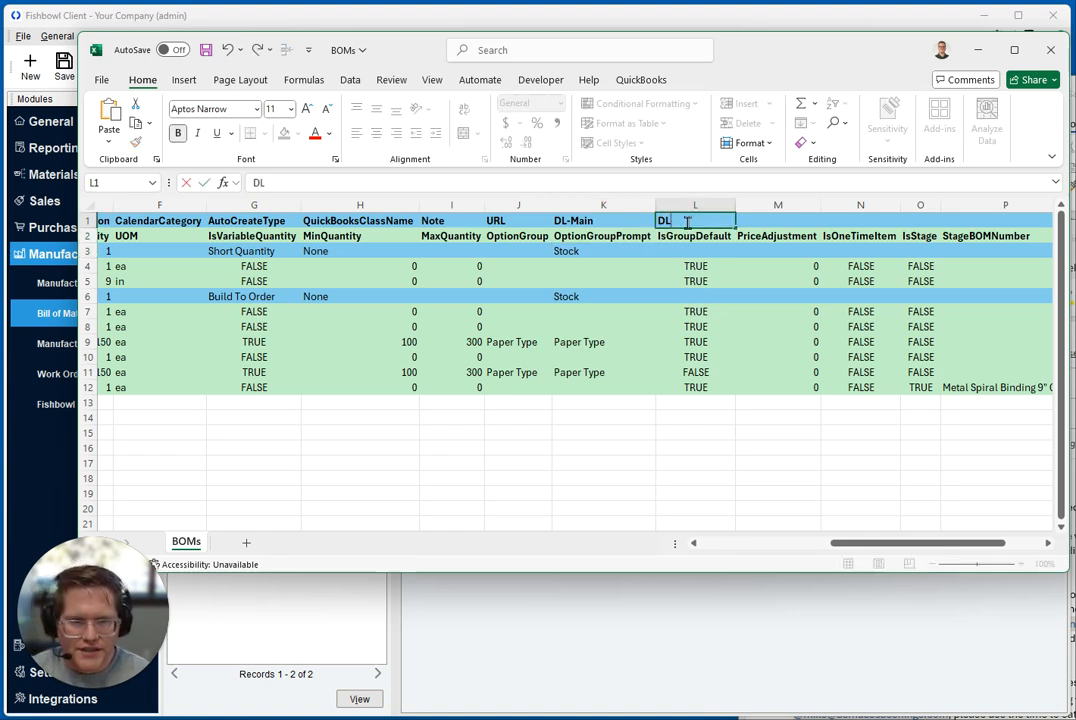
type("-SEc")
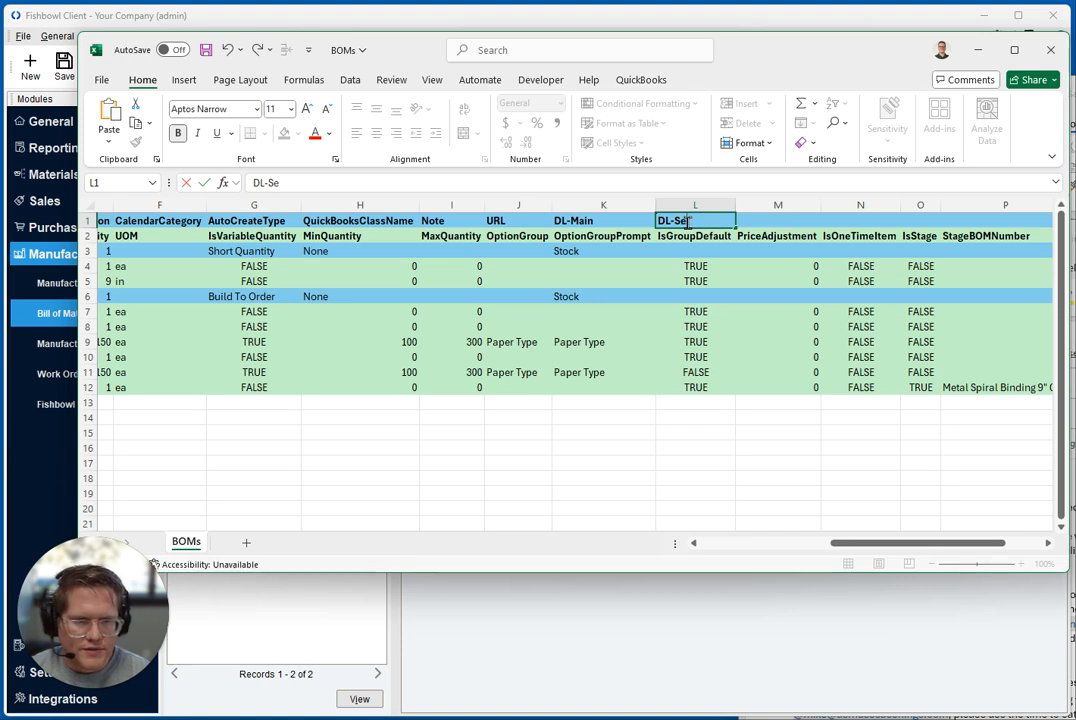
type("ond")
key("Tab")
type("DL-")
type("Thrid")
key("BackSpace")
key("BackSpace")
key("BackSpace")
type("ird")
key("Return")
Enter Stock as the DL-Second value of BOM row 3
key("Return")
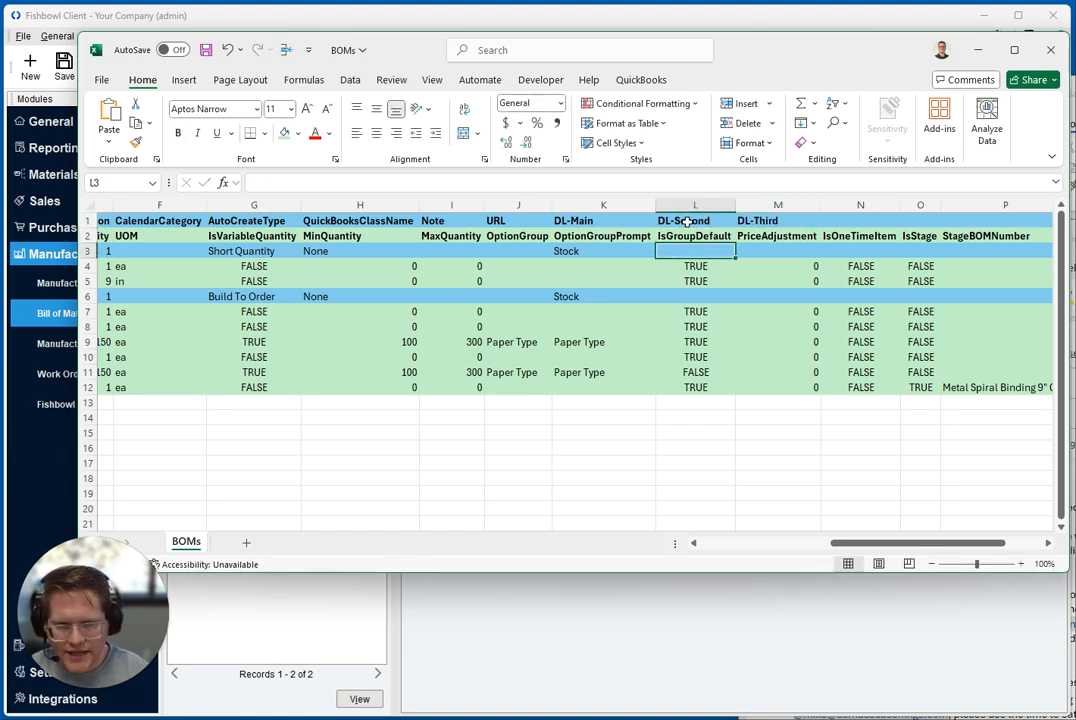
type("S")
key("Return")
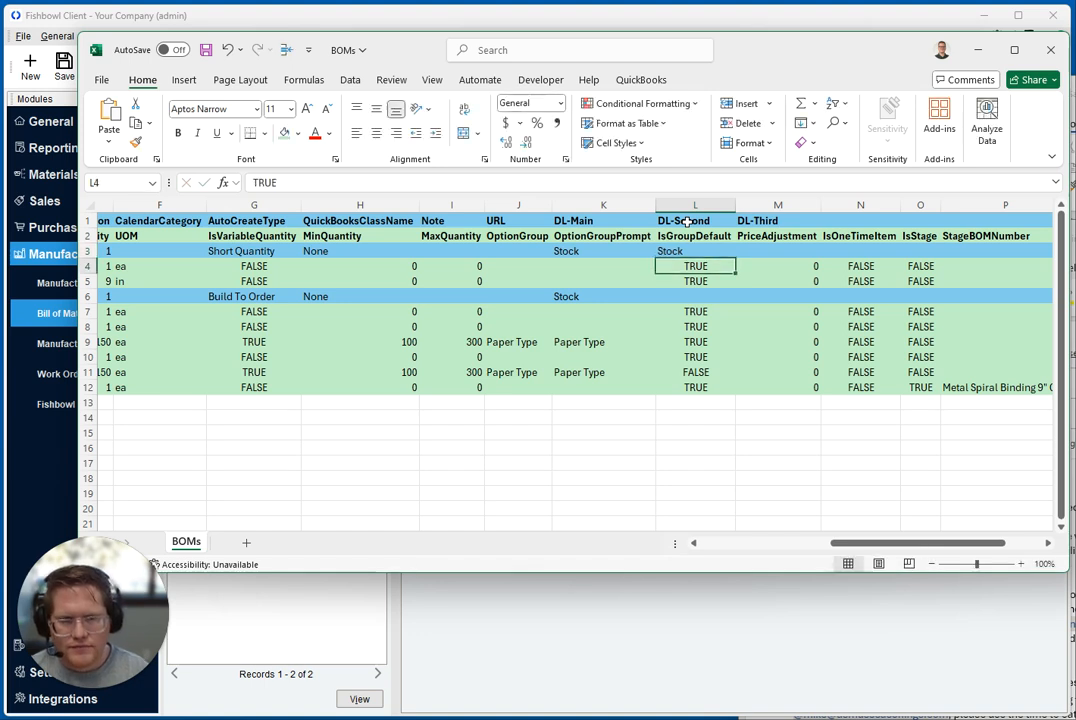
key("Up")
key("Right")
key("Right")
key("Left")
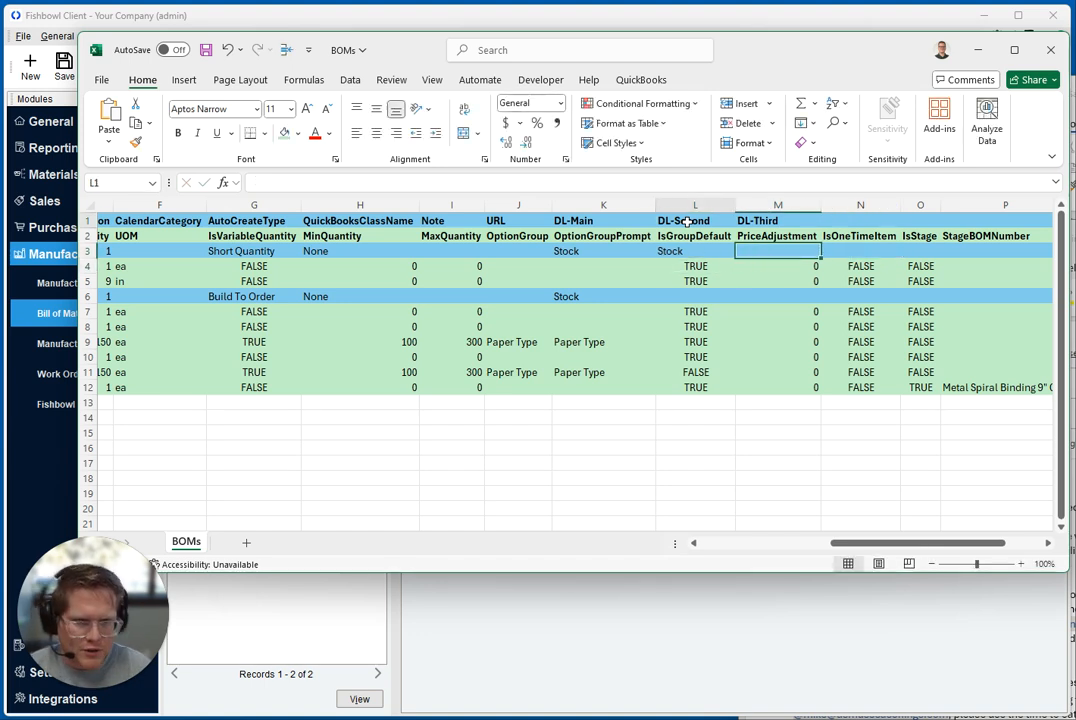
Clear the example DL-Second and DL-Third headers and the Stock entry under DL-Second in row 3
left_click_drag(686, 221, 747, 221)
left_click(703, 251, "ctrl")
key("Delete")
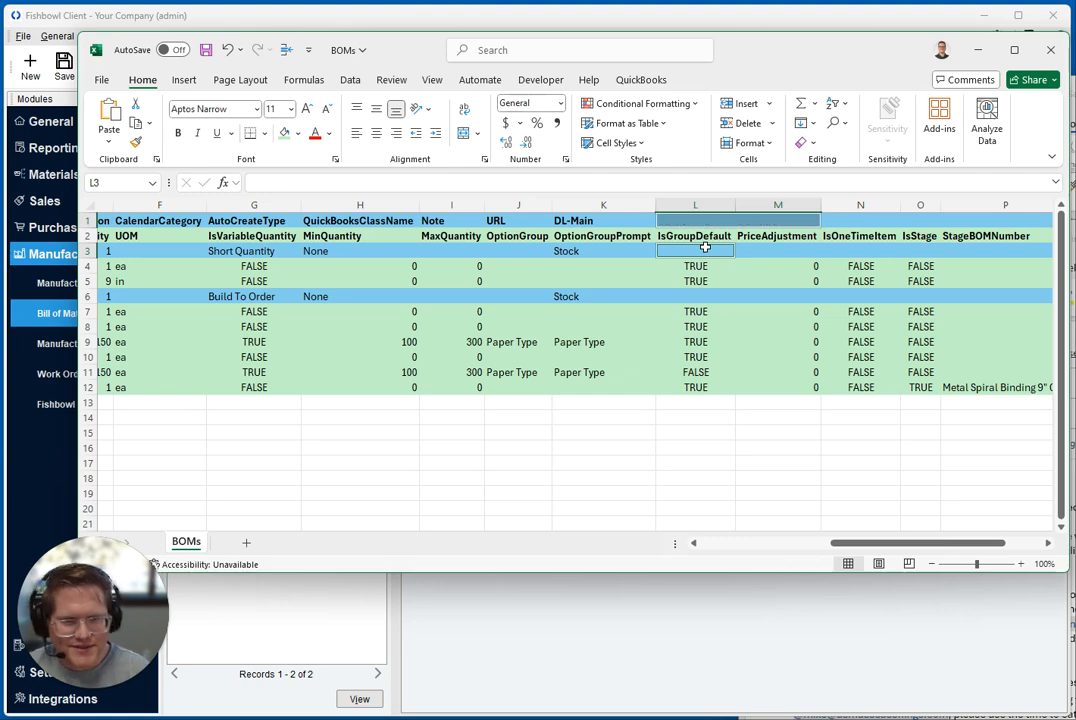
Compare the Description of item row 4 in Excel with the description of the finished good in the Fishbowl bill of materials
left_click_drag(862, 545, 540, 541)
left_click(87, 236)
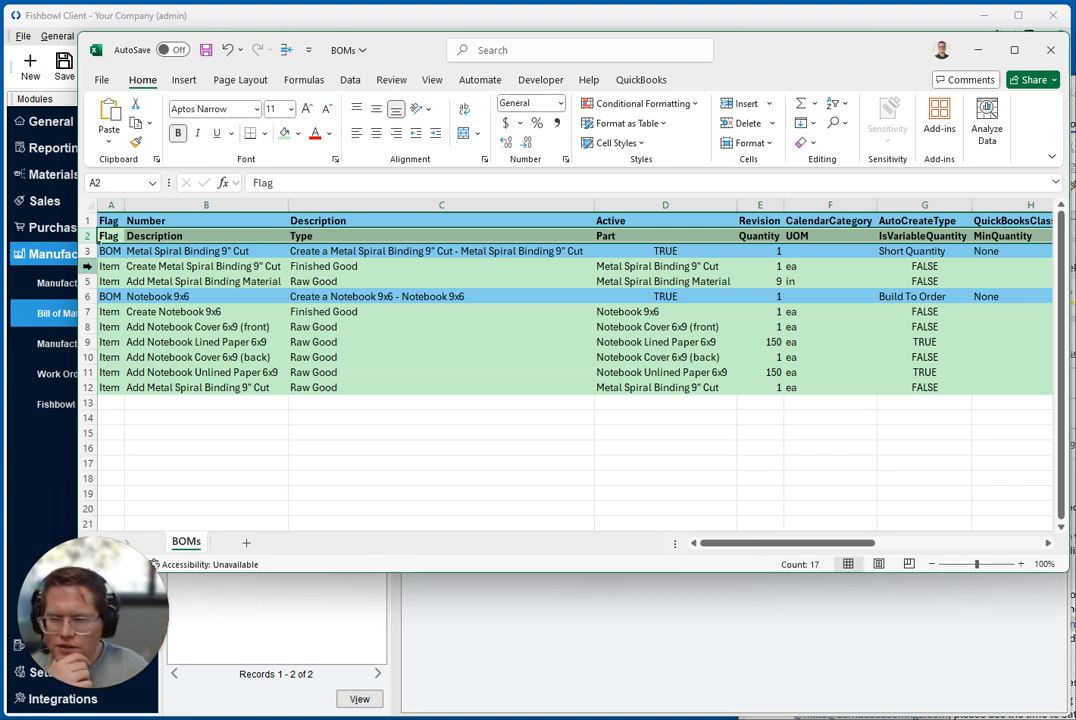
left_click(87, 266)
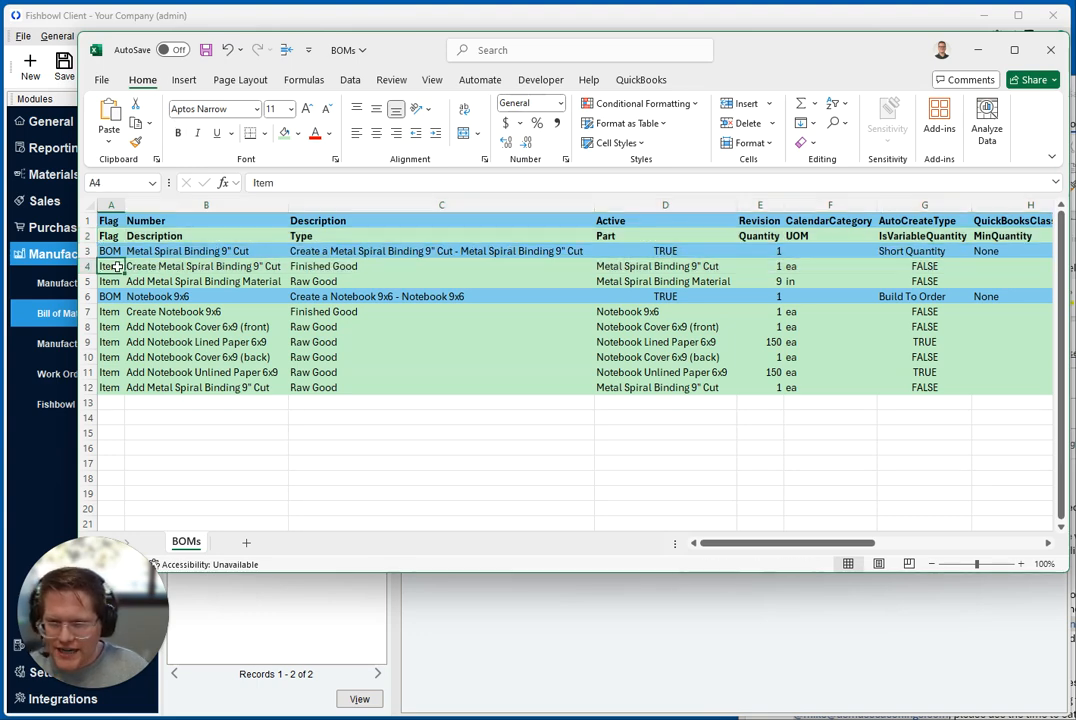
left_click(146, 266)
key("alt+Tab")
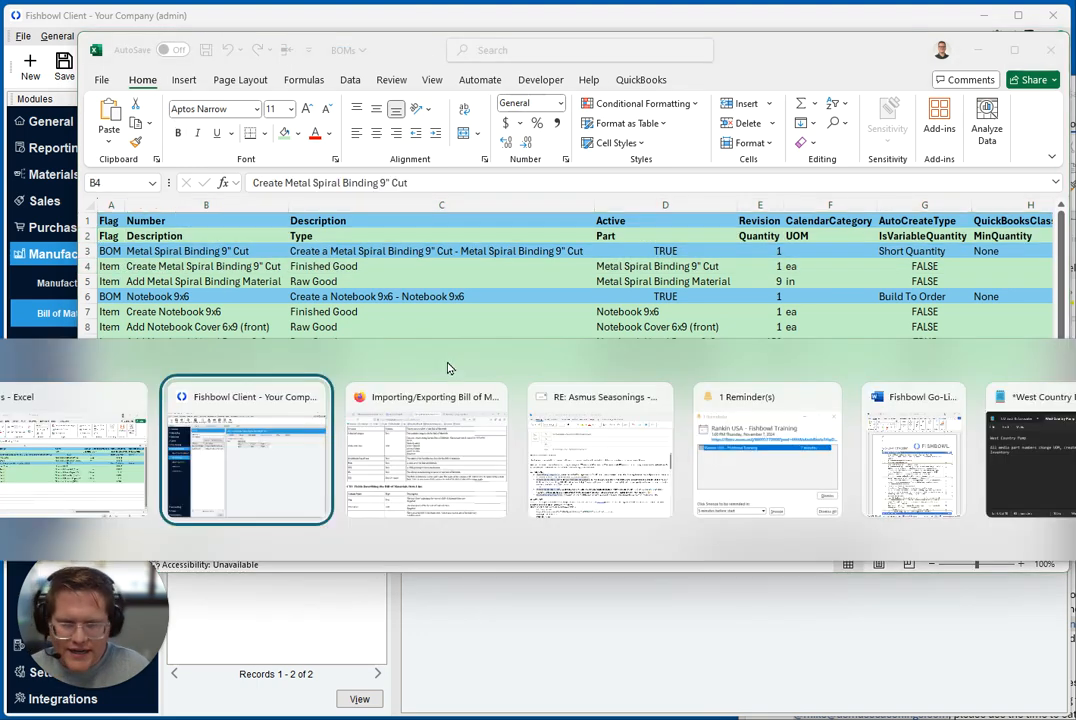
left_click(412, 162)
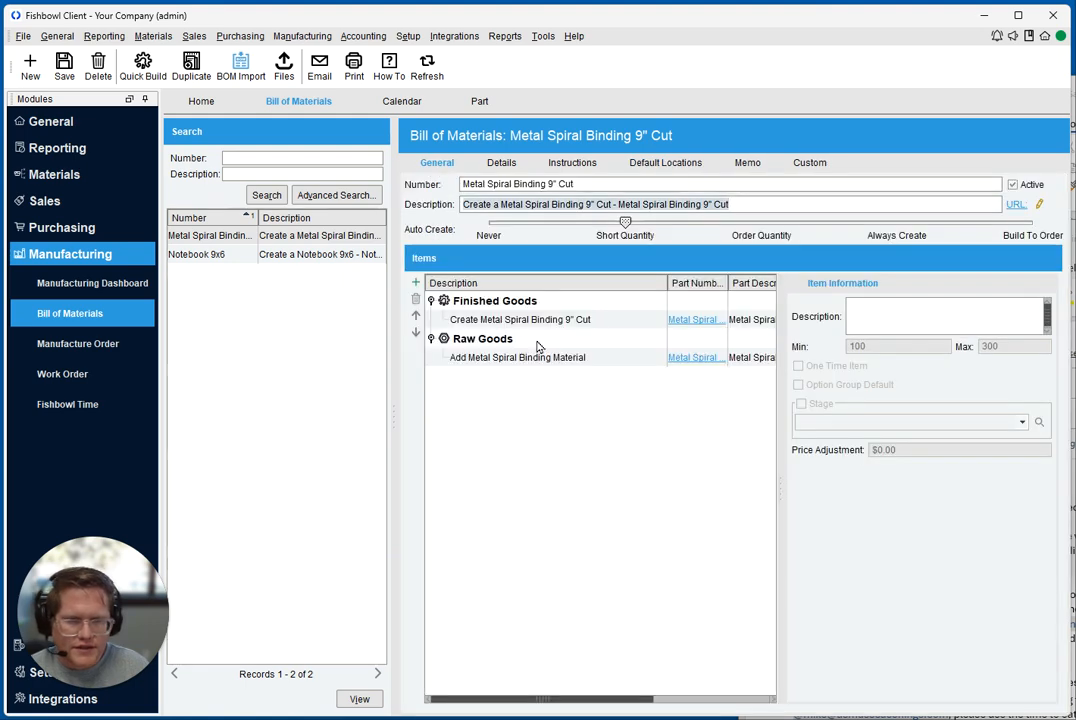
left_click(545, 319)
left_click_drag(852, 324, 1056, 331)
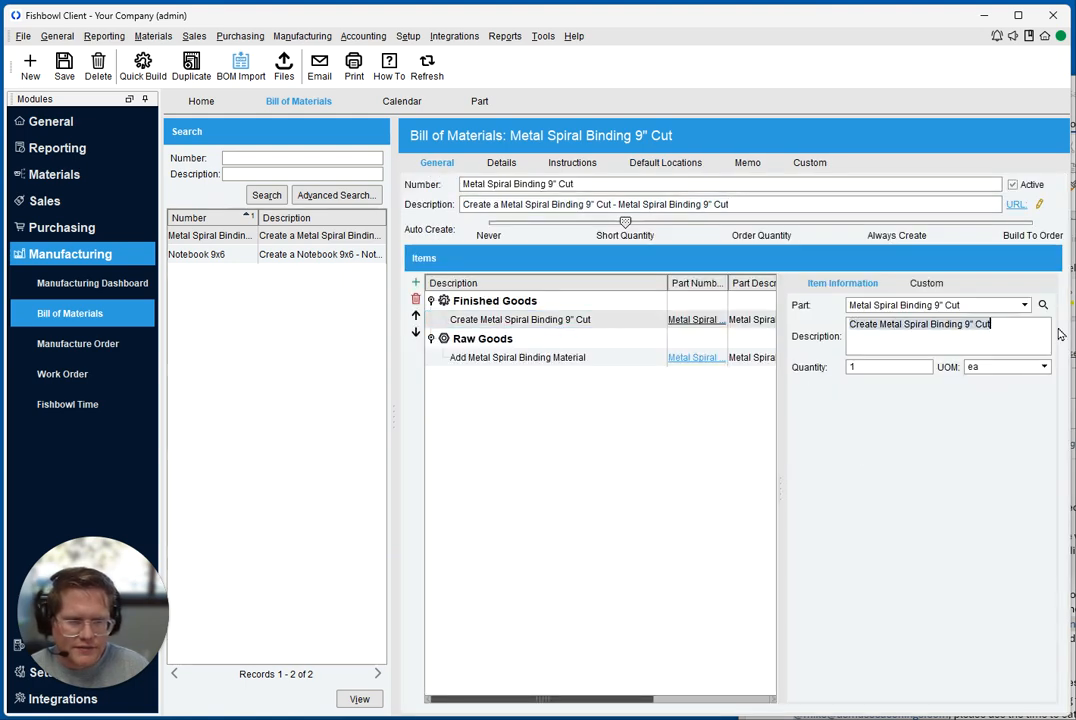
Match the Type value of item row 4 in Excel to the Finished Goods and Raw Goods groups in Fishbowl
key("alt+Tab")
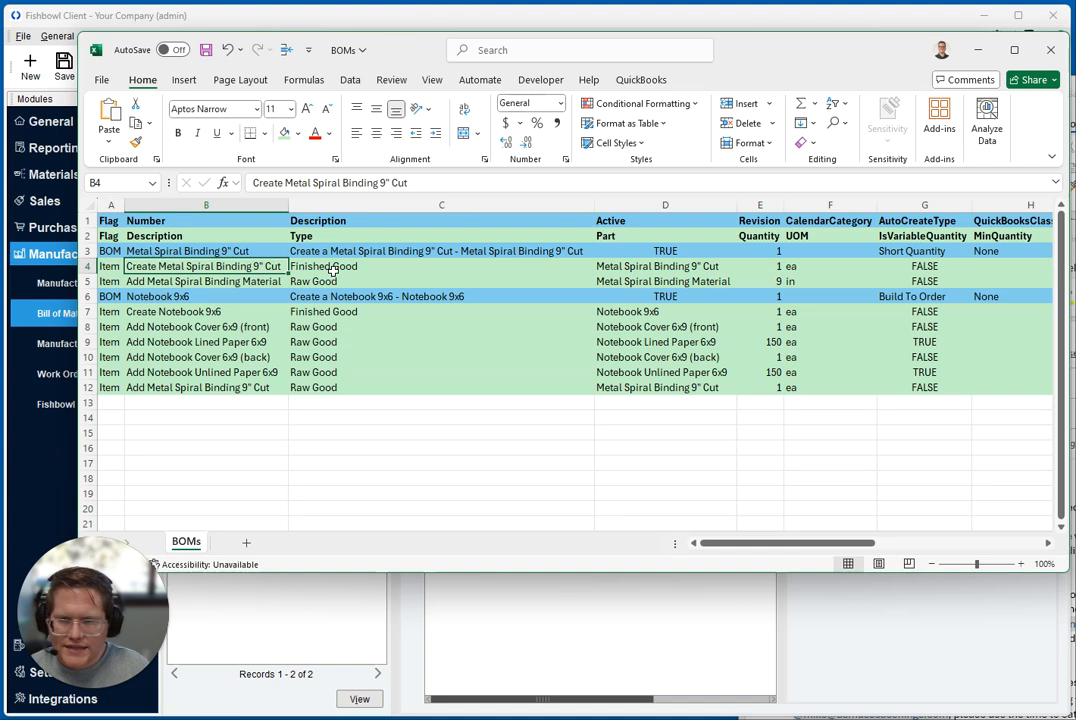
left_click(296, 267)
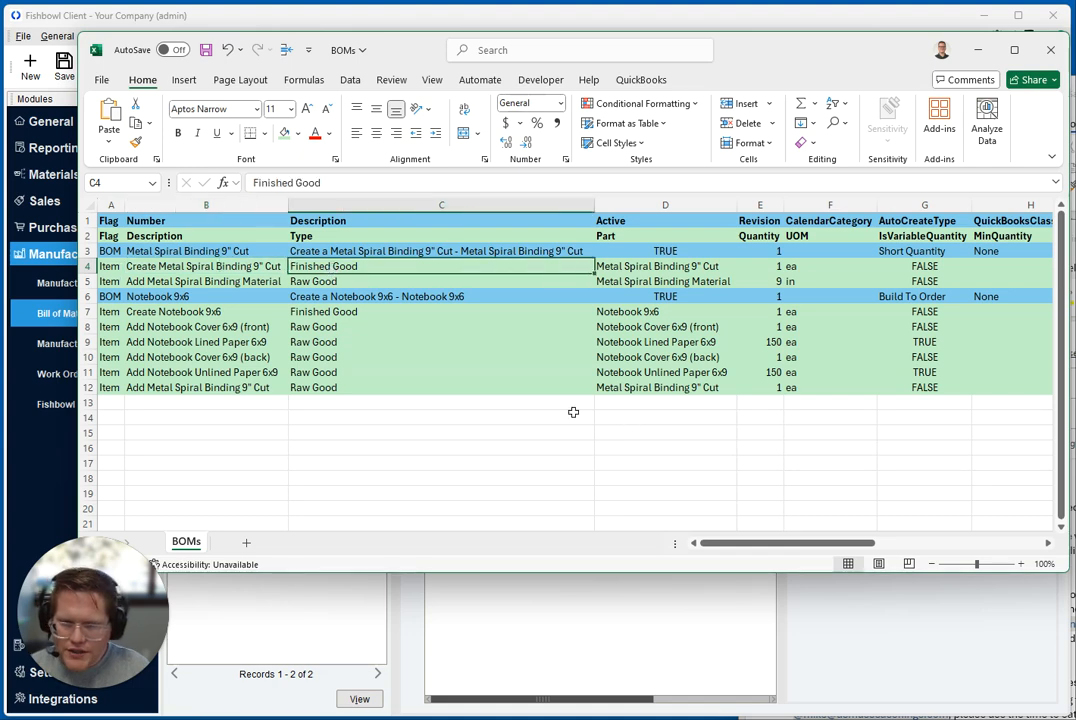
key("alt+Tab")
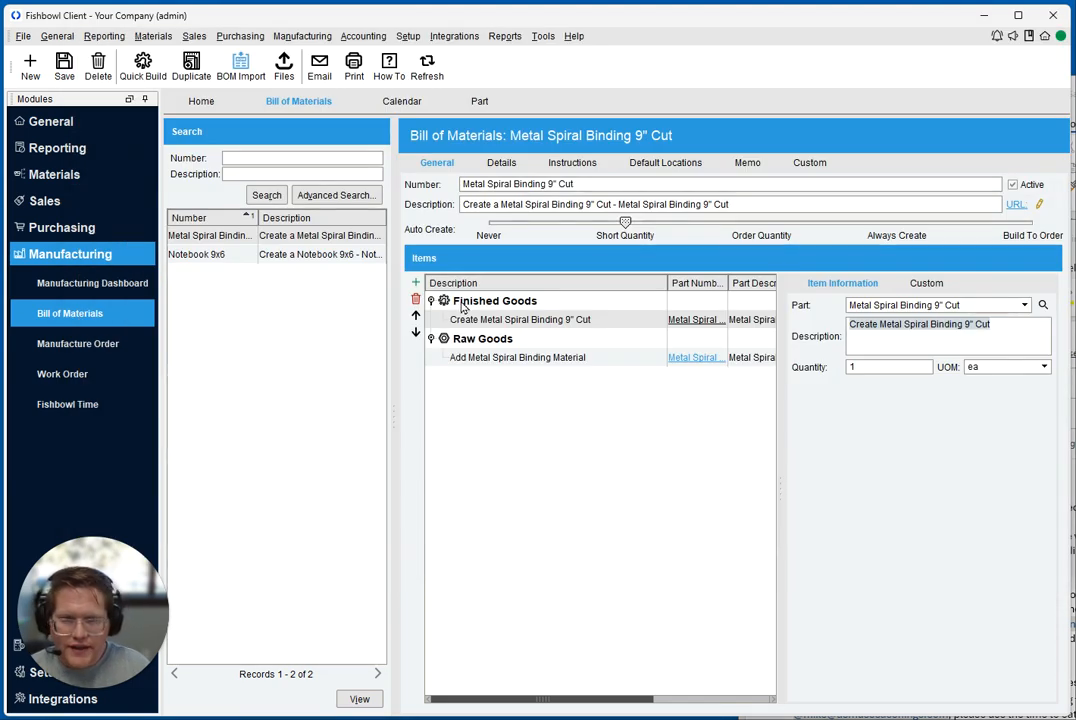
left_click(490, 301)
left_click(487, 340)
Match the Part column value of item row 4 in Excel to the finished good's Part field in Fishbowl
key("alt+Tab")
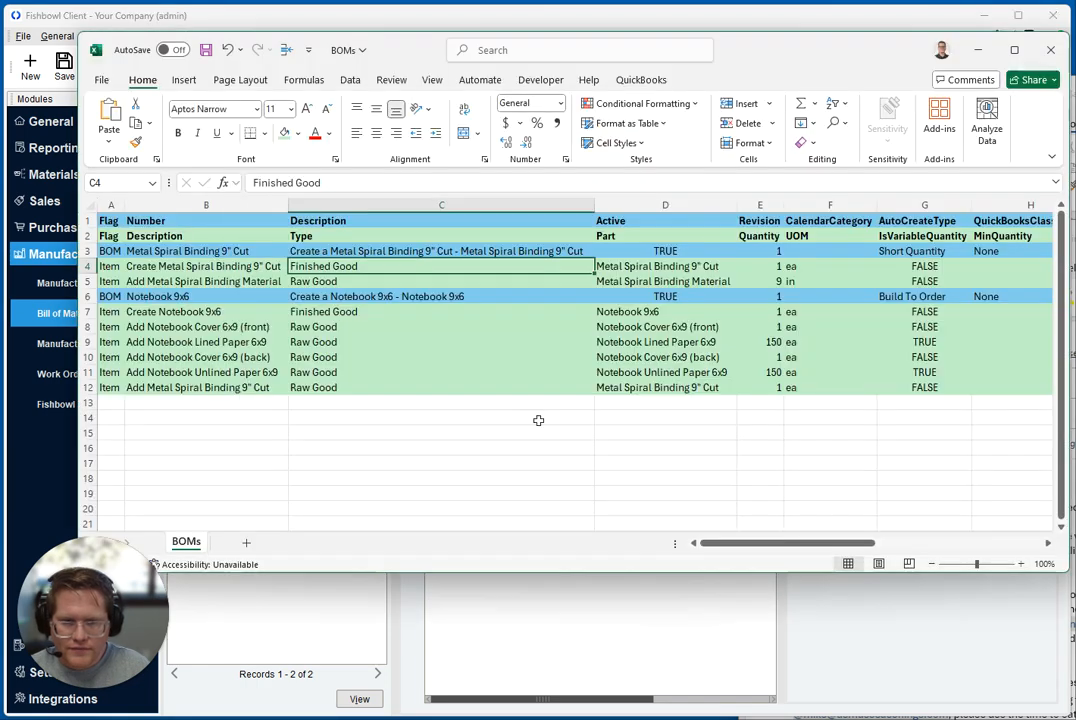
left_click(629, 235)
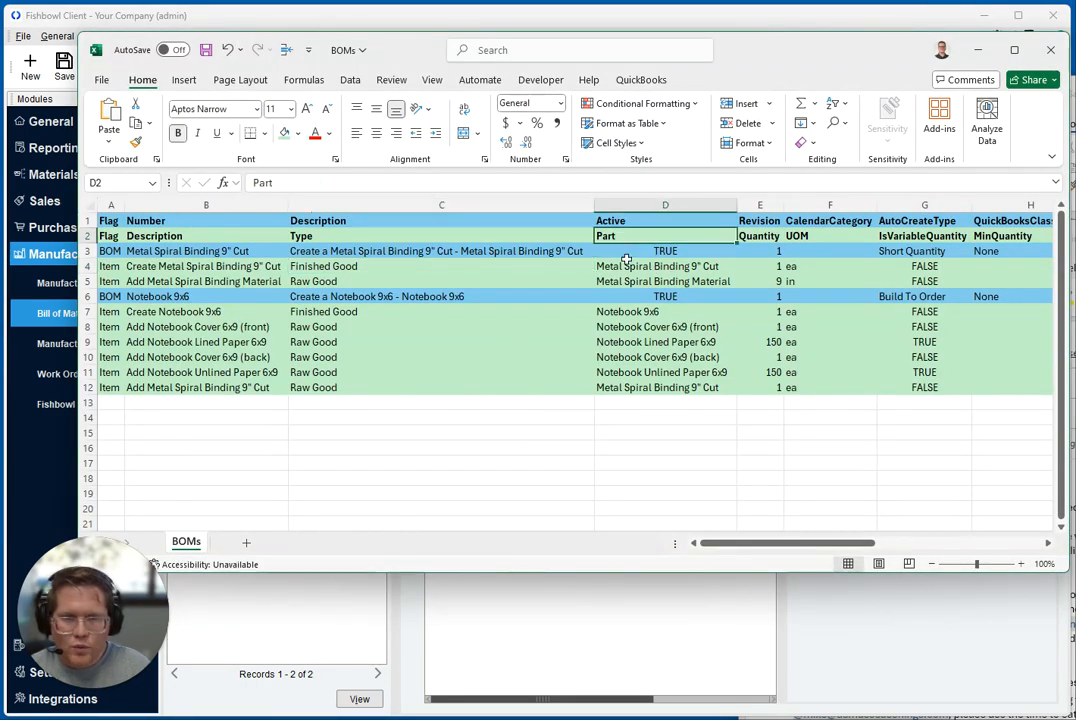
left_click(630, 266)
key("alt+Tab")
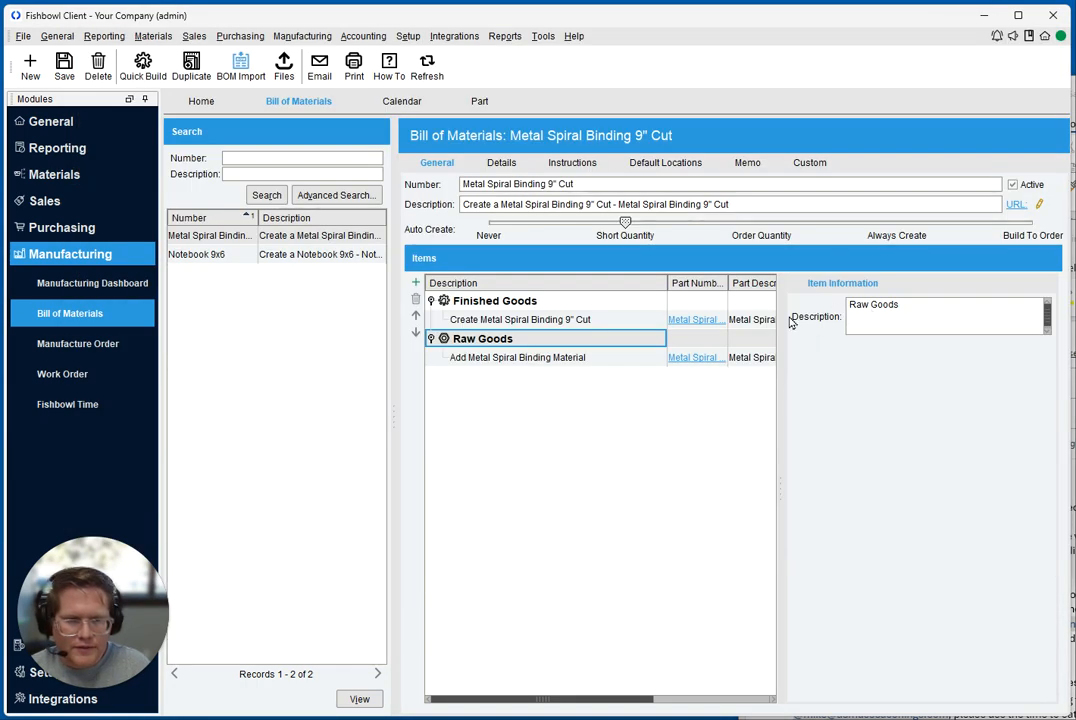
left_click(490, 319)
left_click(980, 306)
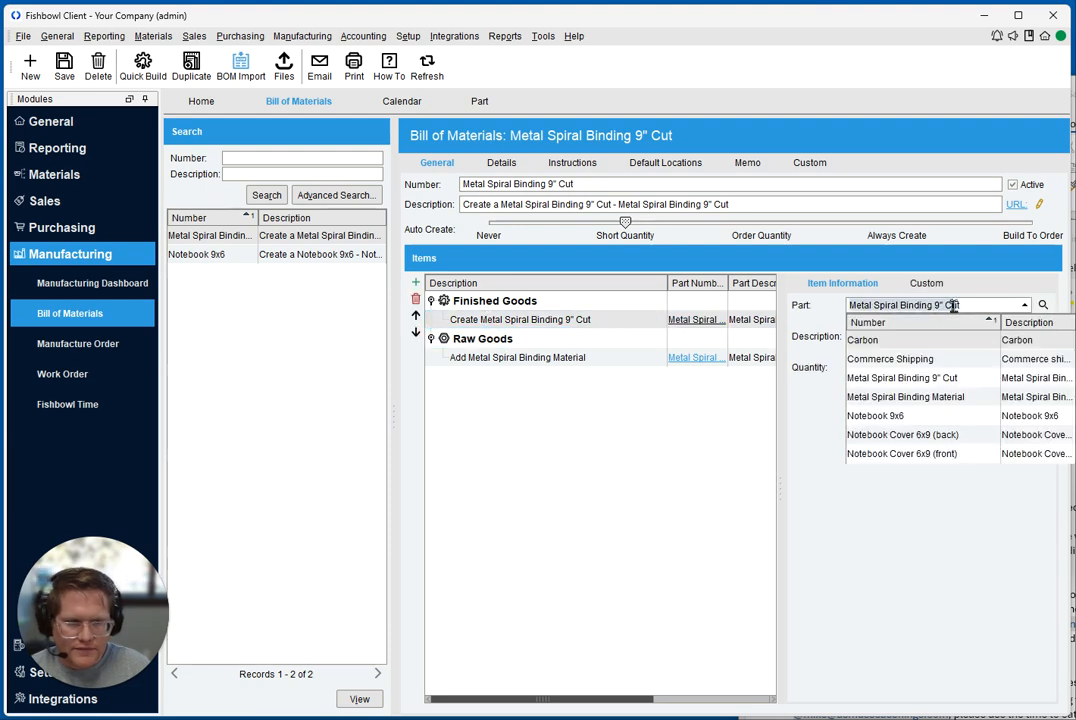
Compare the Quantity and UOM of item row 4 in Excel with the finished good's Quantity and UOM fields in Fishbowl
key("alt+Tab")
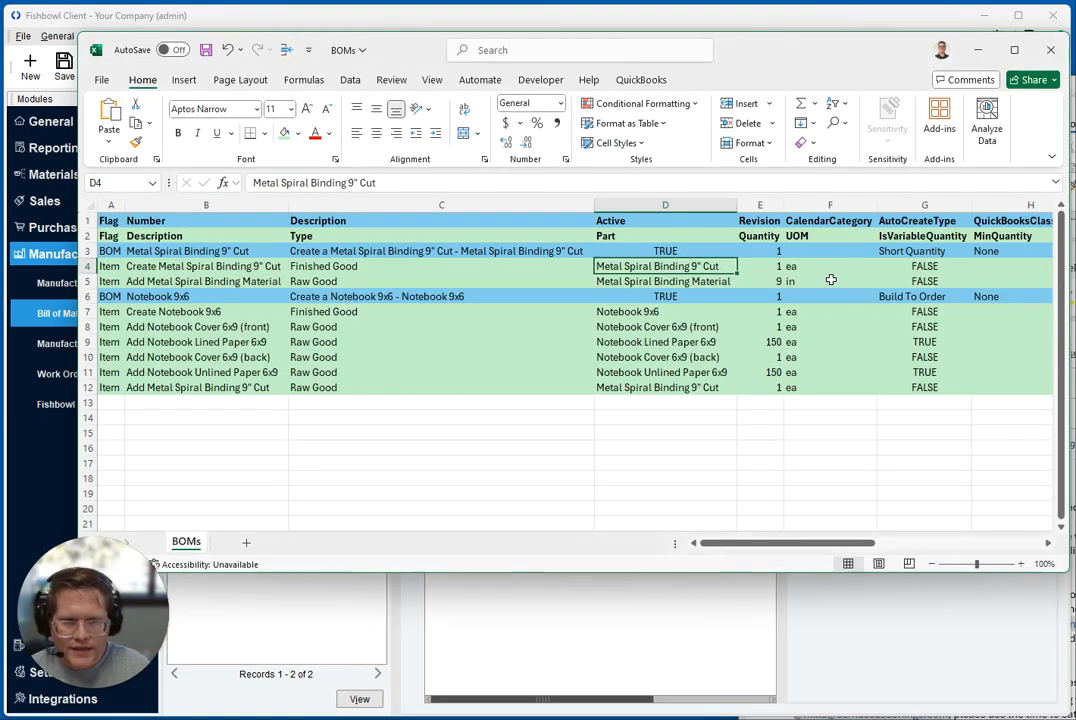
left_click(778, 266)
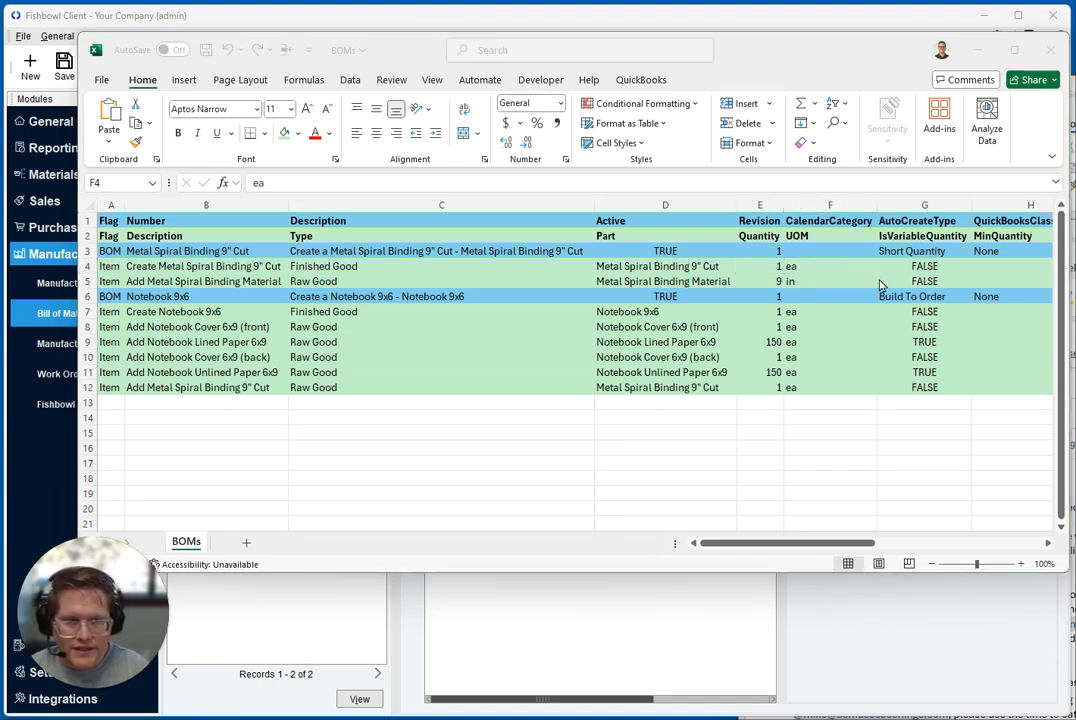
key("alt+Tab")
left_click(1014, 362)
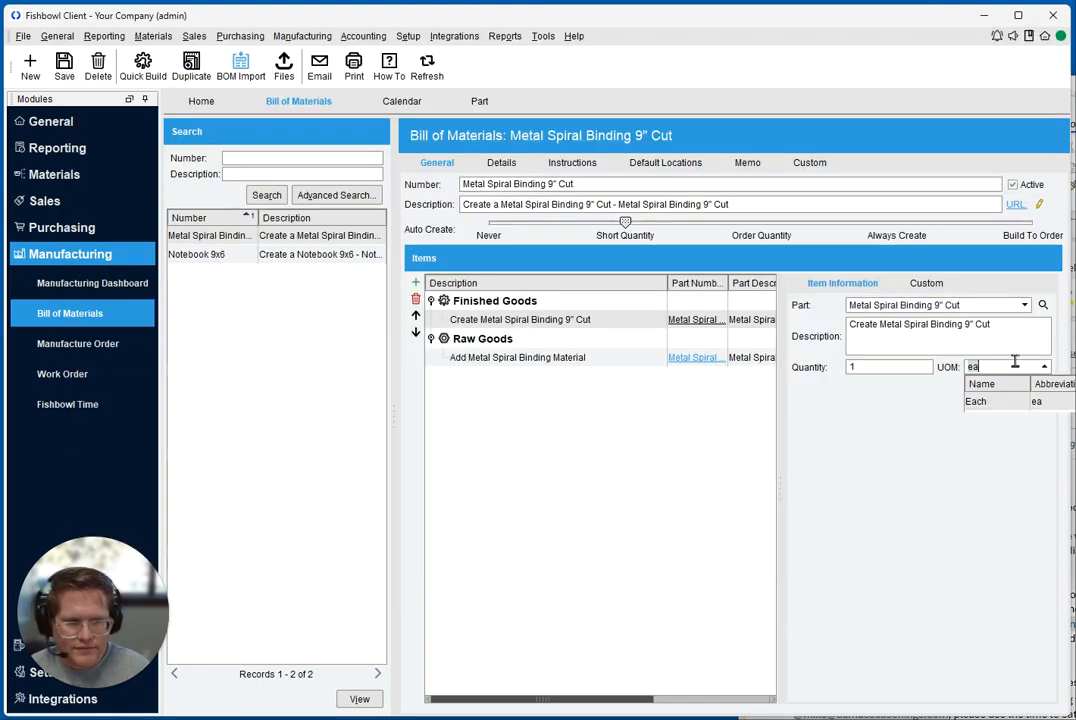
Check IsVariableQuantity for item row 4 in Excel against the Create Metal Spiral Binding 9" Cut item's information in Fishbowl
key("alt+Tab")
key("Right")
left_click_drag(726, 543, 861, 543)
left_click(232, 266)
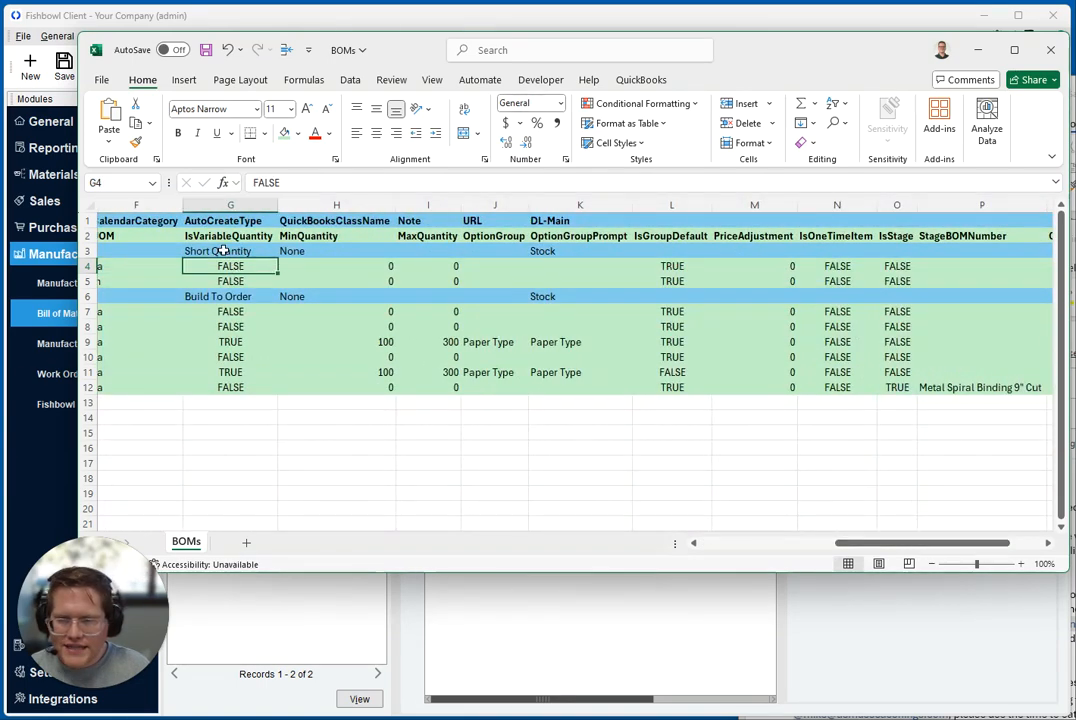
left_click(230, 236)
left_click(228, 265, "ctrl")
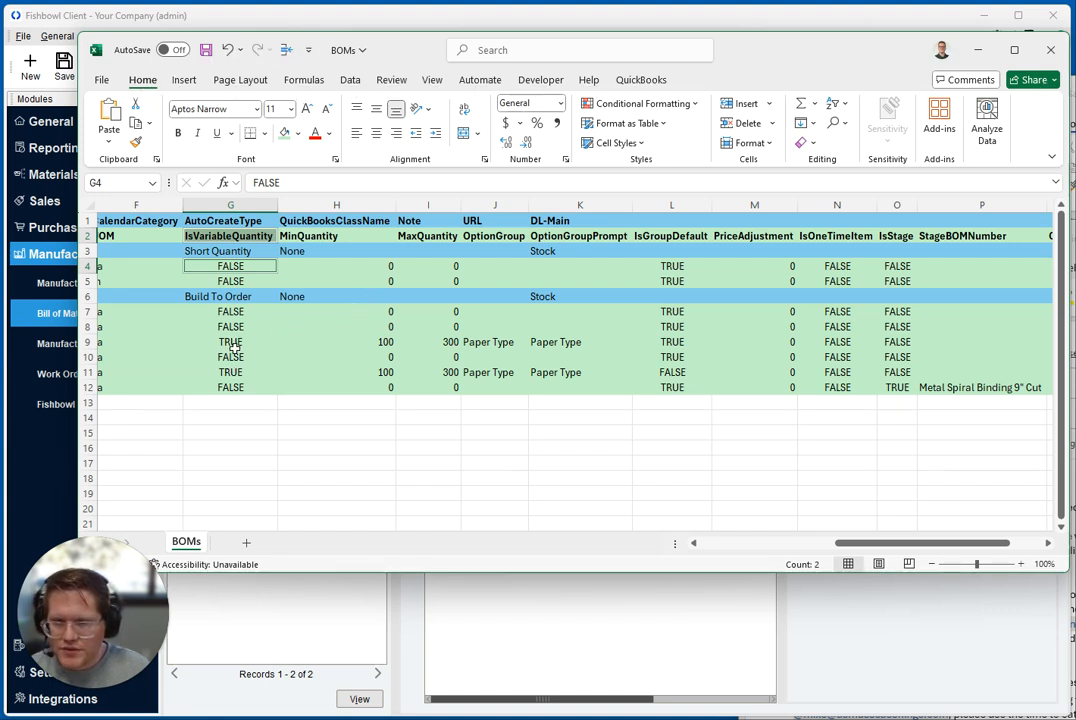
key("alt+Tab")
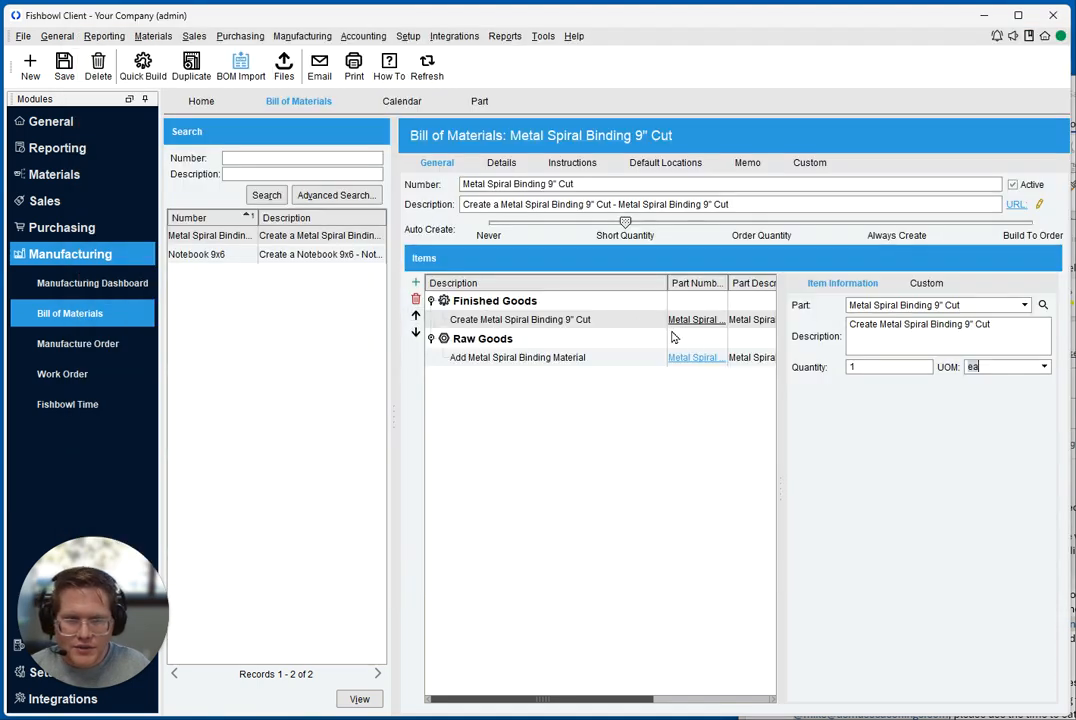
left_click(480, 320)
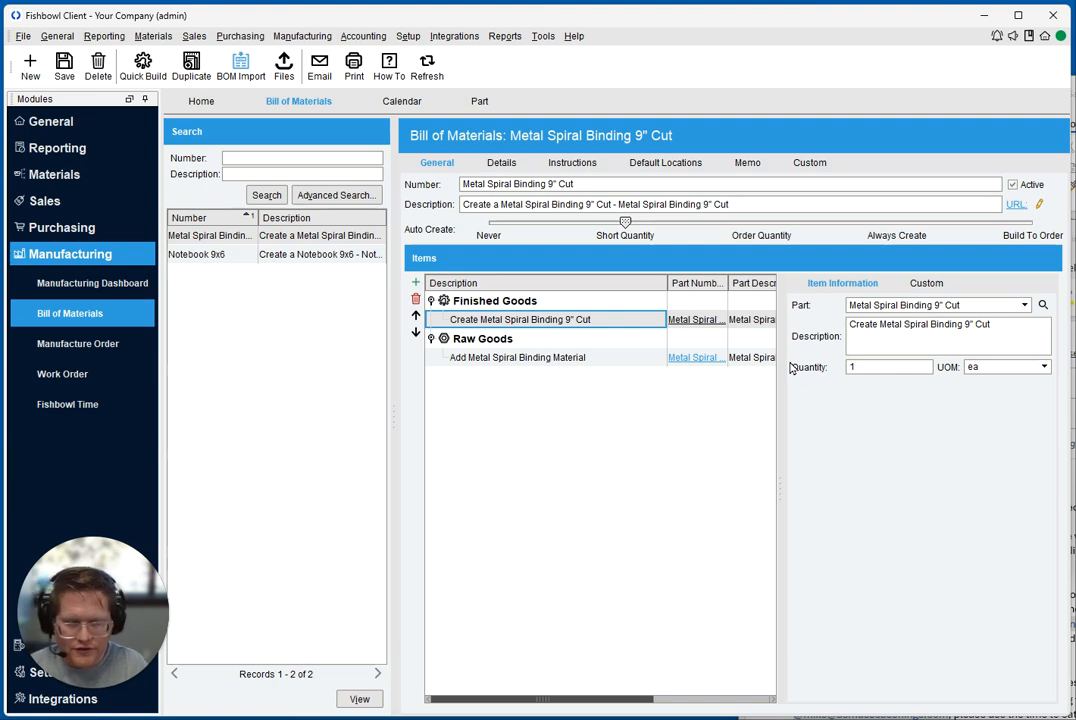
Return to the Excel sheet and check the IsVariableQuantity value of row 9 against the Notebook 9x6 item rows
key("alt+Tab")
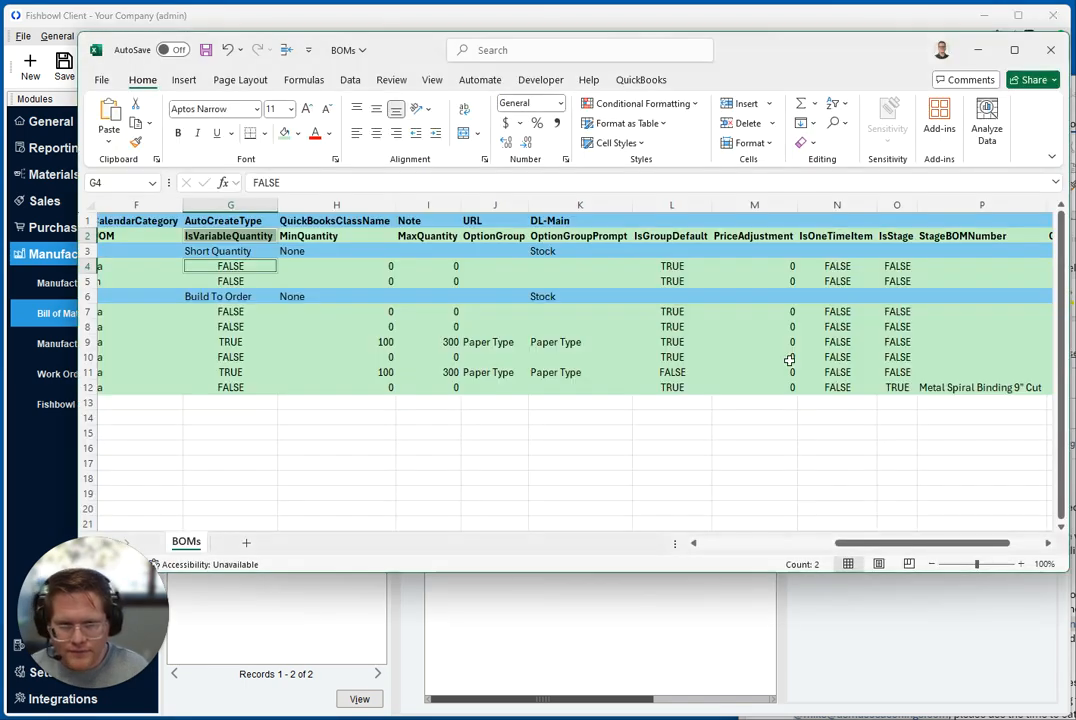
left_click(236, 238)
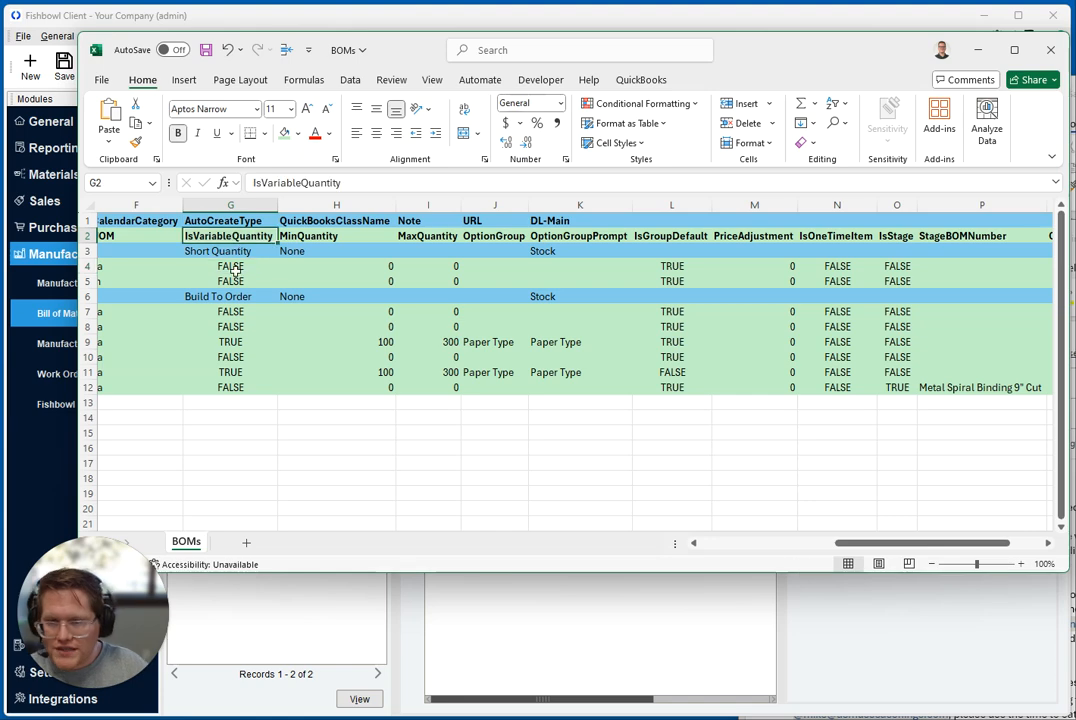
left_click(229, 341)
left_click_drag(838, 543, 640, 547)
left_click(340, 327)
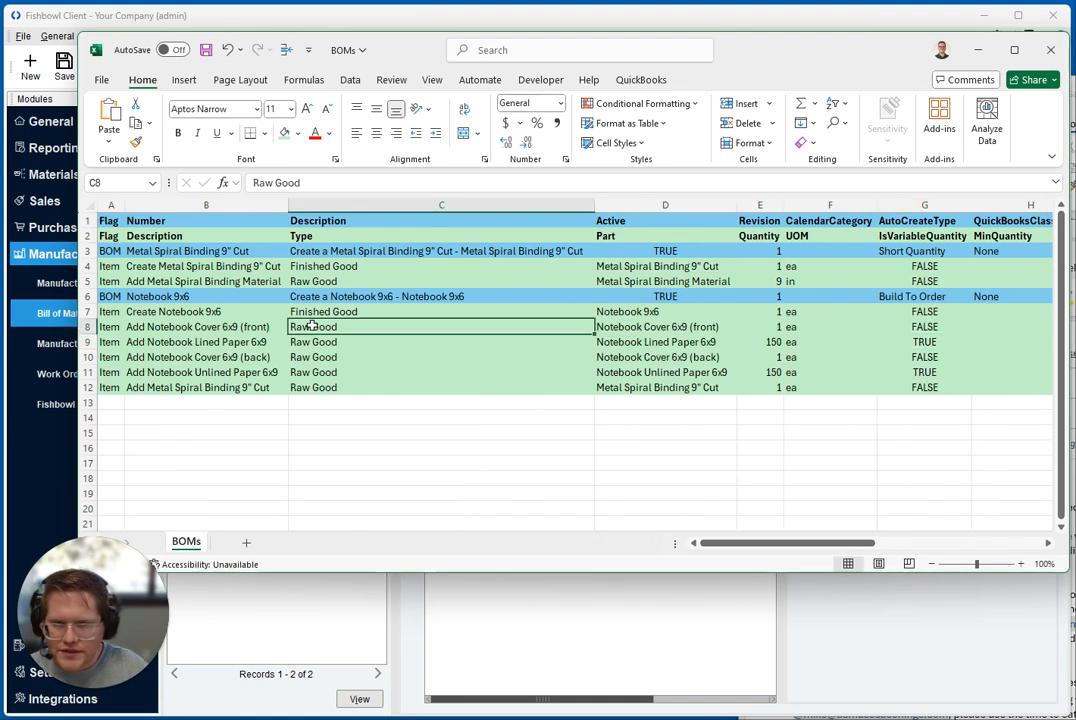
Freeze the panes at cell C3 to keep the two header rows and the first two columns in view
left_click(300, 236)
left_click(298, 251)
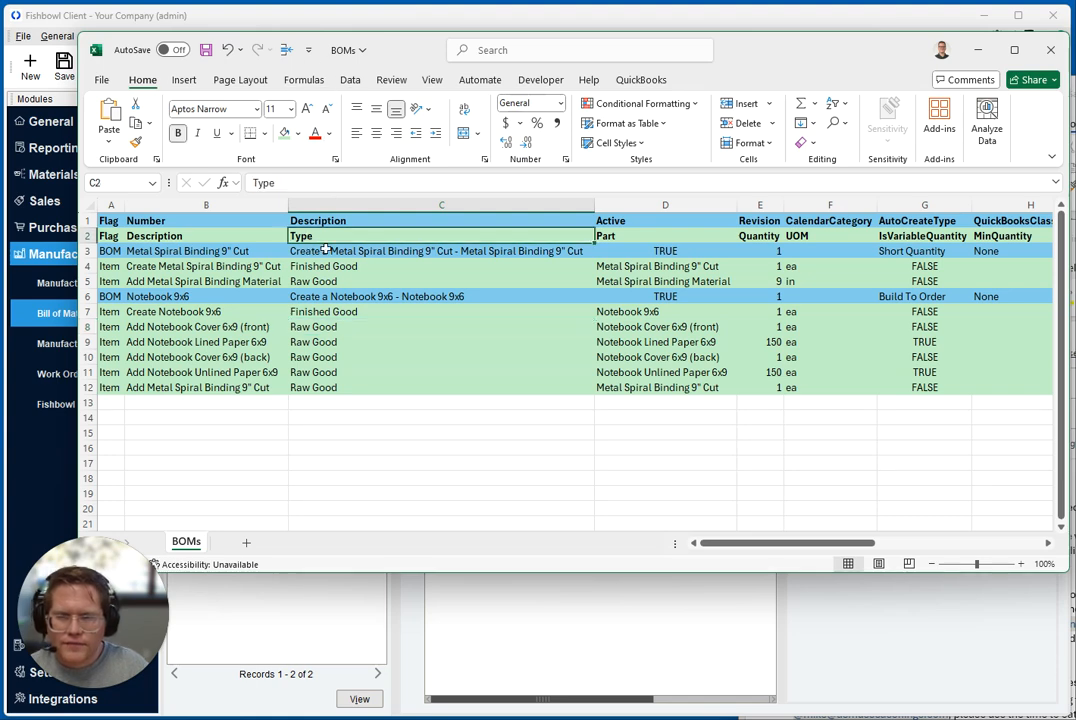
left_click(431, 80)
left_click(822, 143)
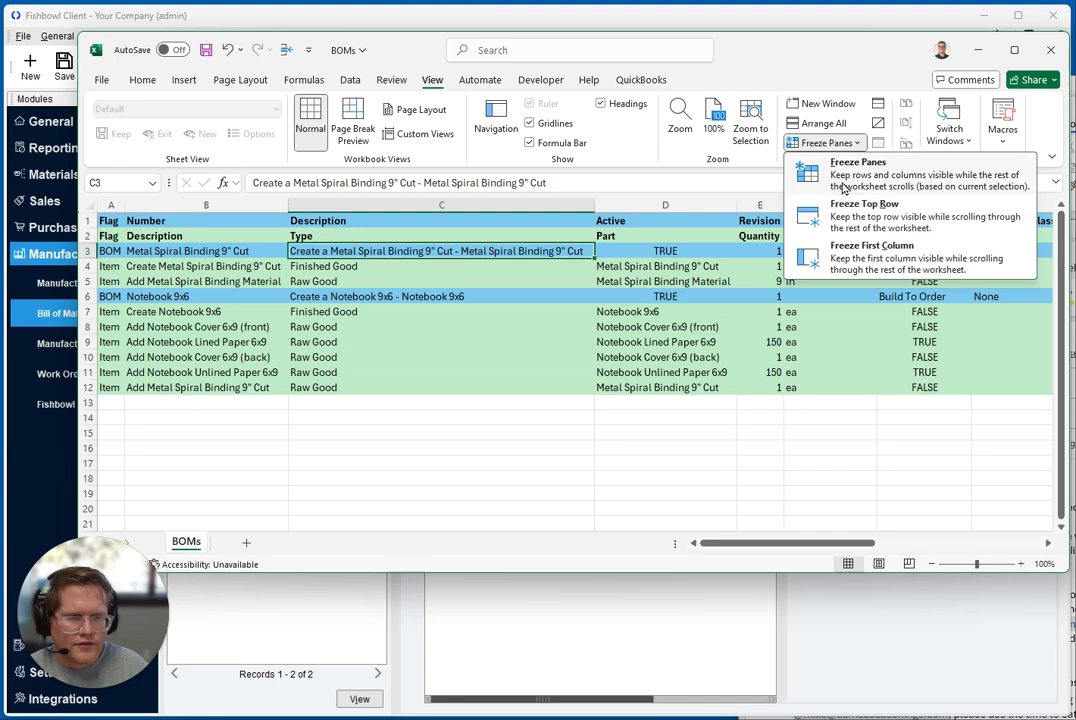
left_click(845, 161)
left_click(533, 372)
Select the IsVariableQuantity values and descriptions of the Notebook Lined Paper and Unlined Paper items in rows 9 and 11
left_click_drag(782, 545, 881, 546)
left_click(345, 341)
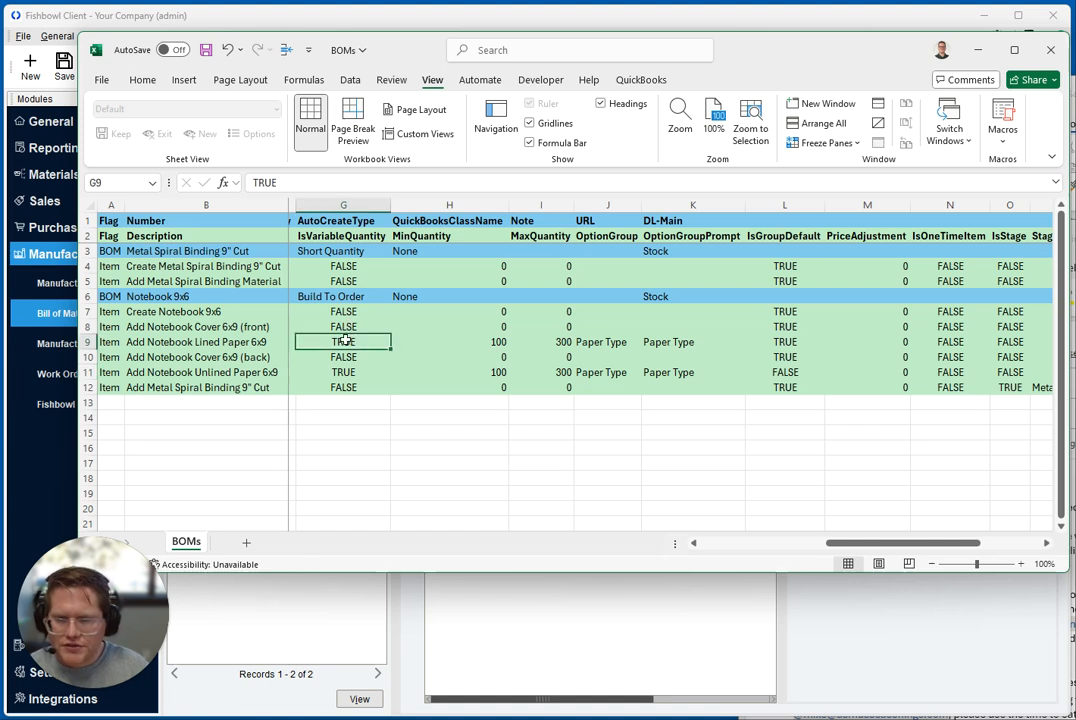
left_click(230, 341, "ctrl")
left_click(343, 372, "ctrl")
left_click(247, 374, "ctrl")
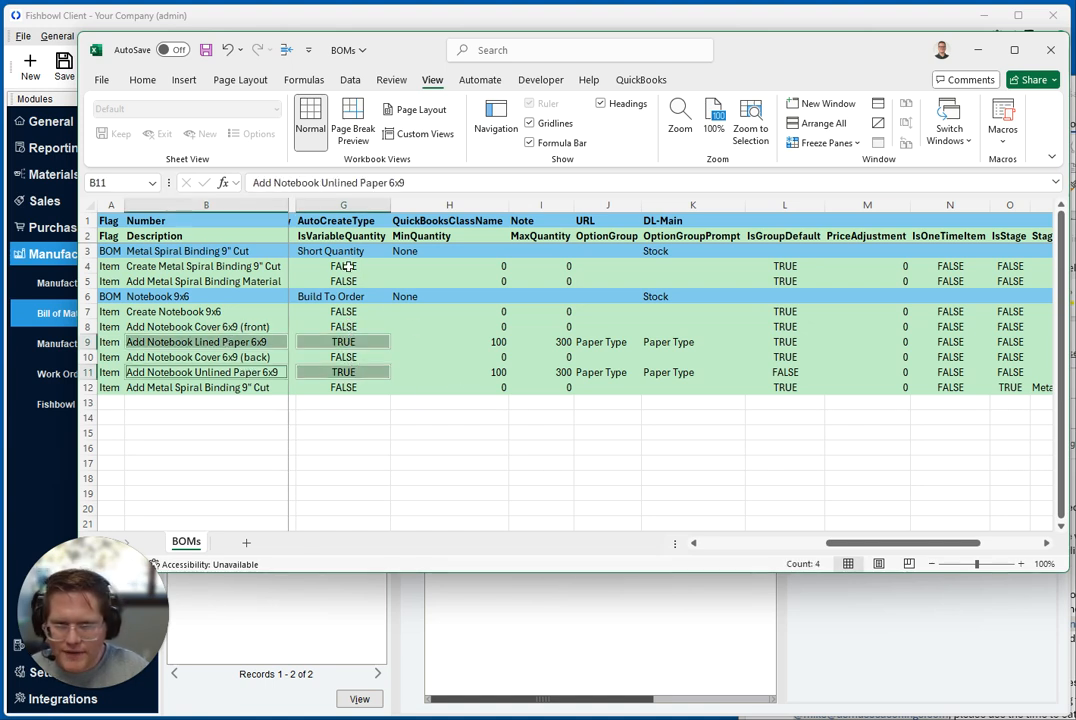
Add the MinQuantity and MaxQuantity values of rows 9 and 11 to the selection
left_click(470, 341, "ctrl")
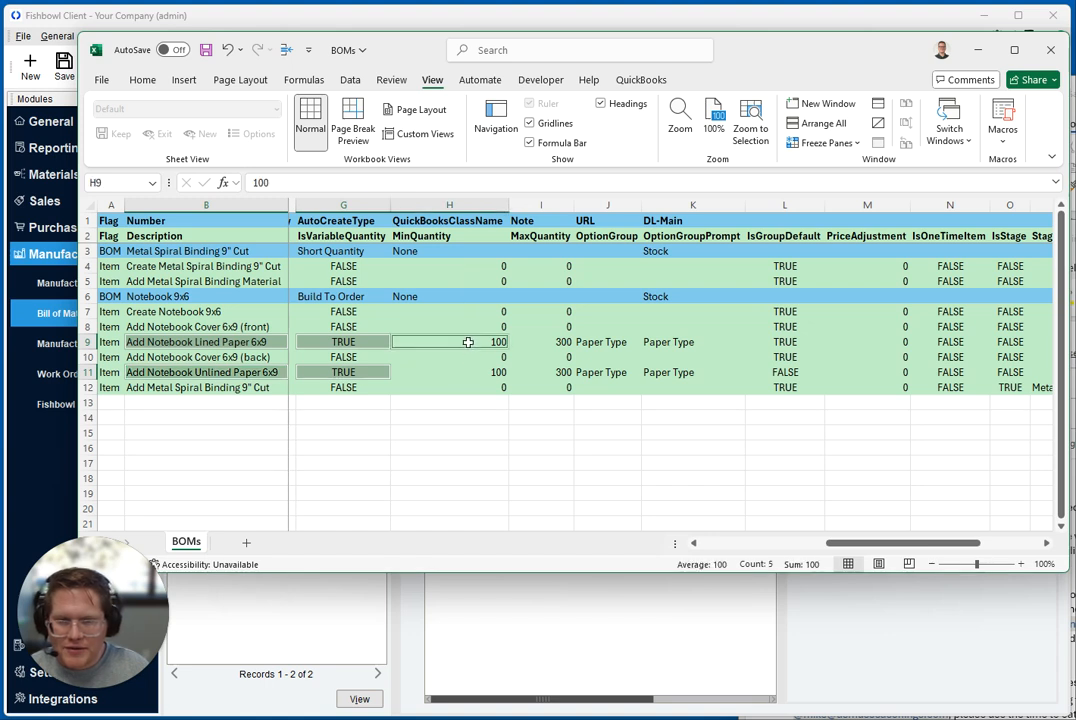
left_click(471, 374, "ctrl")
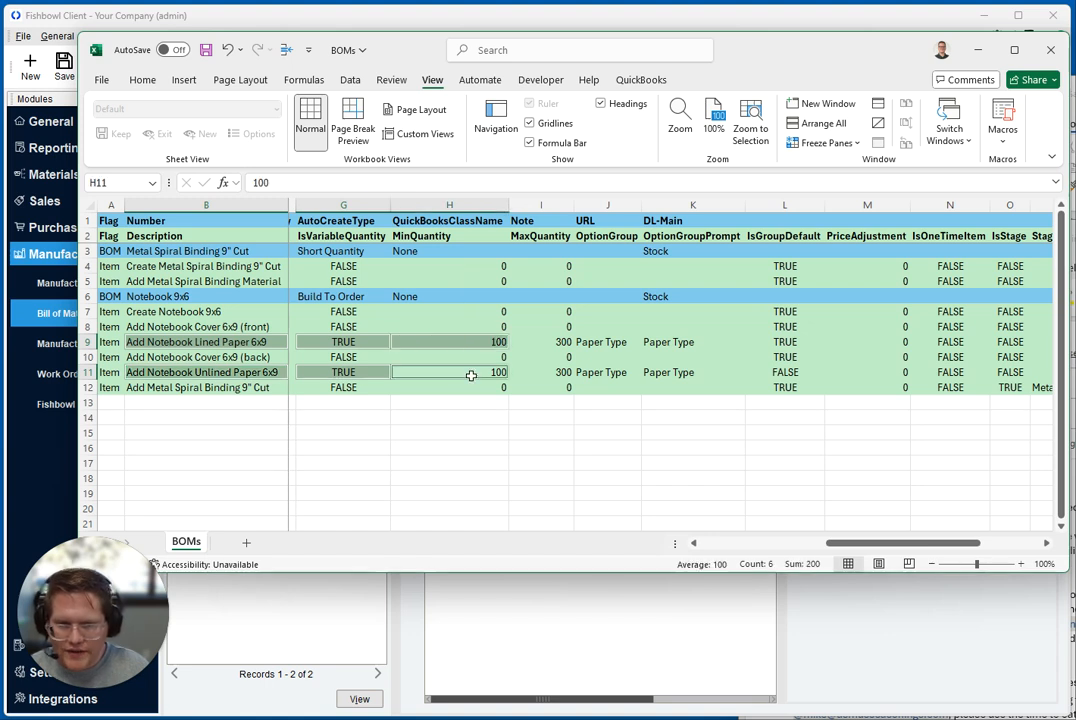
left_click(551, 342, "ctrl")
left_click(550, 374, "ctrl")
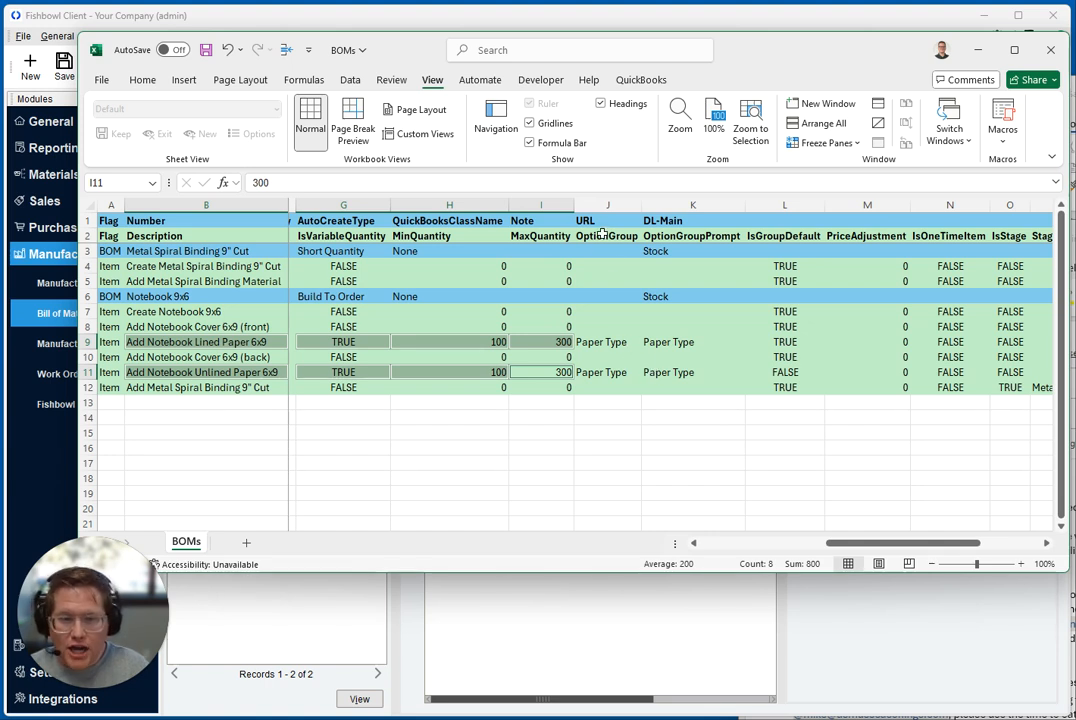
Select the OptionGroup and OptionGroupPrompt values of the Lined Paper and Unlined Paper items in rows 9 and 11
left_click(606, 342, "ctrl")
left_click(624, 342)
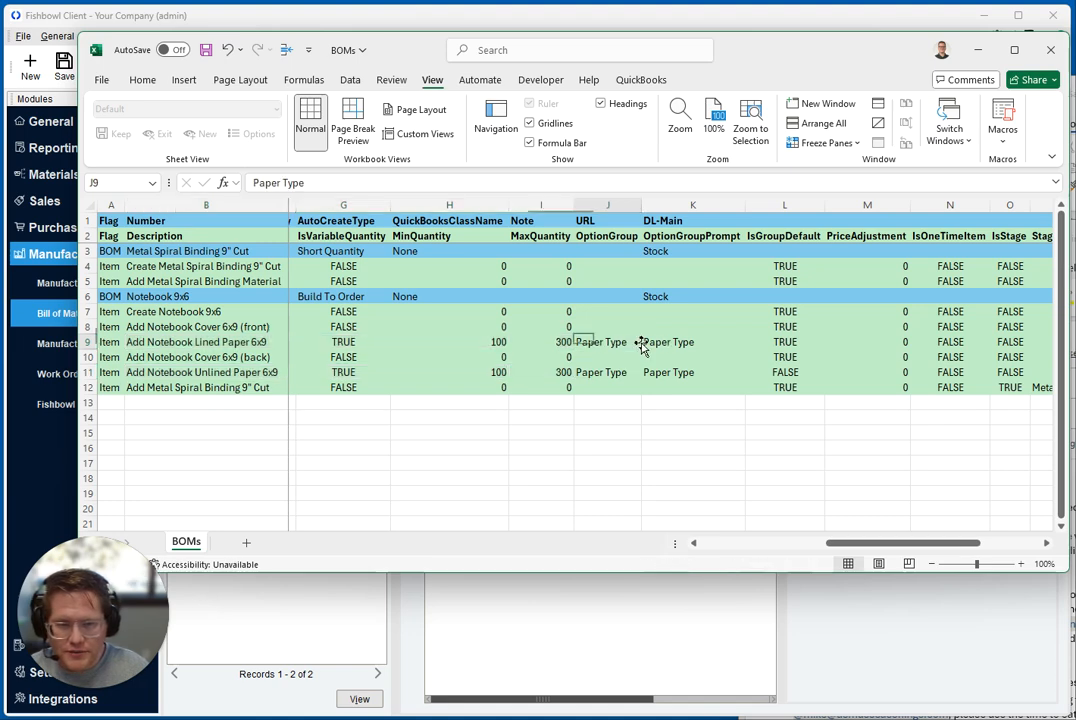
left_click(621, 372, "ctrl")
left_click(685, 342, "ctrl")
left_click(680, 372, "ctrl")
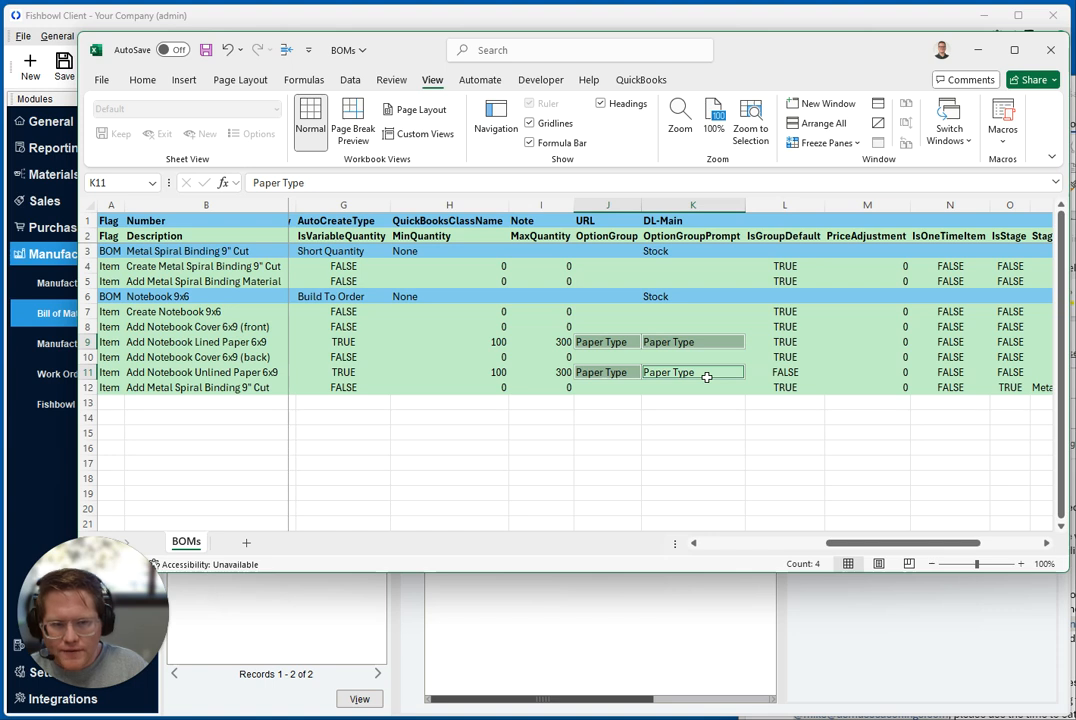
Go through the OptionGroup, OptionGroupPrompt and IsGroupDefault column headers in row 2
left_click(612, 236)
left_click(700, 238)
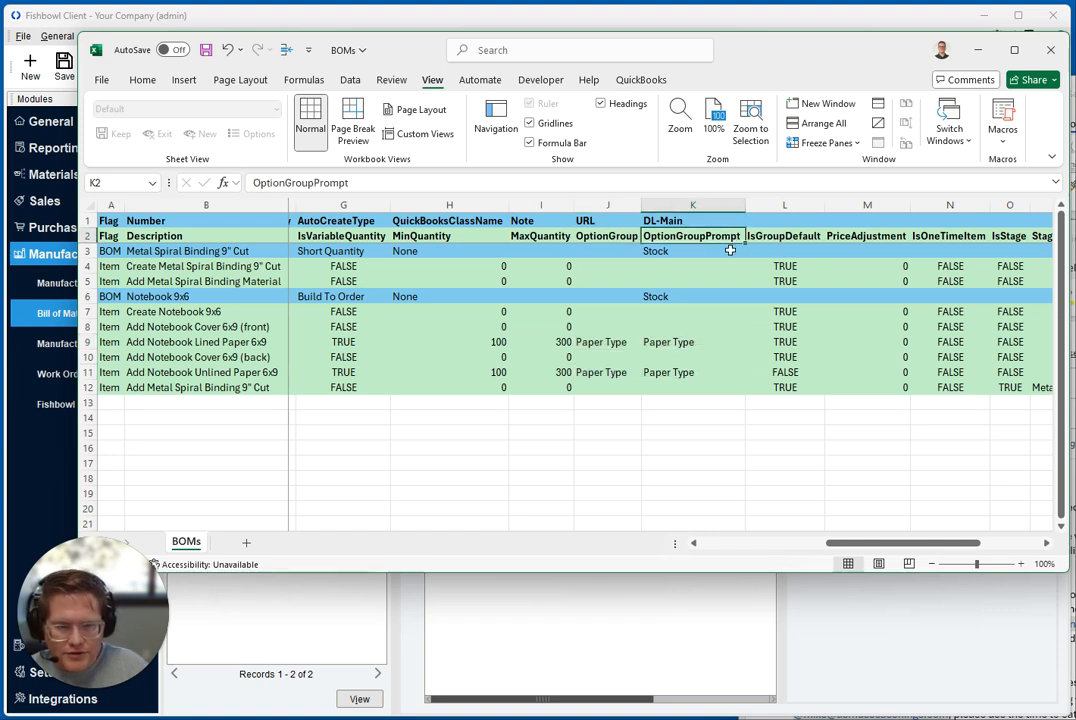
left_click(809, 238)
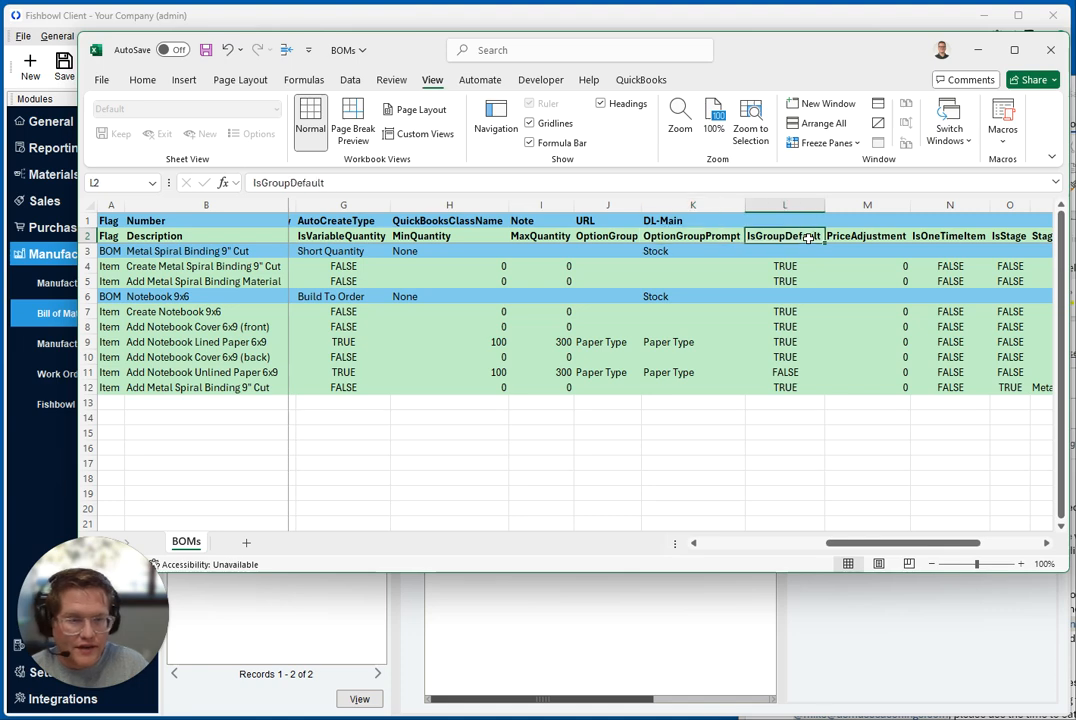
Compare the IsGroupDefault values of rows 9 and 11 with their Lined Paper and Unlined Paper descriptions
left_click_drag(880, 543, 915, 548)
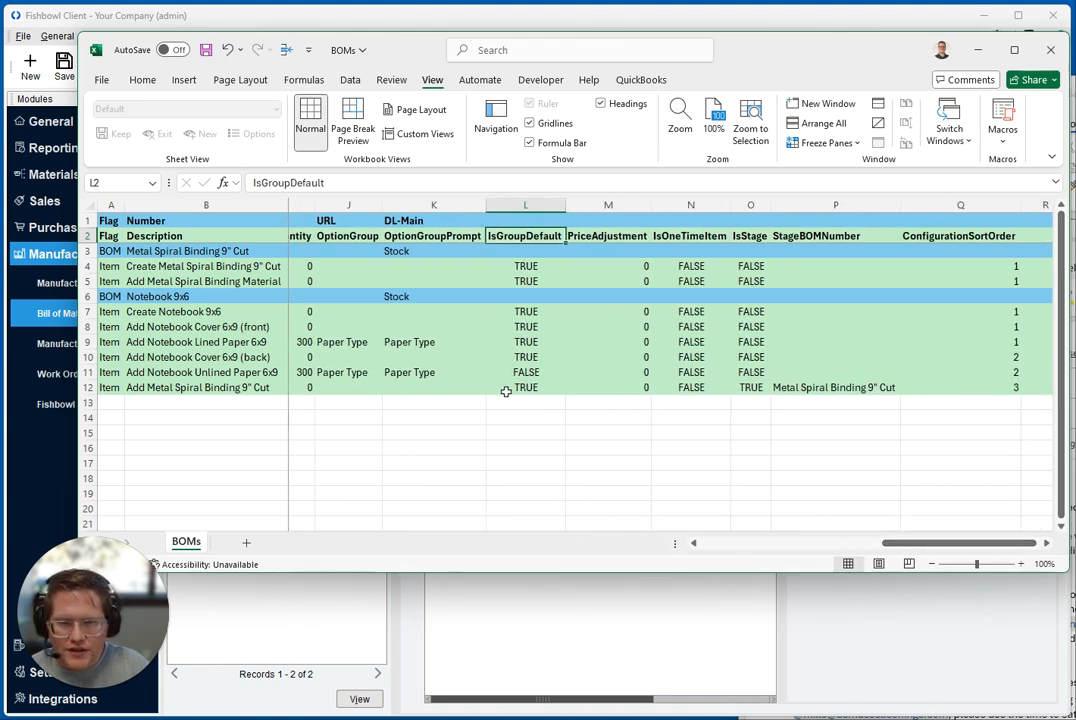
left_click(524, 343)
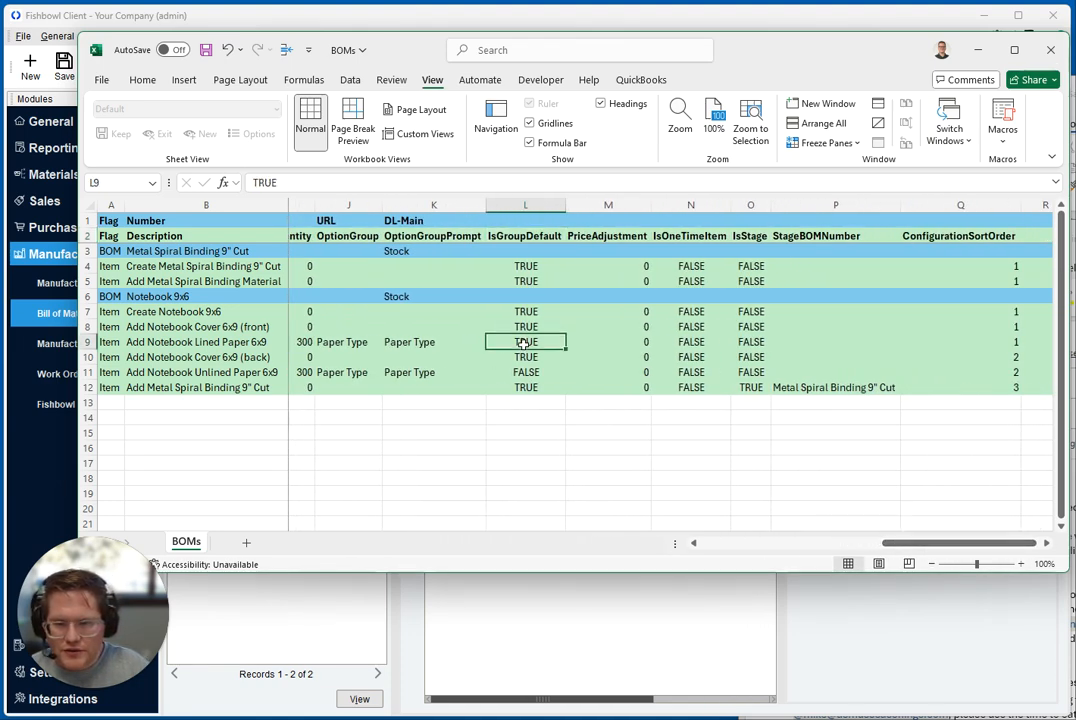
left_click(230, 342, "ctrl")
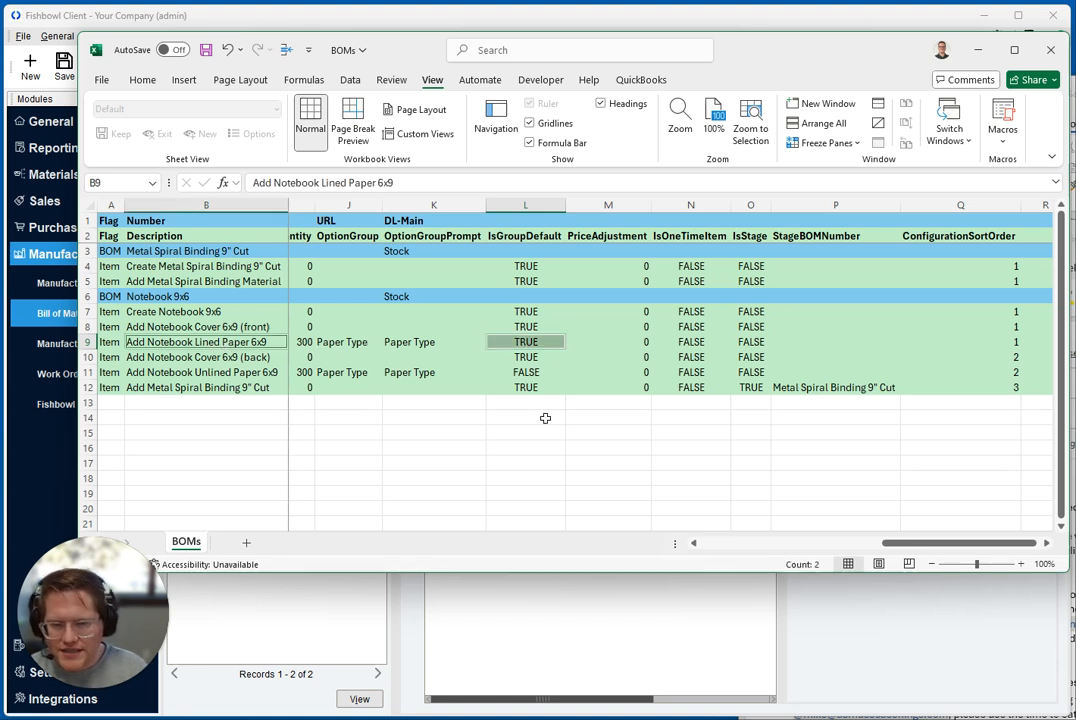
left_click(524, 372)
left_click(240, 372, "ctrl")
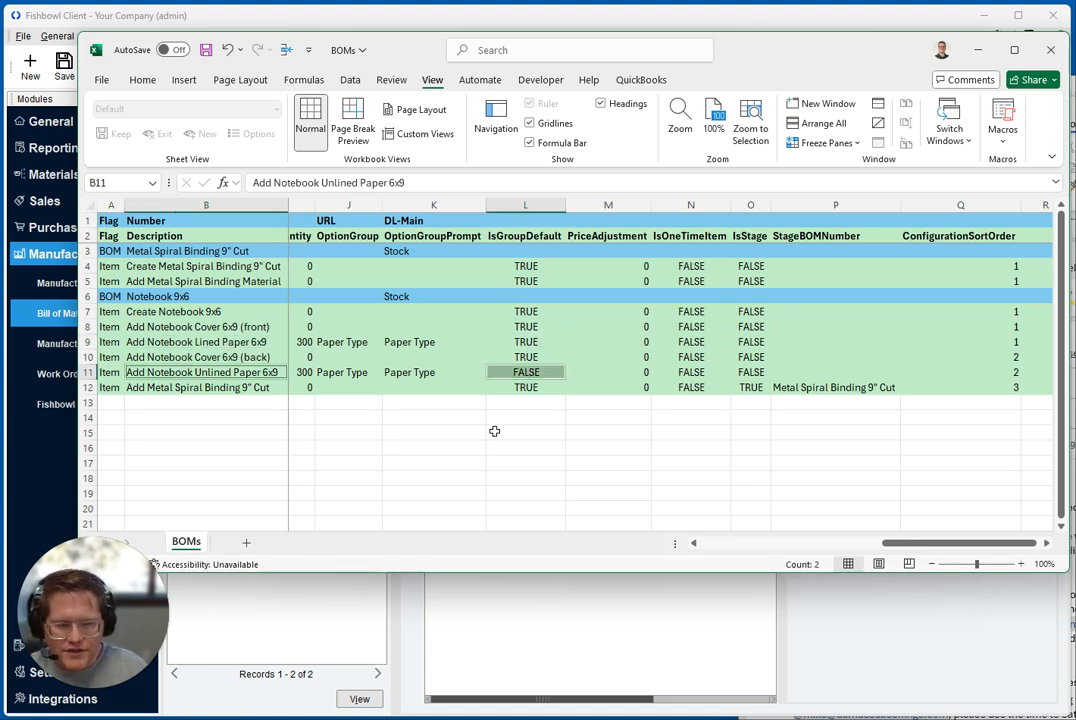
Try a PriceAdjustment of 5 for the Add Notebook Unlined Paper 6x9 item in row 11 and clear the cell
left_click_drag(904, 546, 914, 547)
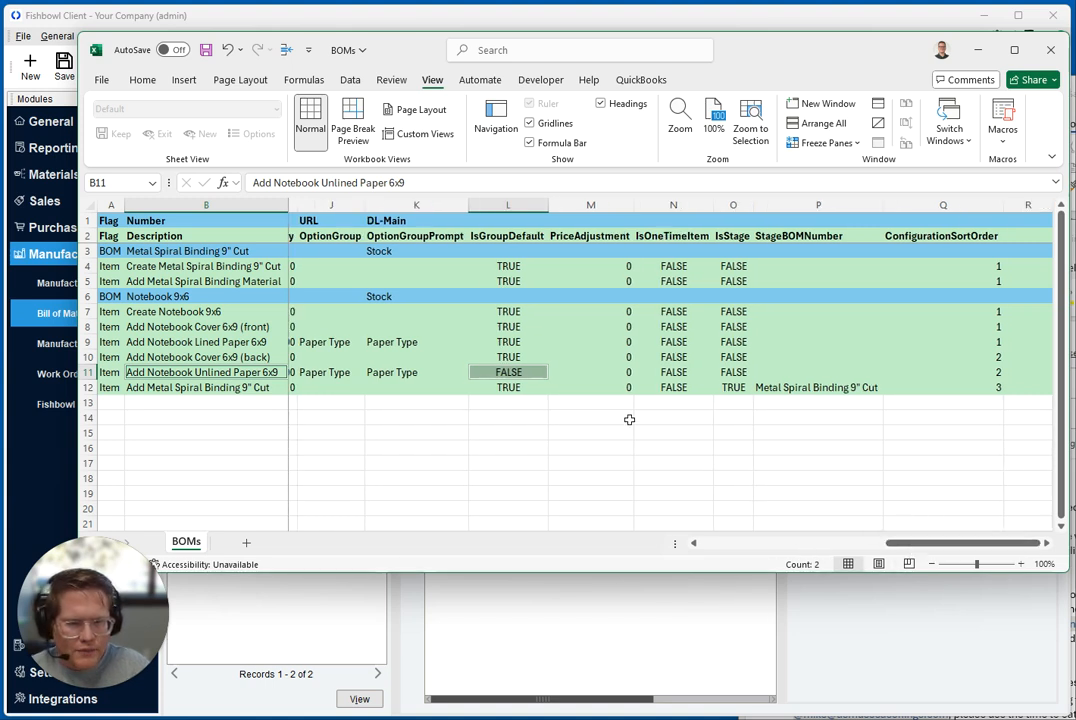
left_click(598, 205)
left_click(605, 368)
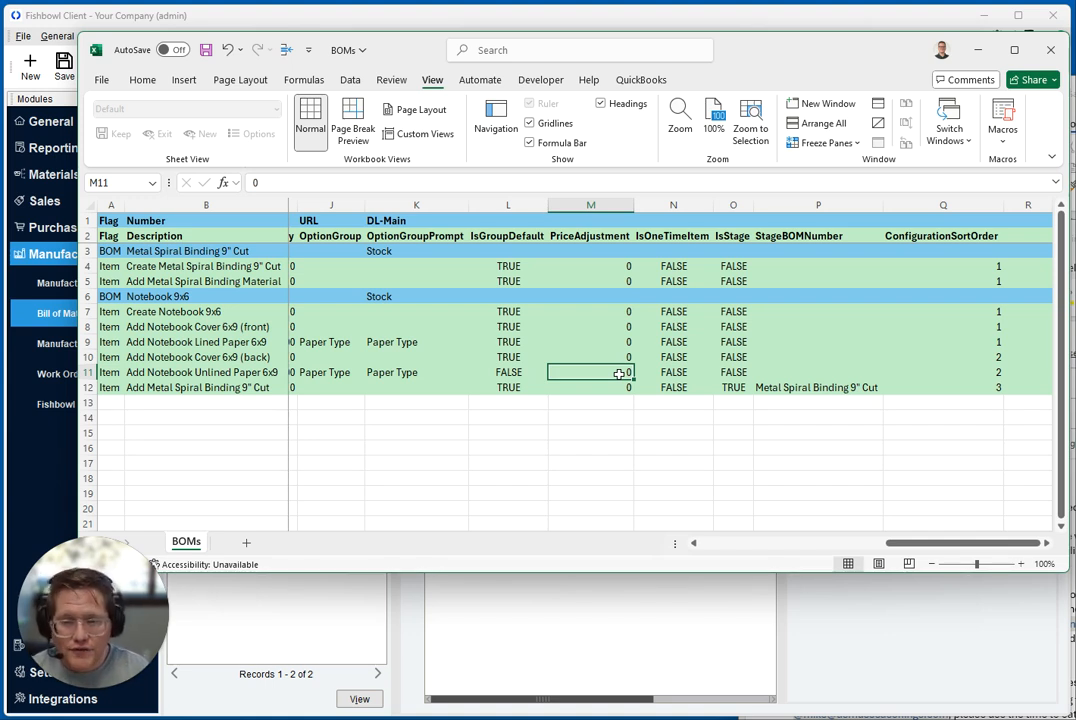
type("5")
left_click(673, 371)
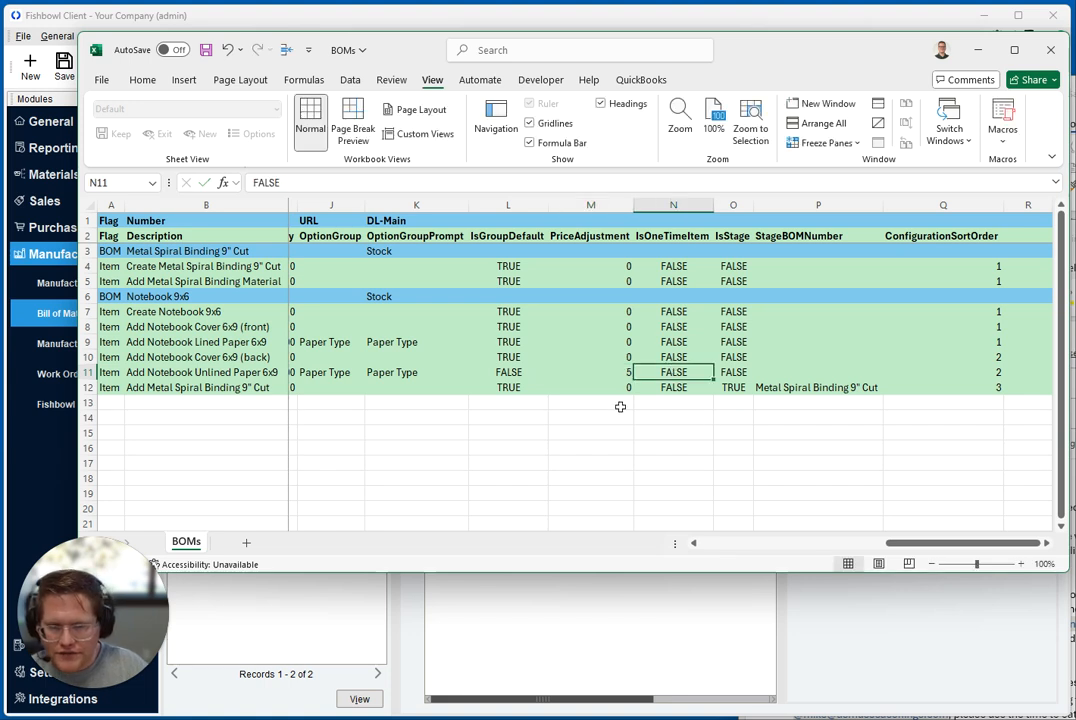
left_click(607, 372)
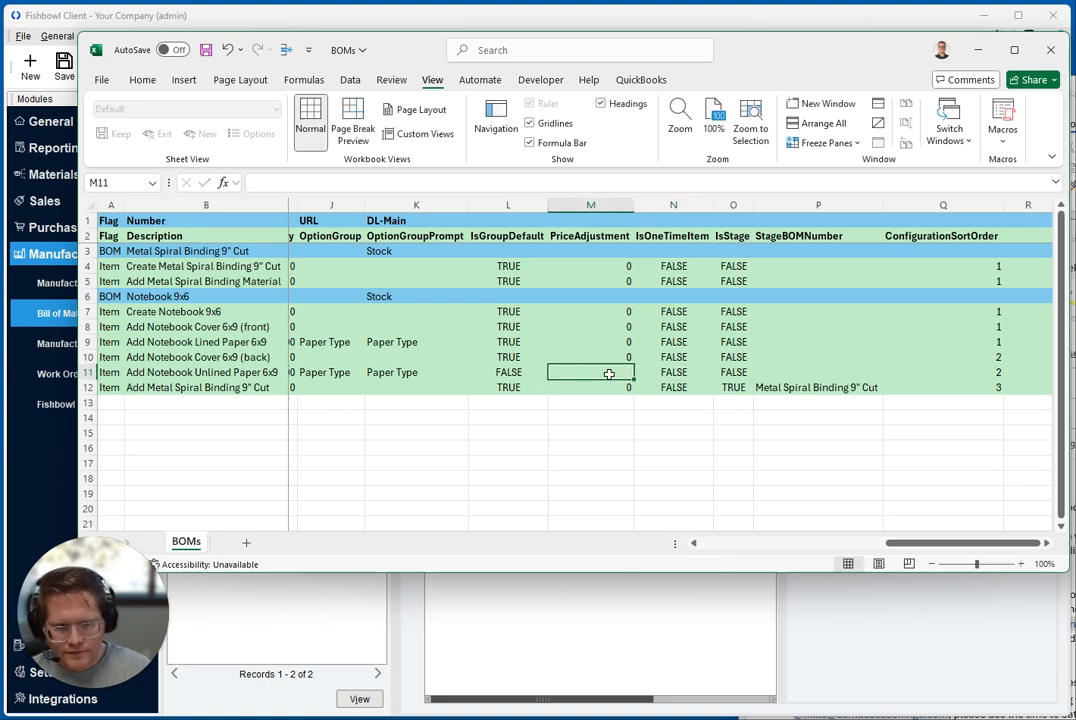
Select the IsOneTimeItem header, switch to Fishbowl and mark the Add Metal Spiral Binding Material item as a One Time Item
left_click(662, 237)
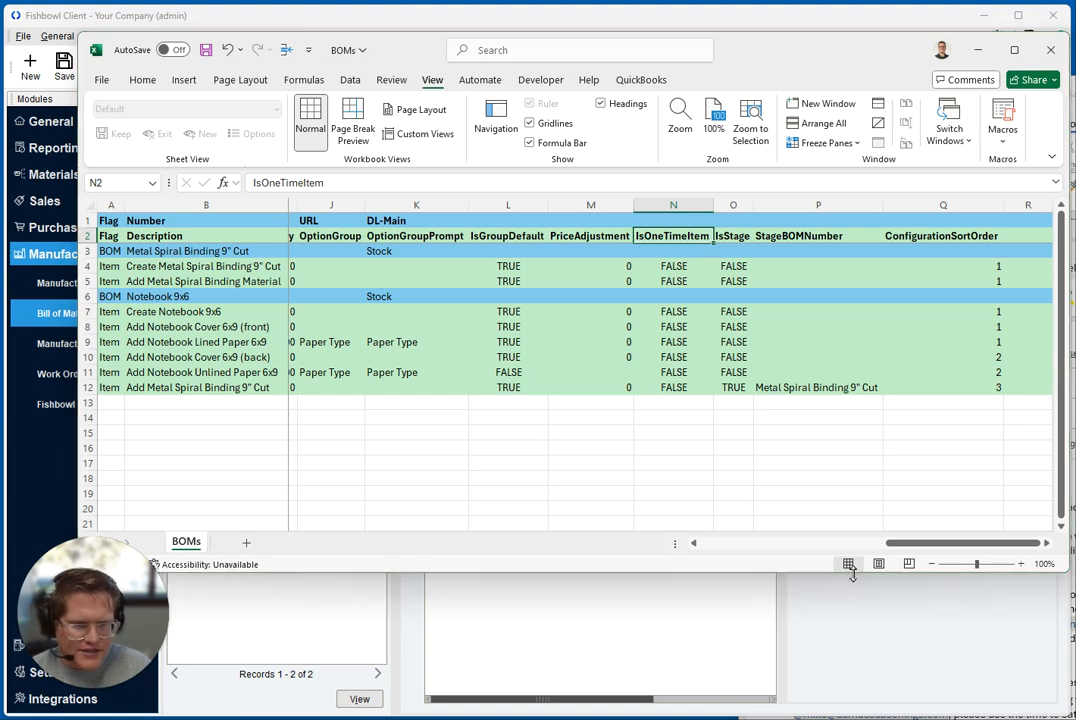
key("alt+Tab")
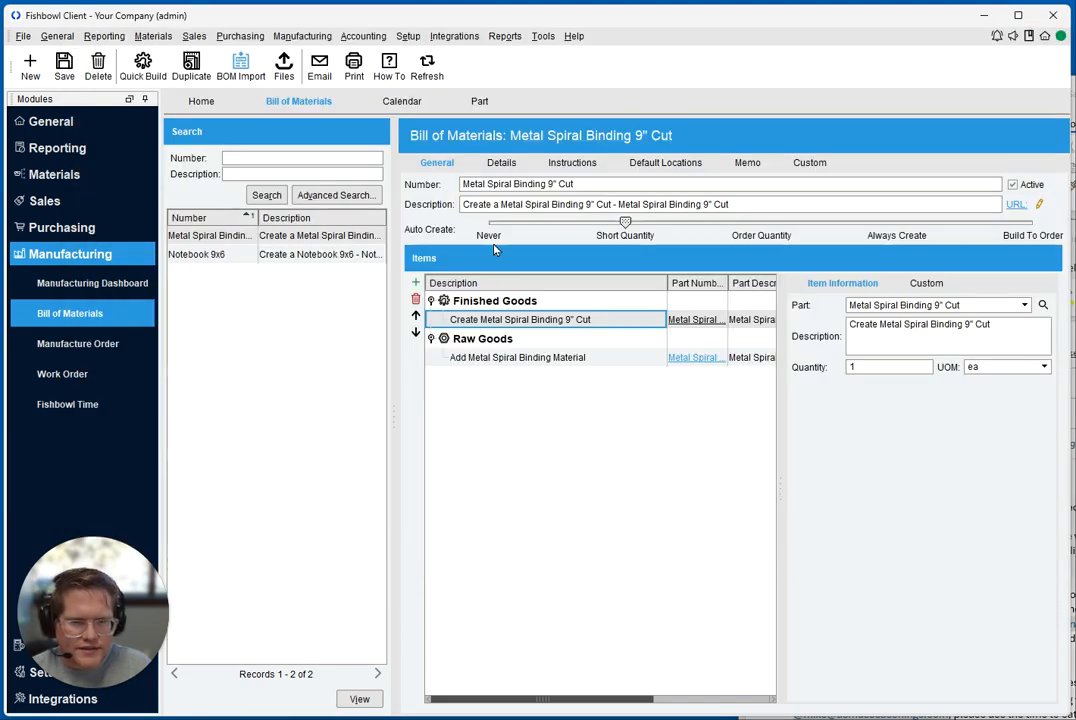
left_click(480, 357)
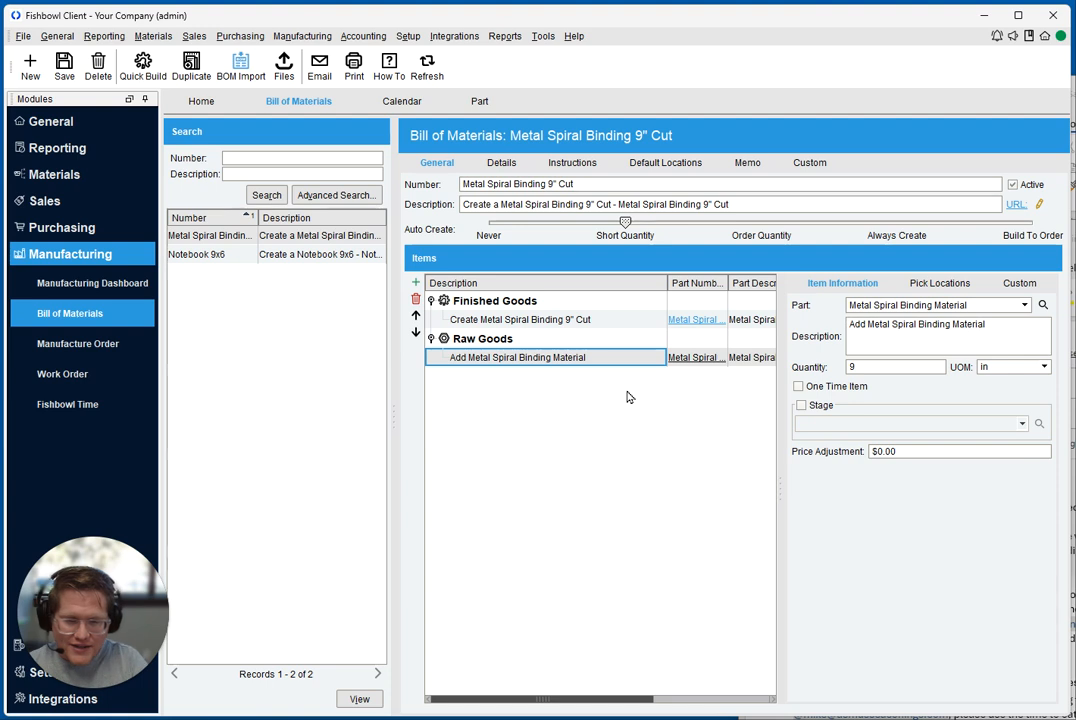
left_click(834, 387)
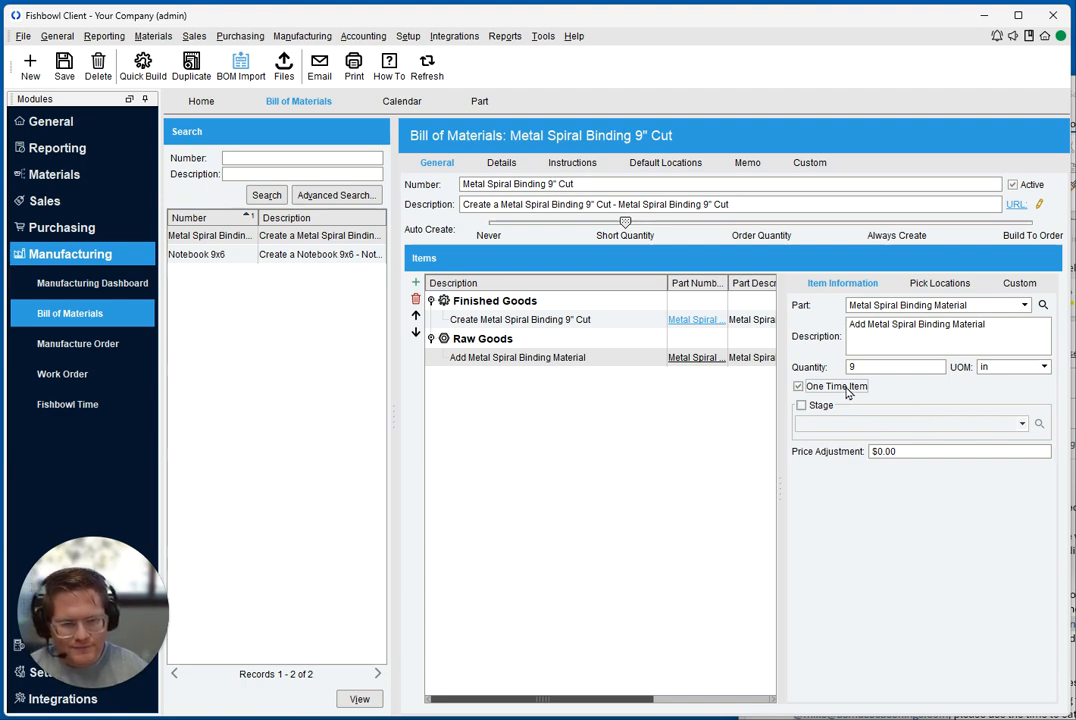
Return to the Excel sheet and select the IsOneTimeItem values of the item rows under both BOMs
key("alt+Tab")
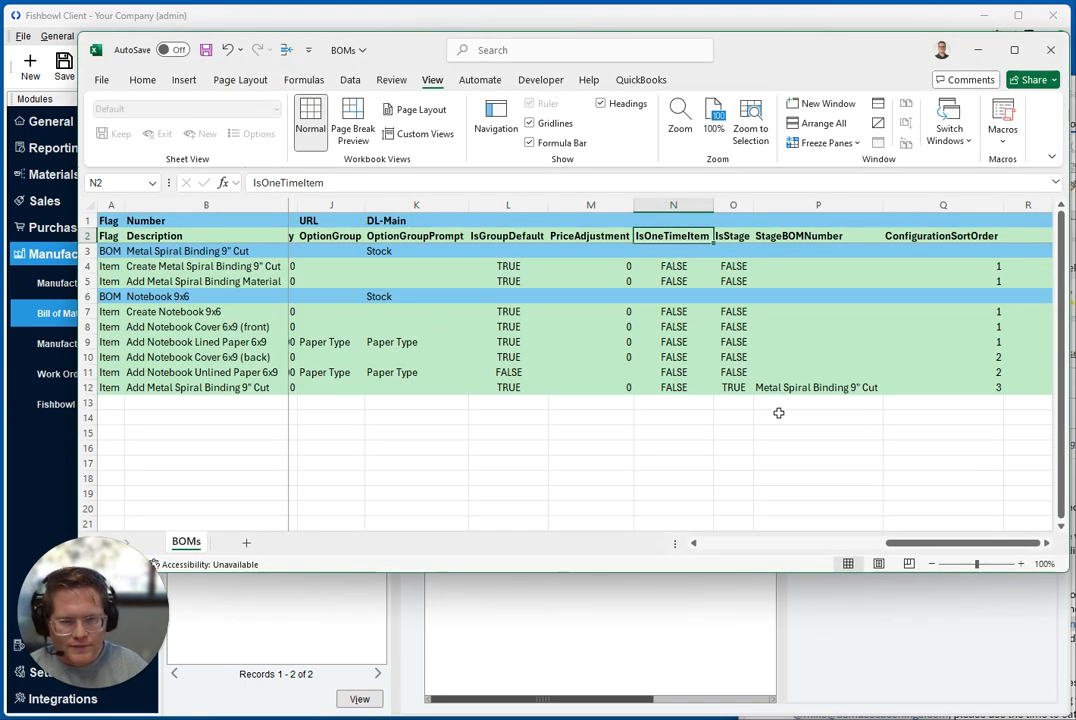
left_click(687, 266)
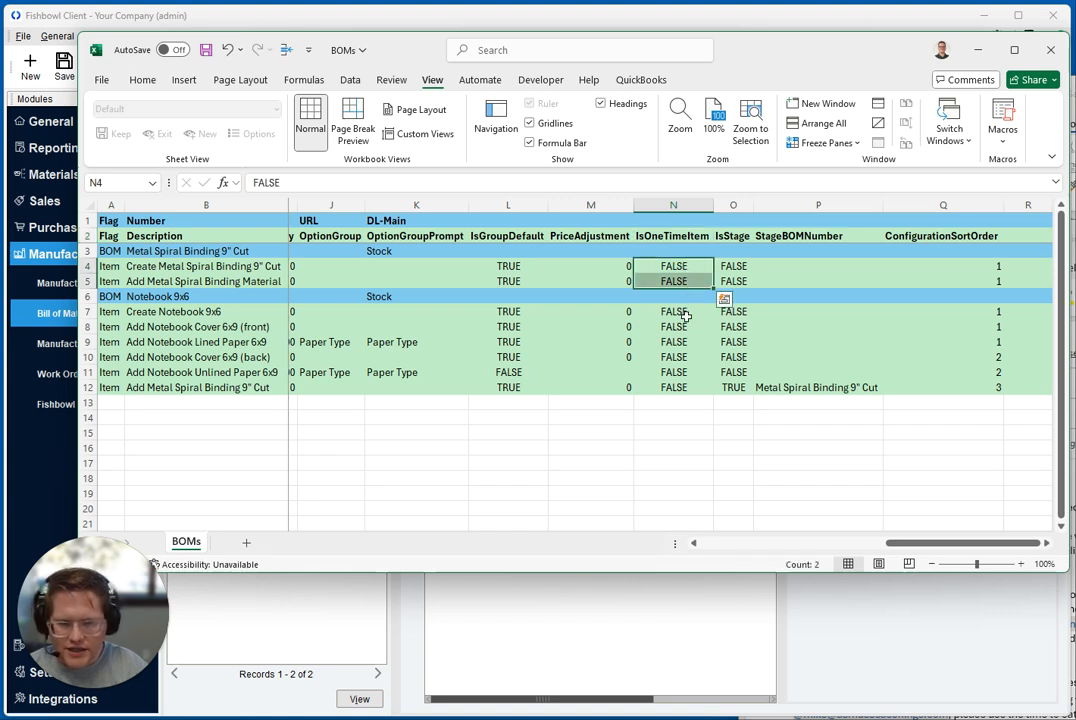
left_click_drag(684, 310, 690, 372)
Examine the IsStage column and match its row 12 value to the Add Metal Spiral Binding 9" Cut item
left_click(733, 326)
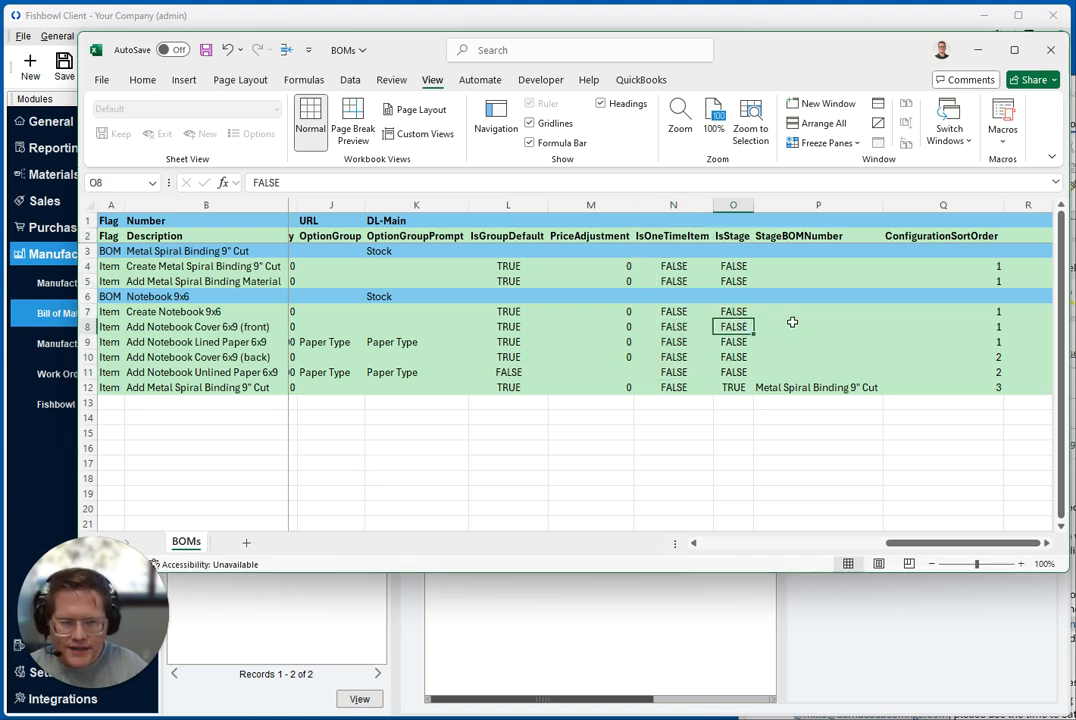
left_click(735, 205)
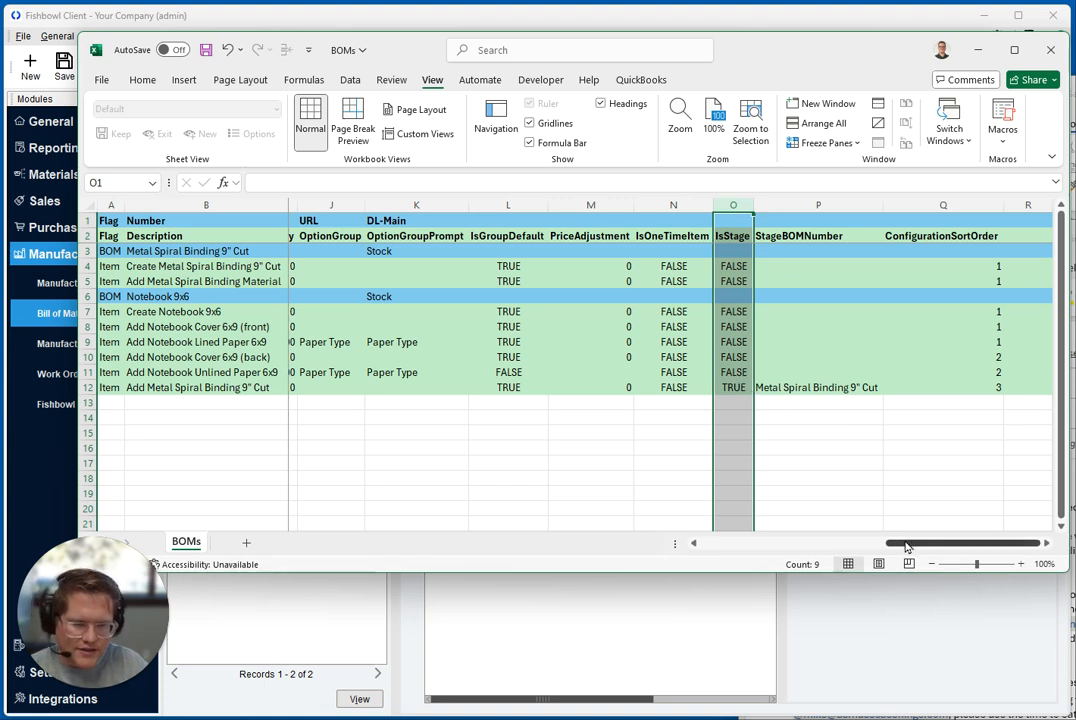
left_click(733, 388)
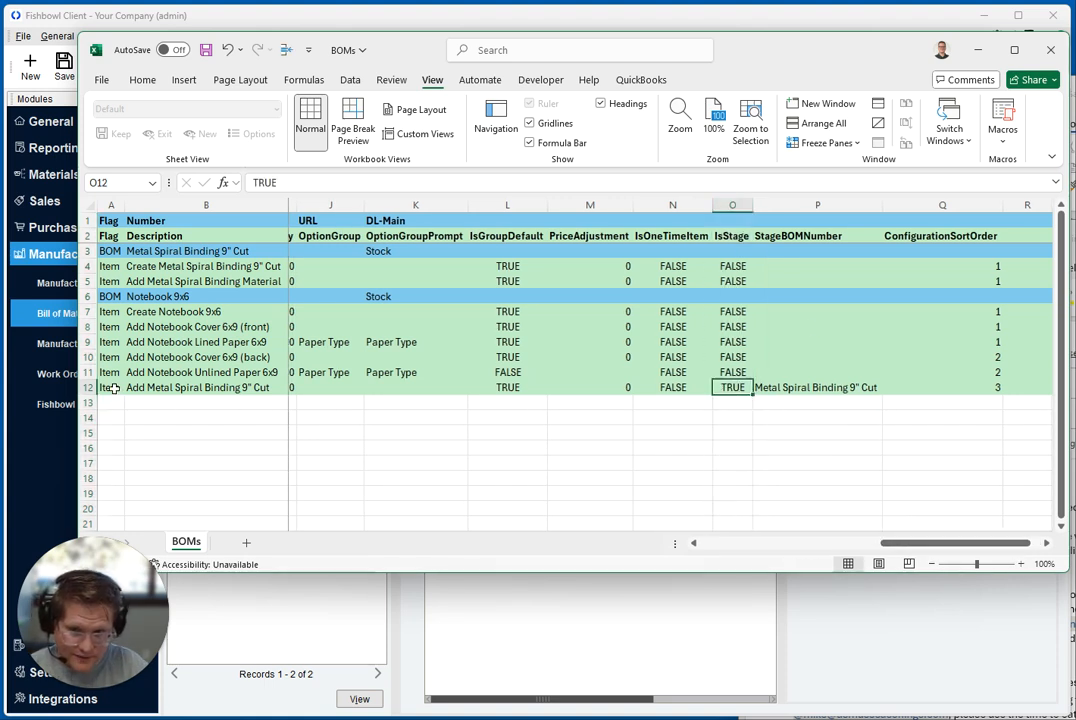
left_click(164, 388)
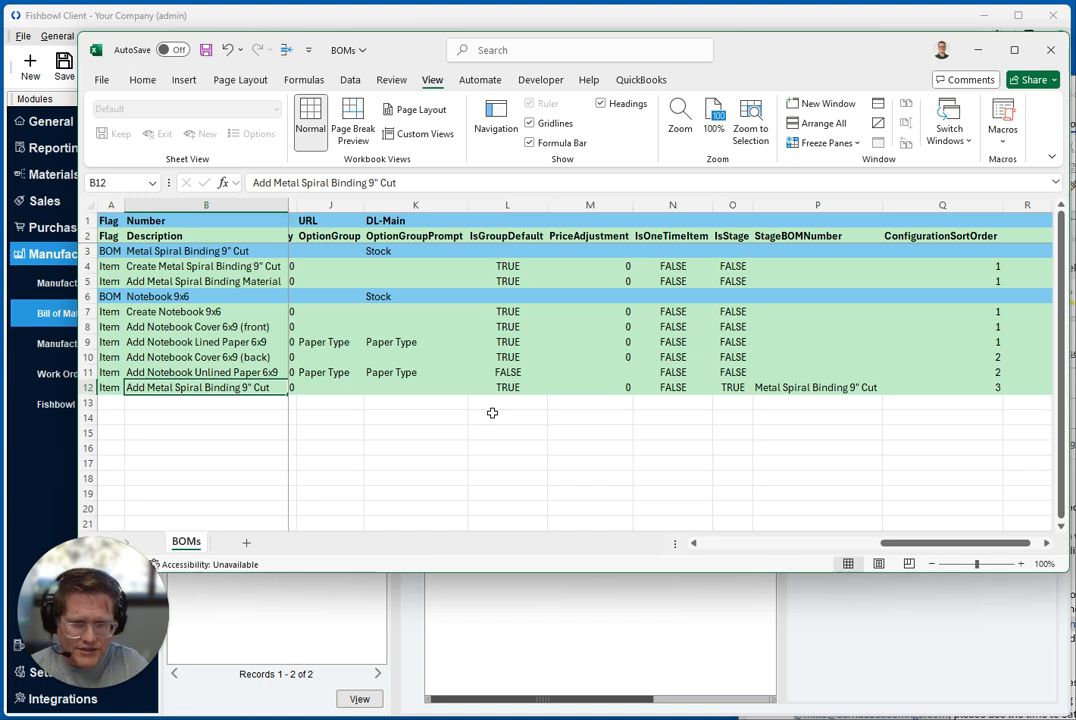
left_click(729, 391)
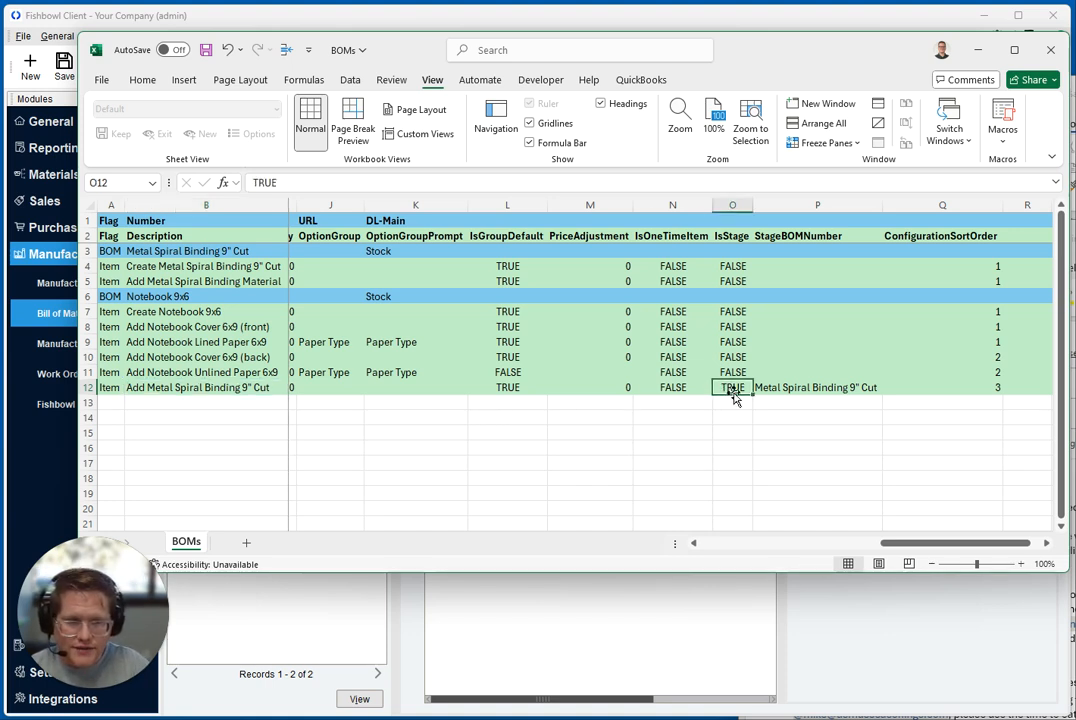
Compare the StageBOMNumber value in row 12 with the Metal Spiral Binding 9" Cut BOM number in row 3
left_click(790, 391)
left_click(817, 236, "ctrl")
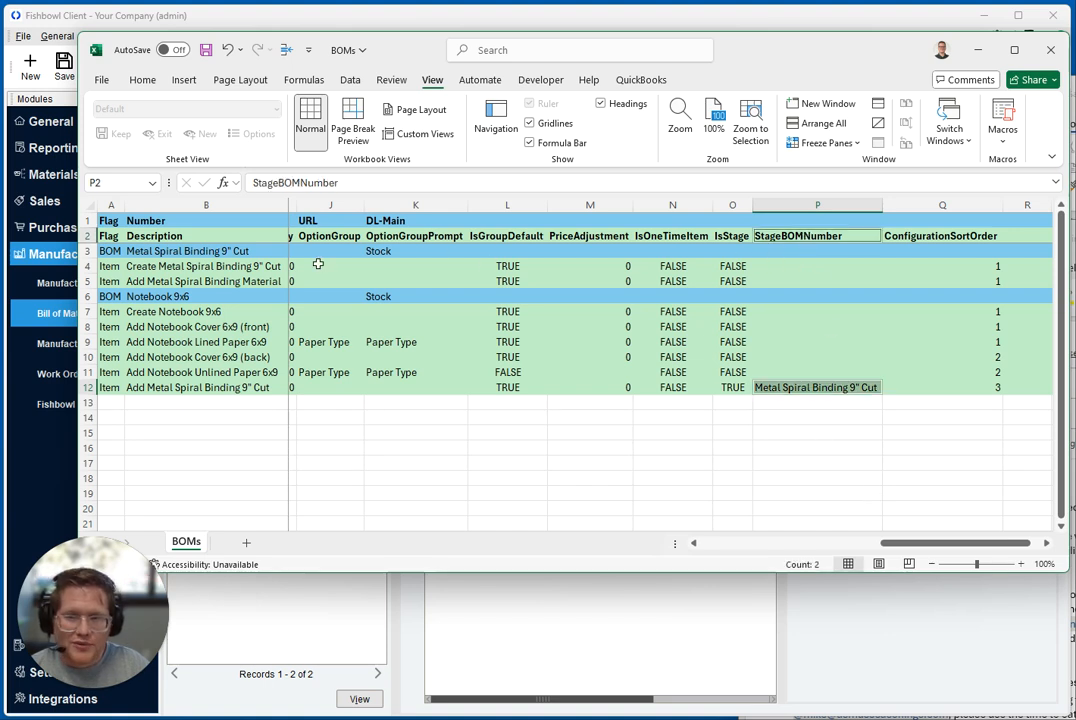
left_click(137, 251, "ctrl")
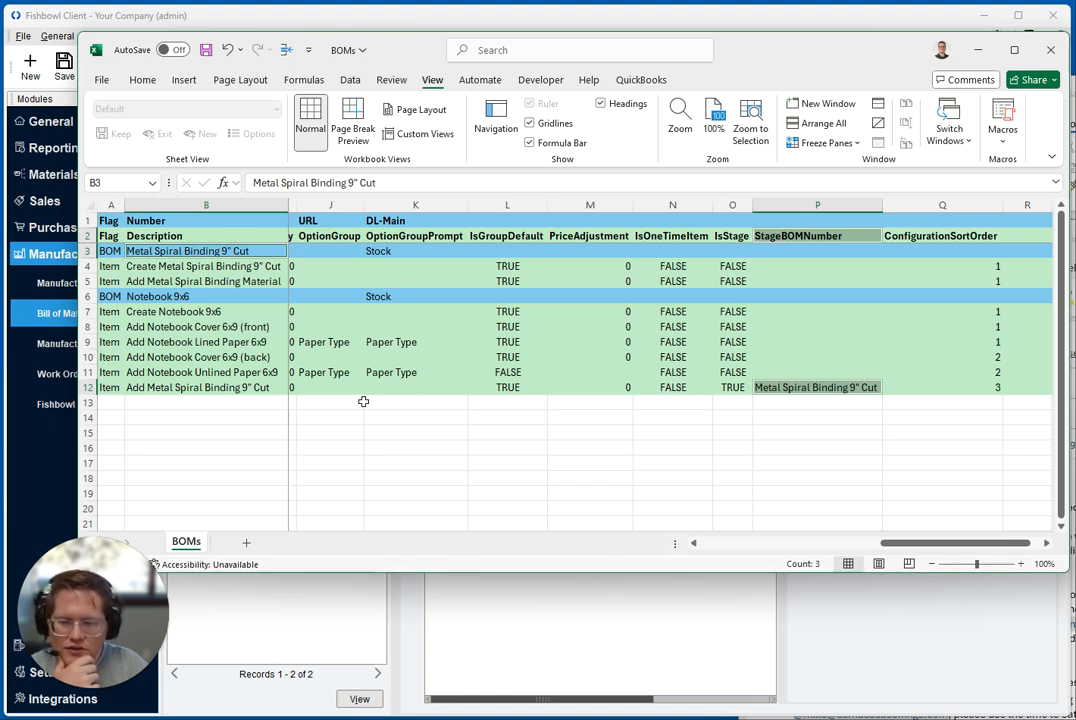
left_click_drag(731, 387, 595, 394)
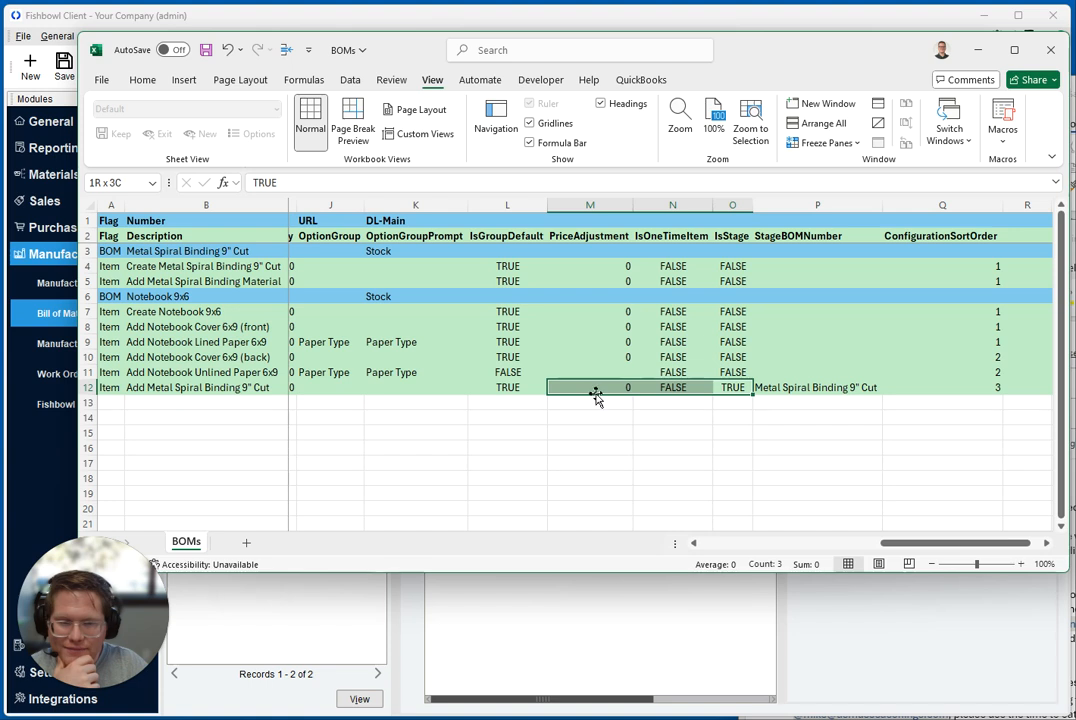
left_click(818, 388)
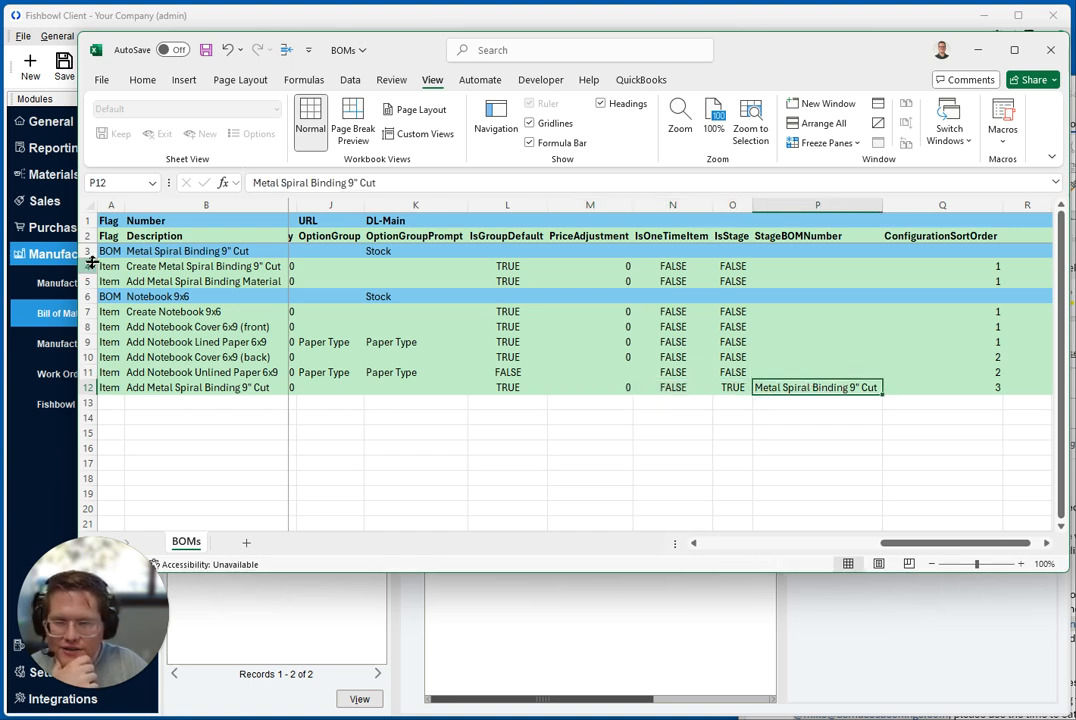
left_click_drag(105, 251, 206, 267)
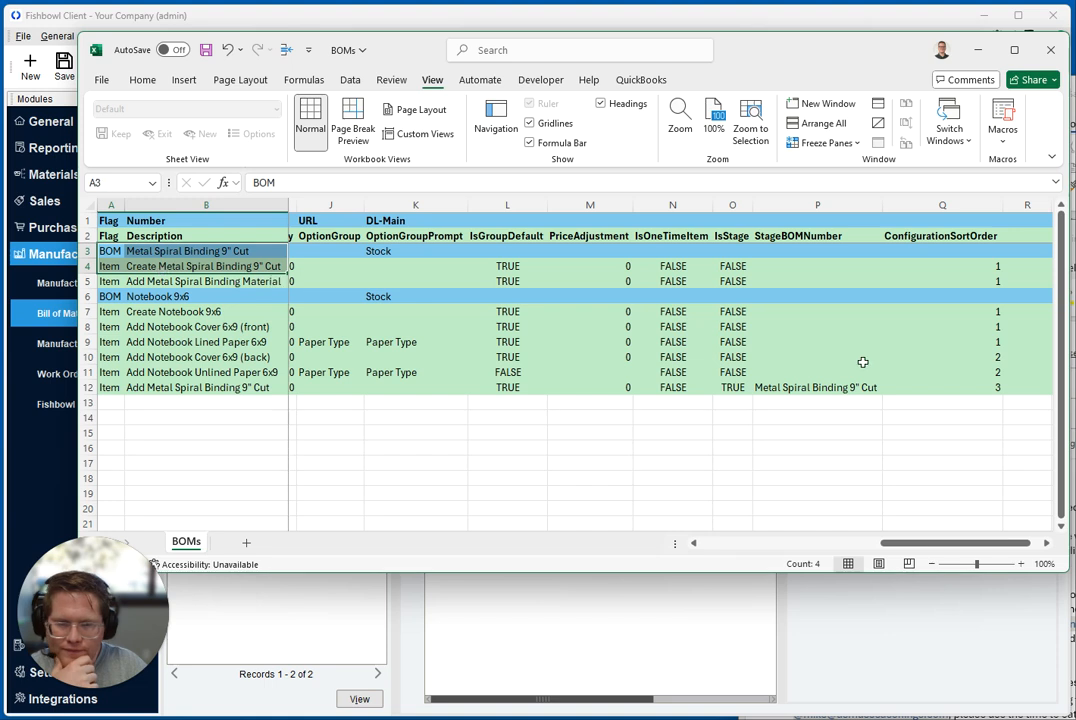
Bring the ConfigurationSortOrder column into view and select its value for the item in row 12
left_click(862, 387)
key("Right")
key("Right")
key("Right")
key("Left")
key("Left")
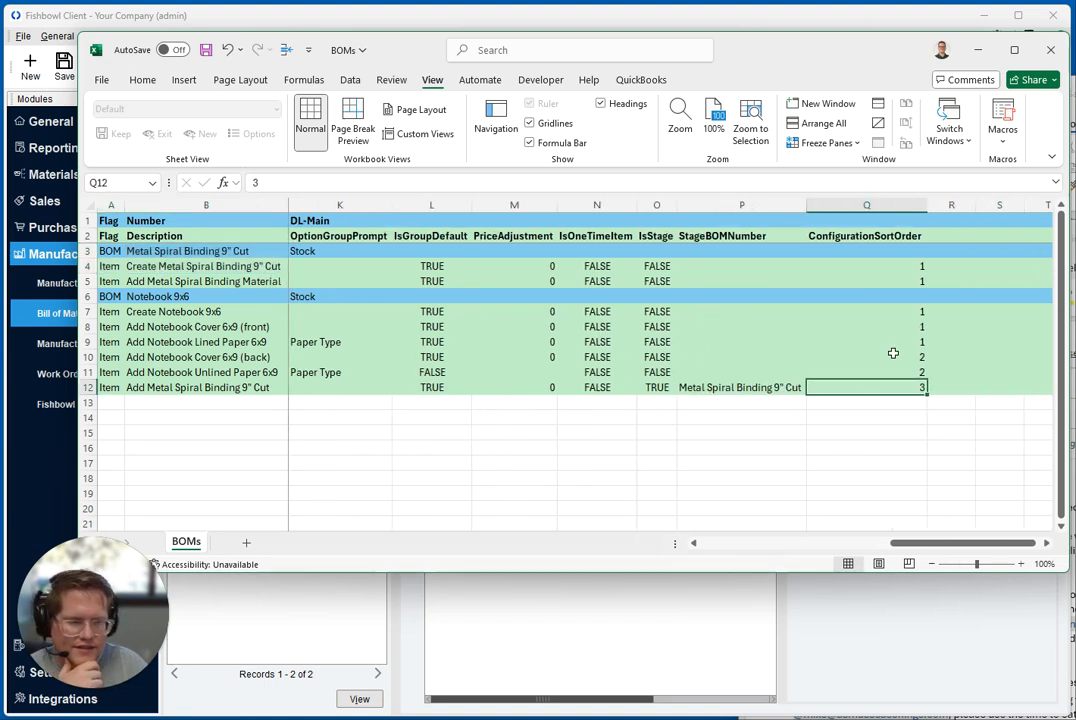
Switch to Fishbowl and open the Notebook 9x6 bill of materials, saving the changes to Metal Spiral Binding 9" Cut
left_click(908, 596)
left_click(516, 359)
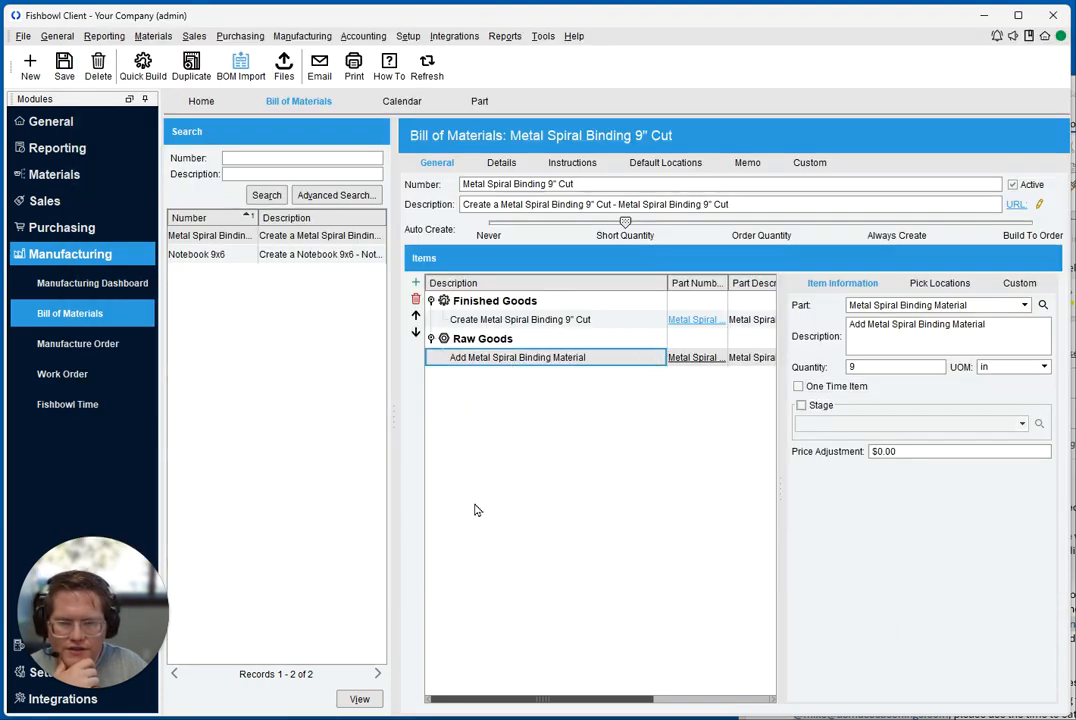
left_click(238, 258)
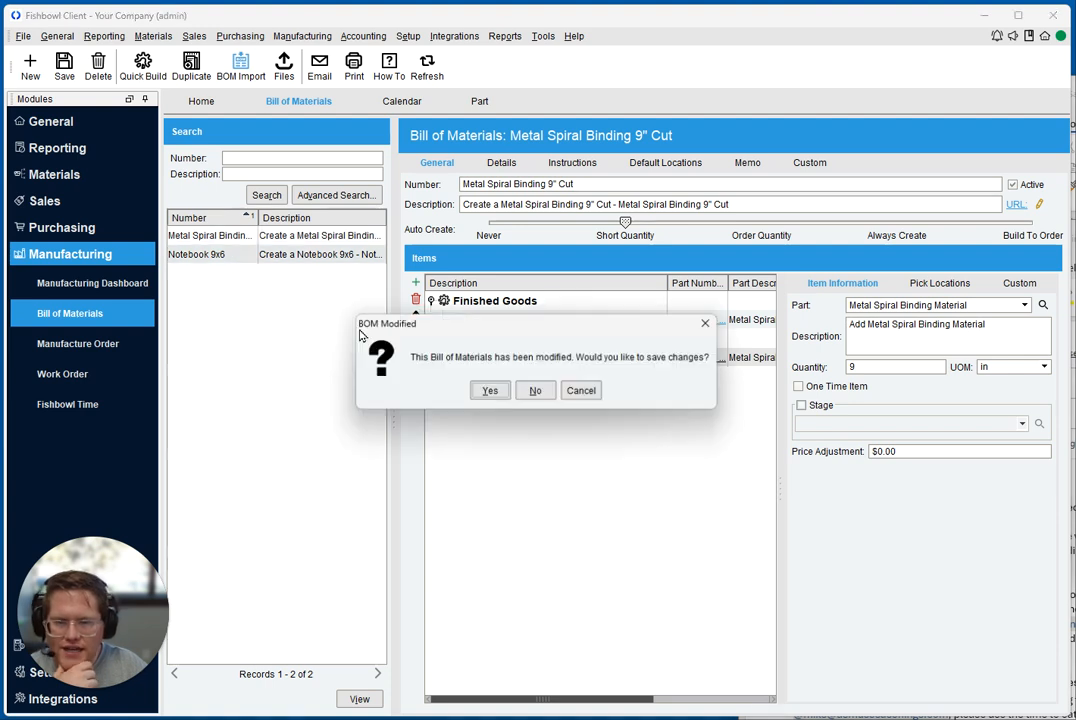
left_click(490, 391)
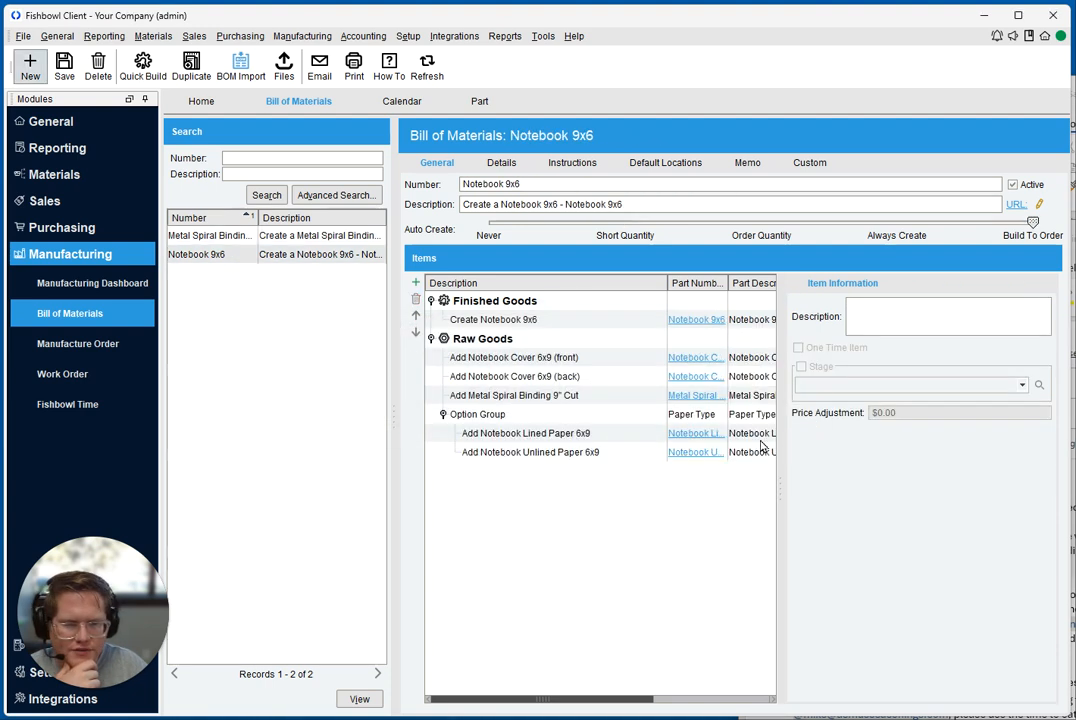
Go through the front cover, back cover and Metal Spiral Binding 9" Cut raw goods in their listed order
left_click(516, 357)
left_click(517, 376)
left_click(517, 394)
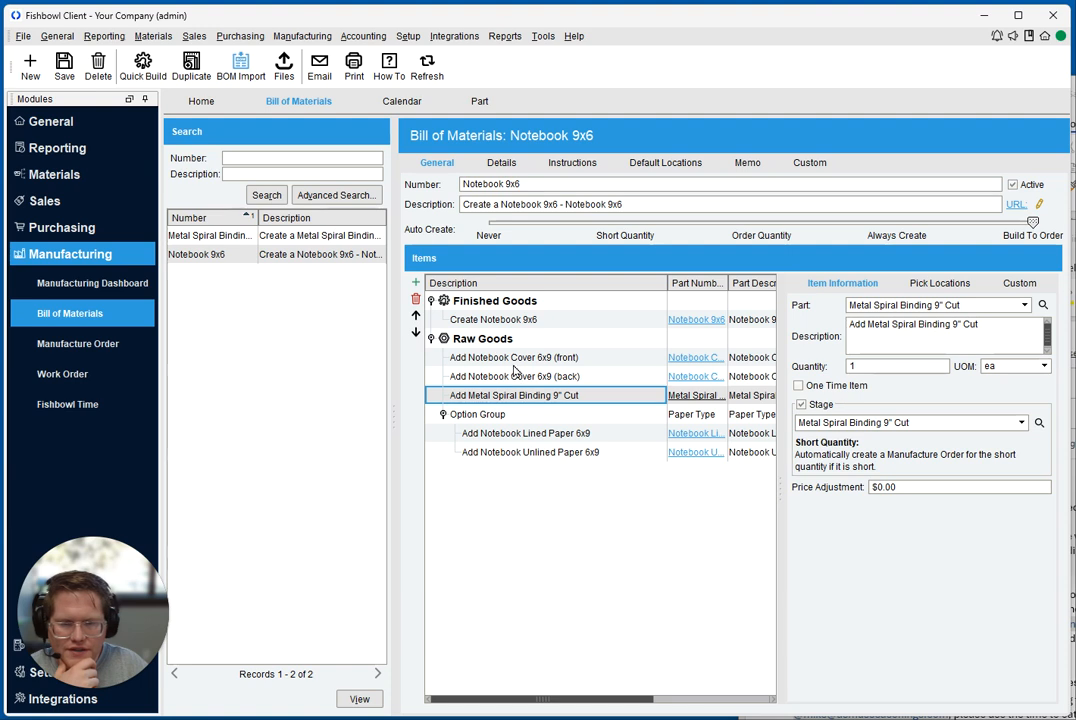
left_click(515, 359)
left_click(515, 378)
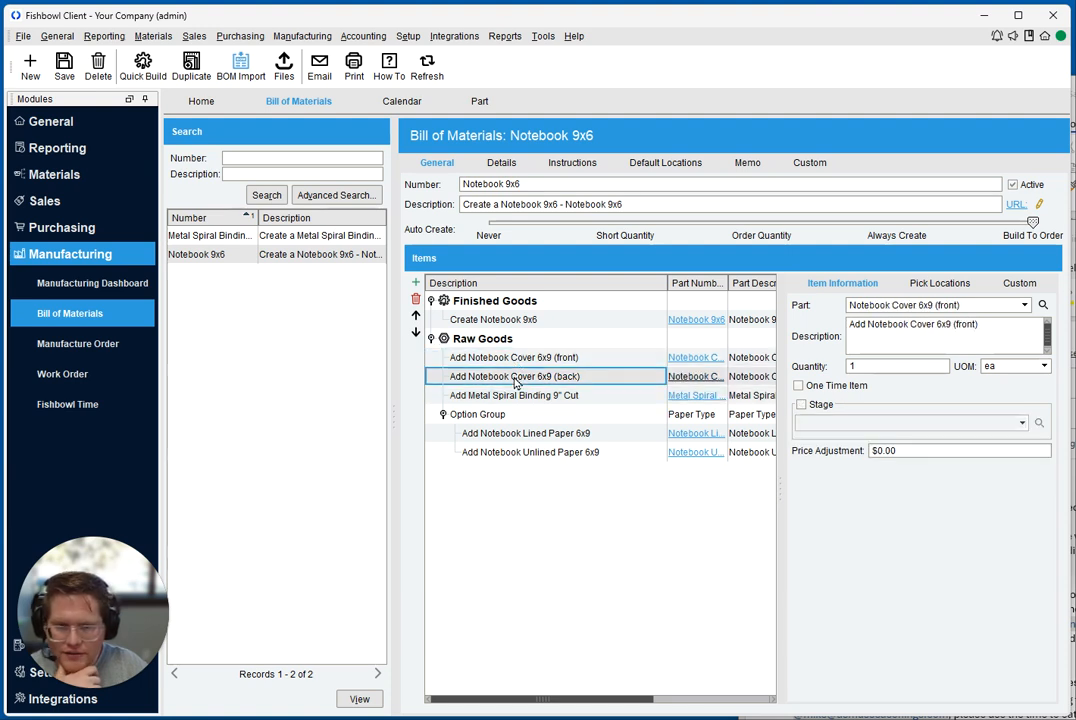
left_click(515, 396)
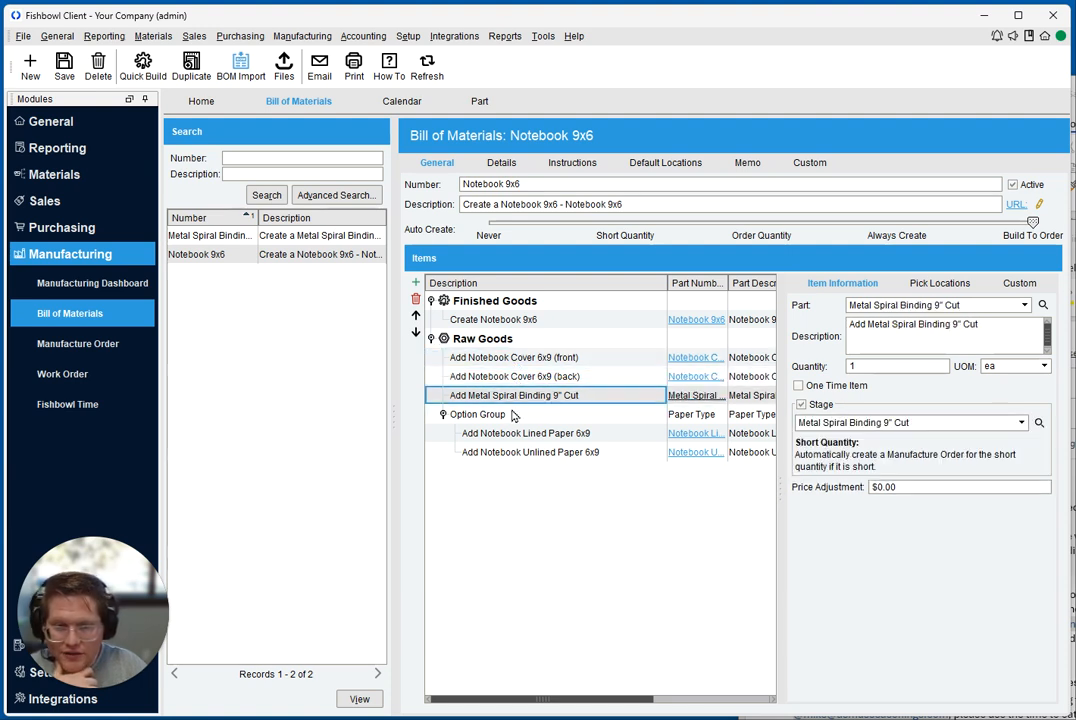
Compare the option group's order in Fishbowl with the ConfigurationSortOrder values of the Notebook 9x6 items in the BOMs workbook
left_click(511, 451)
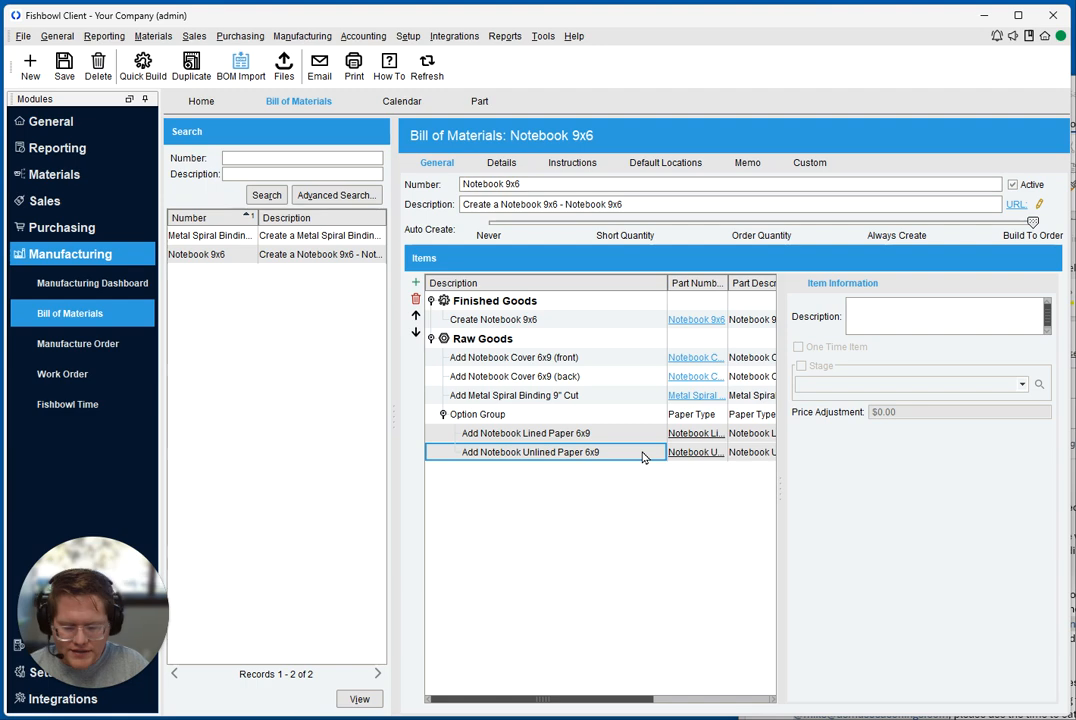
key("alt+Tab")
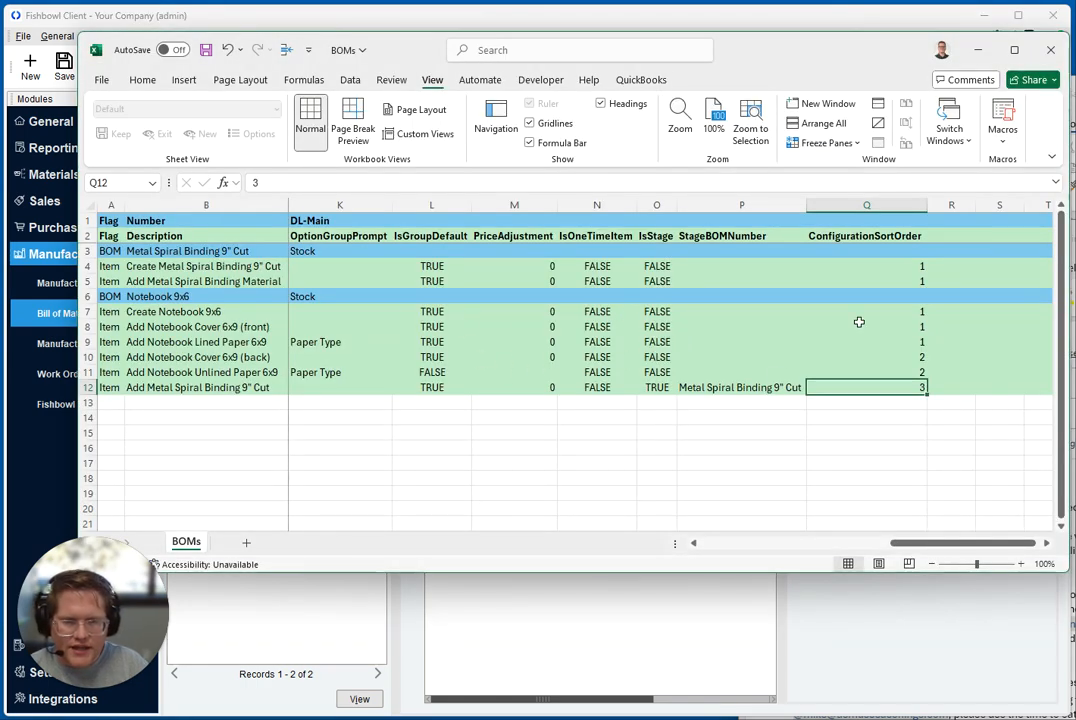
left_click_drag(920, 312, 918, 386)
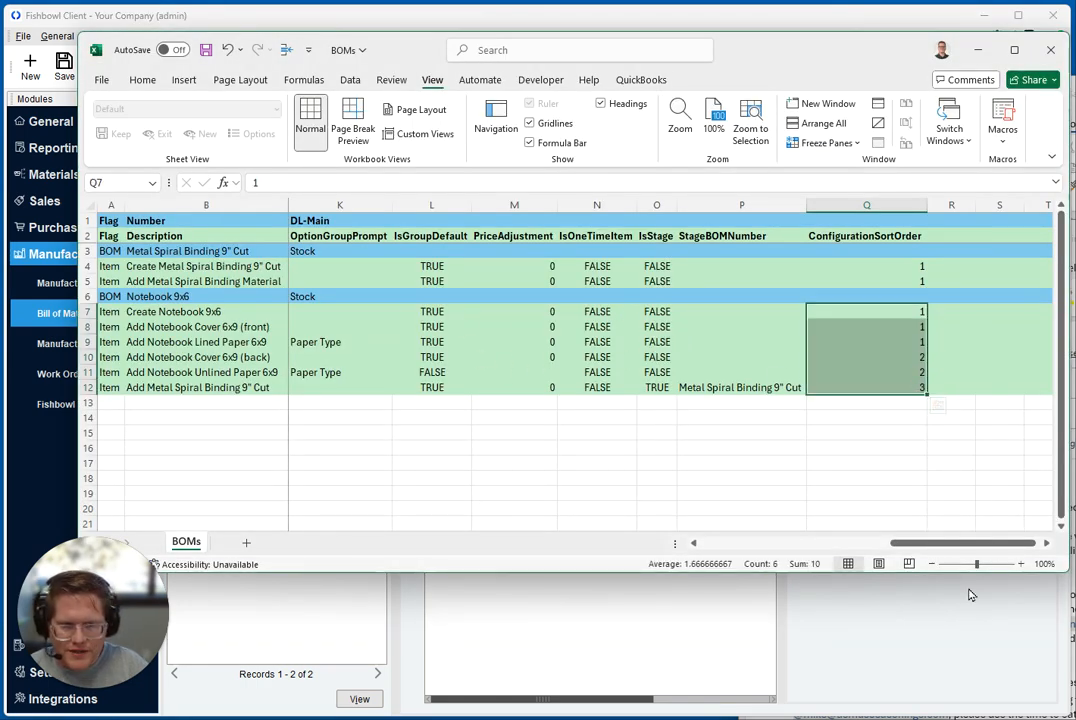
left_click_drag(915, 543, 663, 513)
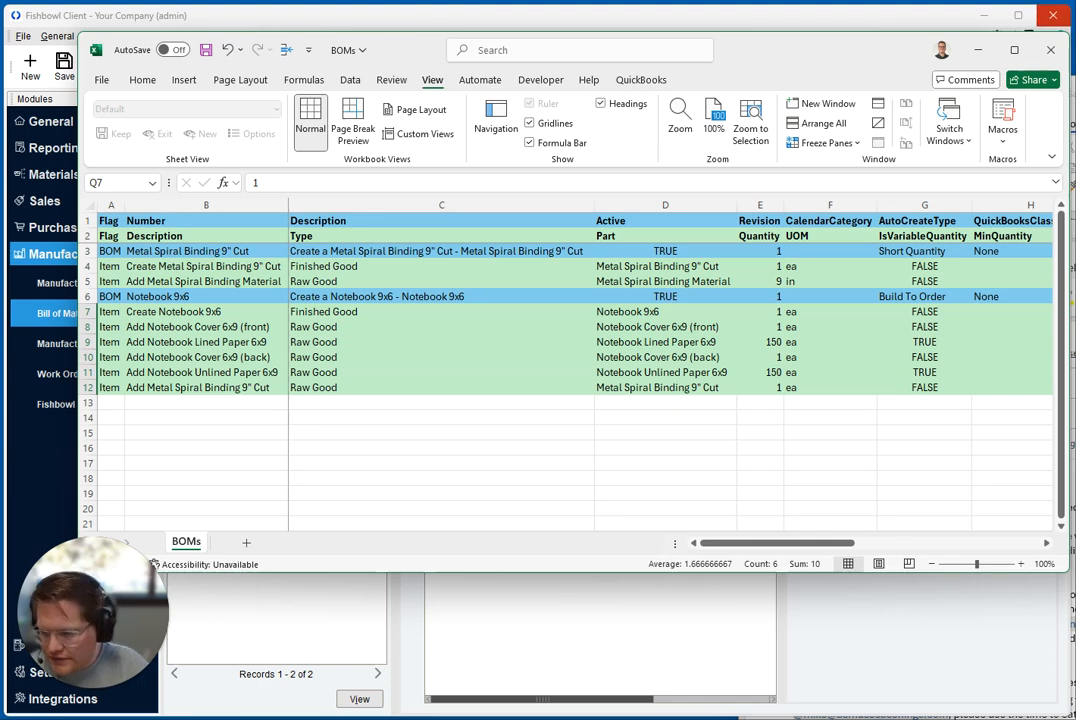
Switch to Fishbowl and start an export of the Bill Of Materials Details type, continuing to the file specification
left_click(22, 36)
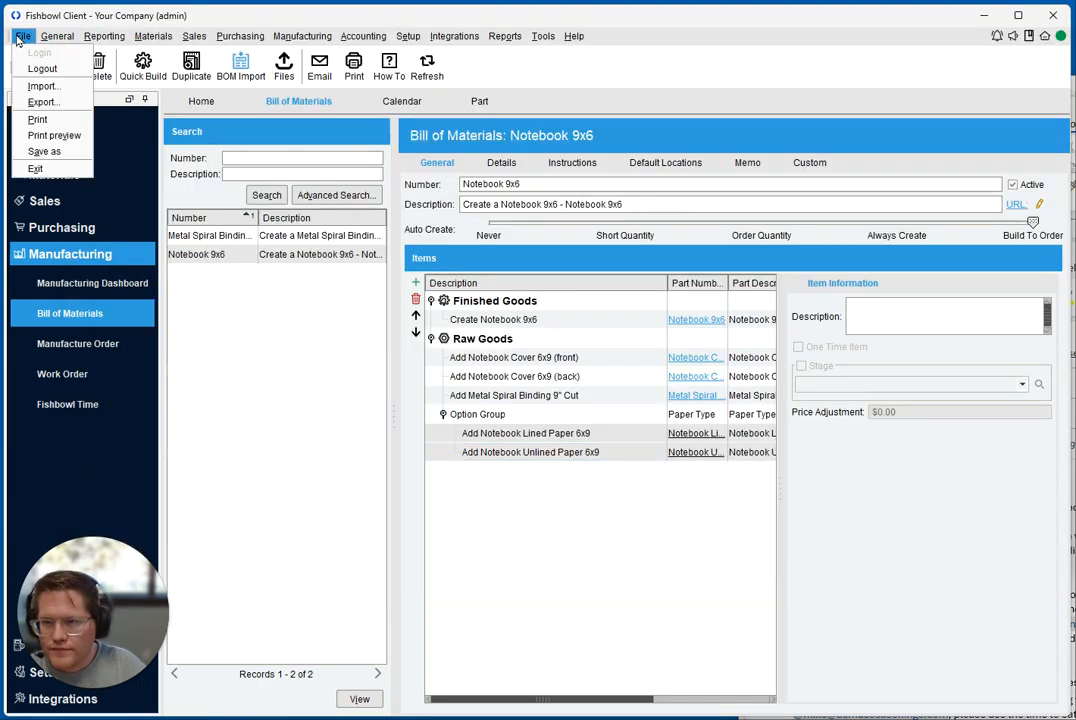
left_click(36, 92)
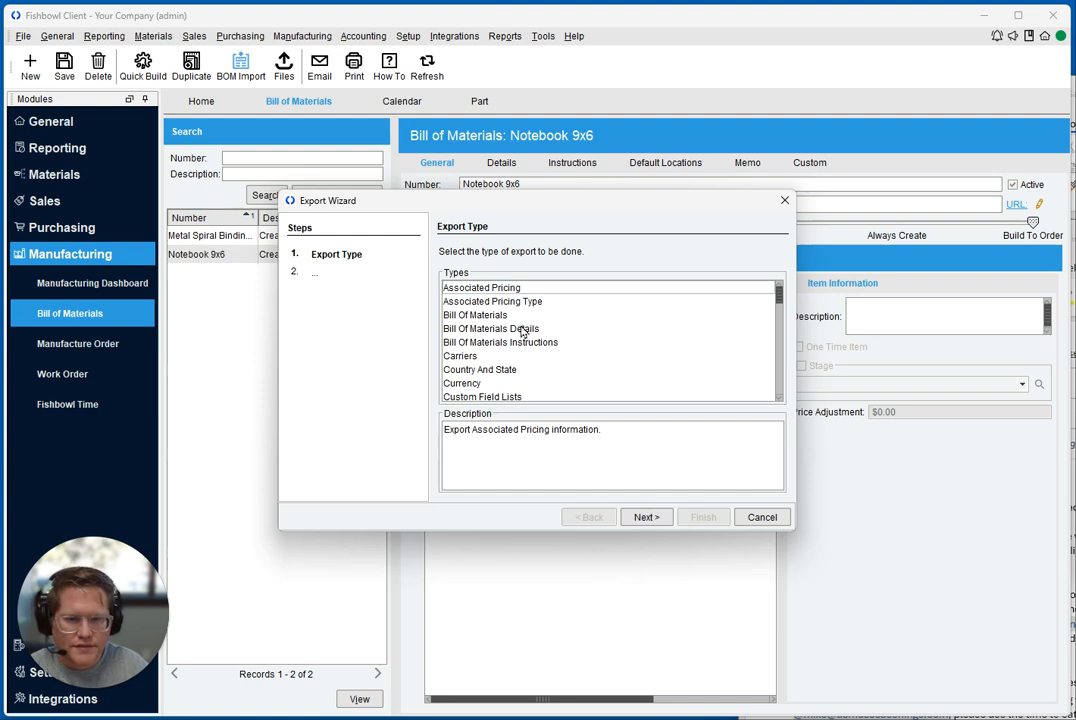
left_click(521, 330)
left_click(640, 517)
left_click(644, 517)
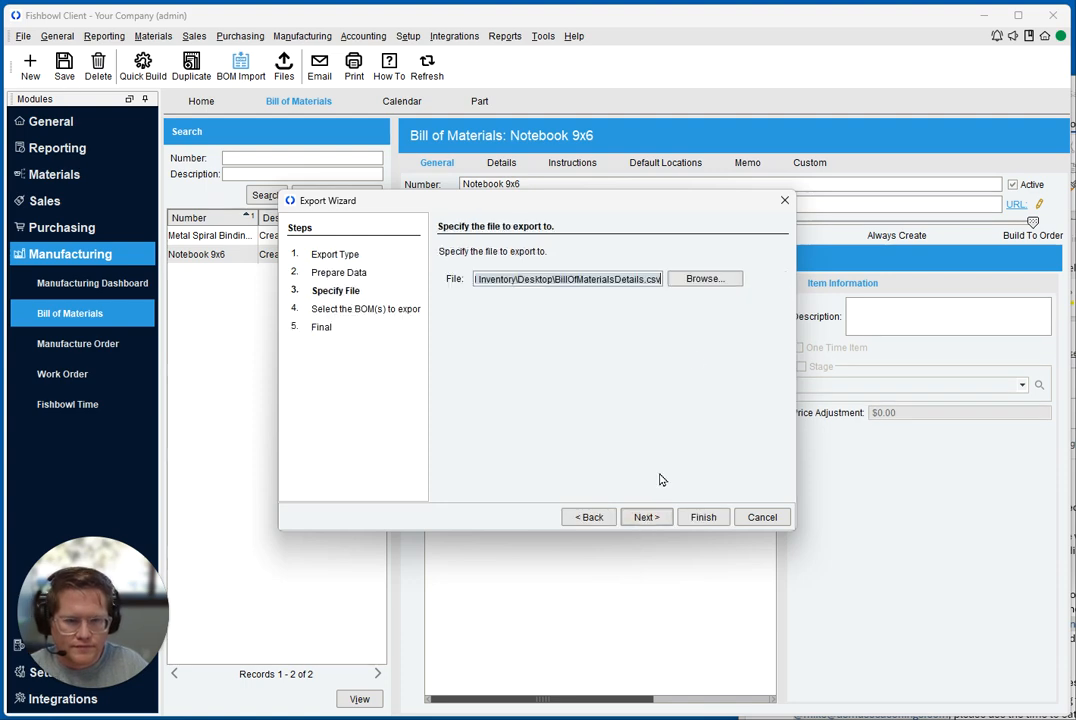
Export the bill of materials details to BillOfMaterialsDetails.csv on the desktop and open the exported file in Excel
left_click(704, 278)
left_click(714, 286)
left_click(703, 492)
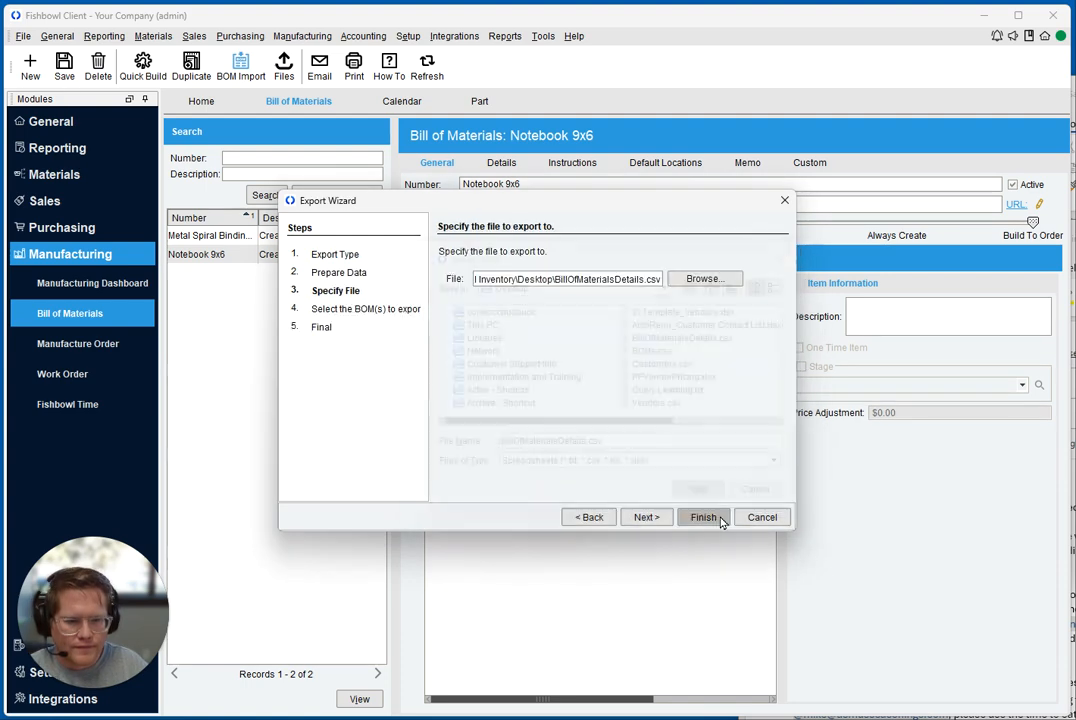
left_click(705, 517)
left_click(533, 393)
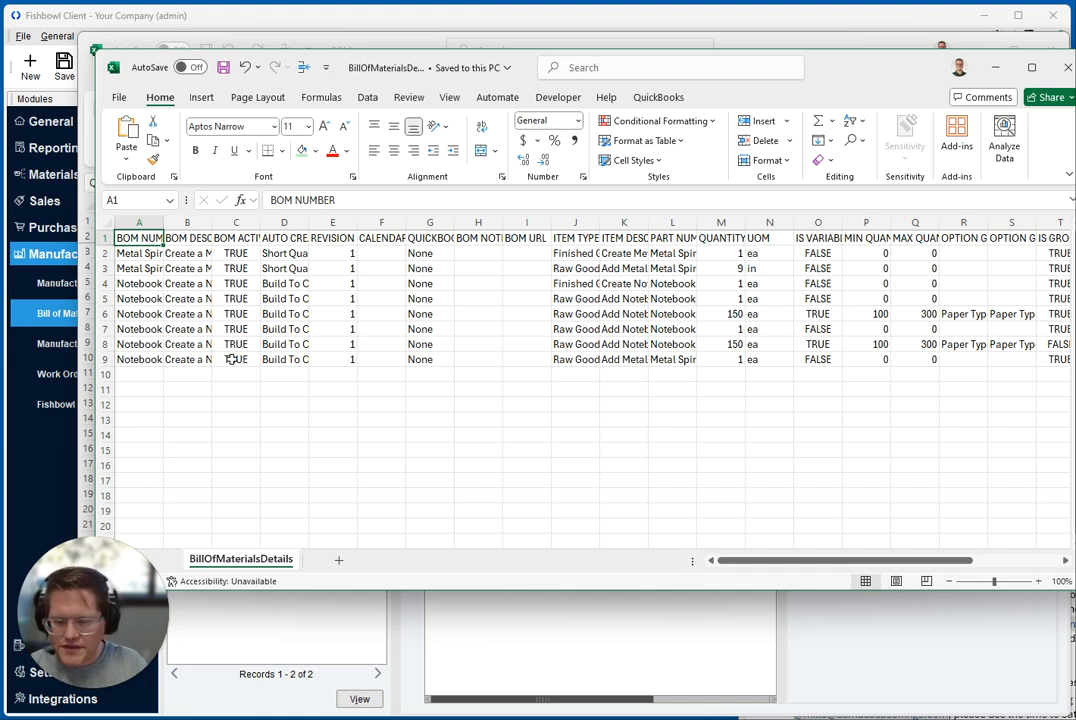
Fill the BOM header cells from BOM NUMBER through BOM URL with light blue
left_click_drag(118, 238, 340, 240)
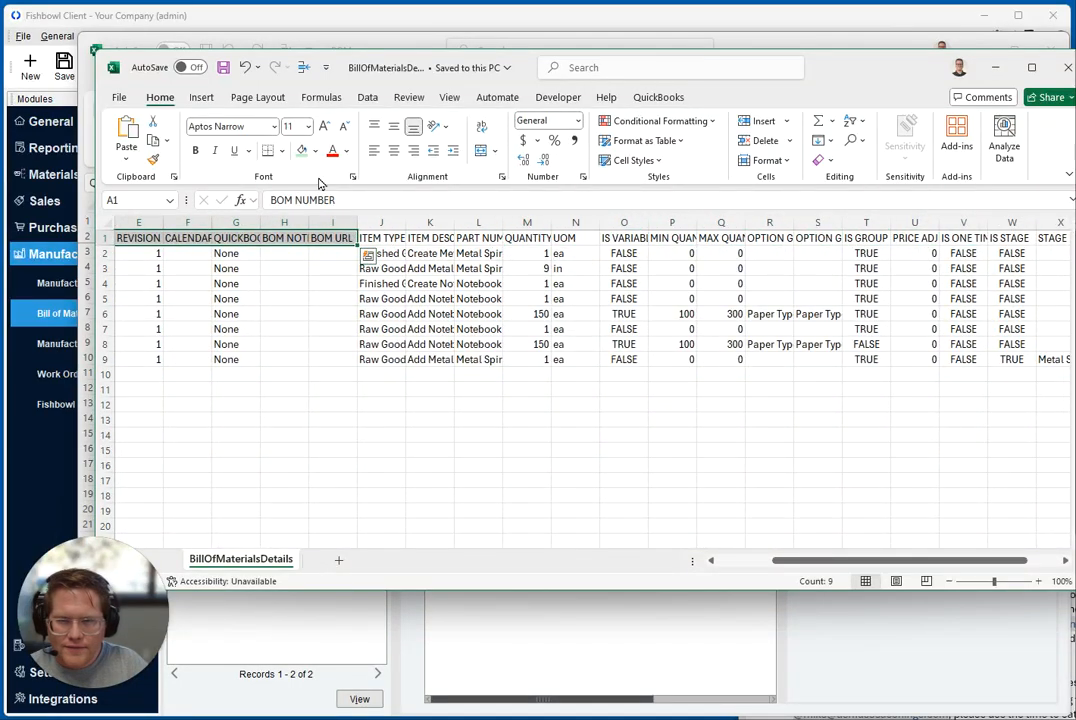
left_click(304, 153)
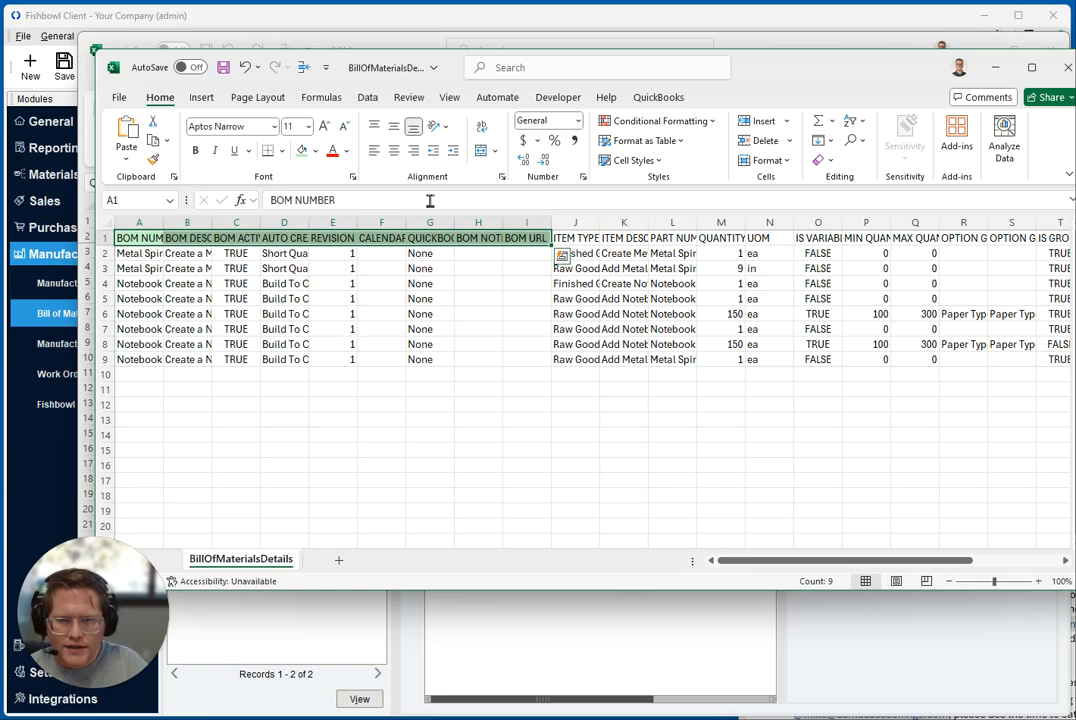
left_click(315, 153)
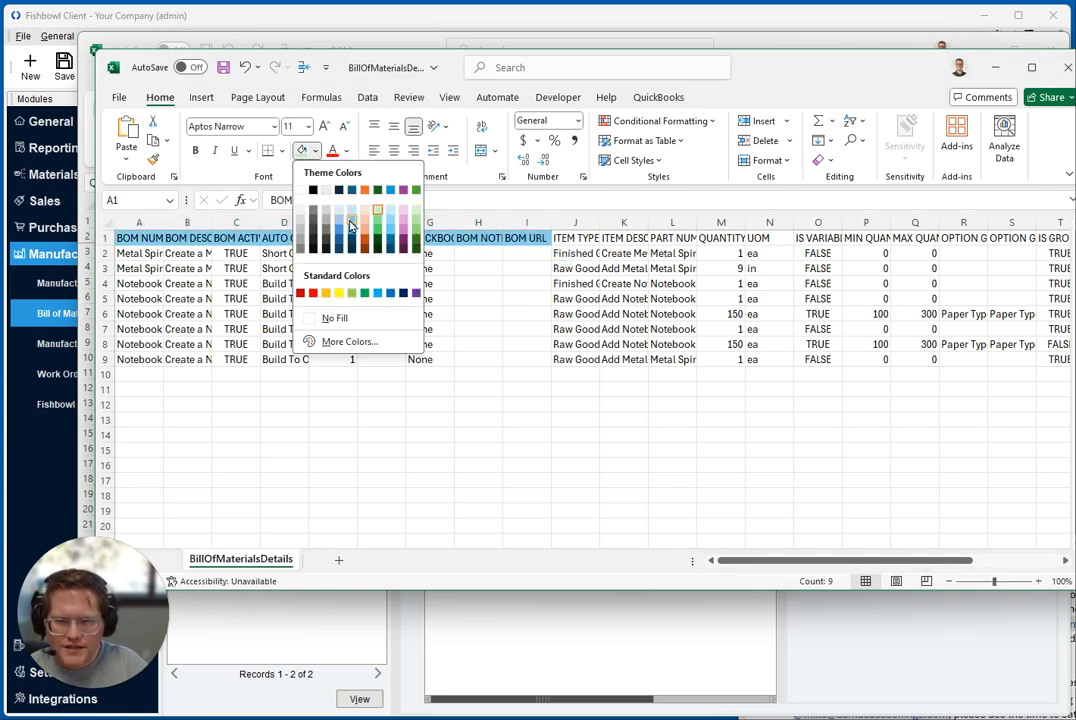
left_click(352, 200)
Fill the item header cells from ITEM TYPE through CONFIGURATION SORT ORDER with light green
left_click(575, 238)
left_click_drag(575, 238, 480, 238)
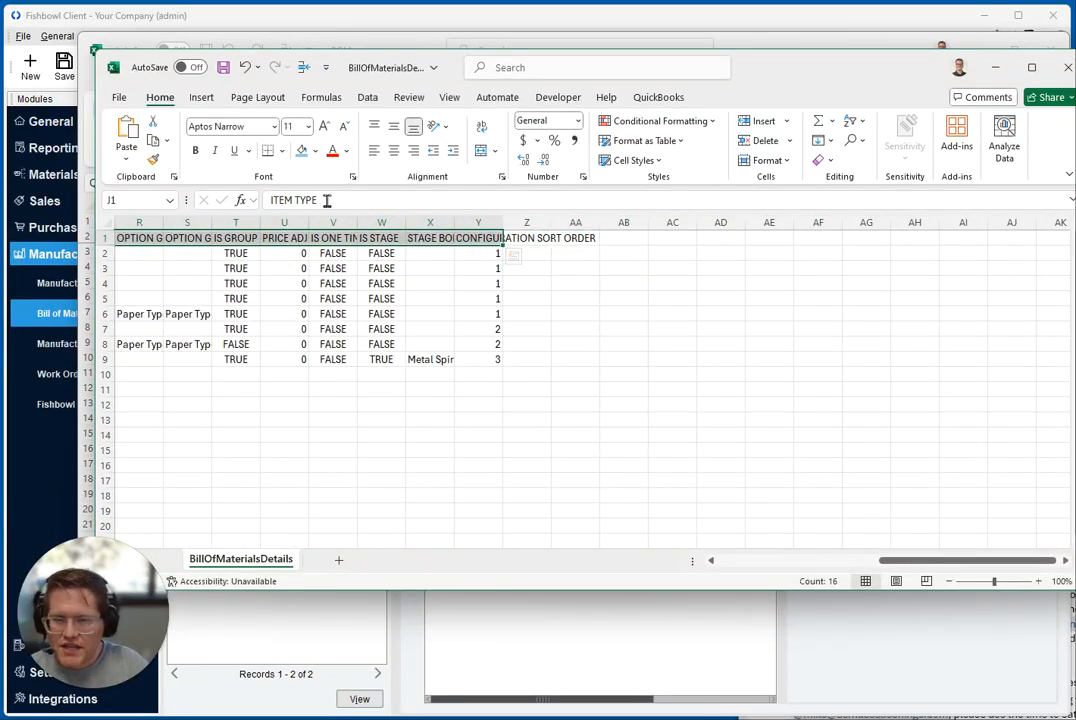
left_click(315, 150)
left_click(378, 219)
scroll(486, 294, "left", 6)
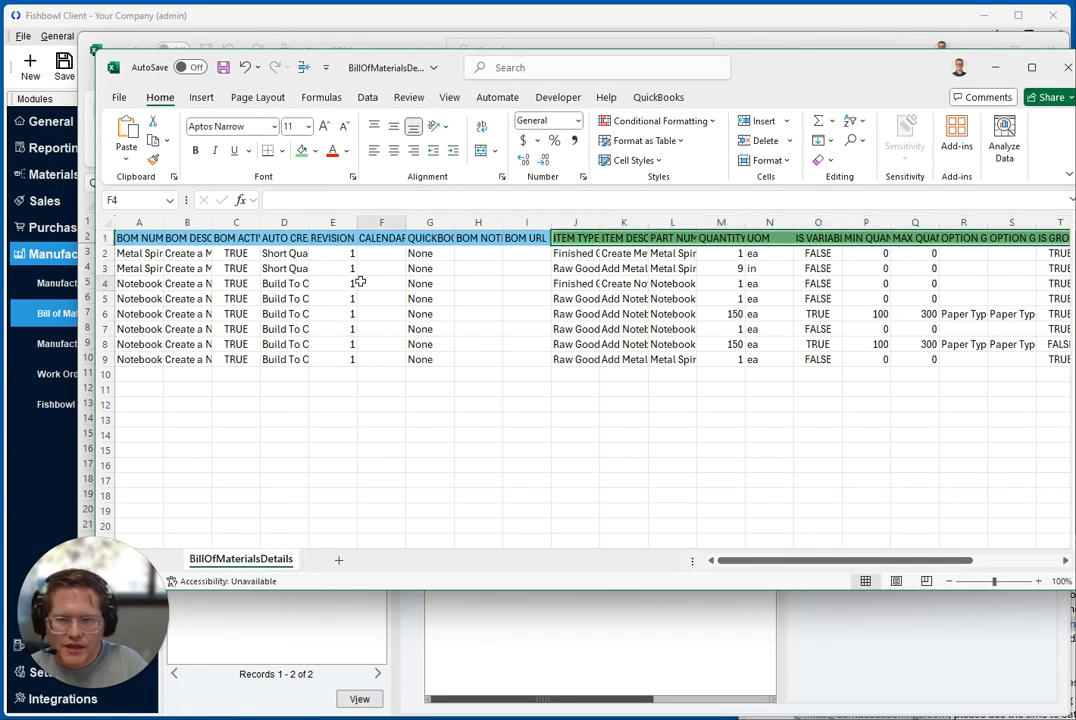
Auto-fit the width of all columns in the BillOfMaterialsDetails sheet
left_click(107, 222)
double_click(163, 222)
left_click(200, 253)
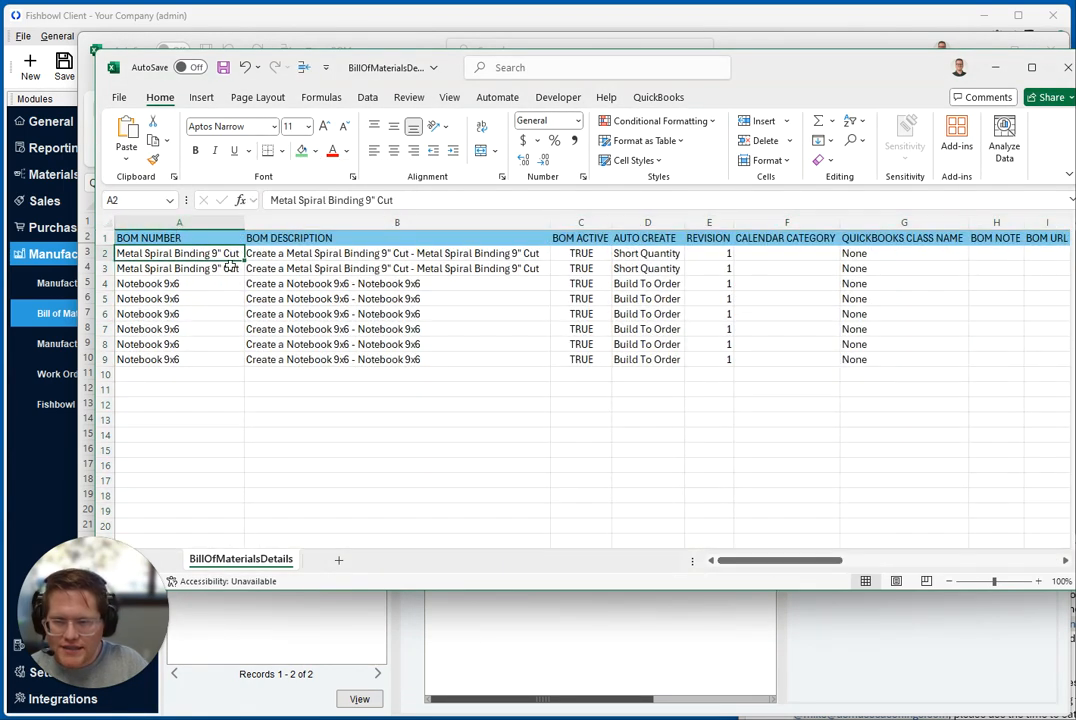
Highlight the two Metal Spiral Binding 9" Cut rows to compare their repeated BOM details
left_click_drag(125, 253, 148, 270)
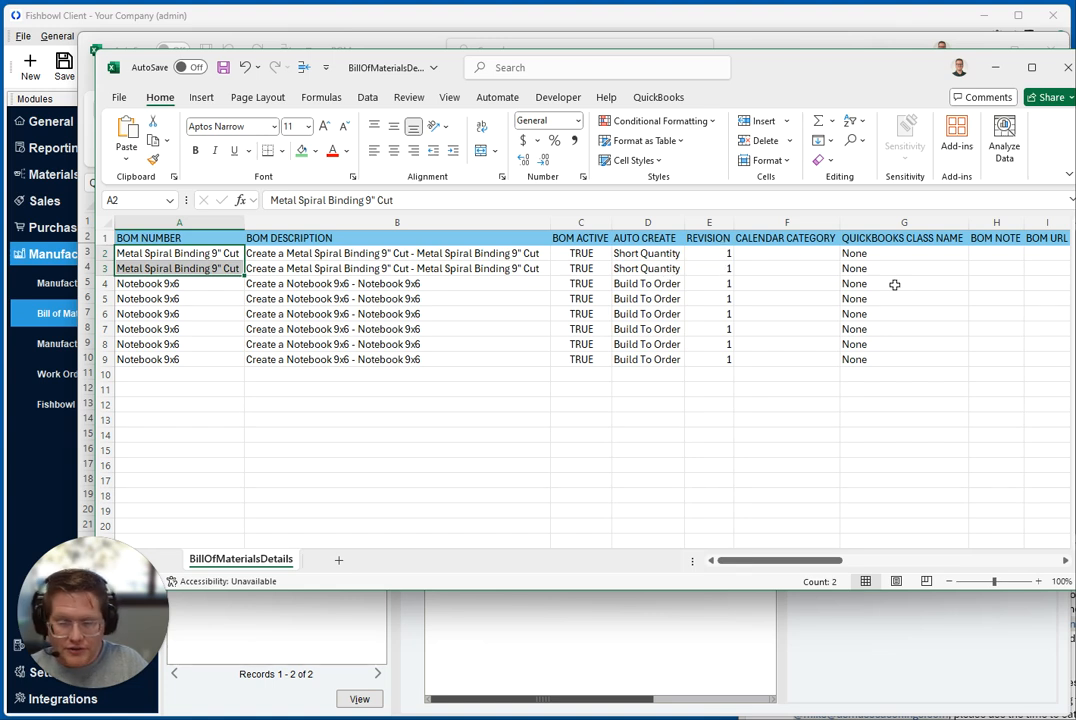
left_click(108, 255)
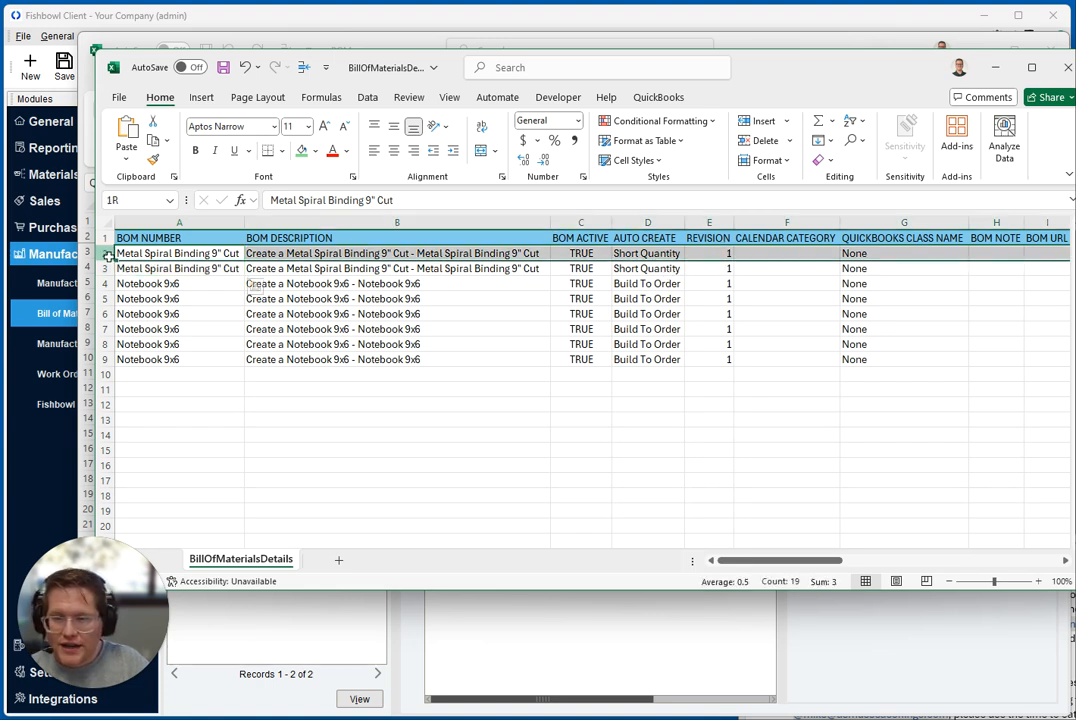
left_click_drag(108, 255, 108, 263)
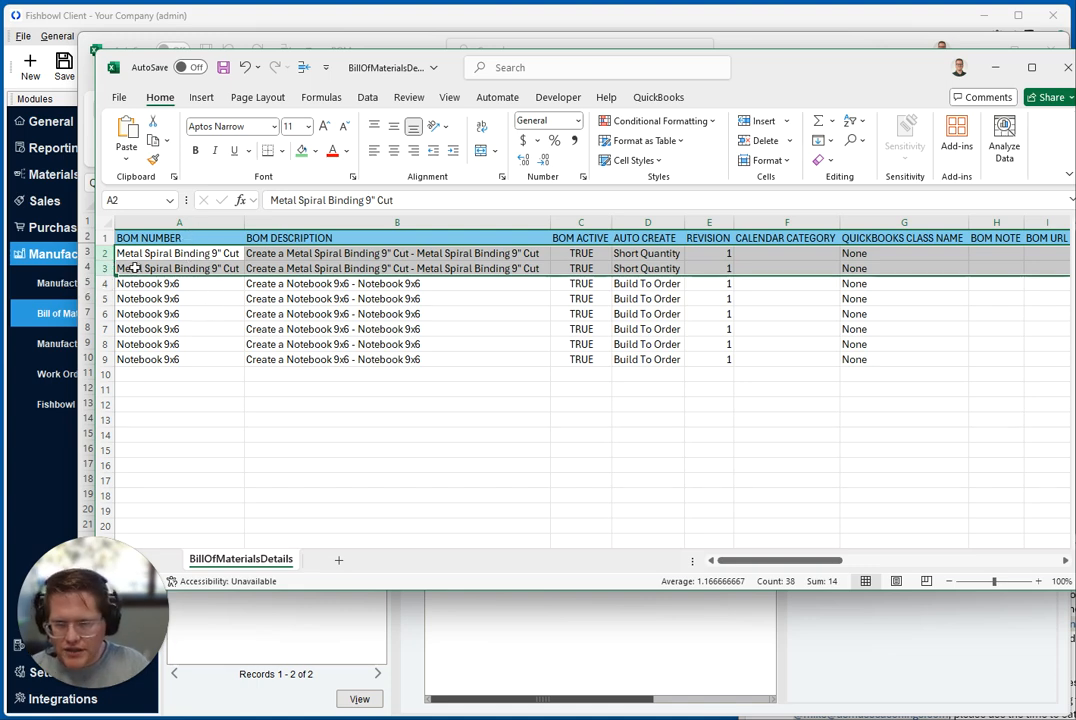
Freeze the panes at cell B2 so BOM NUMBER stays beside the item columns, and bring ITEM TYPE into view
left_click(285, 255)
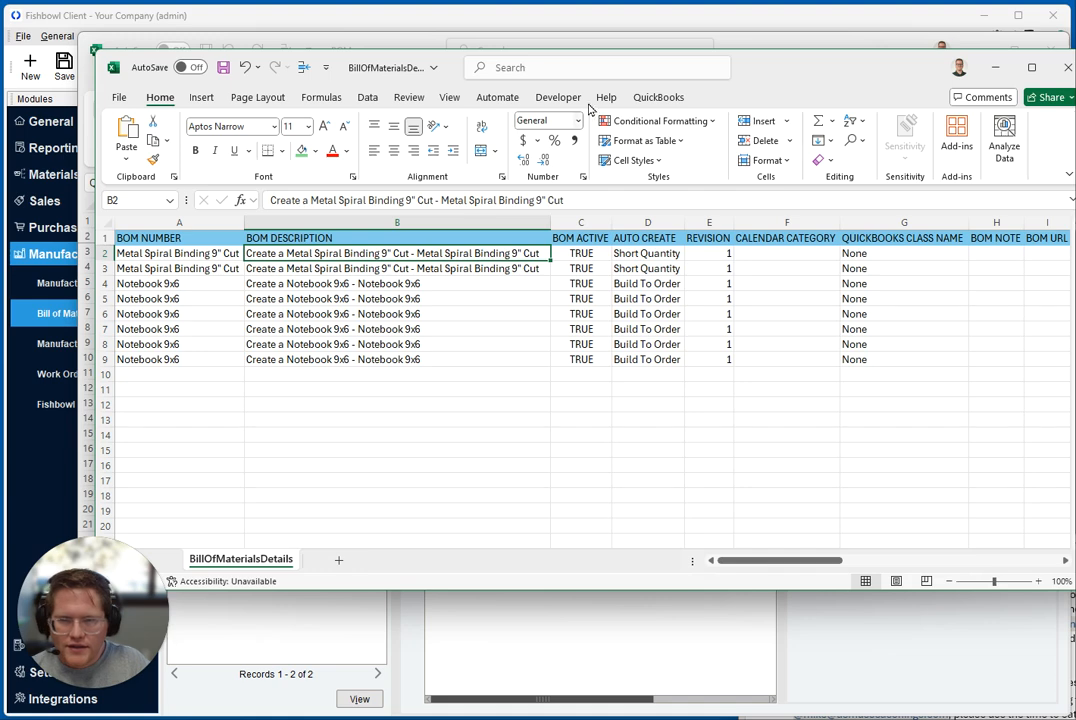
left_click(452, 98)
left_click(840, 160)
left_click(818, 192)
left_click_drag(792, 560, 920, 569)
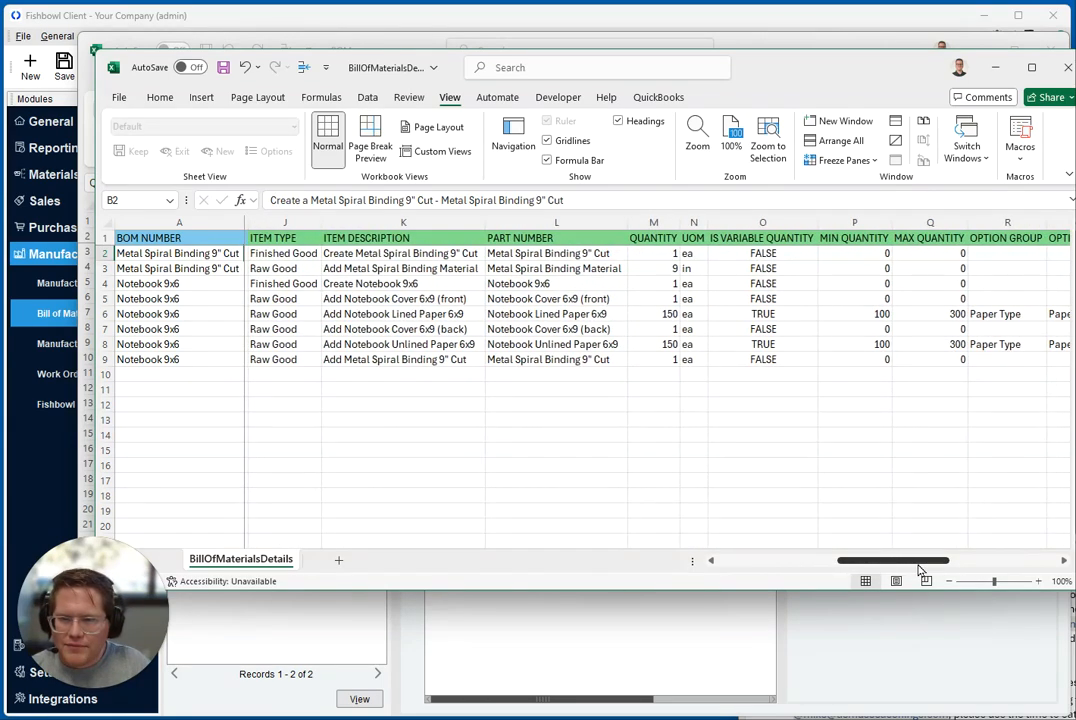
Go through the item type, item description and part number of the finished good in row 2
left_click(288, 255)
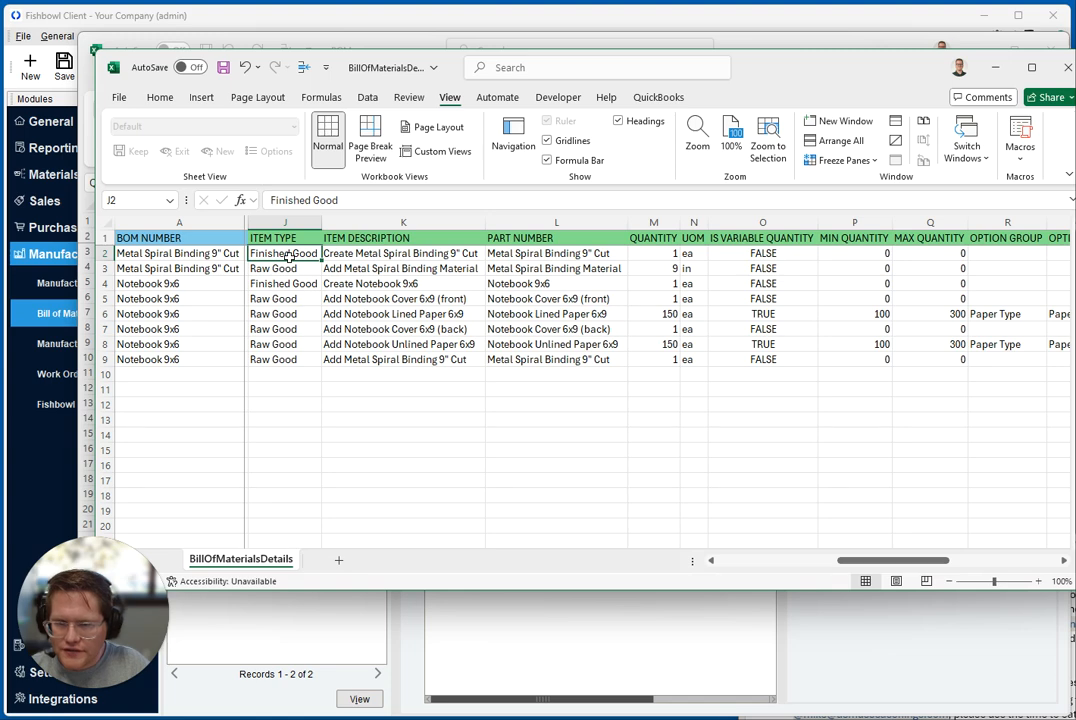
left_click(408, 255)
left_click(278, 254)
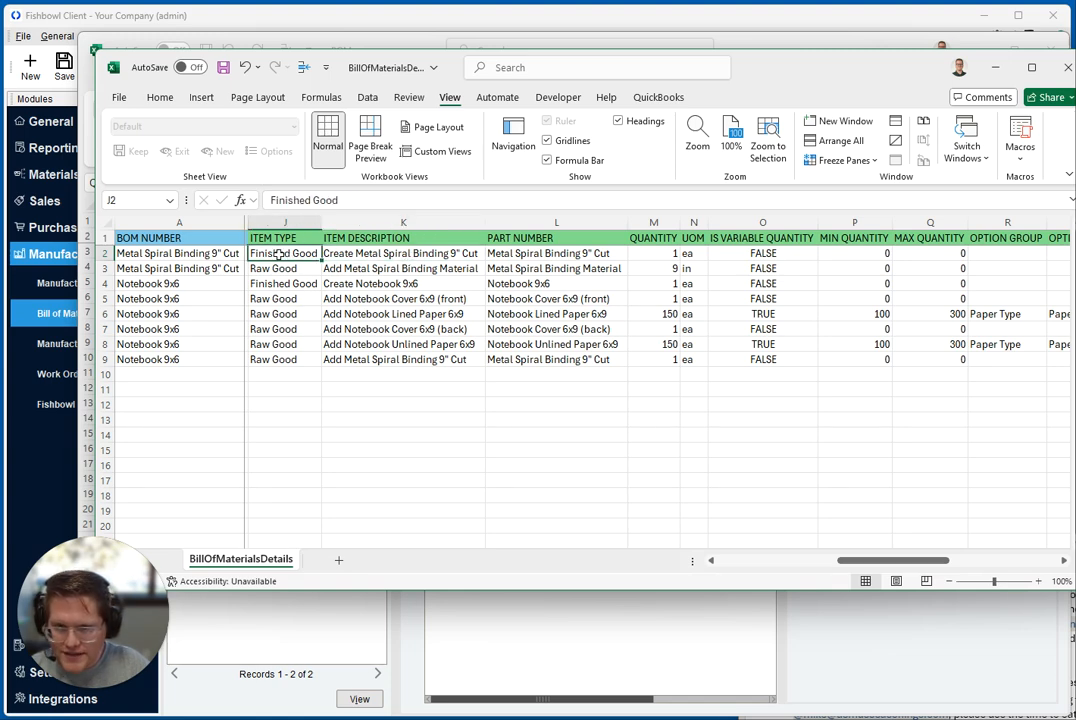
left_click(355, 255)
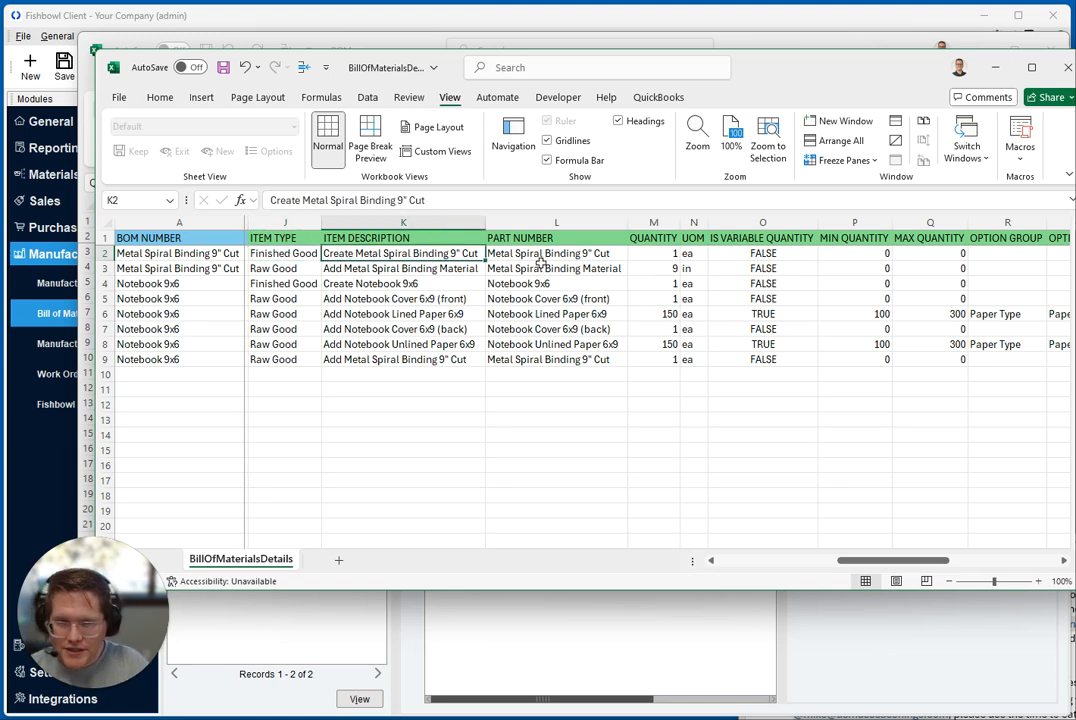
left_click(541, 255)
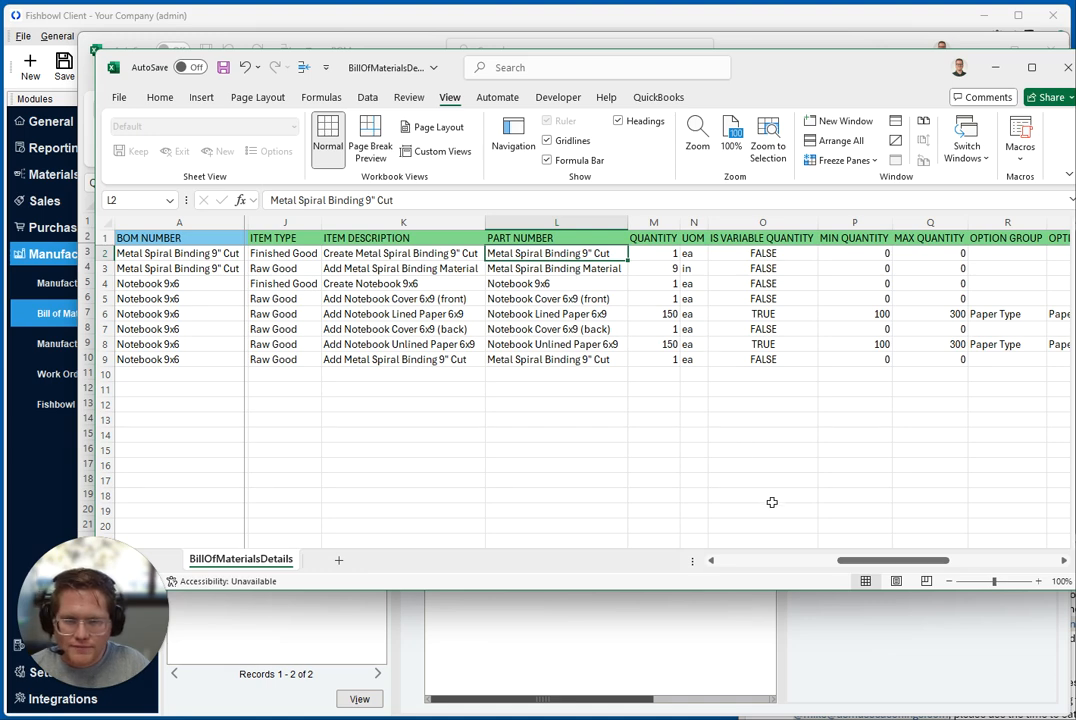
Compare the Create Notebook 9x6 item's quantity and UOM fields in Fishbowl with the sheet's QUANTITY and UOM columns
key("alt+Tab")
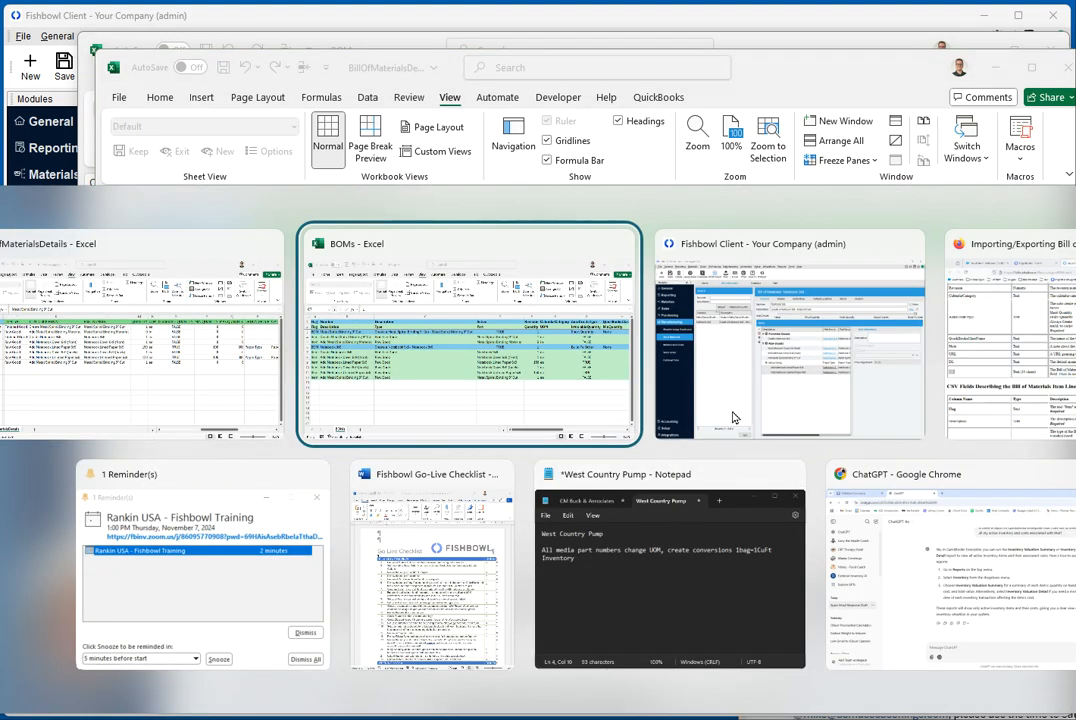
left_click(806, 385)
left_click(504, 319)
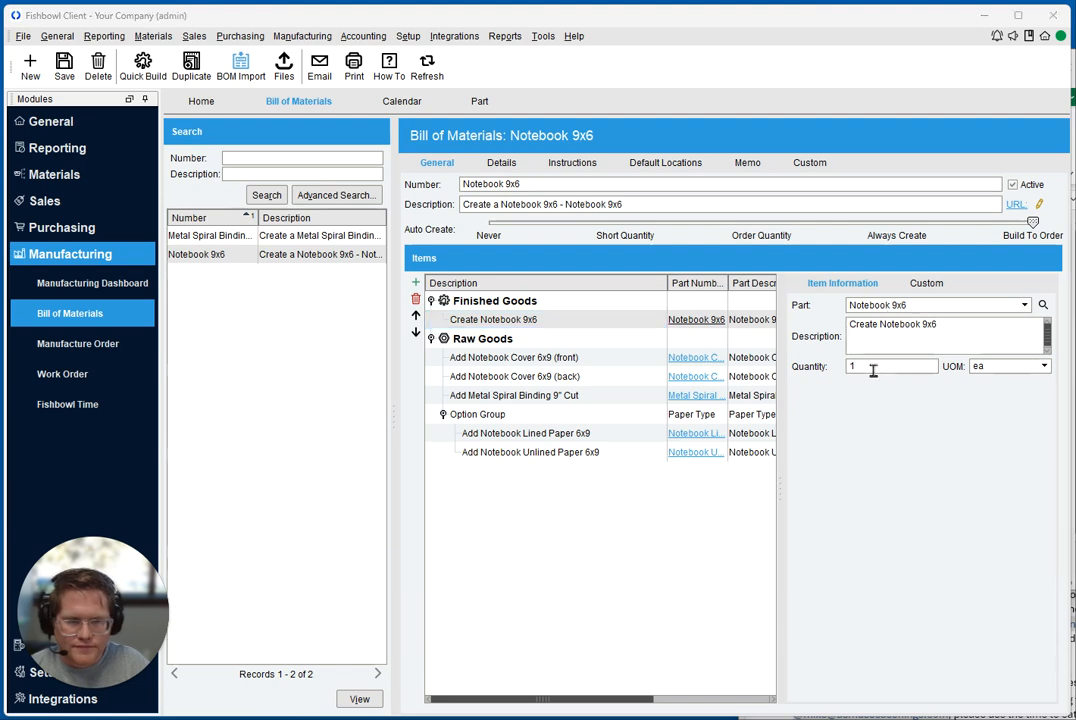
key("alt+Tab")
left_click(672, 254)
left_click(694, 254)
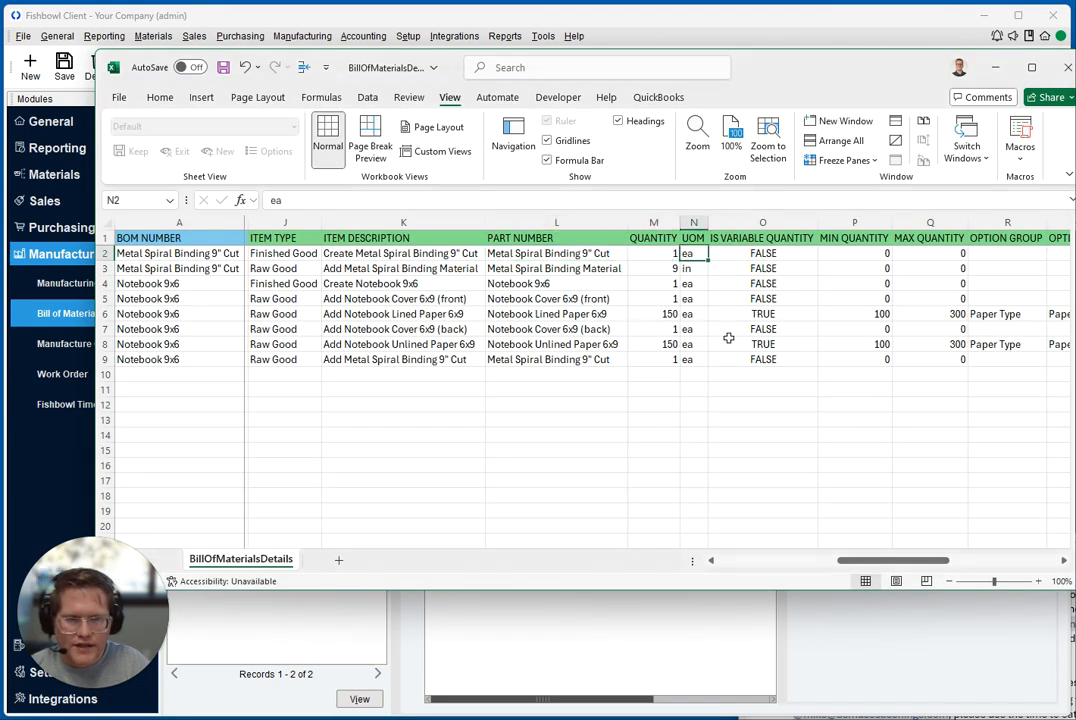
key("alt+Tab")
key("alt+Tab")
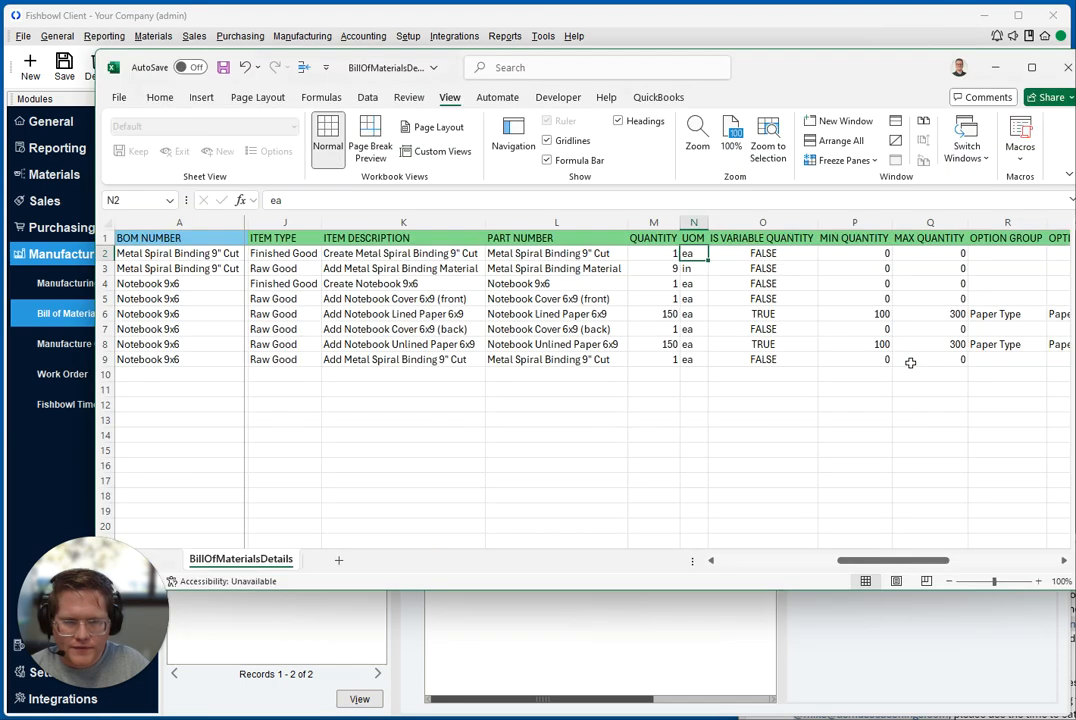
Review the IS VARIABLE QUANTITY column, highlighting the binding material row and both the lined and unlined paper rows
left_click_drag(884, 567, 922, 567)
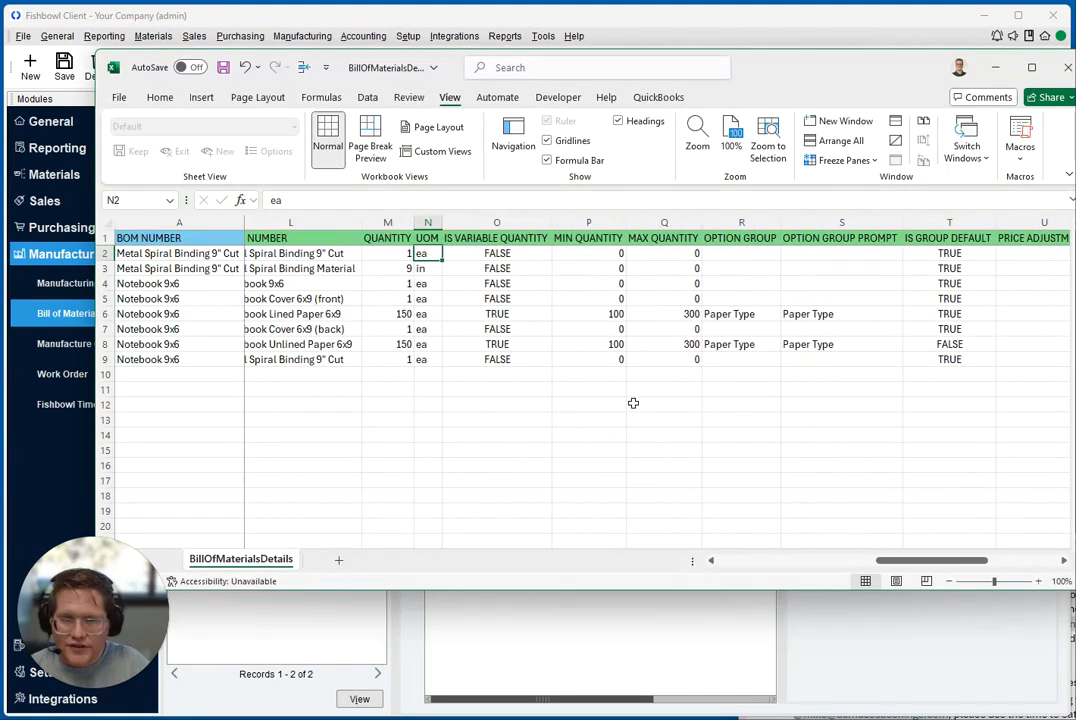
left_click(504, 256)
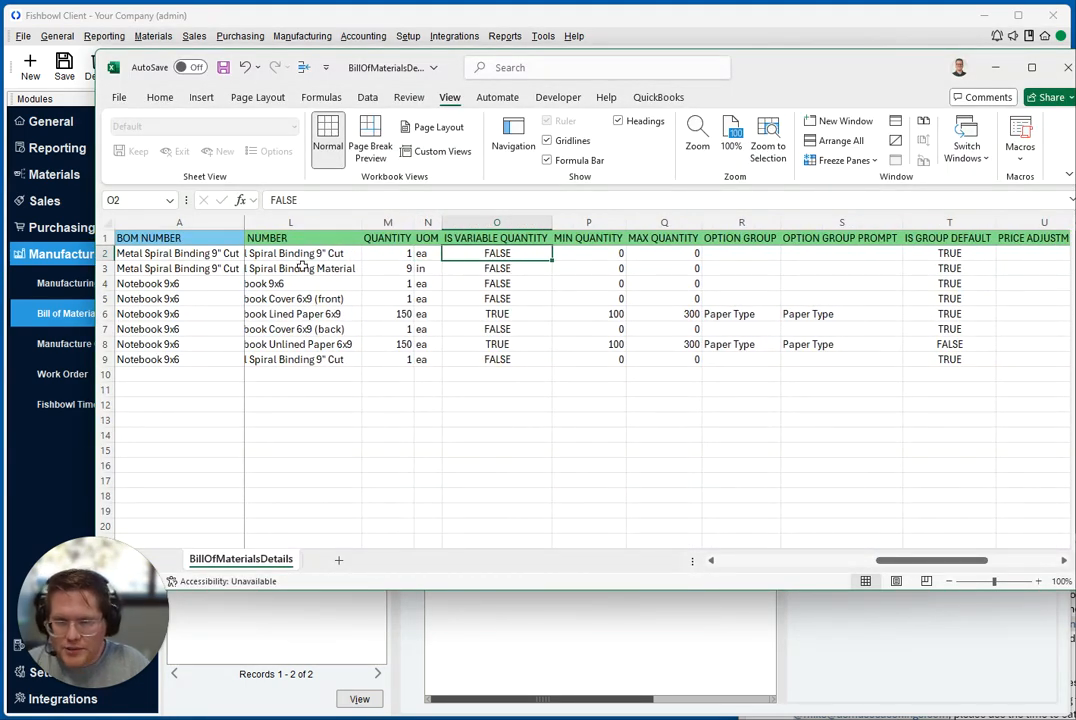
left_click_drag(331, 268, 490, 269)
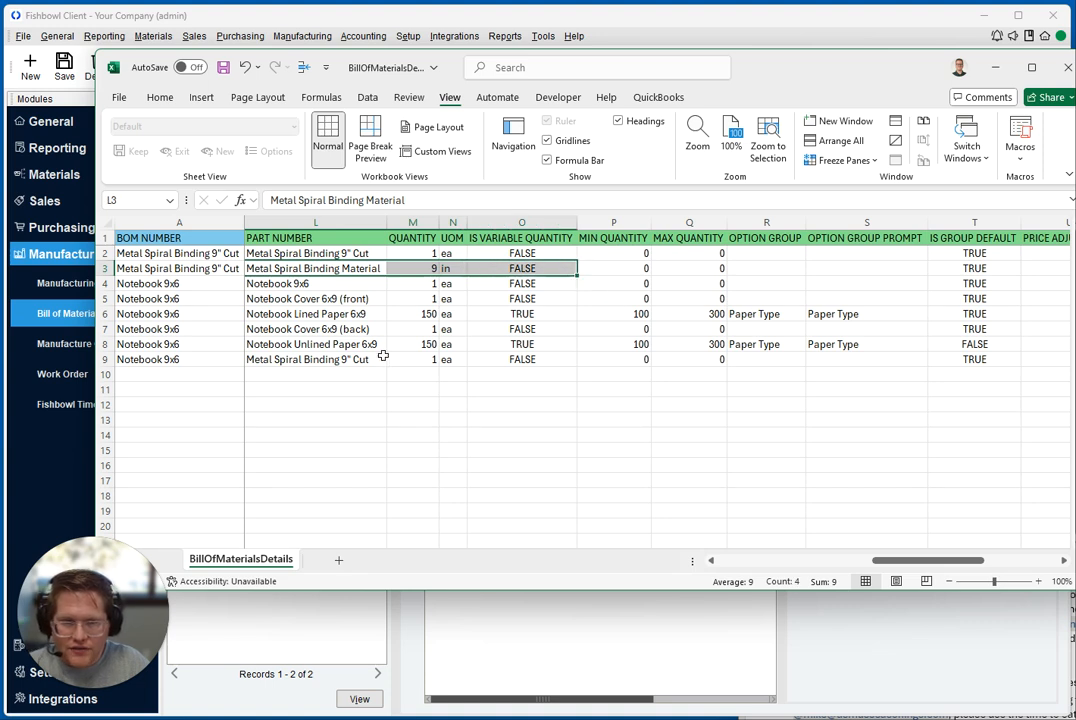
left_click_drag(325, 317, 510, 323)
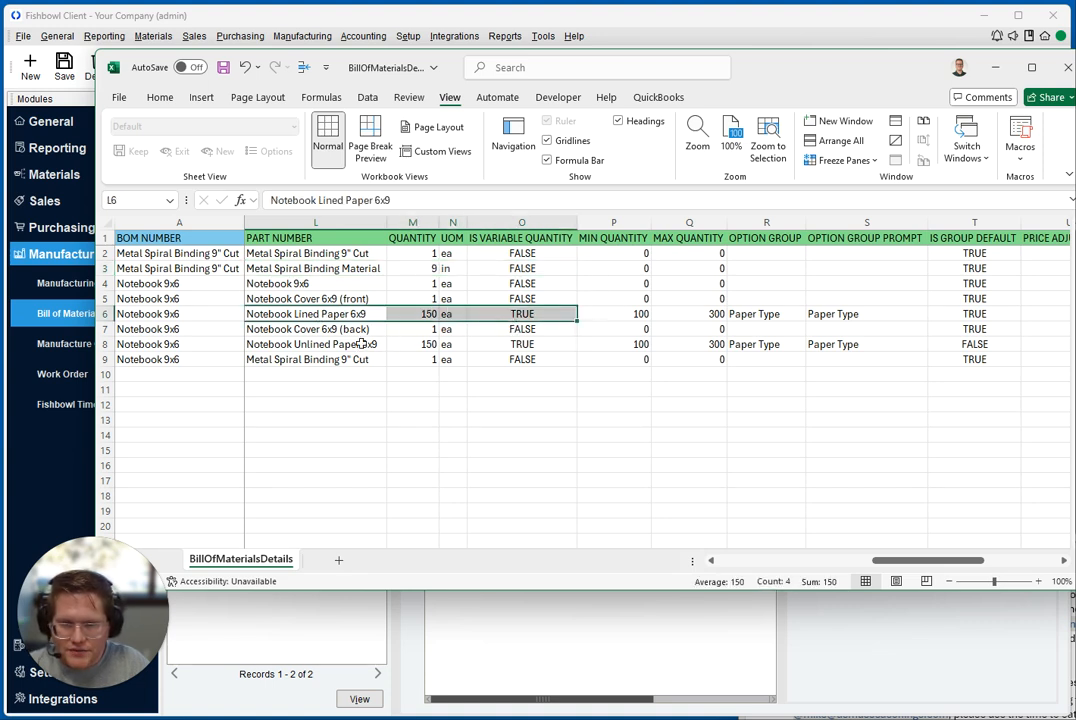
left_click_drag(340, 344, 492, 348)
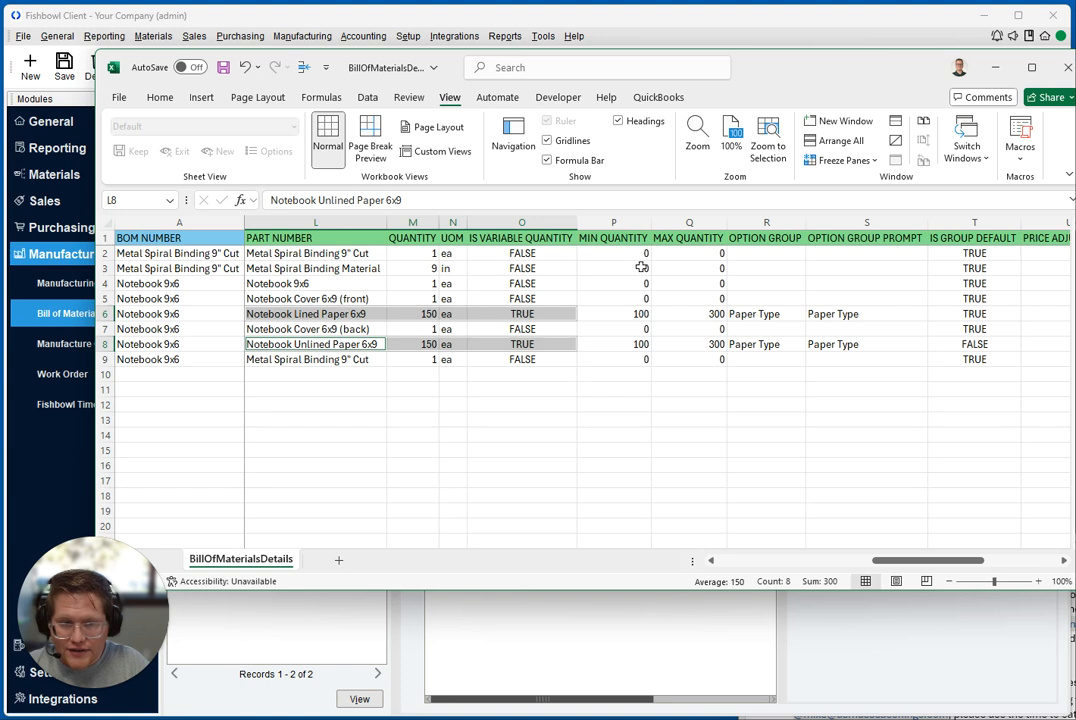
Add the MIN QUANTITY and MAX QUANTITY cells of the lined and unlined paper rows to the selection, and switch to Fishbowl
left_click(640, 316, "ctrl")
left_click(704, 315, "ctrl")
left_click(644, 344, "ctrl")
left_click(694, 344, "ctrl")
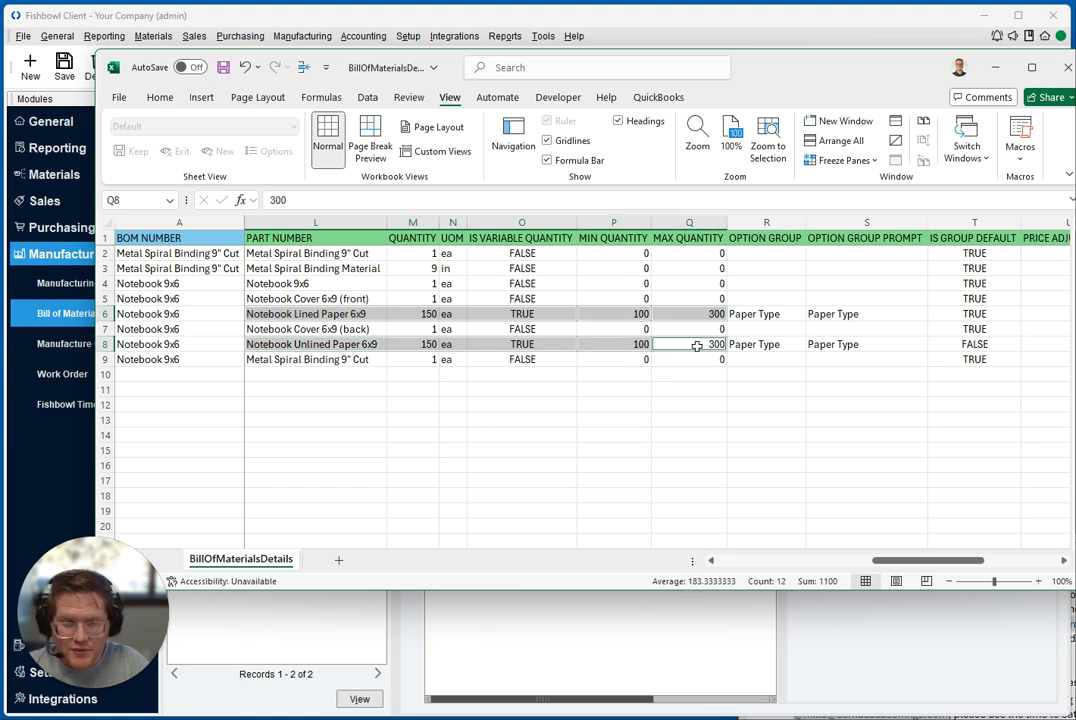
key("alt+Tab")
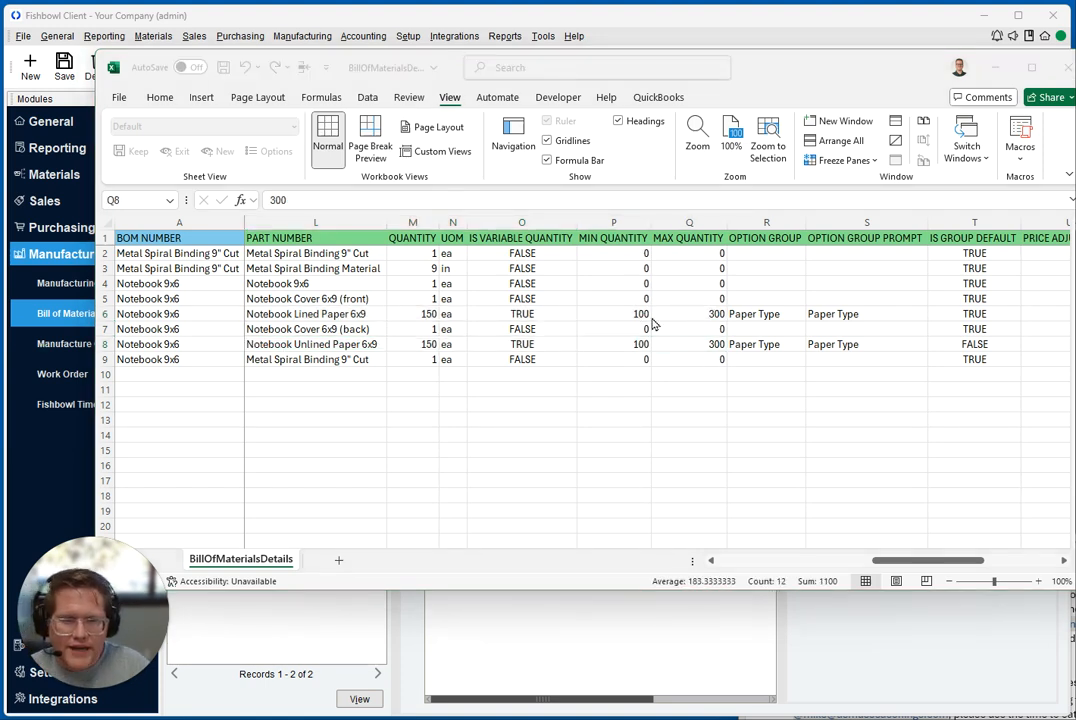
Switch back to the Excel sheet and highlight the OPTION GROUP and OPTION GROUP PROMPT cells of the lined and unlined paper rows
key("alt+Tab")
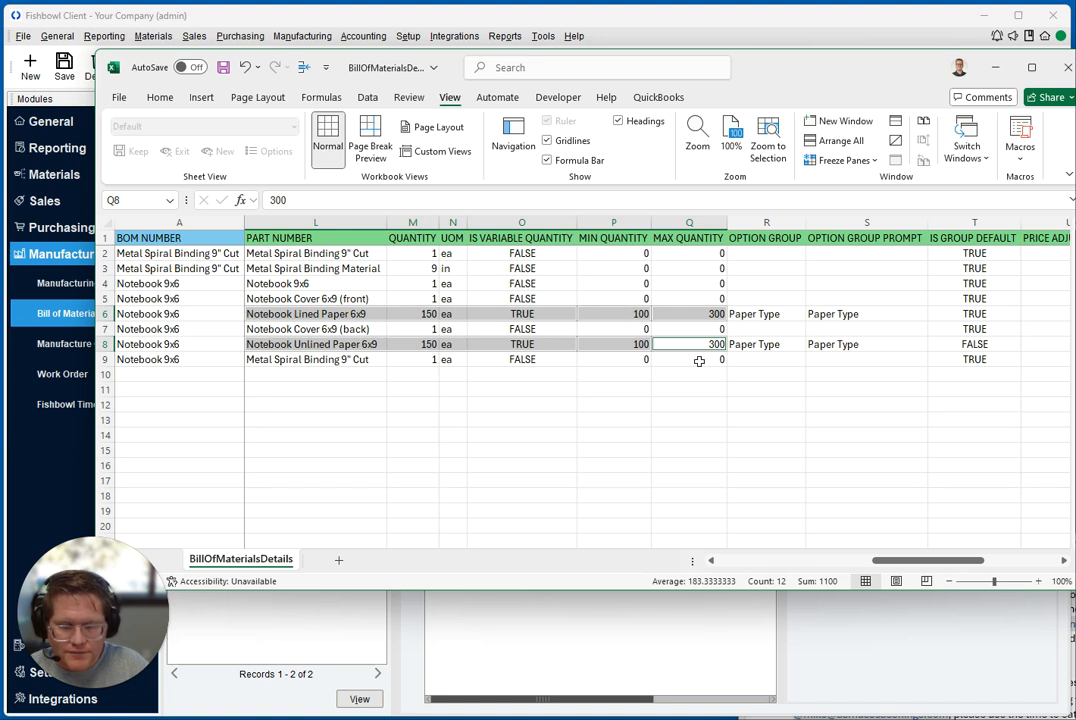
left_click(766, 225)
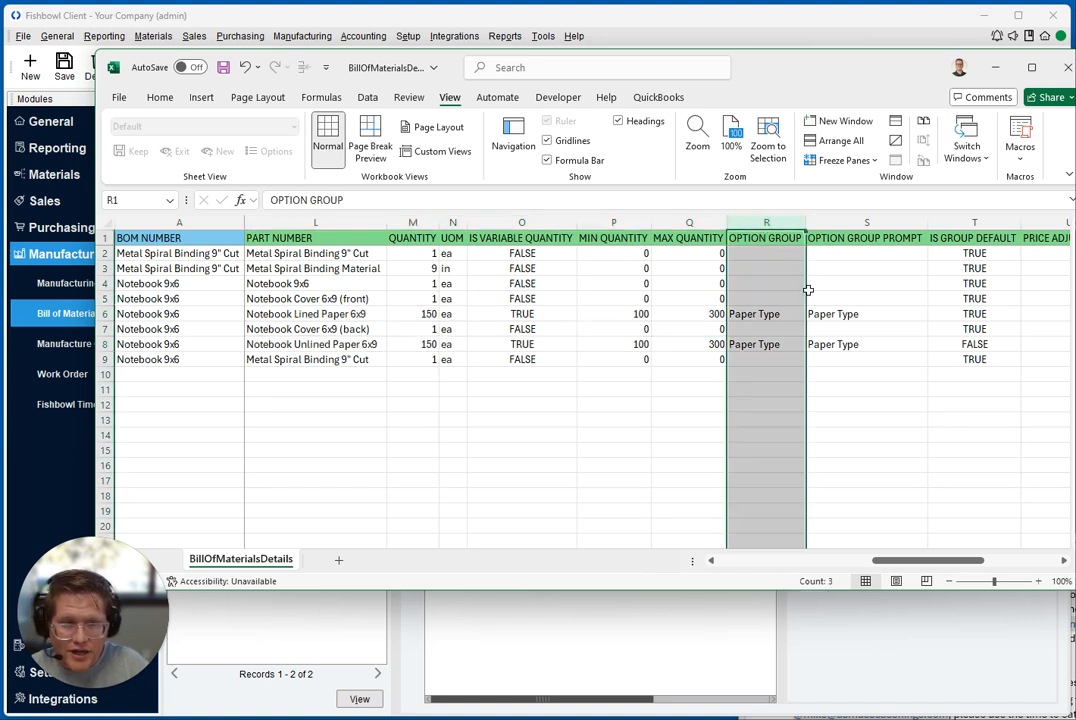
left_click(752, 314)
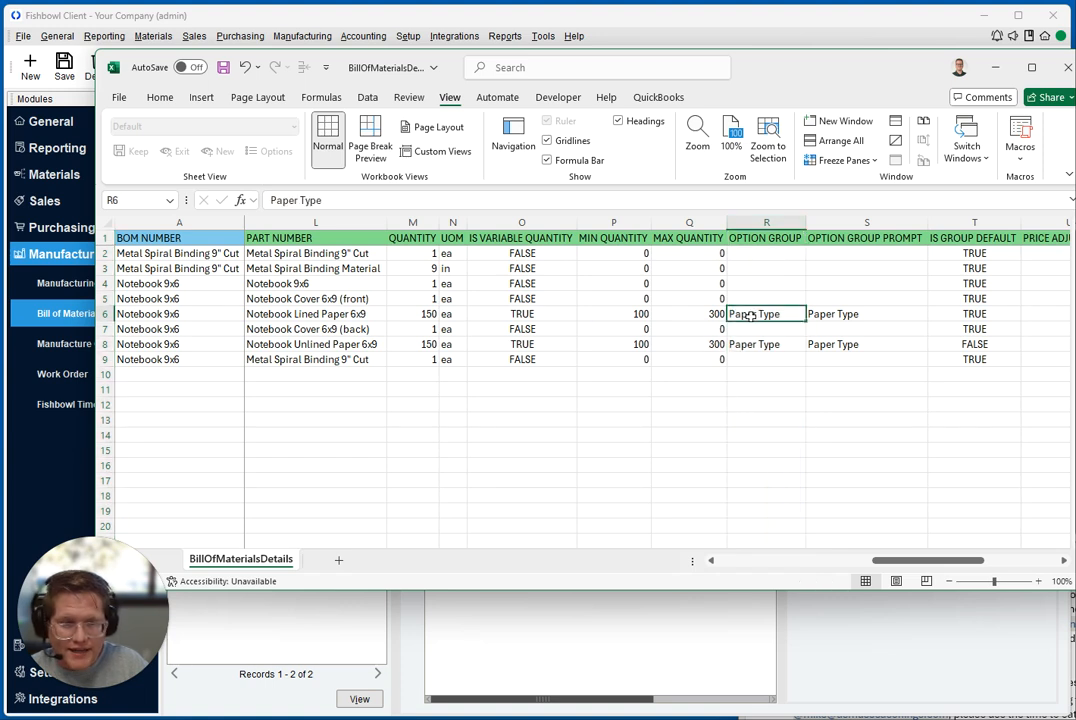
left_click(833, 318, "shift")
left_click_drag(768, 344, 817, 346)
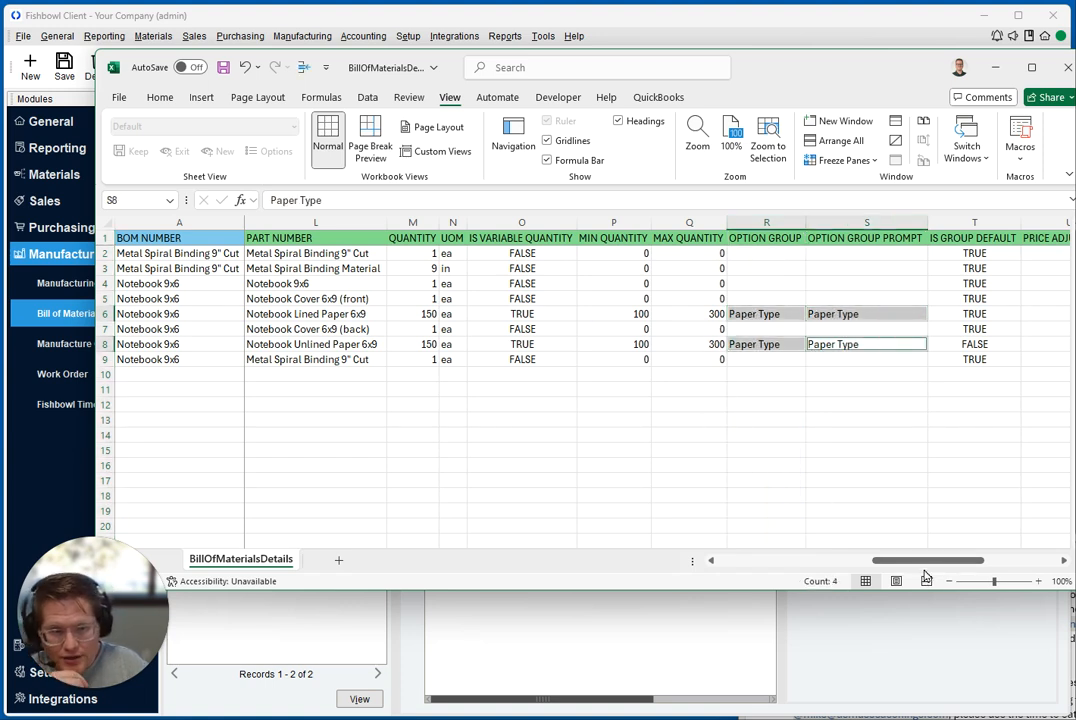
Review the IS GROUP DEFAULT column, highlighting its cells for the lined and unlined paper rows
left_click_drag(923, 561, 985, 564)
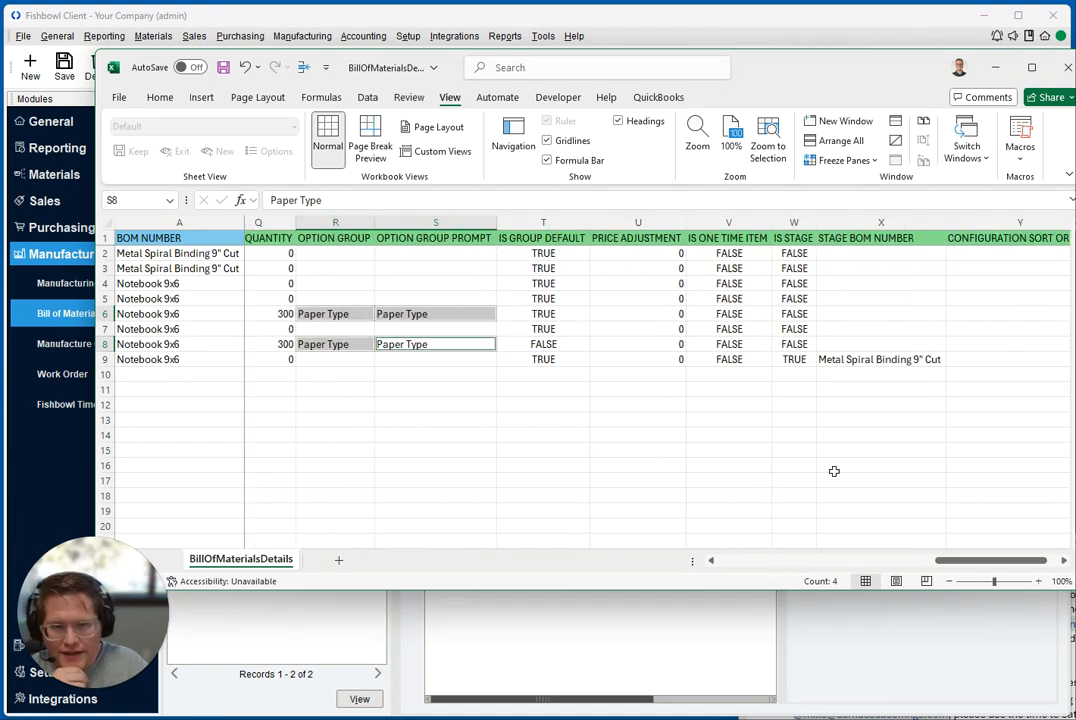
left_click(555, 237)
left_click(546, 314)
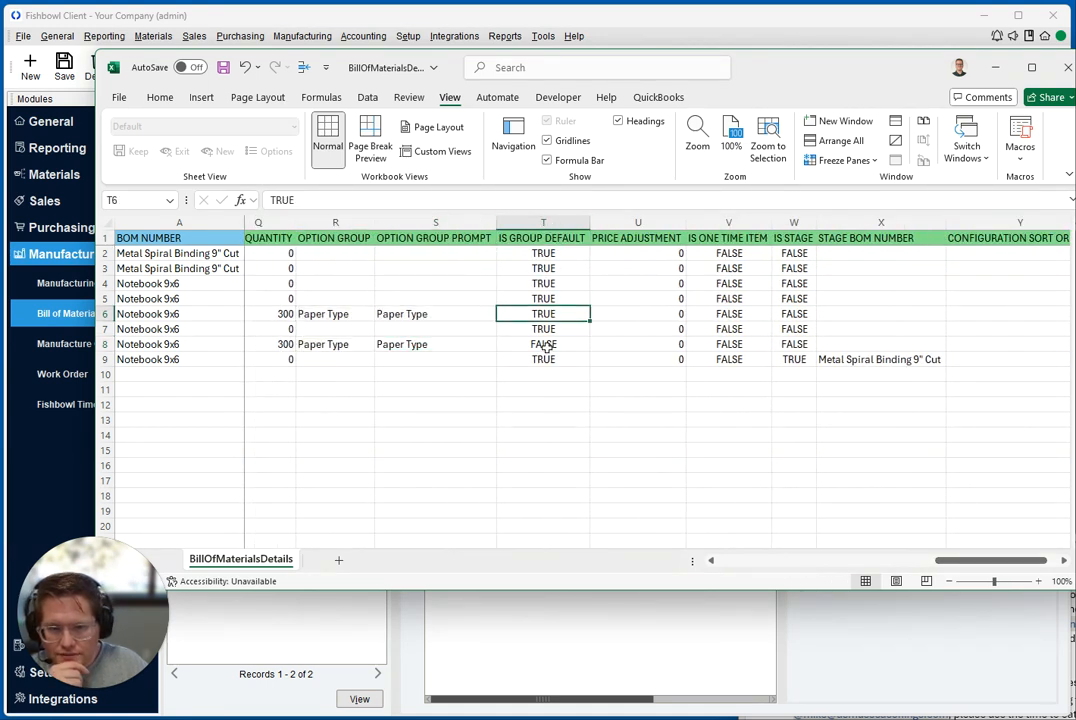
left_click(545, 344, "ctrl")
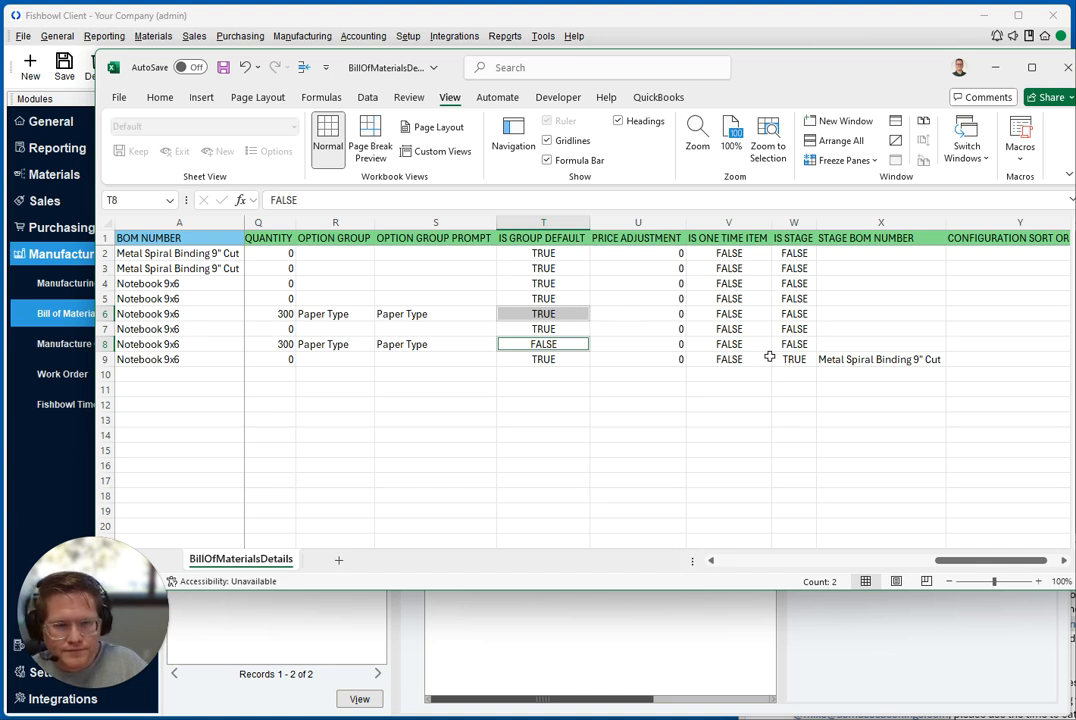
Go through the PRICE ADJUSTMENT, IS ONE TIME ITEM and IS STAGE columns, ending on the IS STAGE cell in row 9
left_click(646, 221)
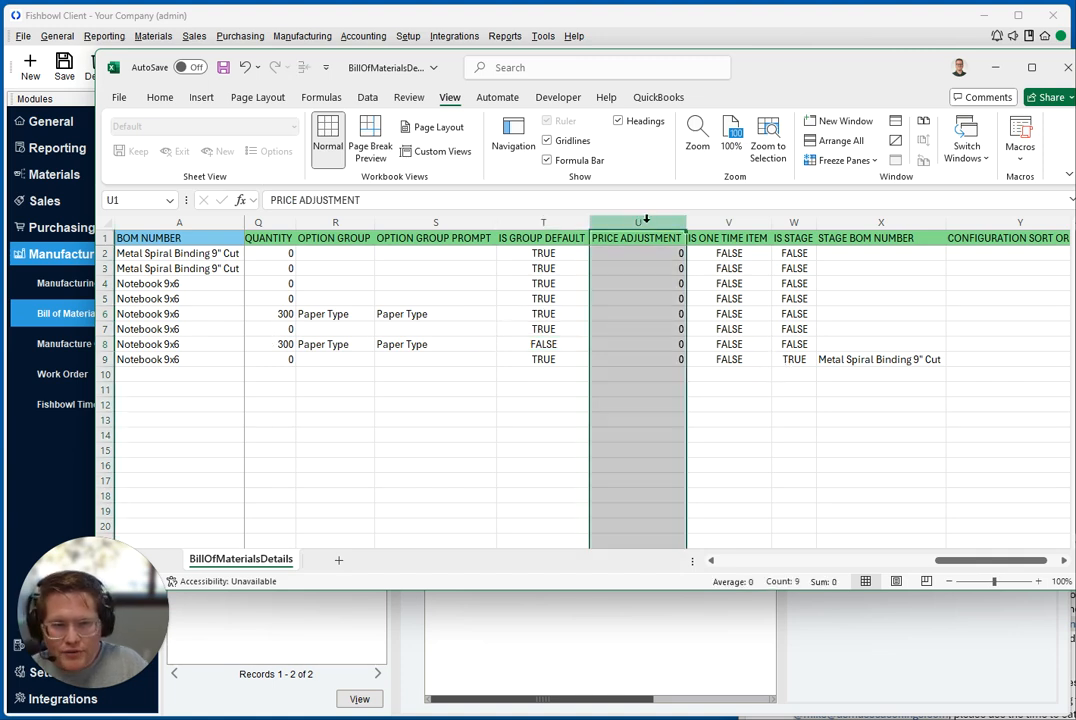
left_click(752, 219)
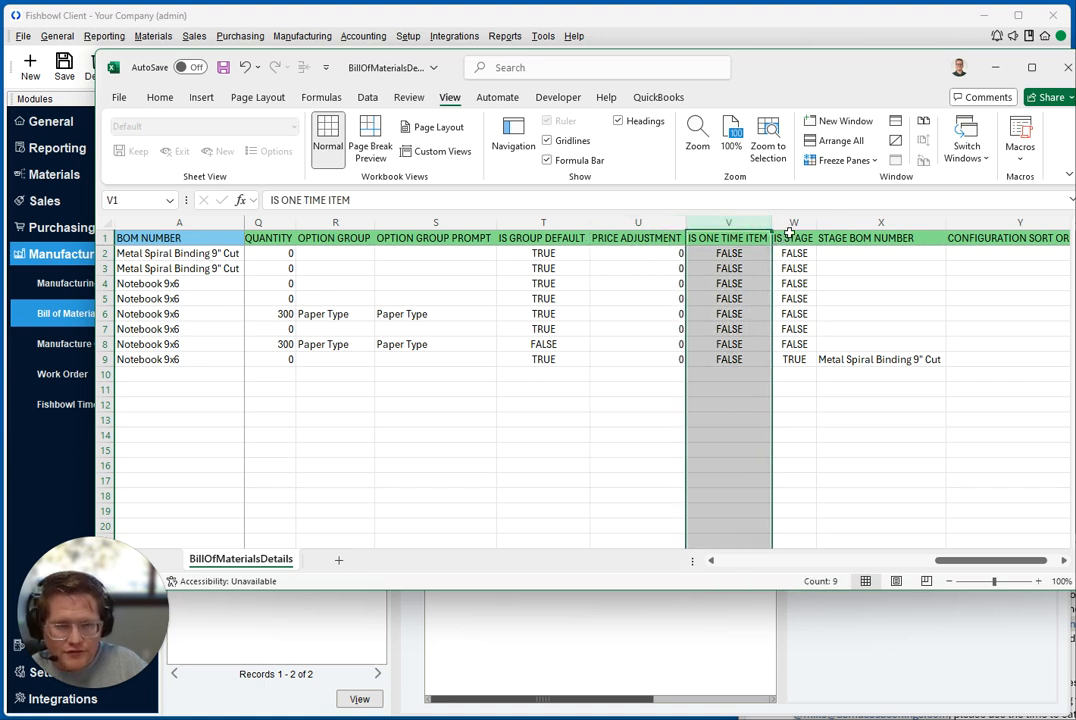
left_click(793, 221)
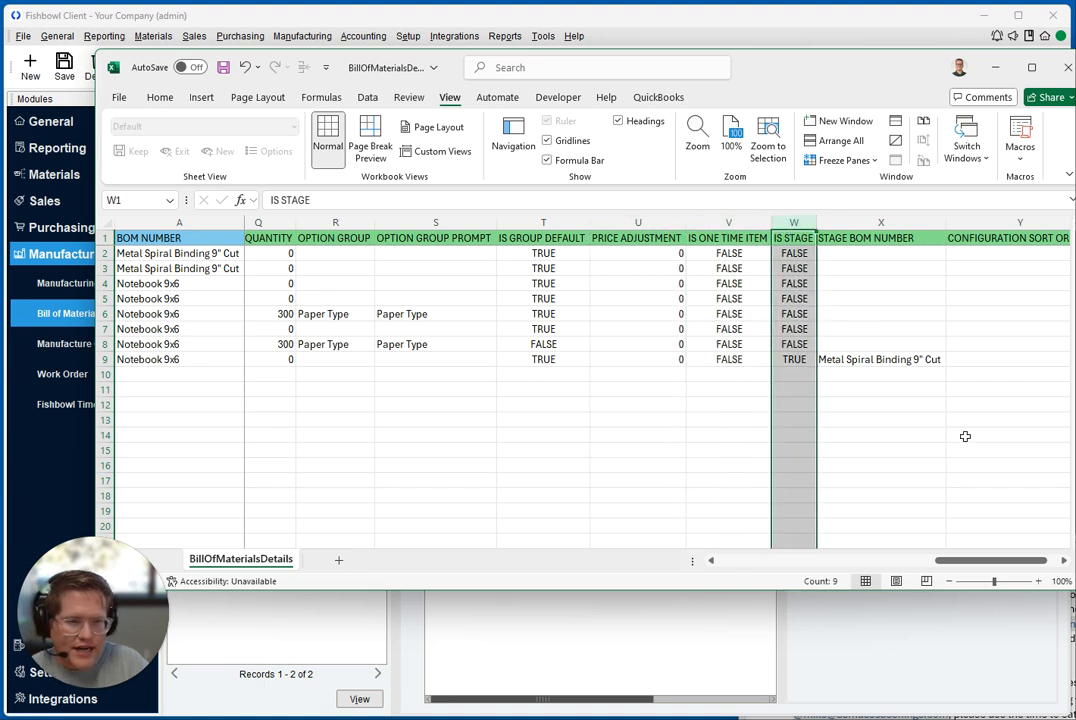
left_click(795, 361)
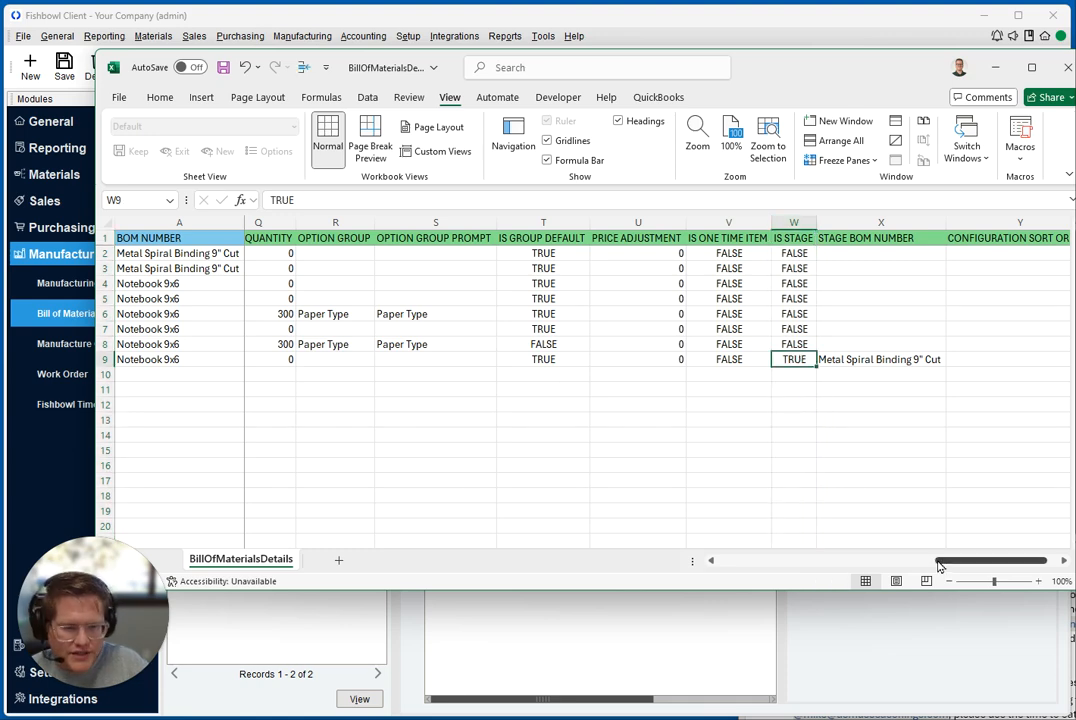
Check the item description and part number of the stage item in row 9
scroll(700, 548, "left", 10)
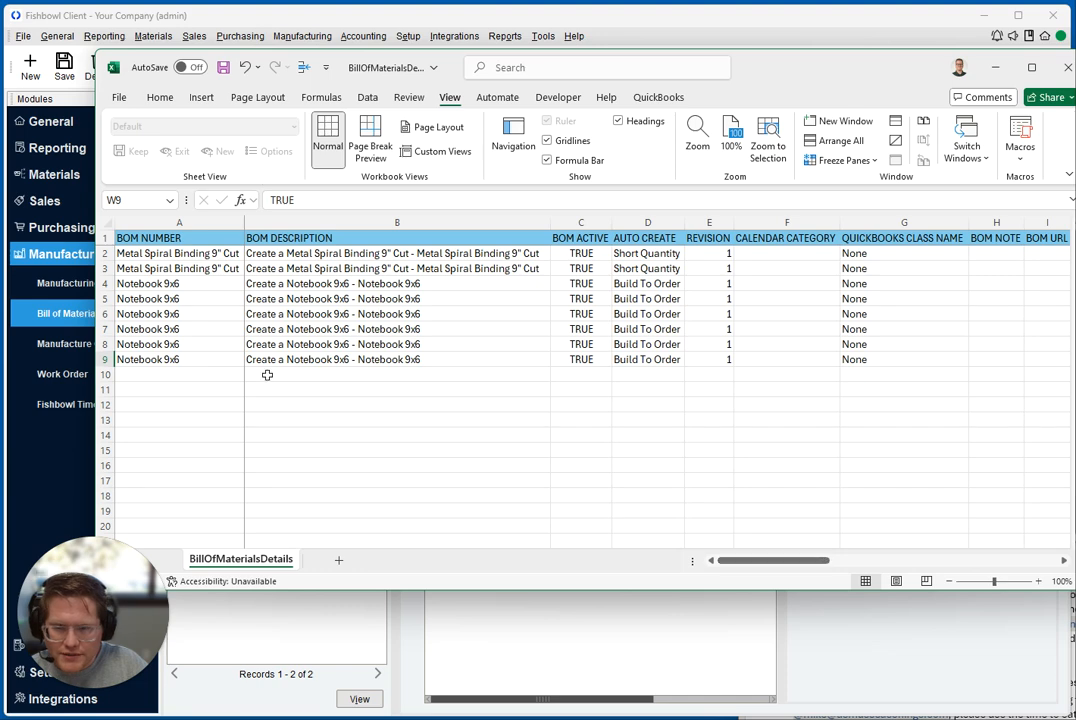
left_click_drag(745, 568, 876, 568)
left_click(480, 361)
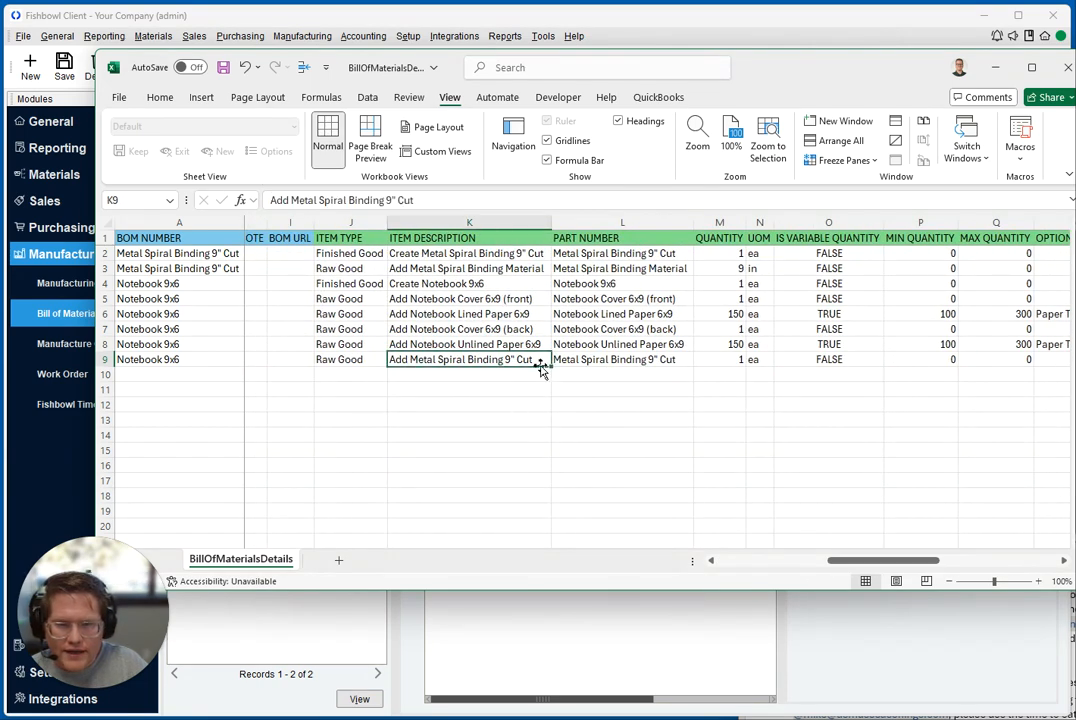
left_click(615, 360)
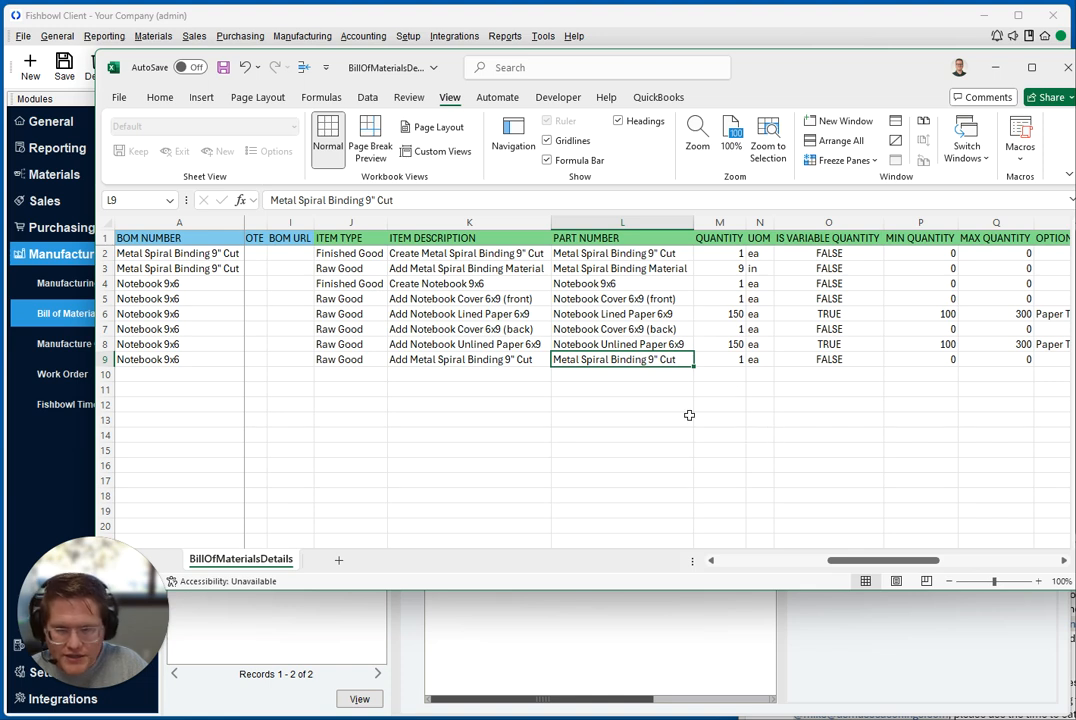
Copy the Metal Spiral Binding 9" Cut BOM number from A2 into the STAGE BOM NUMBER cell of row 9
left_click(165, 256)
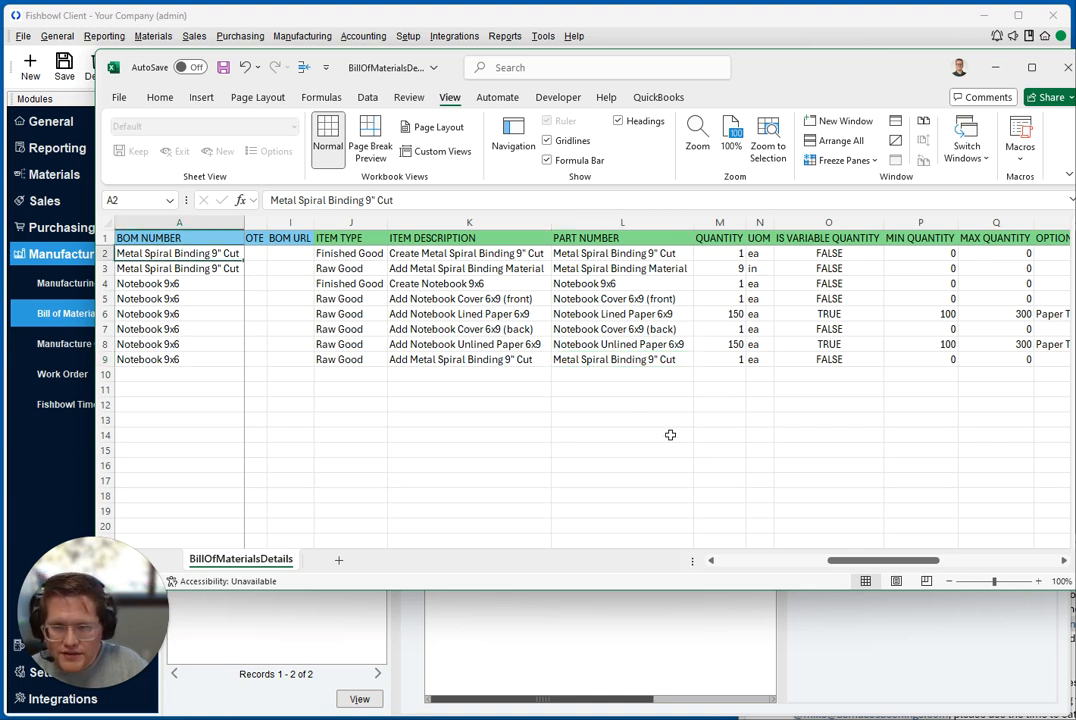
key("ctrl+c")
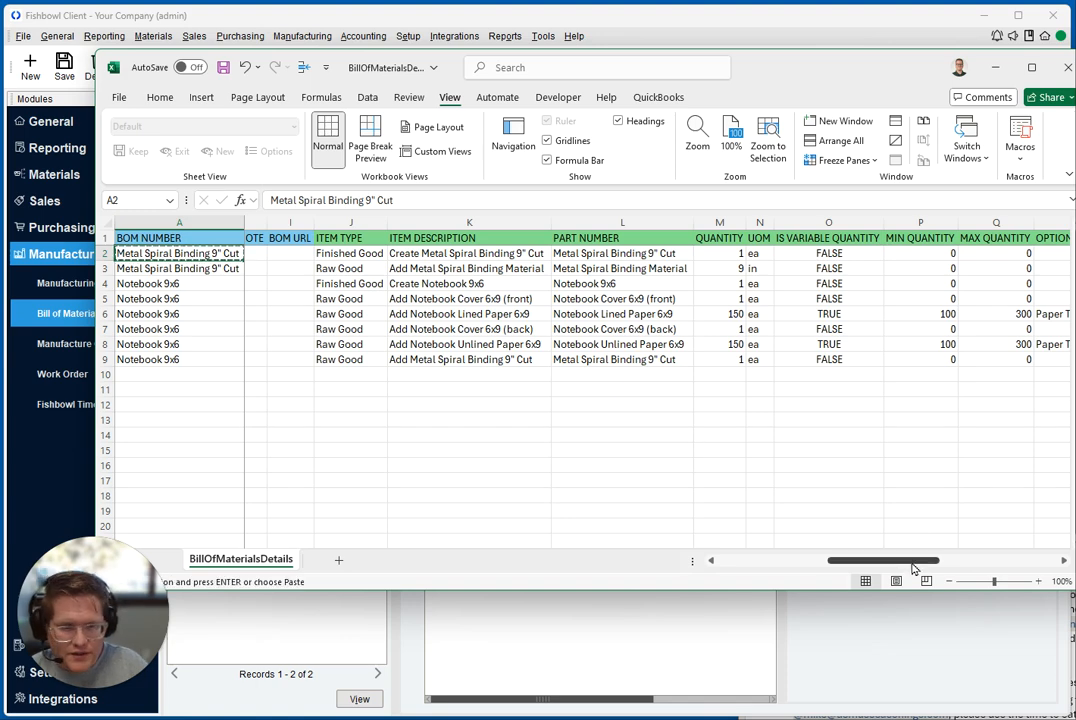
left_click_drag(868, 563, 980, 564)
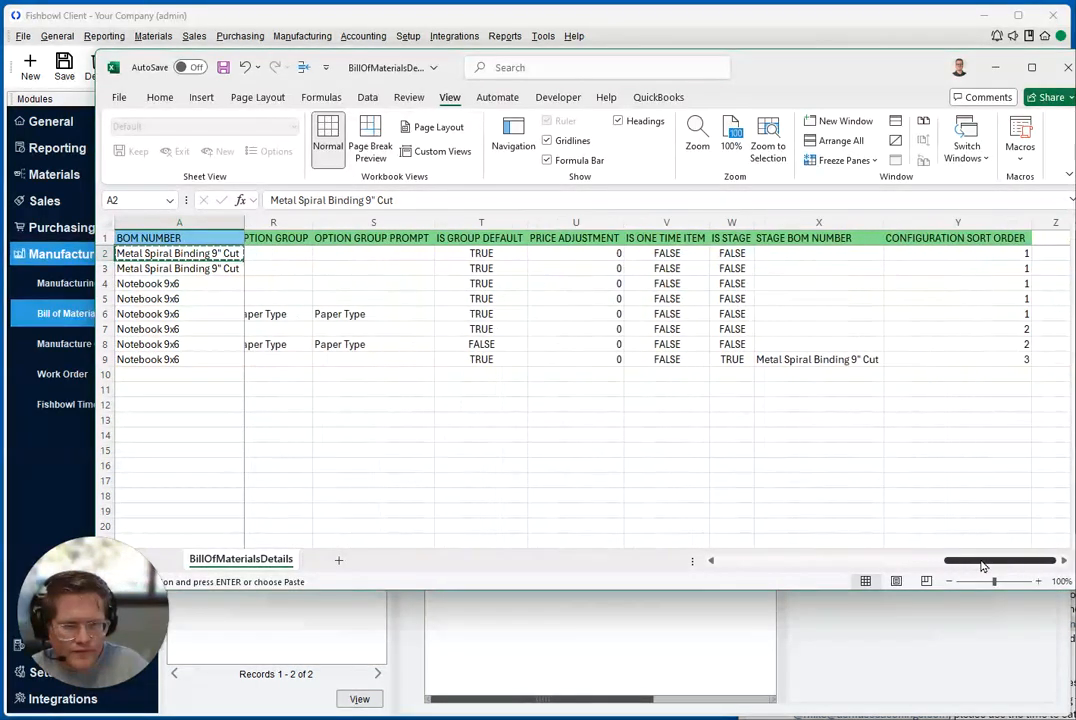
left_click(819, 359)
key("ctrl+v")
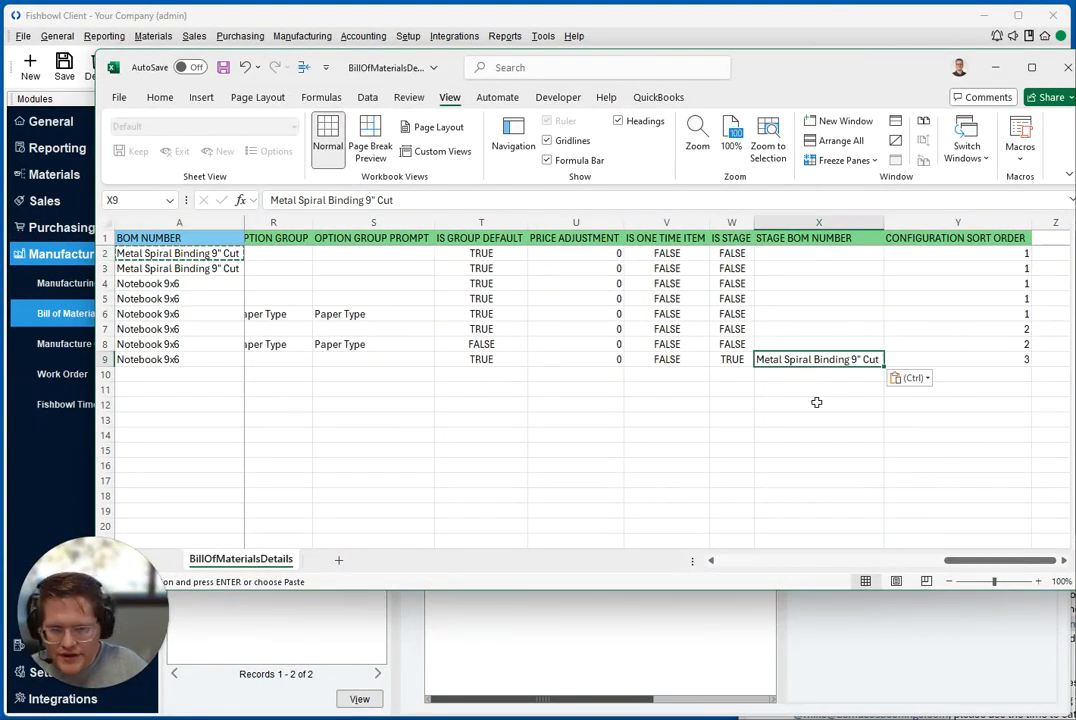
Review the CONFIGURATION SORT ORDER column and return to the first BOM columns of the sheet
left_click(955, 222)
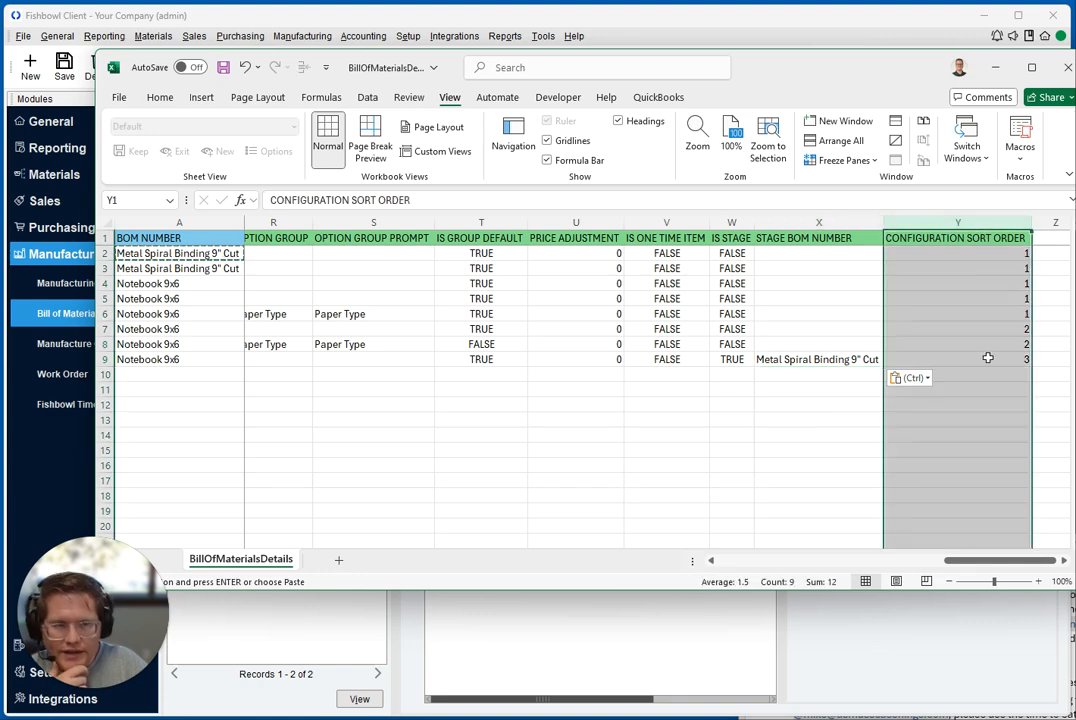
left_click_drag(962, 562, 695, 587)
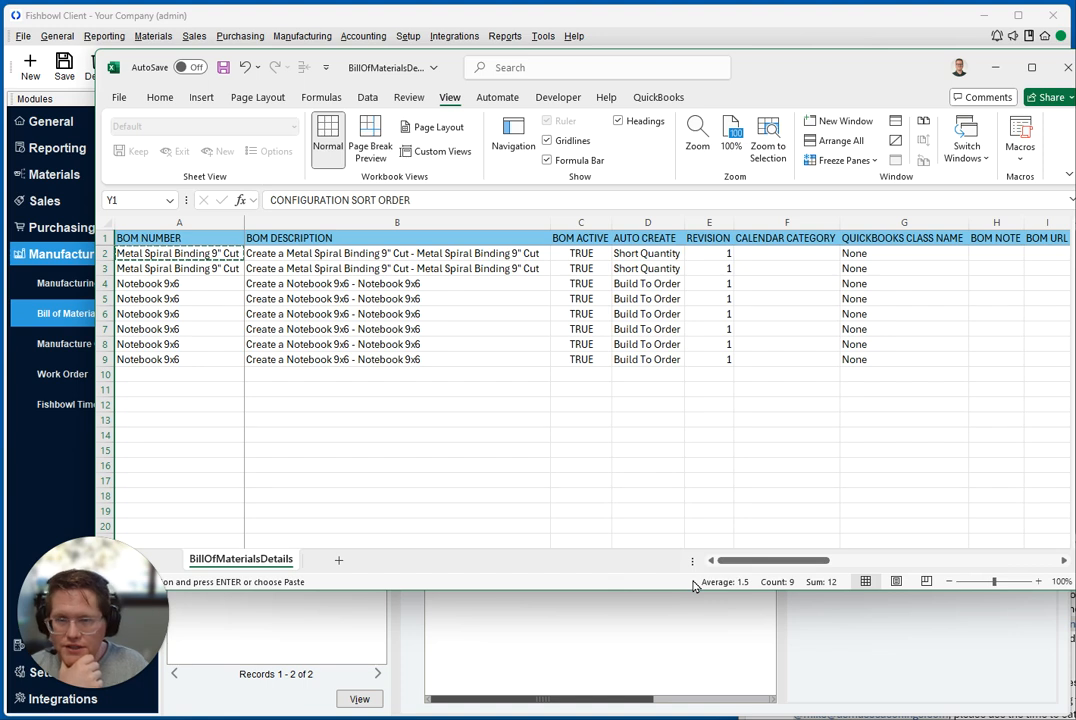